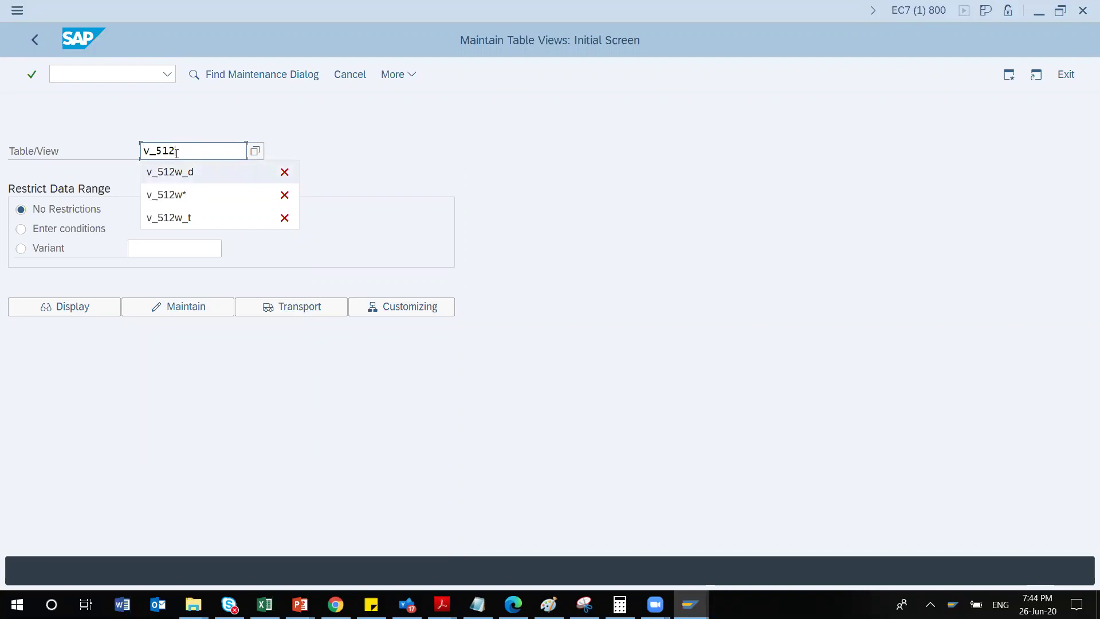
# Display view v_512w_d for work area 07 and acknowledge the notice to list all wage types.
pyautogui.click(88, 307)
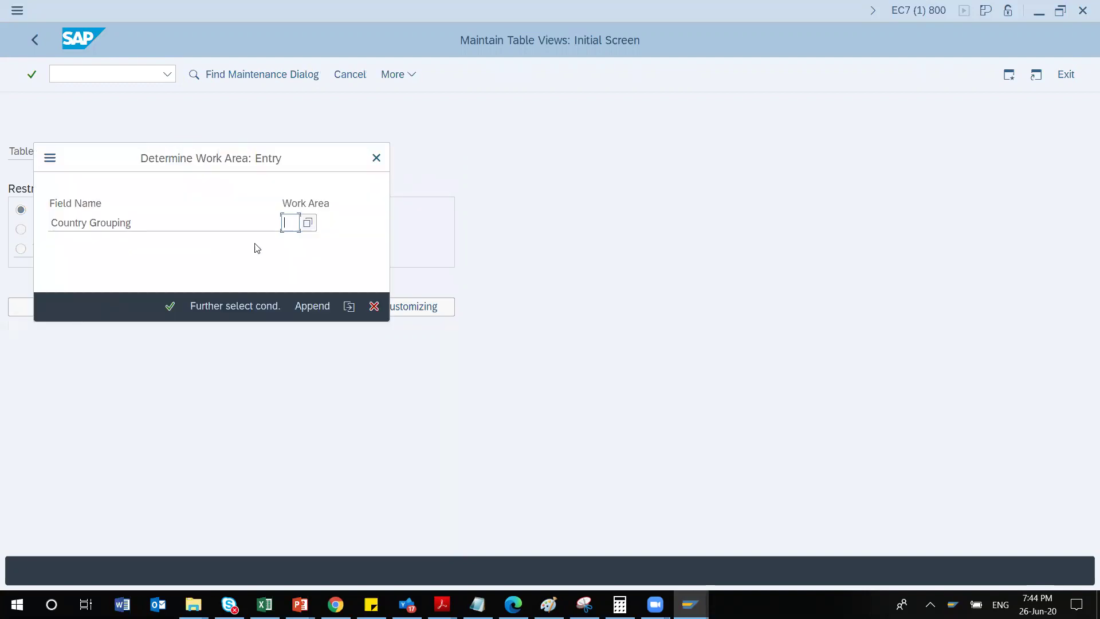
pyautogui.write('07')
pyautogui.press('Return')
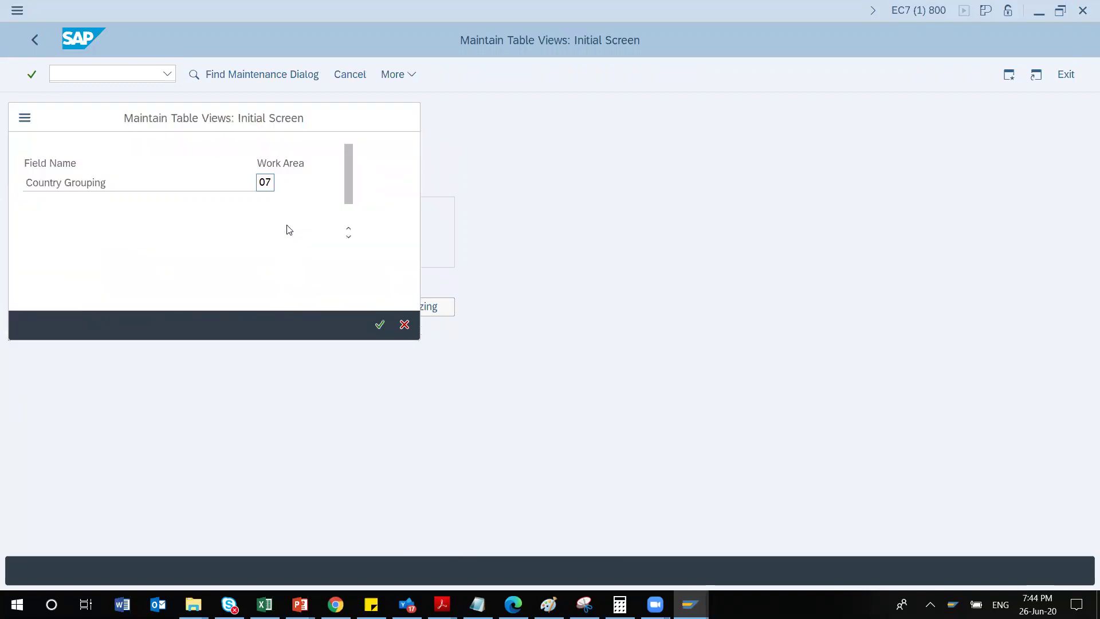
pyautogui.click(380, 325)
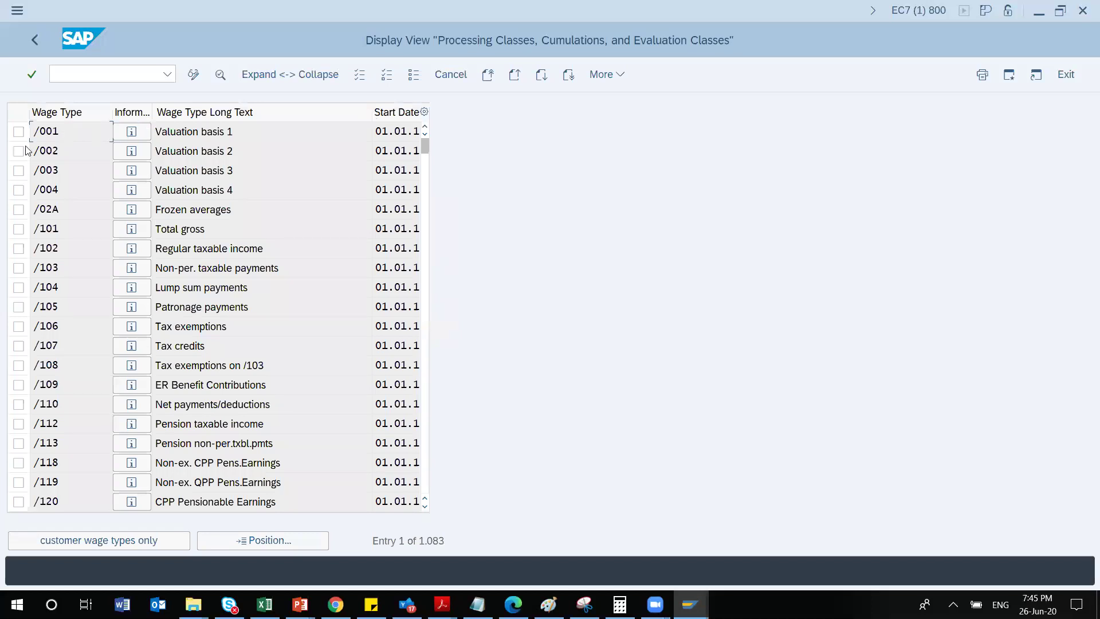
# Open and read the documentation for wage type /001 Valuation basis 1, which cites rules X010 and X013.
pyautogui.click(132, 134)
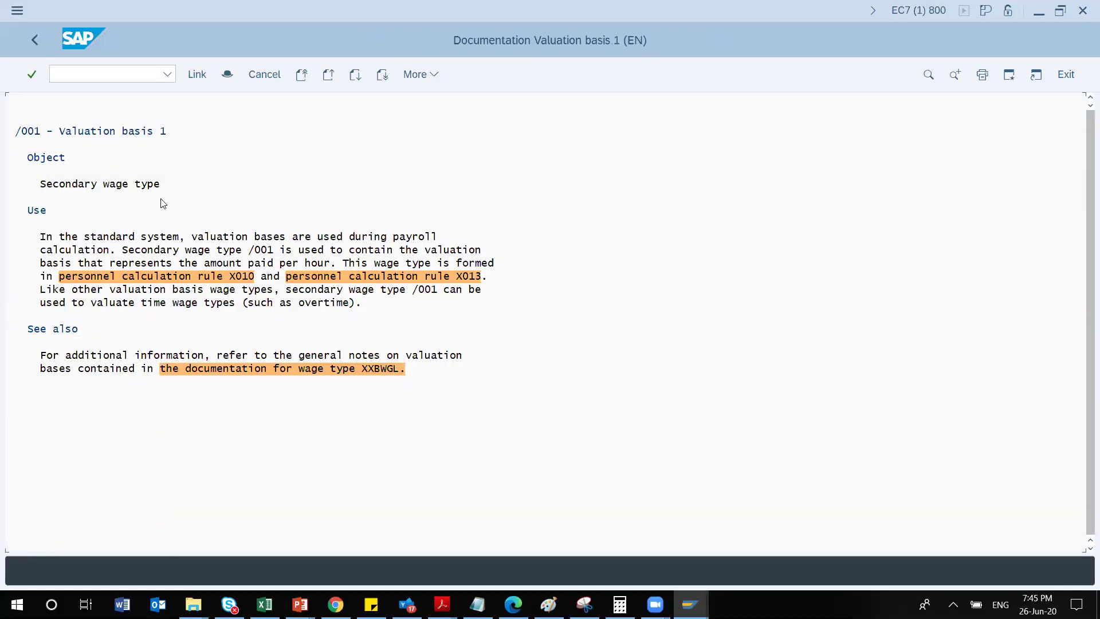
pyautogui.click(68, 131)
pyautogui.click(201, 263)
pyautogui.click(88, 71)
# Start /ope01 in a new session and try displaying schema X010, which doesn't exist.
pyautogui.write('/ope')
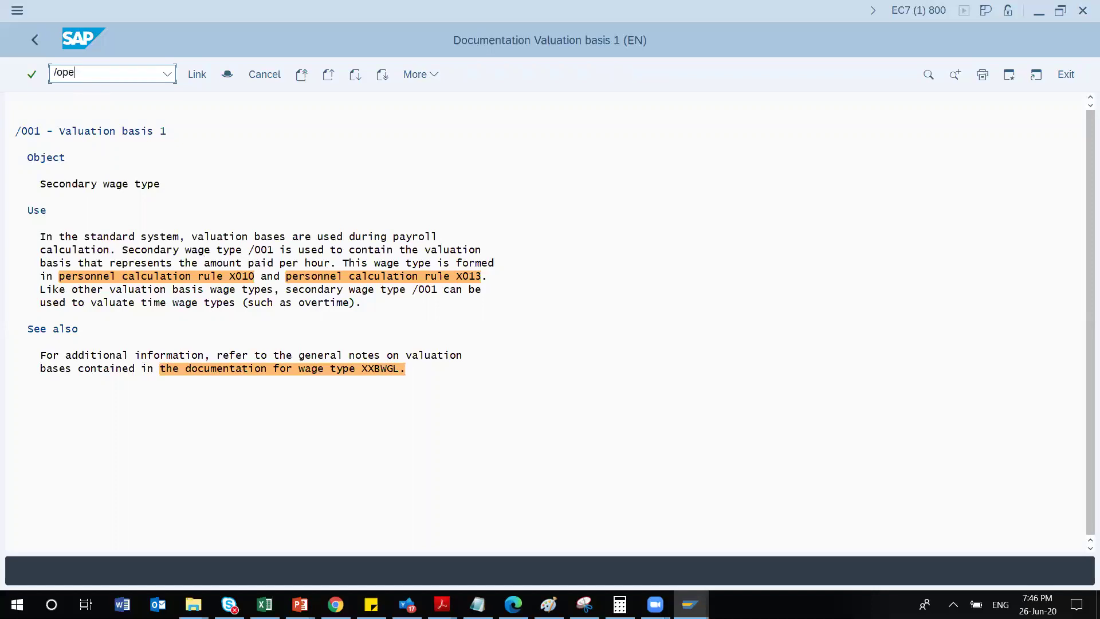
pyautogui.write('01')
pyautogui.press('Return')
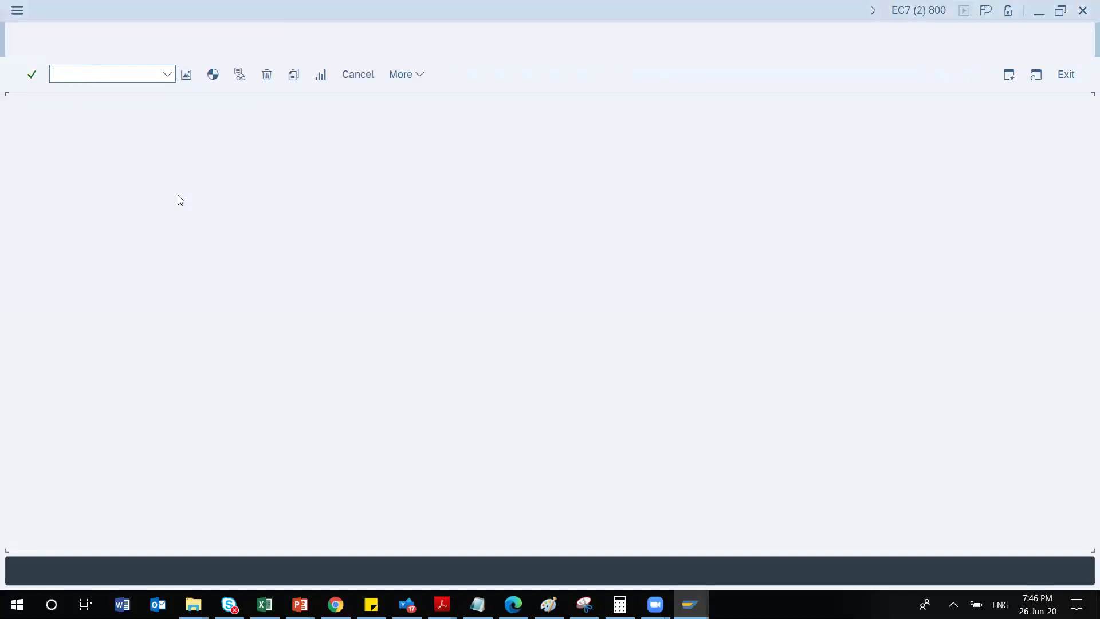
pyautogui.write('X010')
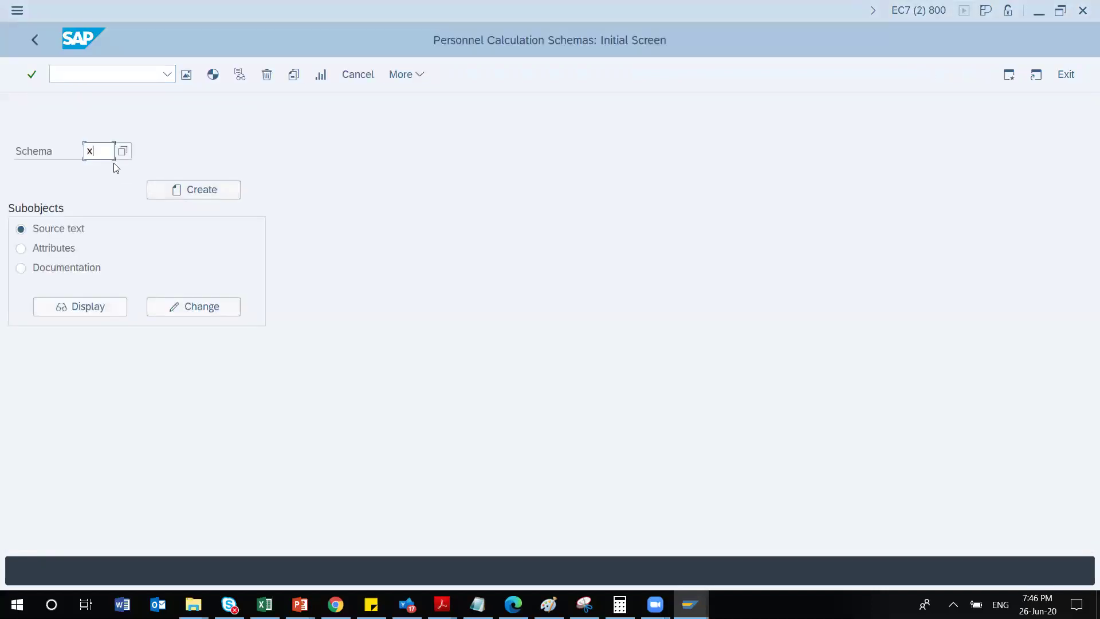
pyautogui.press('Return')
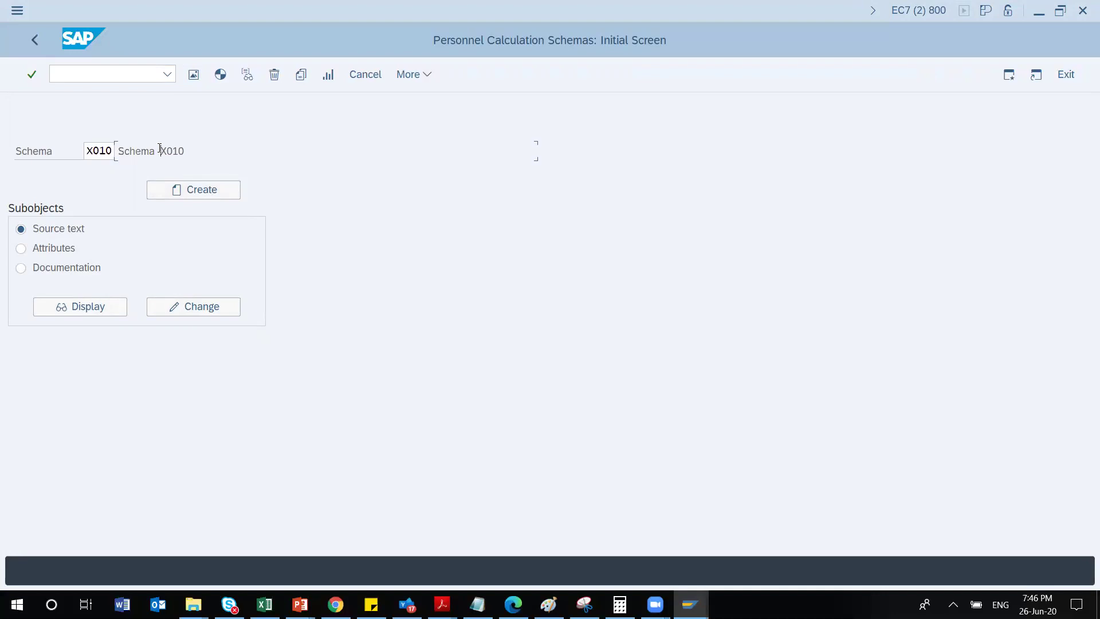
pyautogui.click(103, 307)
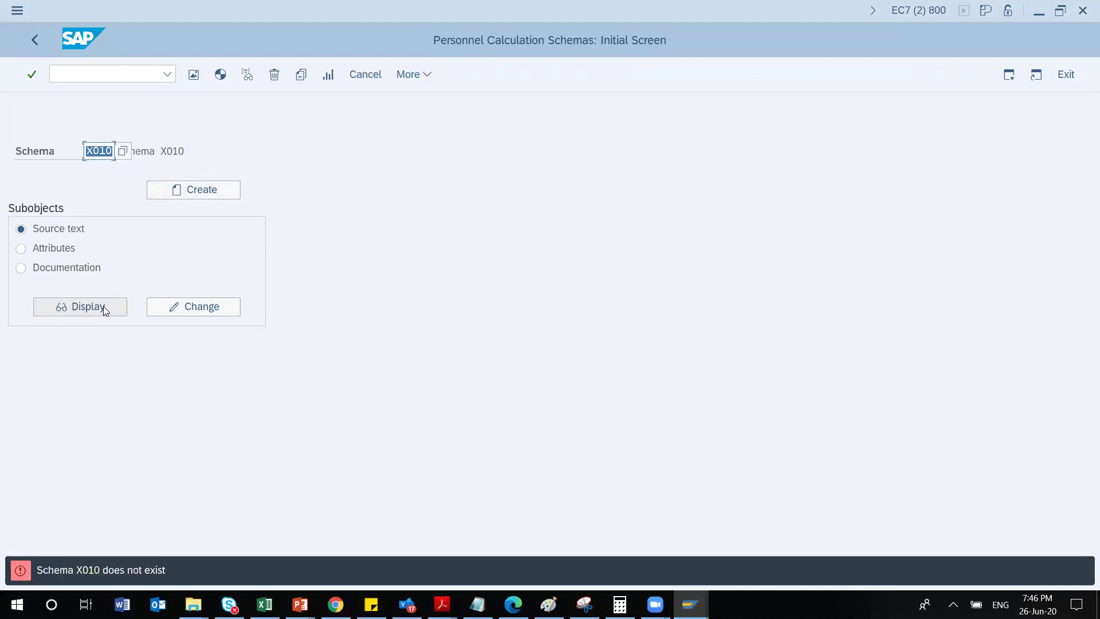
# Replace the schema with K000 from recent entries and display it.
pyautogui.click(78, 72)
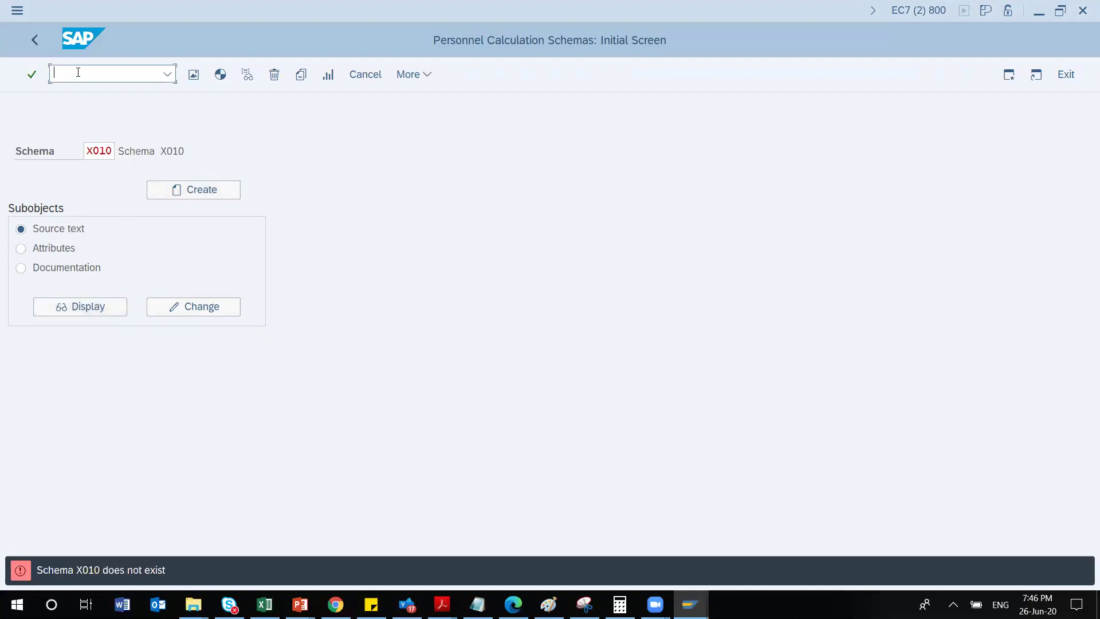
pyautogui.click(100, 151)
pyautogui.press('BackSpace')
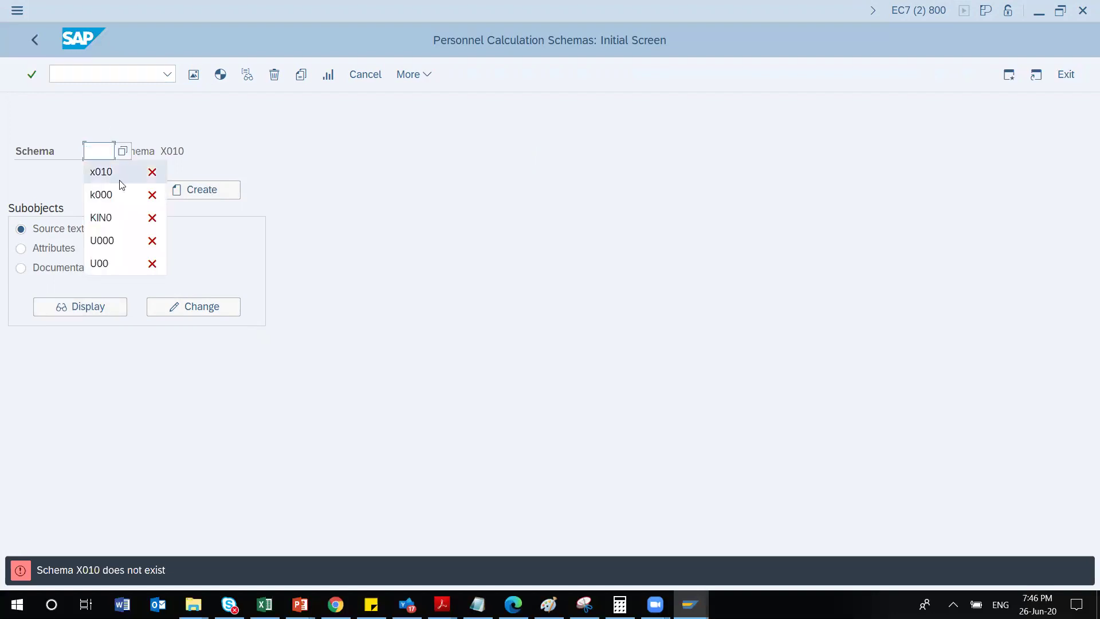
pyautogui.click(110, 196)
pyautogui.click(88, 306)
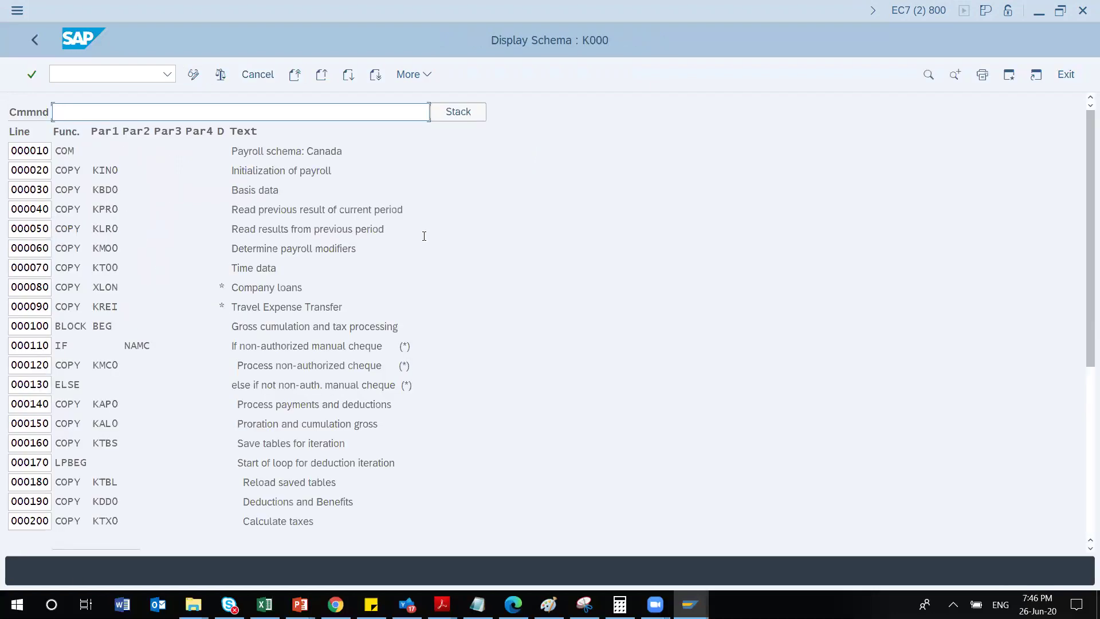
# Run transaction /npe02 from the command field to reach the calculation rules initial screen.
pyautogui.hotkey('ctrl', '/')
pyautogui.write('/npe02')
pyautogui.press('Return')
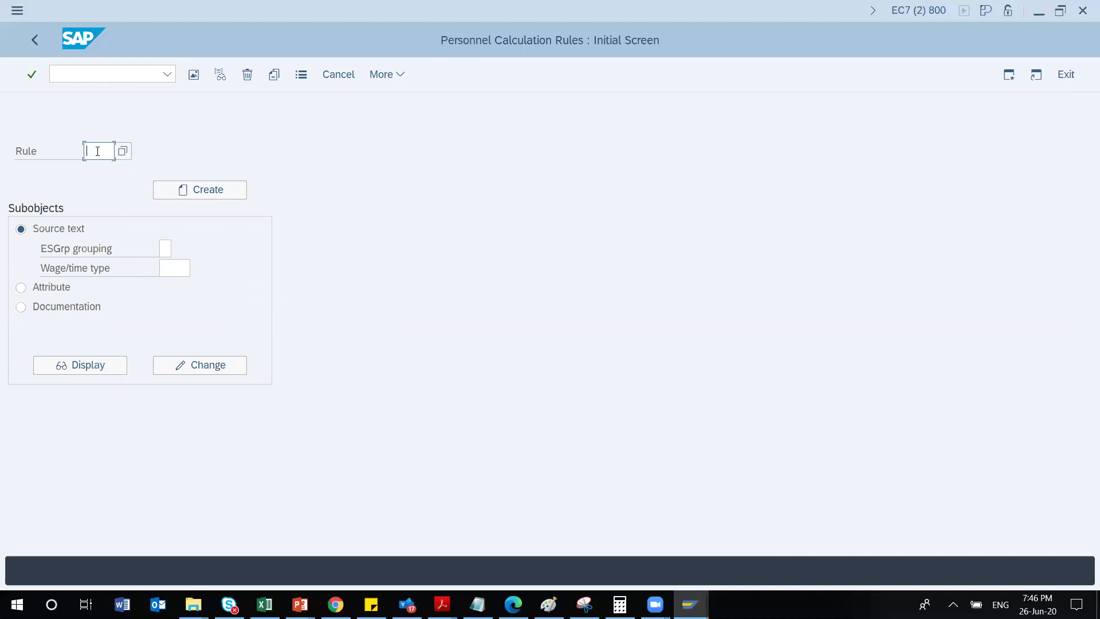
# Enter rule x010 and display its processing class VWTCL 01 tree.
pyautogui.write('x010')
pyautogui.press('Return')
pyautogui.click(222, 151)
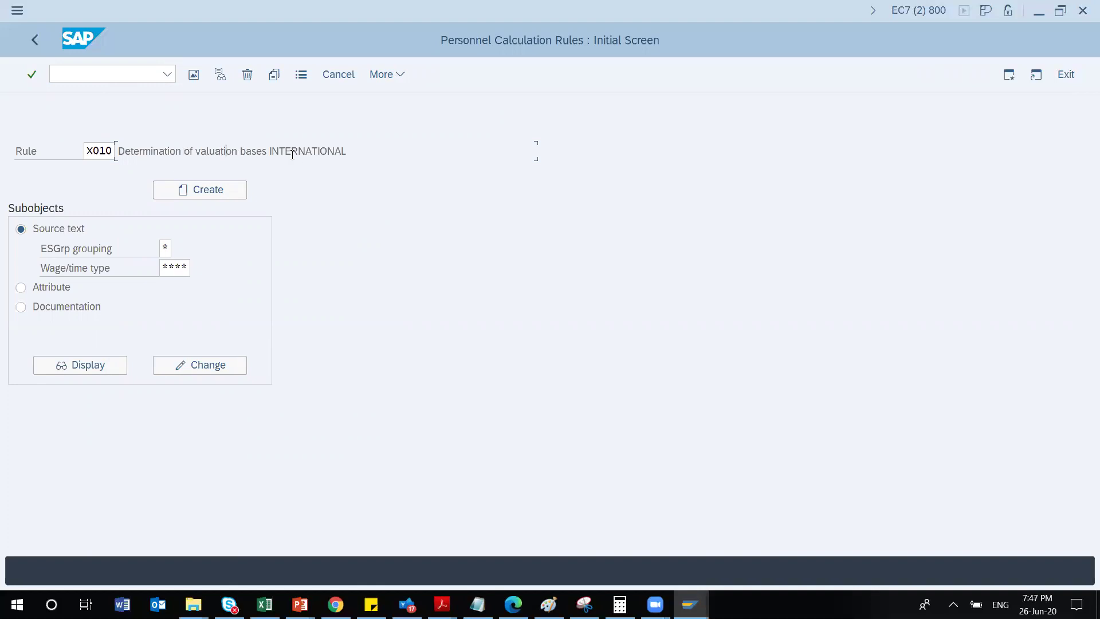
pyautogui.click(88, 364)
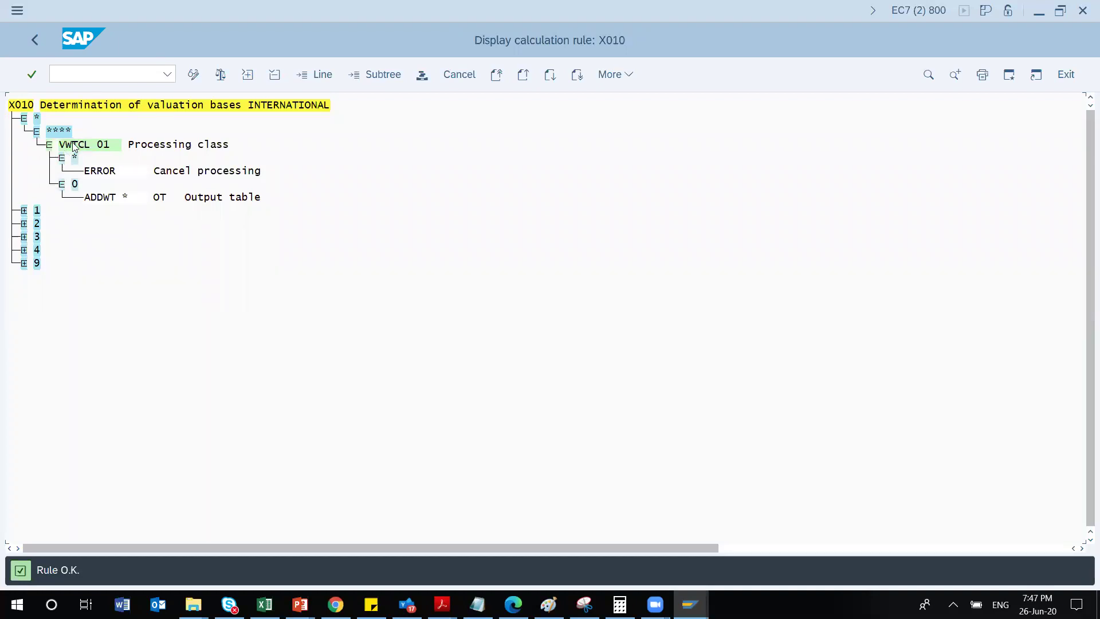
# Expand branches 1, 2, 3, 4 and 9 of rule X010 and their wage type levels.
pyautogui.click(23, 211)
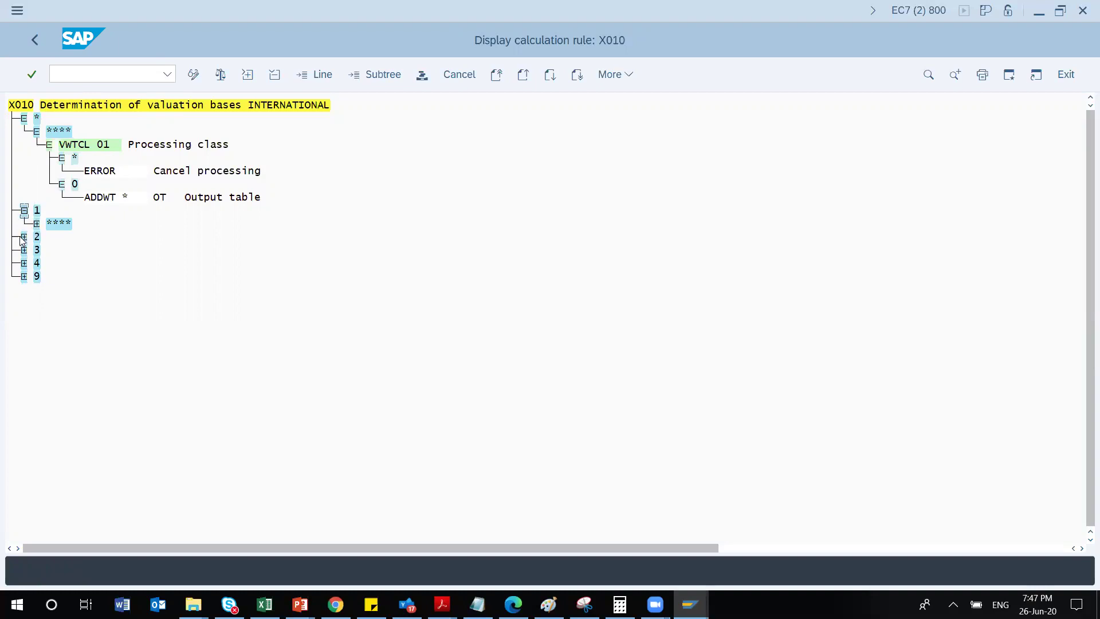
pyautogui.click(37, 224)
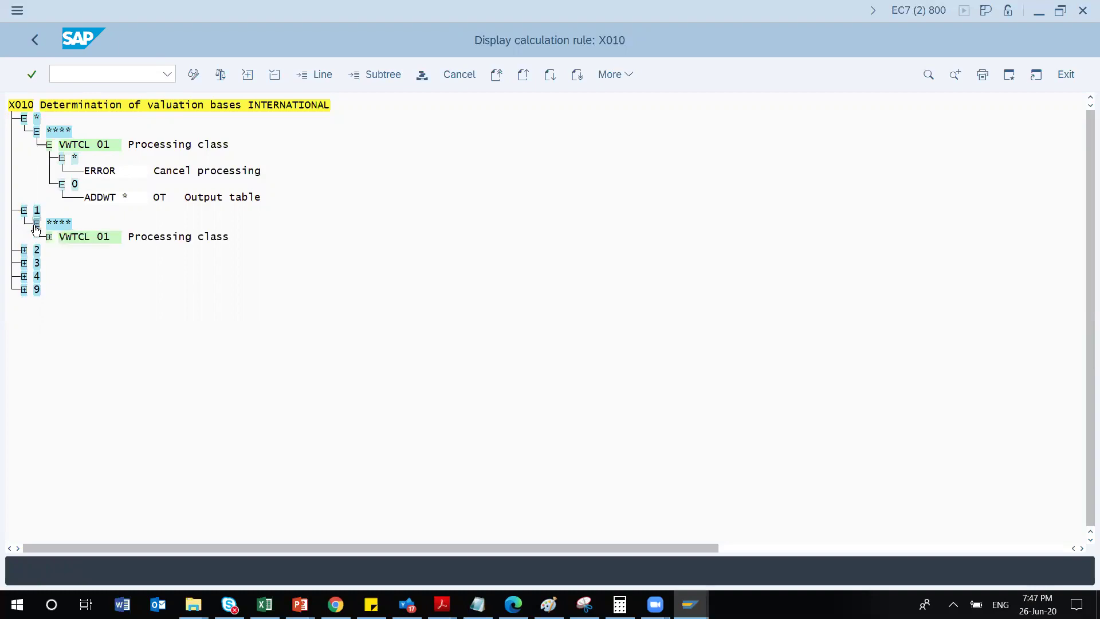
pyautogui.click(23, 250)
pyautogui.click(37, 263)
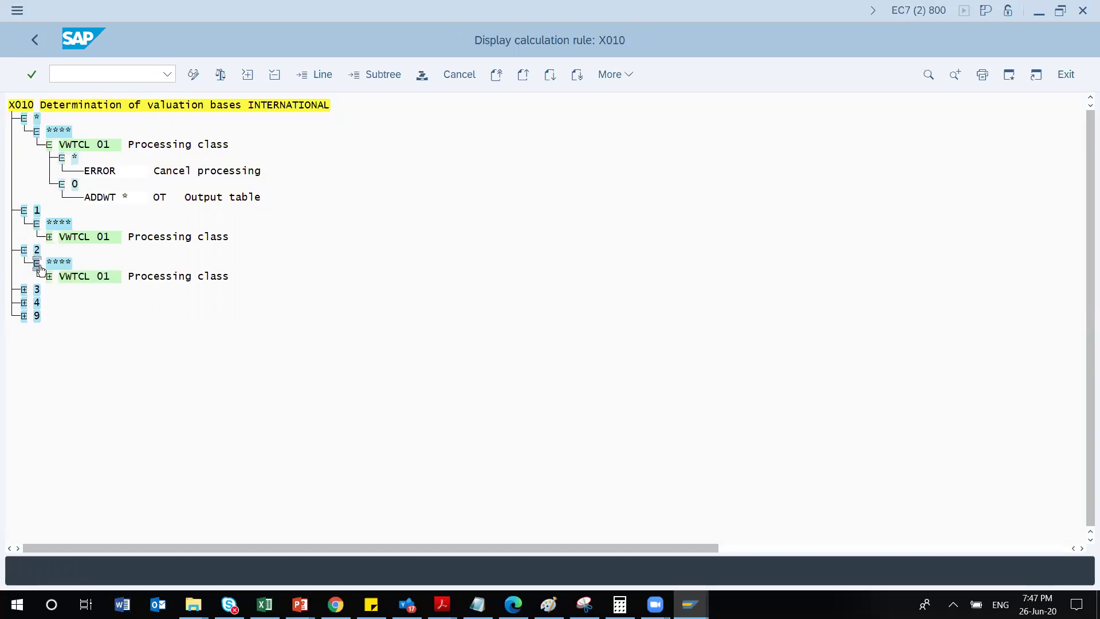
pyautogui.click(23, 290)
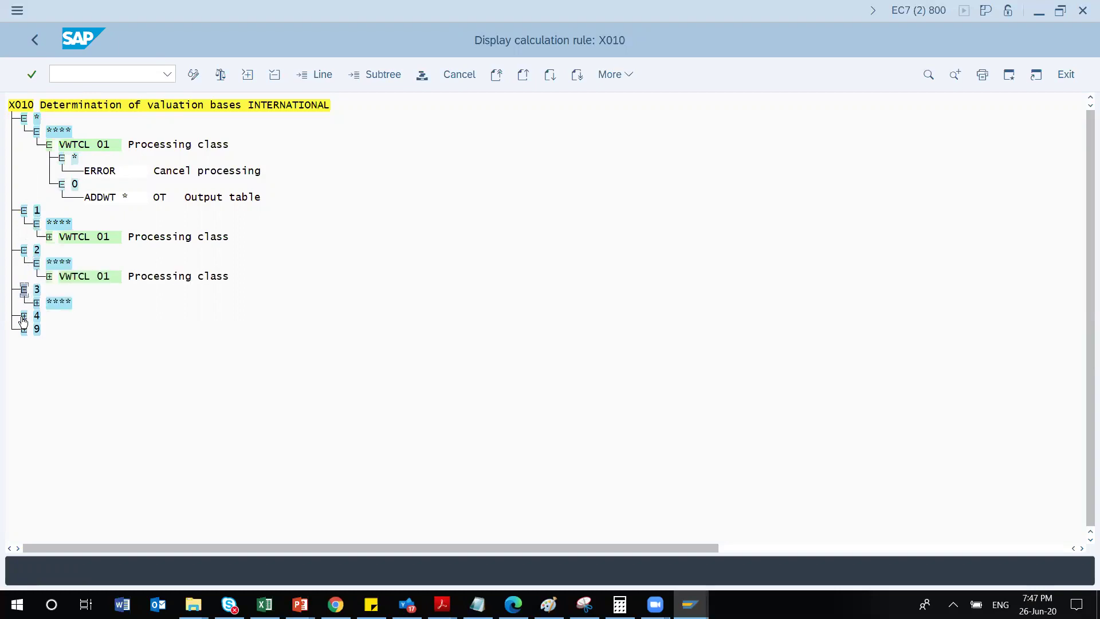
pyautogui.click(24, 316)
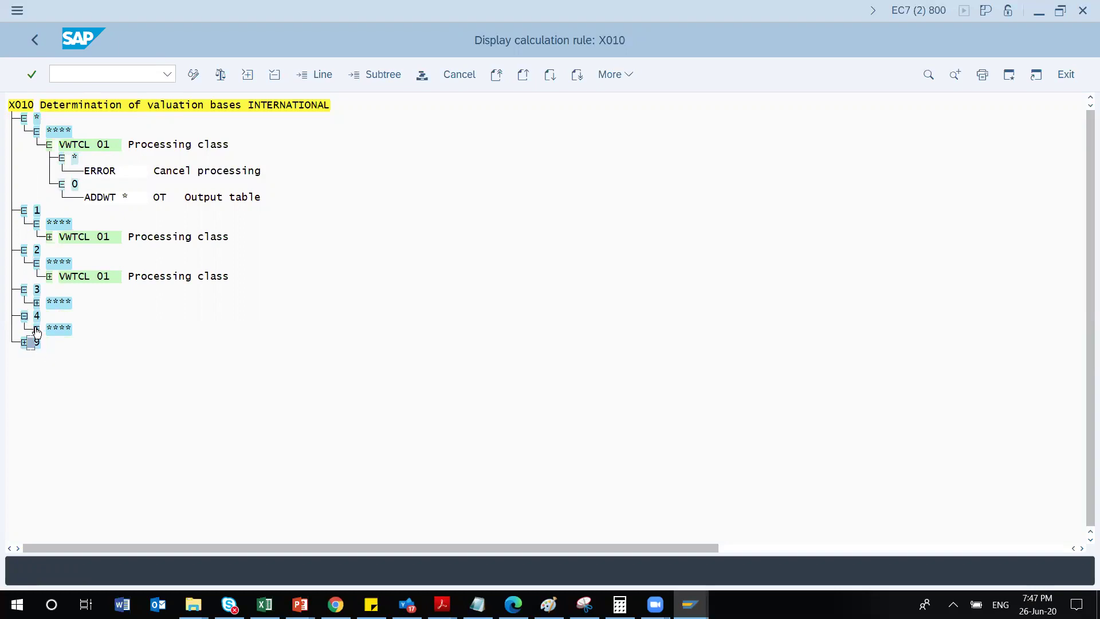
pyautogui.click(37, 328)
pyautogui.click(24, 355)
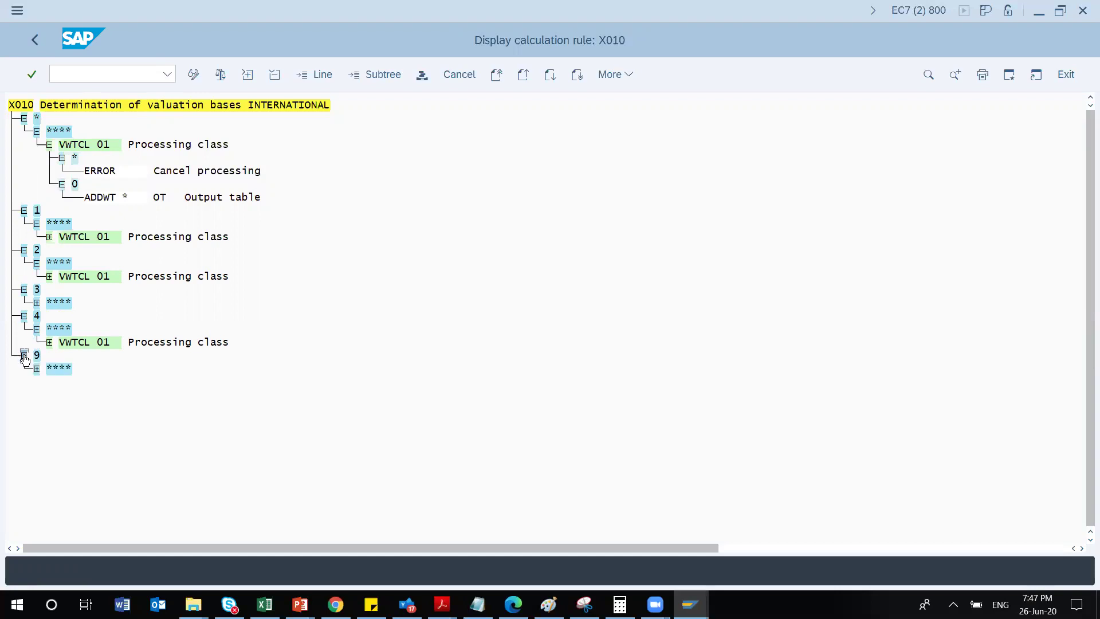
pyautogui.click(36, 369)
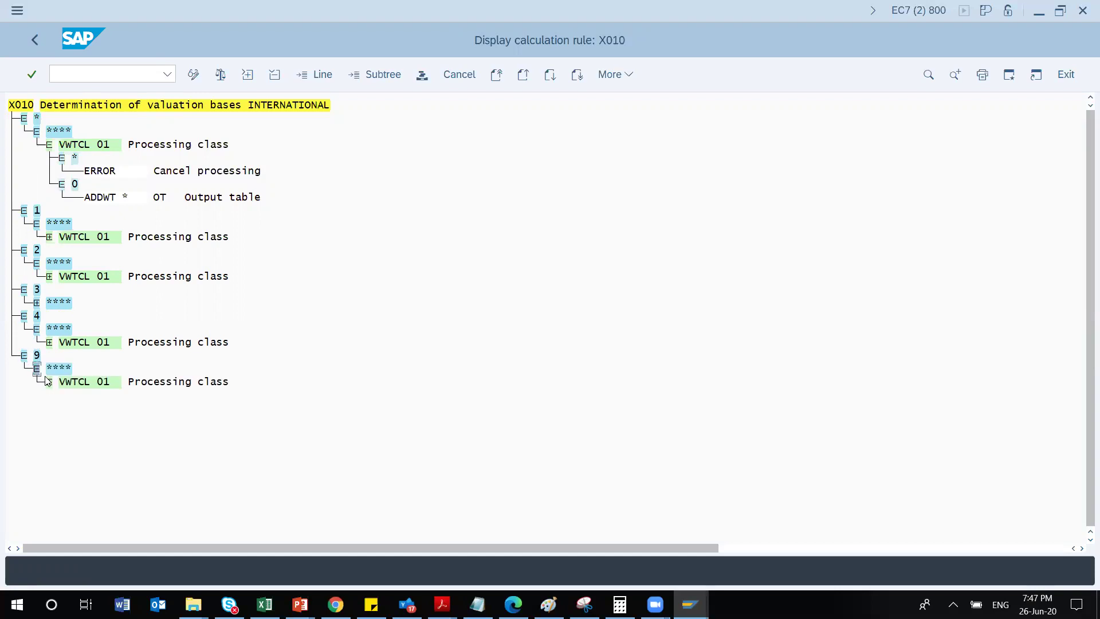
pyautogui.click(49, 383)
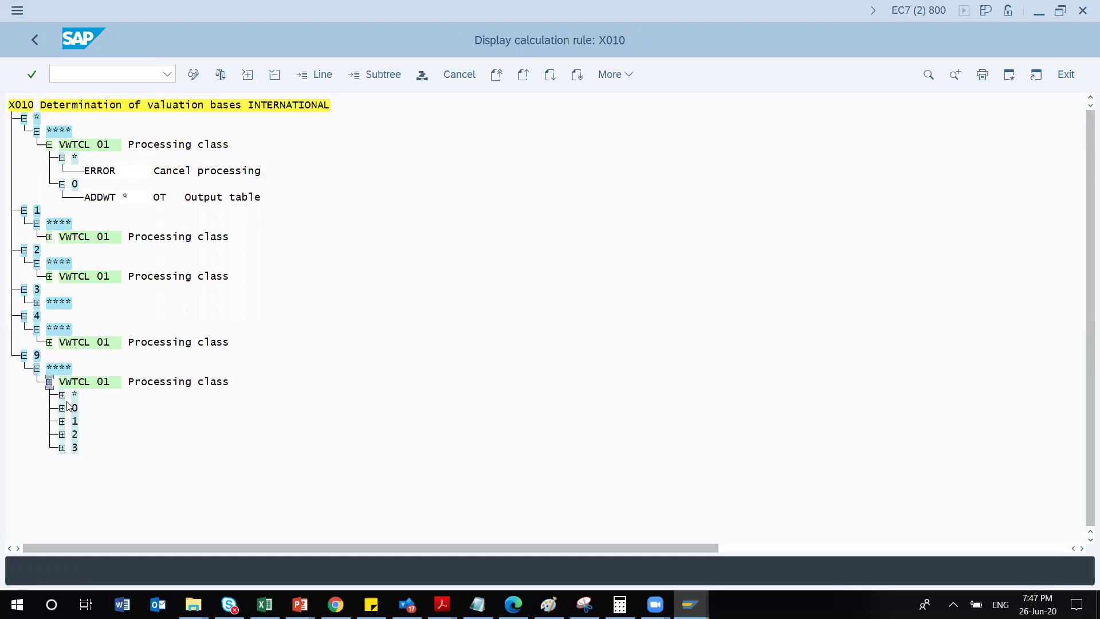
# Under branch 1, expand processing class 01 and its *, 0, 1 and 2 value operations.
pyautogui.click(49, 237)
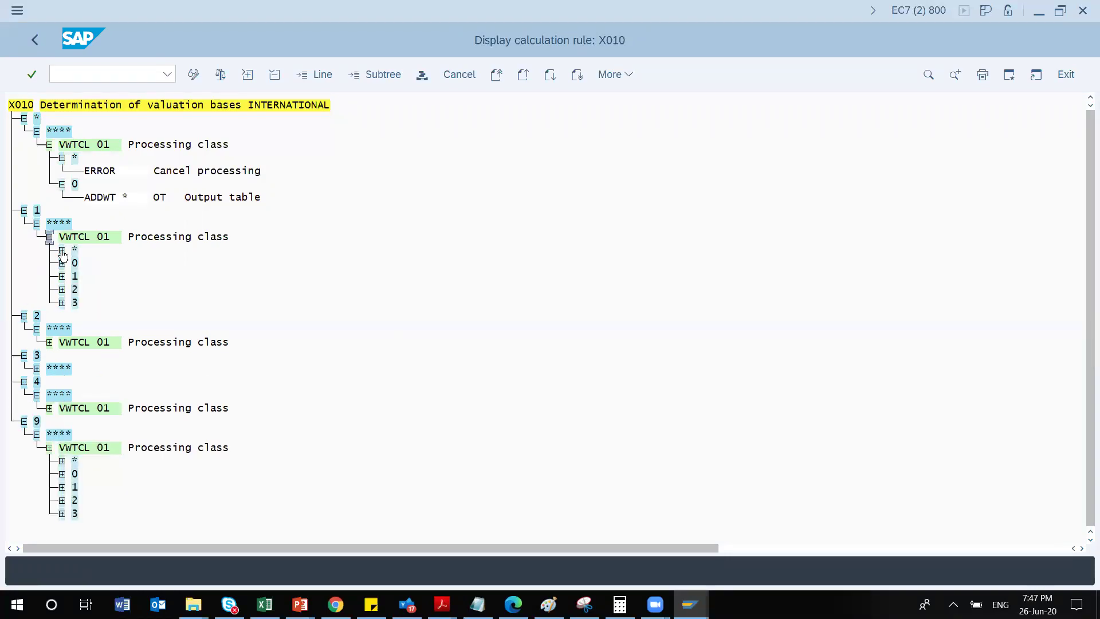
pyautogui.click(62, 251)
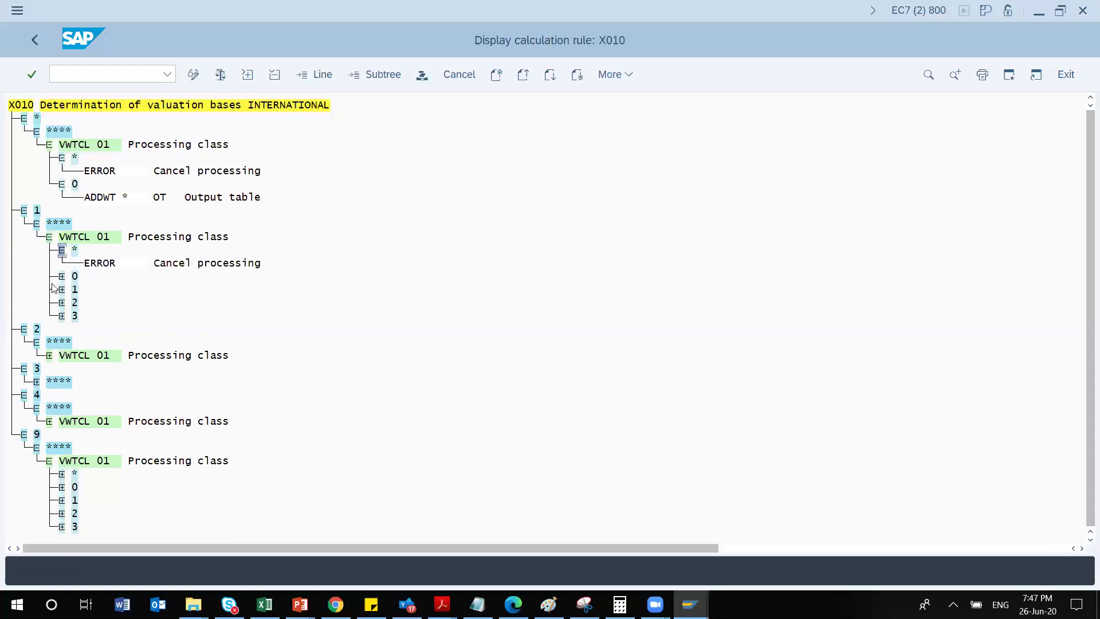
pyautogui.click(62, 277)
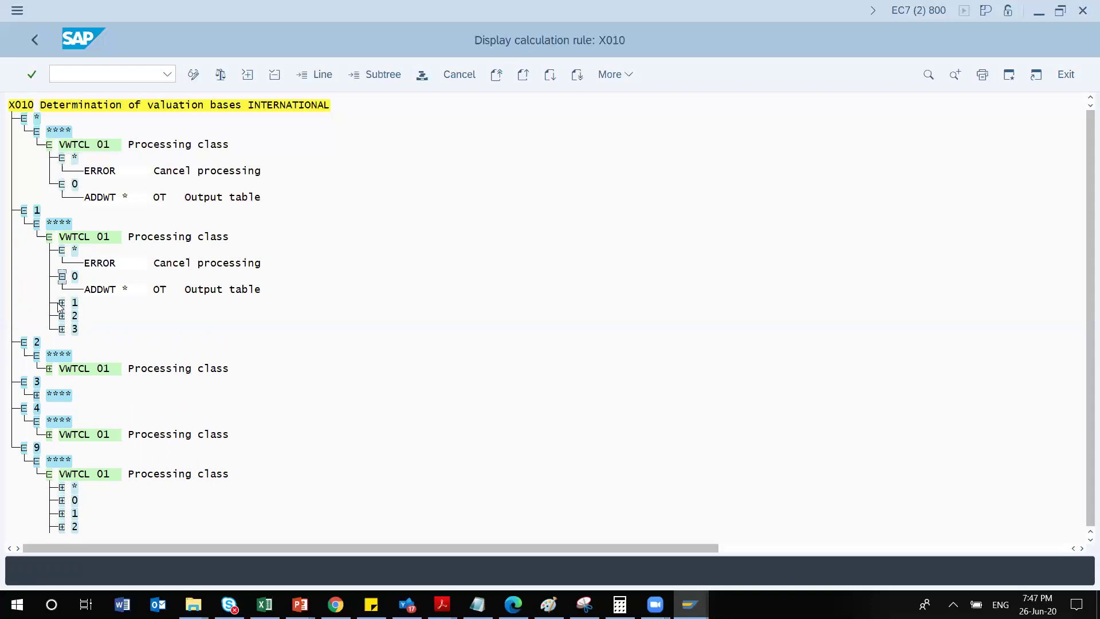
pyautogui.click(63, 304)
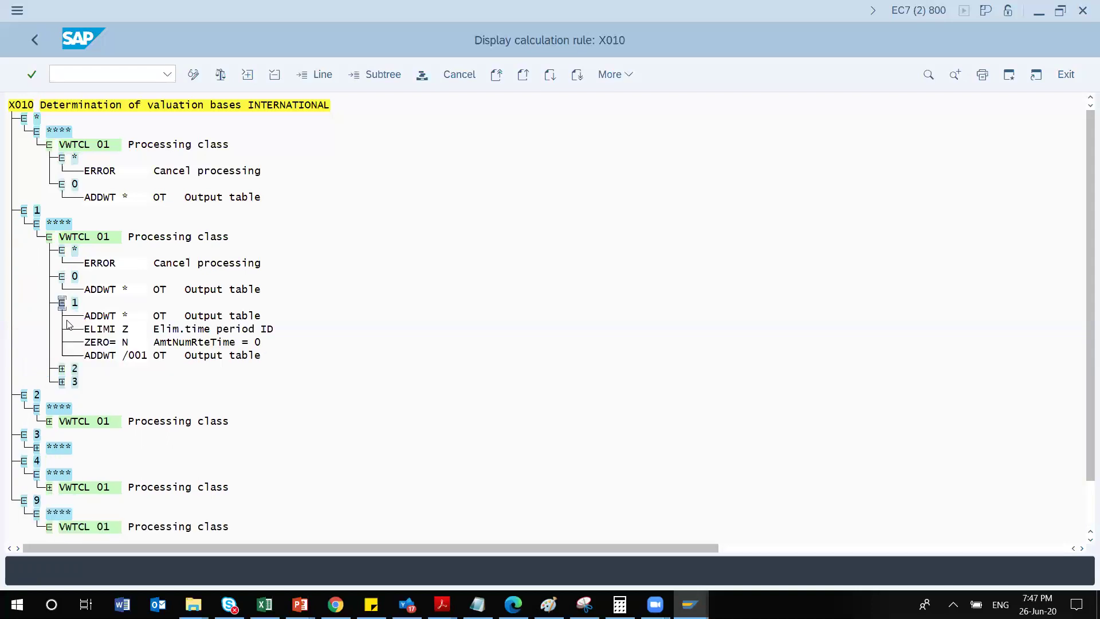
pyautogui.click(62, 368)
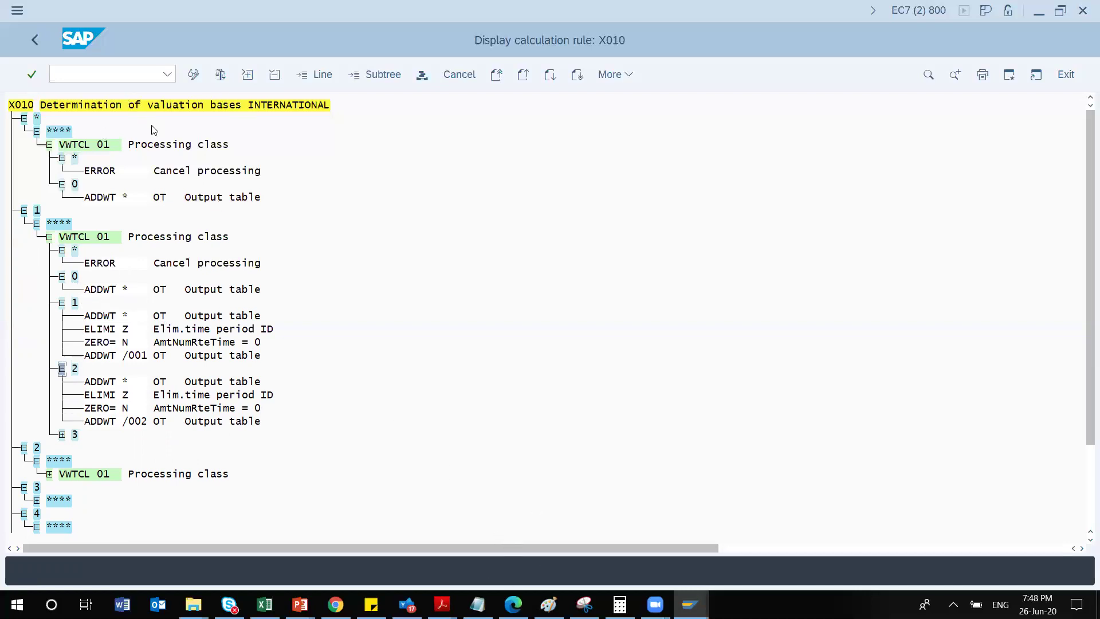
pyautogui.click(75, 68)
pyautogui.write('/o')
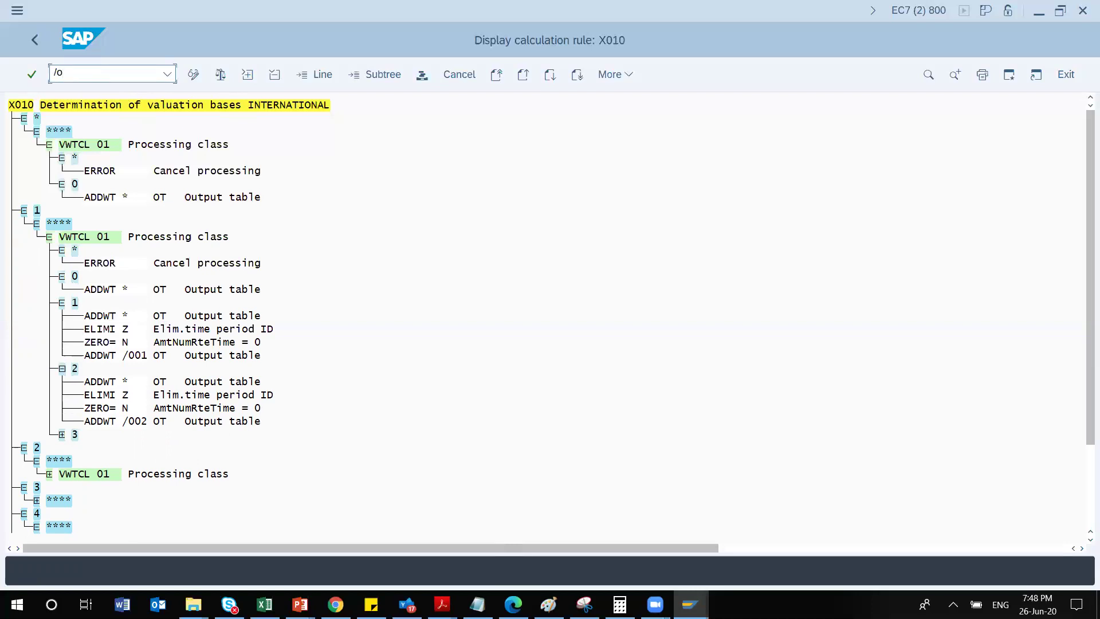
pyautogui.write('pe')
# Via /ope02, search the rule directory for customer-specific rules in country grouping 07.
pyautogui.write('02')
pyautogui.press('Return')
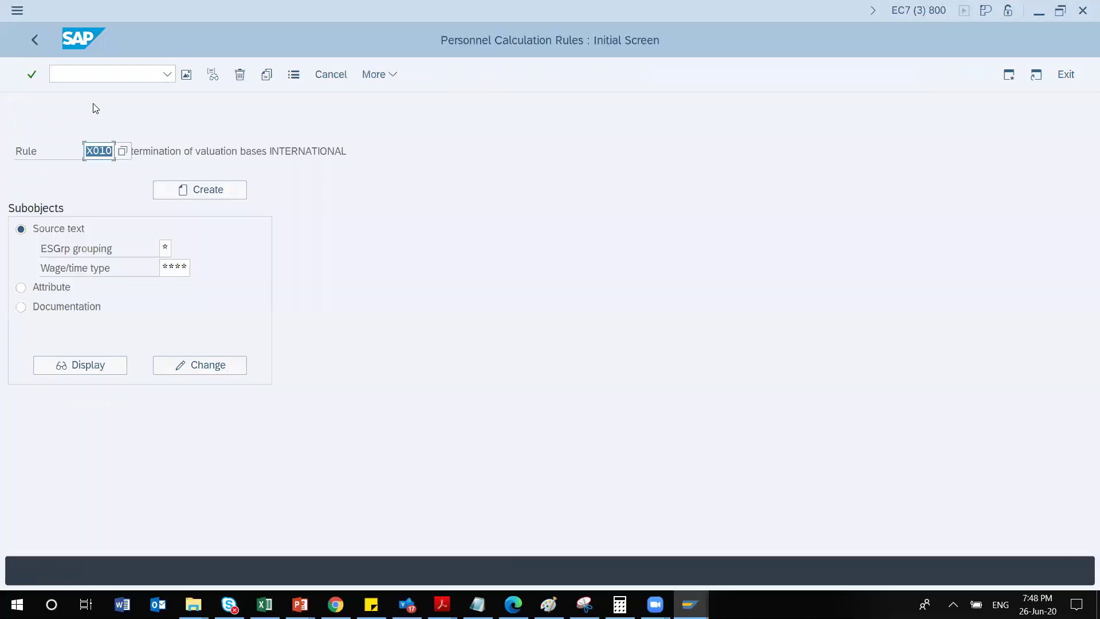
pyautogui.click(123, 152)
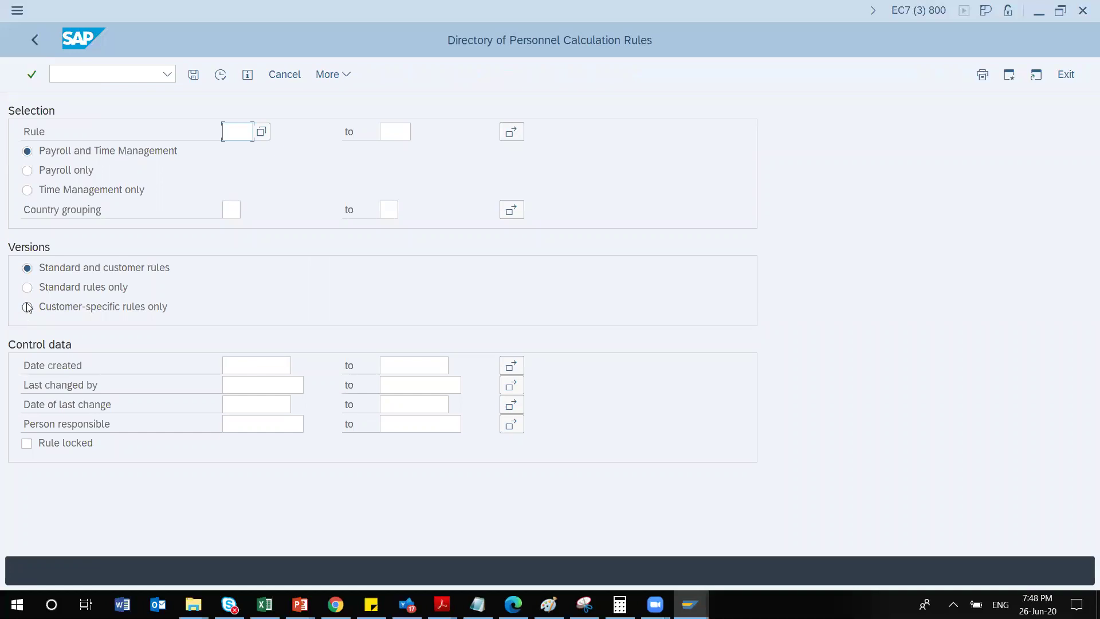
pyautogui.click(32, 310)
pyautogui.click(233, 215)
pyautogui.write('07')
pyautogui.press('Return')
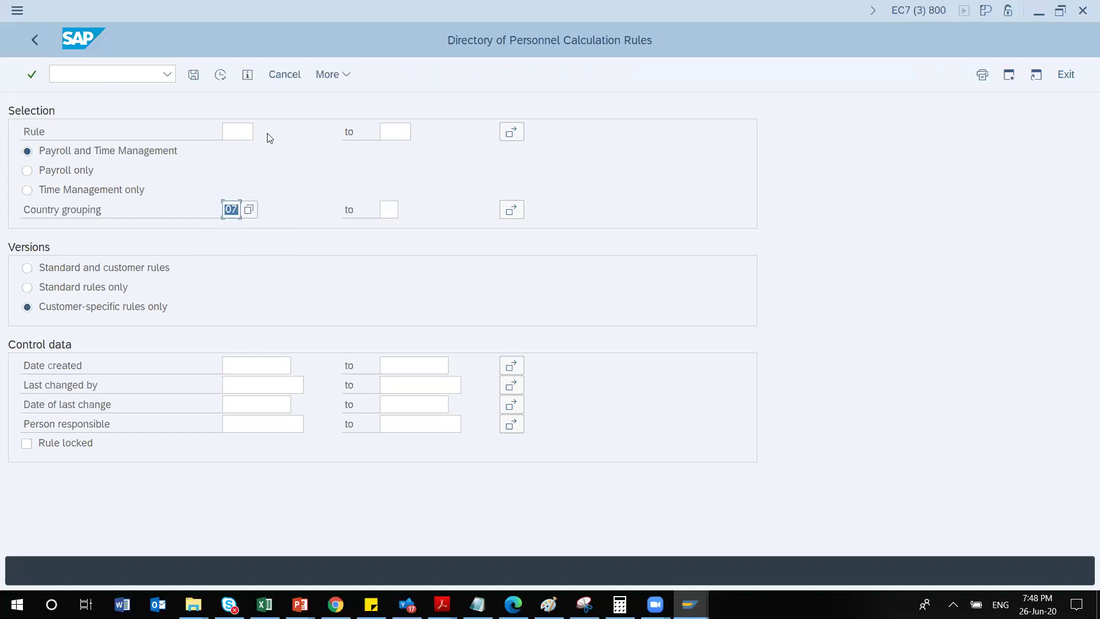
pyautogui.click(221, 78)
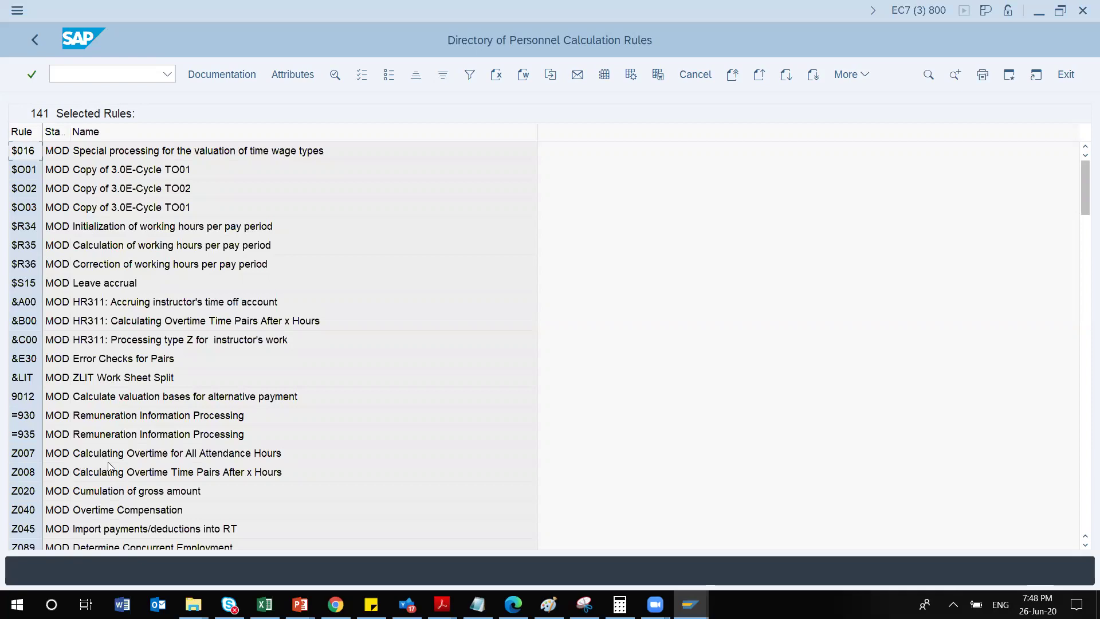
# Scroll the 141 customer rules down to Z007 'Calculating Overtime for All Attendance Hours' and select it.
pyautogui.doubleClick(147, 486)
pyautogui.moveTo(1085, 213); pyautogui.dragTo(1084, 513)
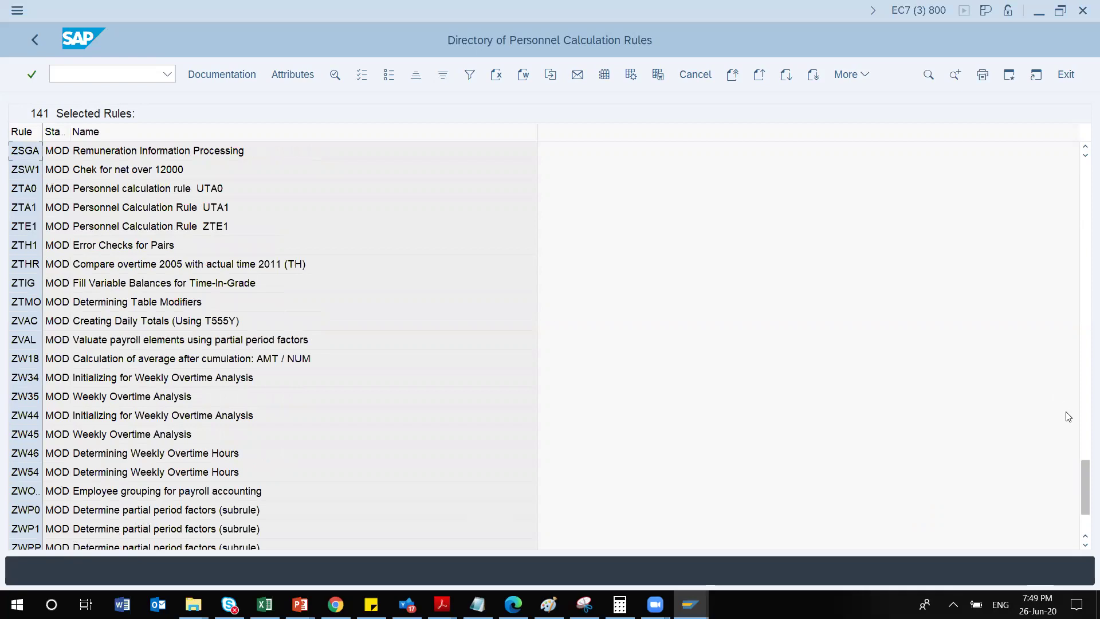
pyautogui.moveTo(1085, 477); pyautogui.dragTo(1084, 449)
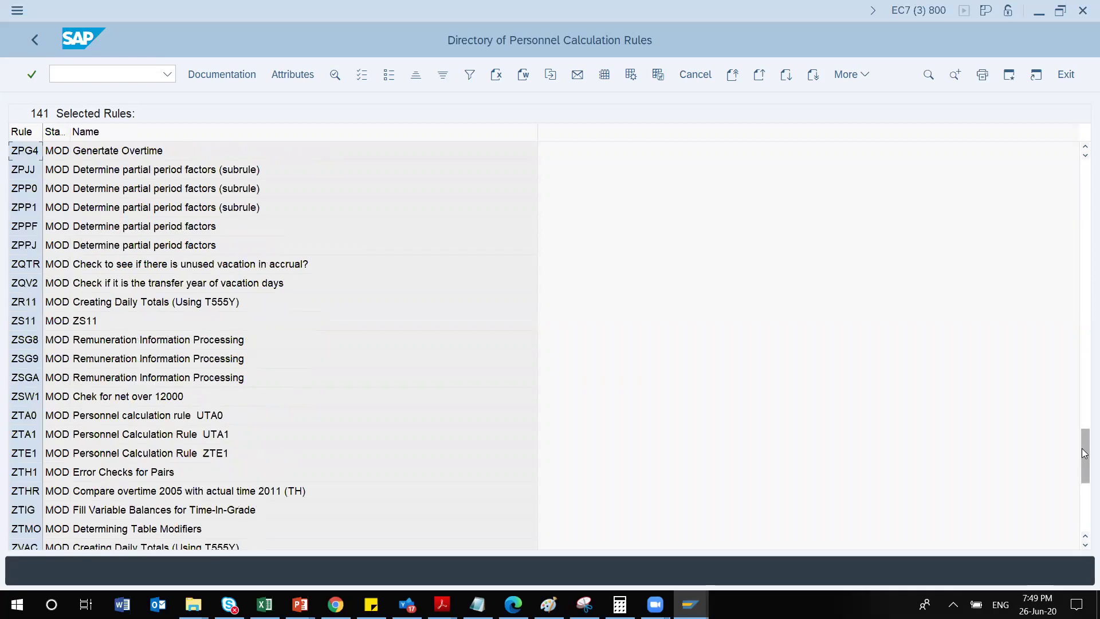
pyautogui.click(1085, 416)
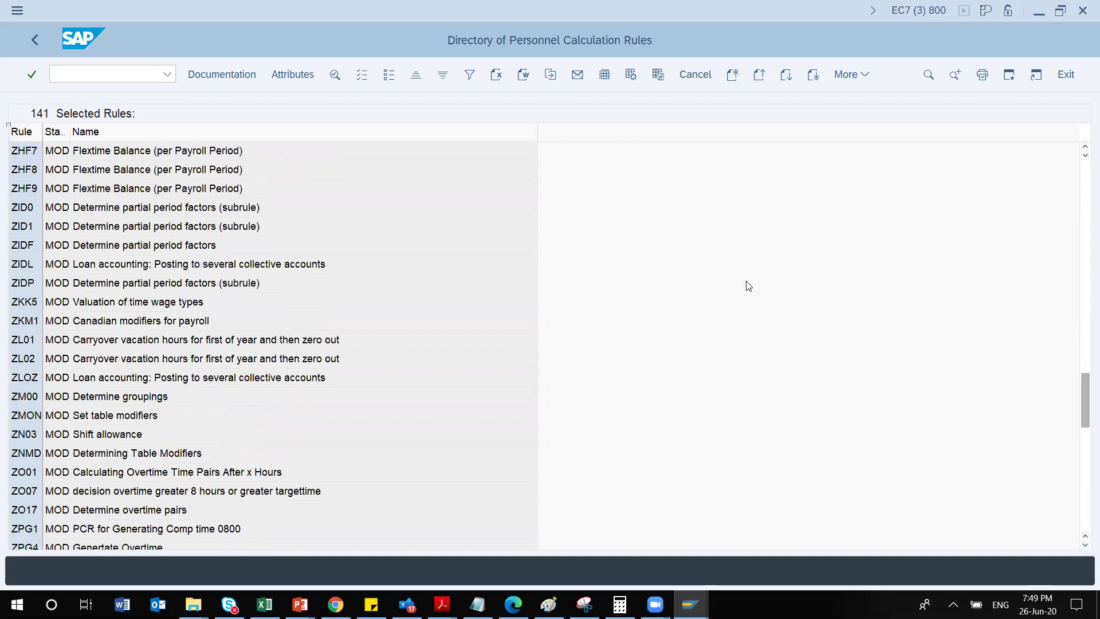
pyautogui.click(1084, 317)
pyautogui.click(1085, 317)
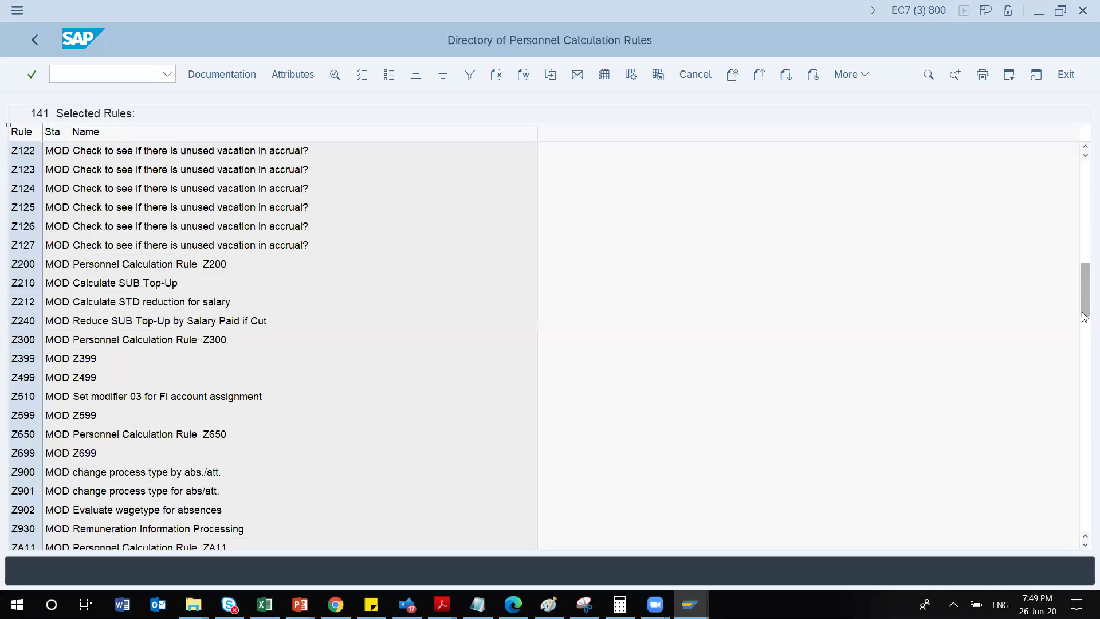
pyautogui.moveTo(1085, 317); pyautogui.dragTo(1085, 264)
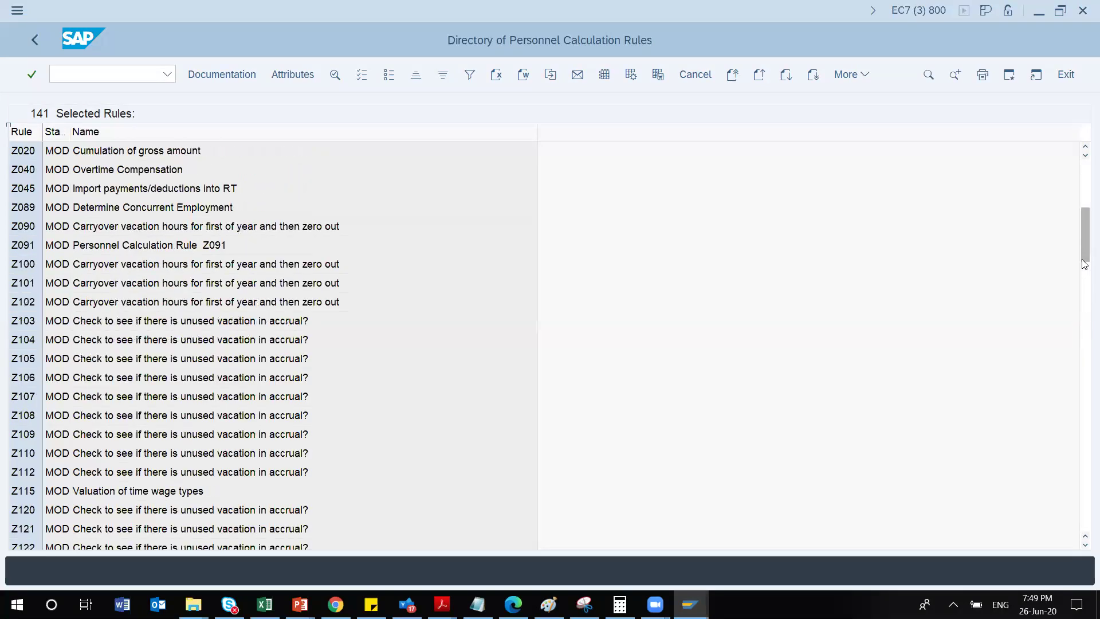
pyautogui.click(1085, 147)
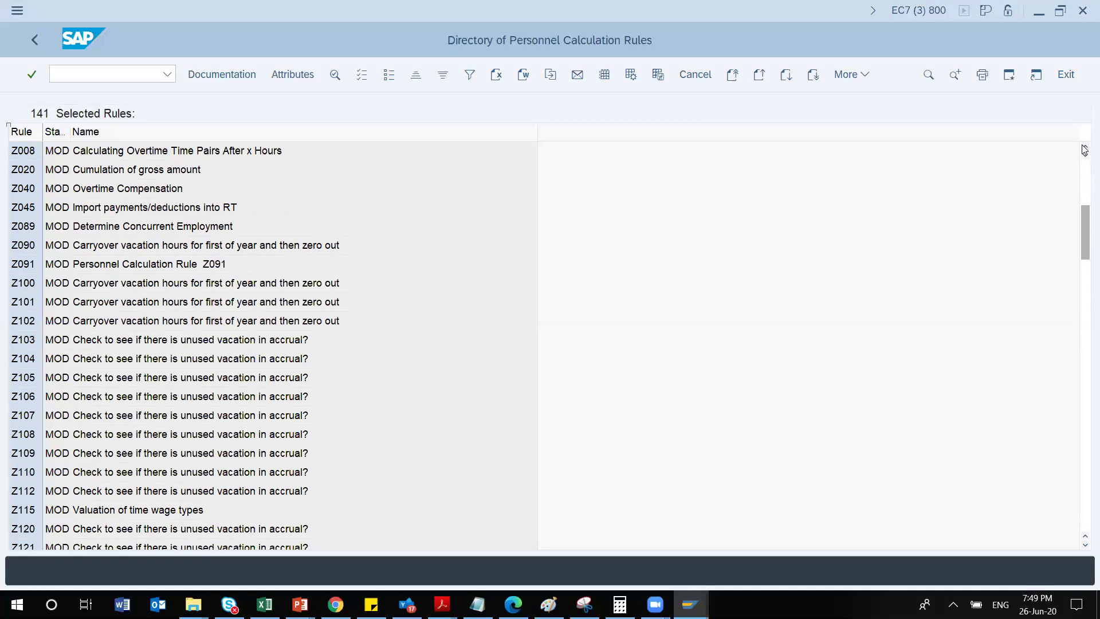
pyautogui.click(1084, 149)
pyautogui.click(1085, 149)
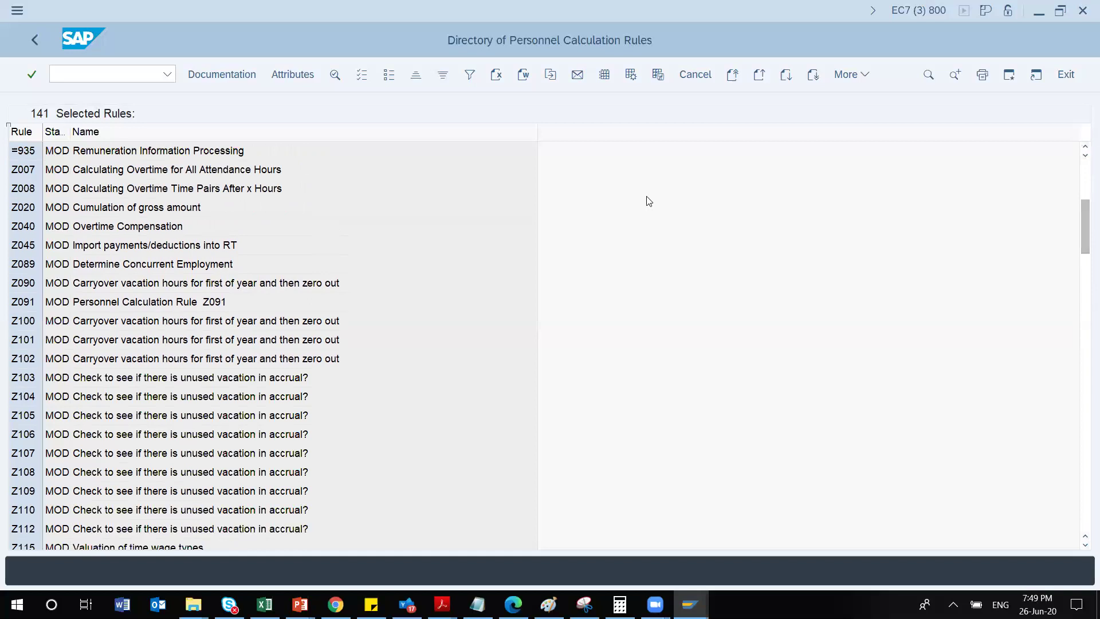
pyautogui.click(30, 170)
pyautogui.click(32, 76)
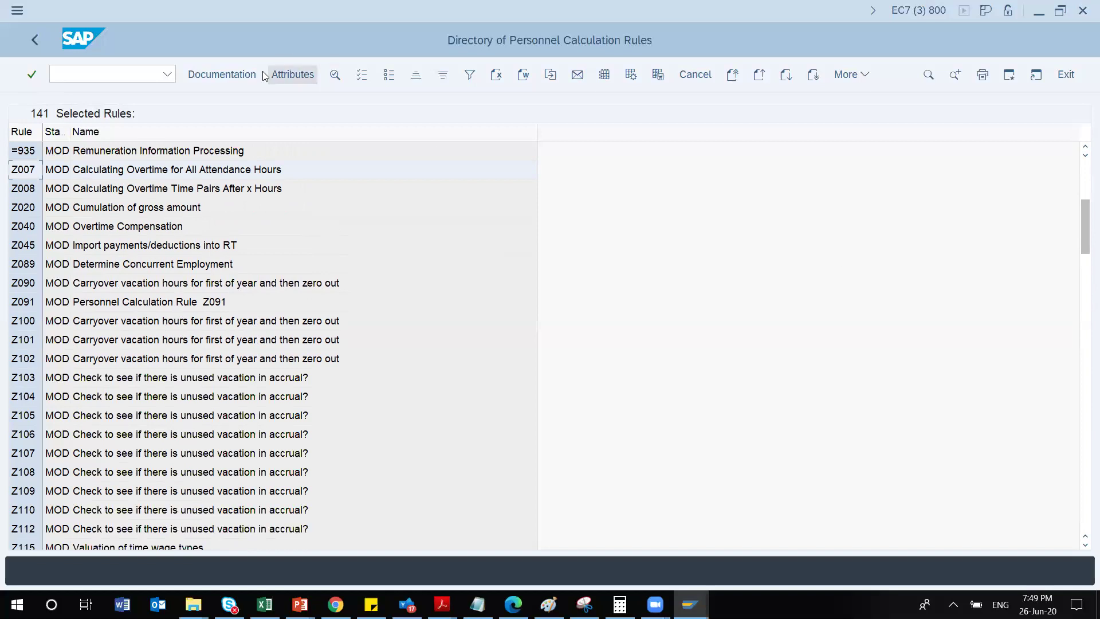
# View rule Z007's details, then return to the search criteria and enter Z007 as the rule.
pyautogui.click(334, 75)
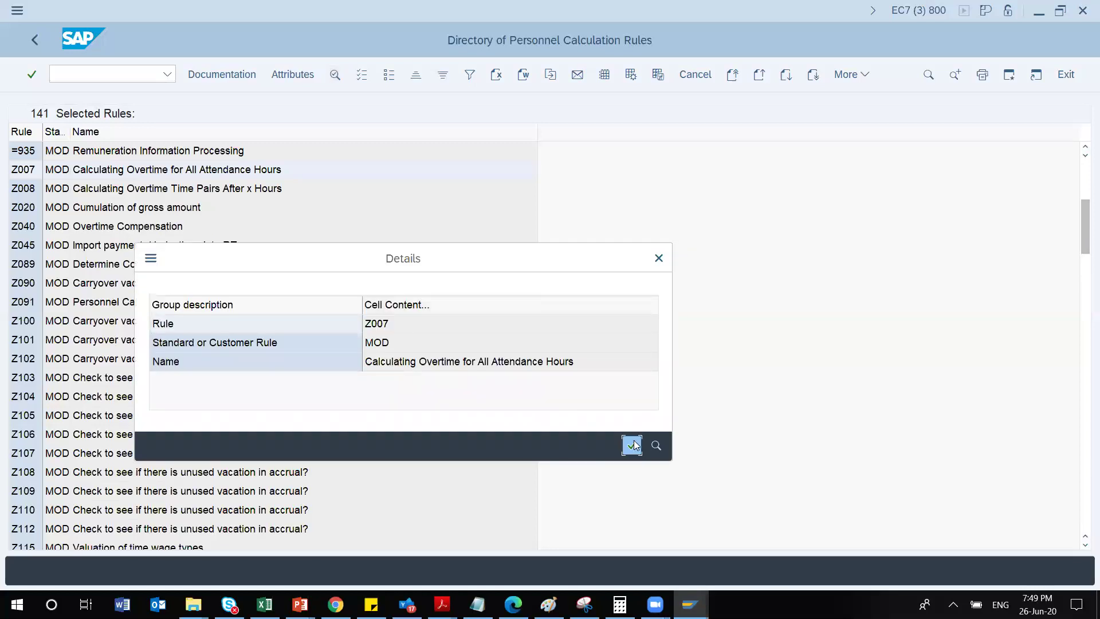
pyautogui.click(631, 444)
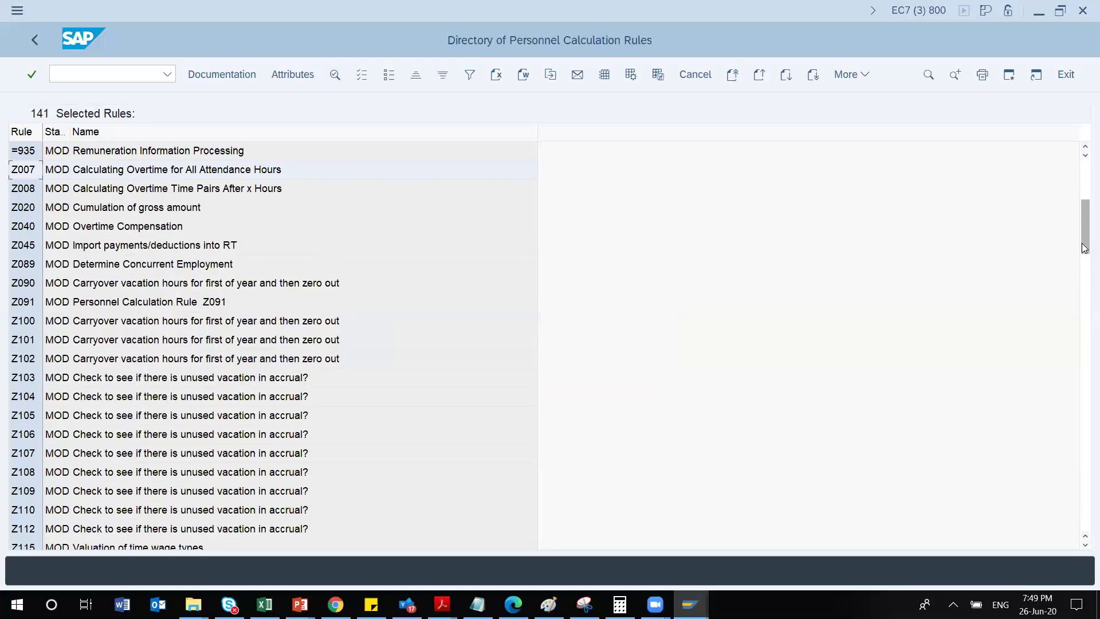
pyautogui.moveTo(1084, 224); pyautogui.dragTo(1085, 167)
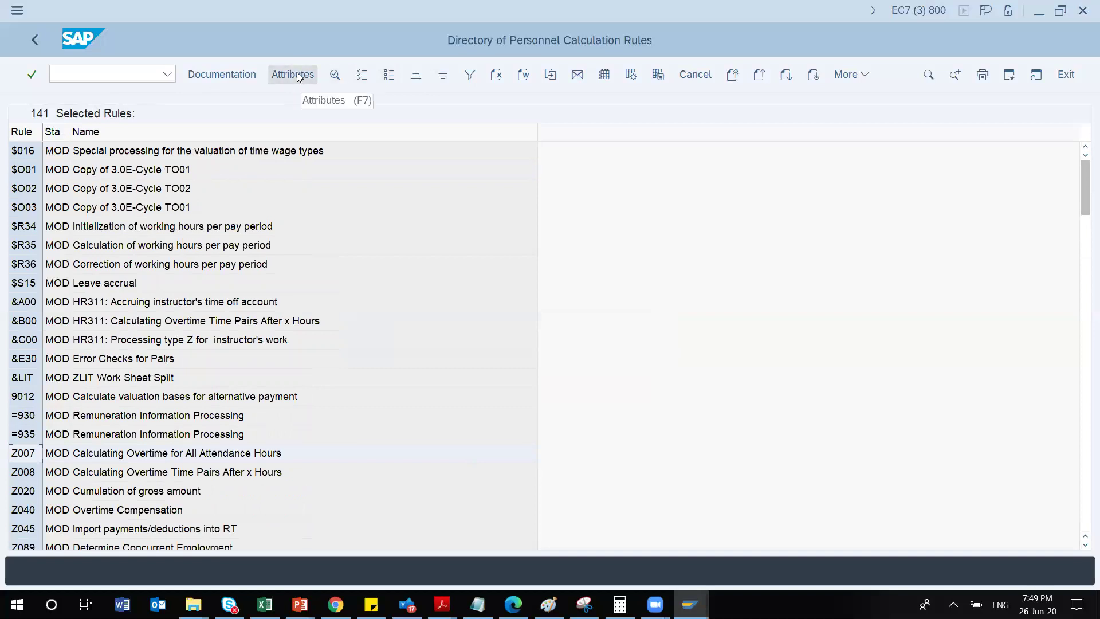
pyautogui.click(334, 75)
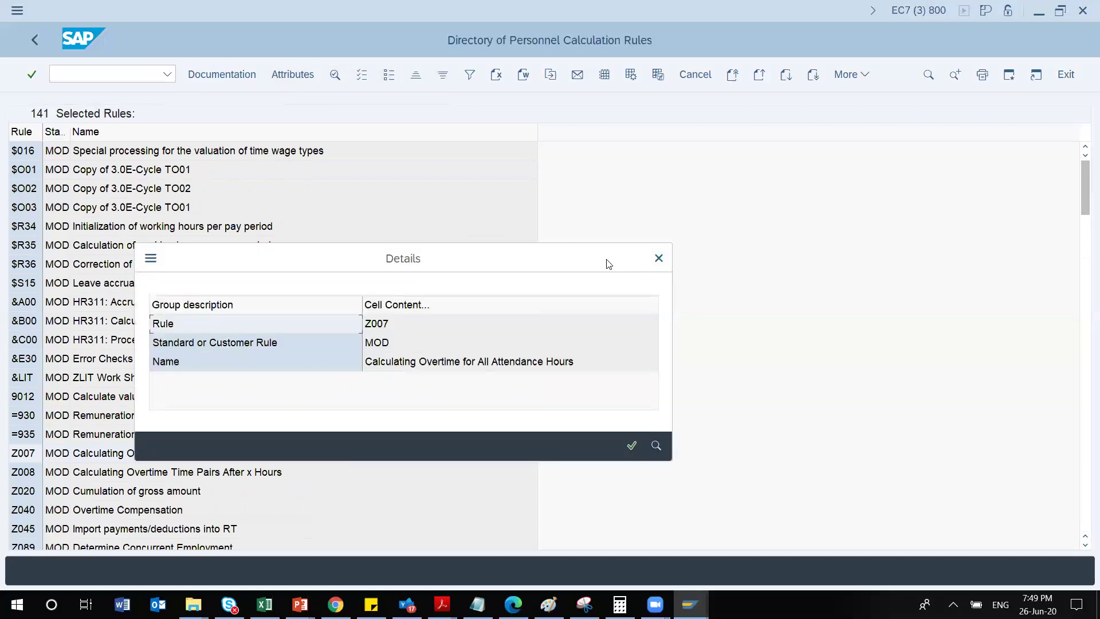
pyautogui.click(659, 258)
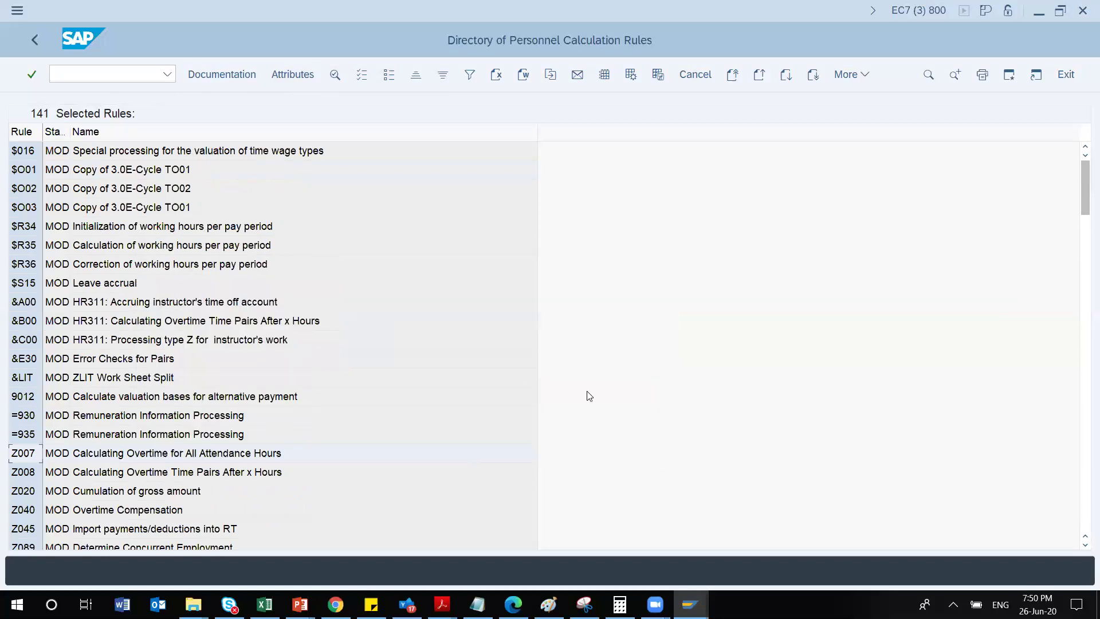
pyautogui.click(35, 40)
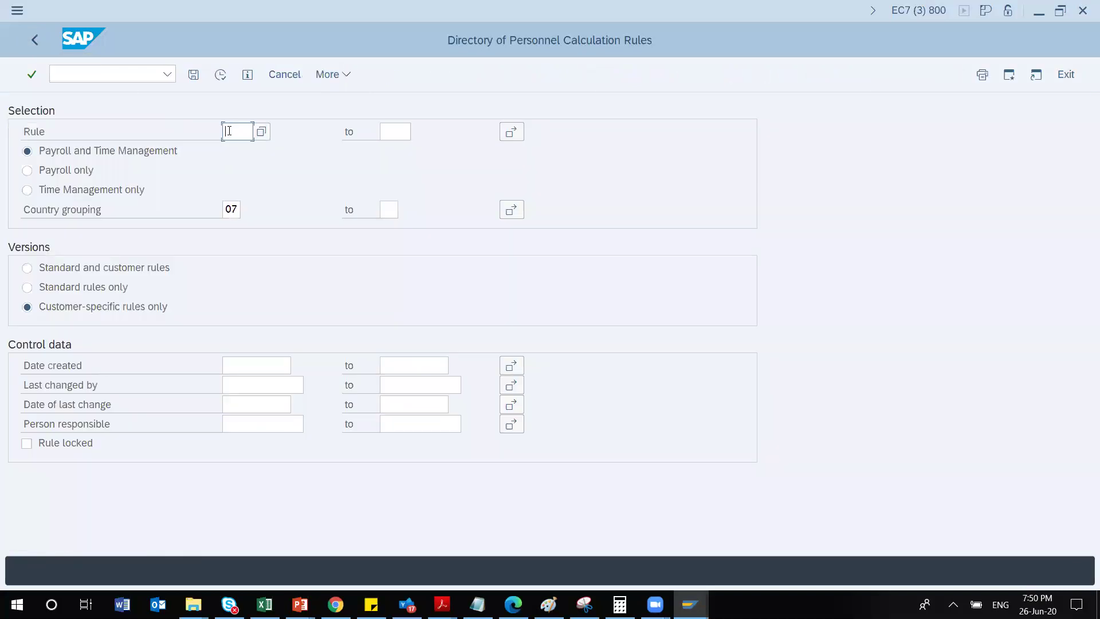
pyautogui.write('Z007')
# Open rule Z007, review its Time management and All Countries attributes, then choose Source text.
pyautogui.click(220, 75)
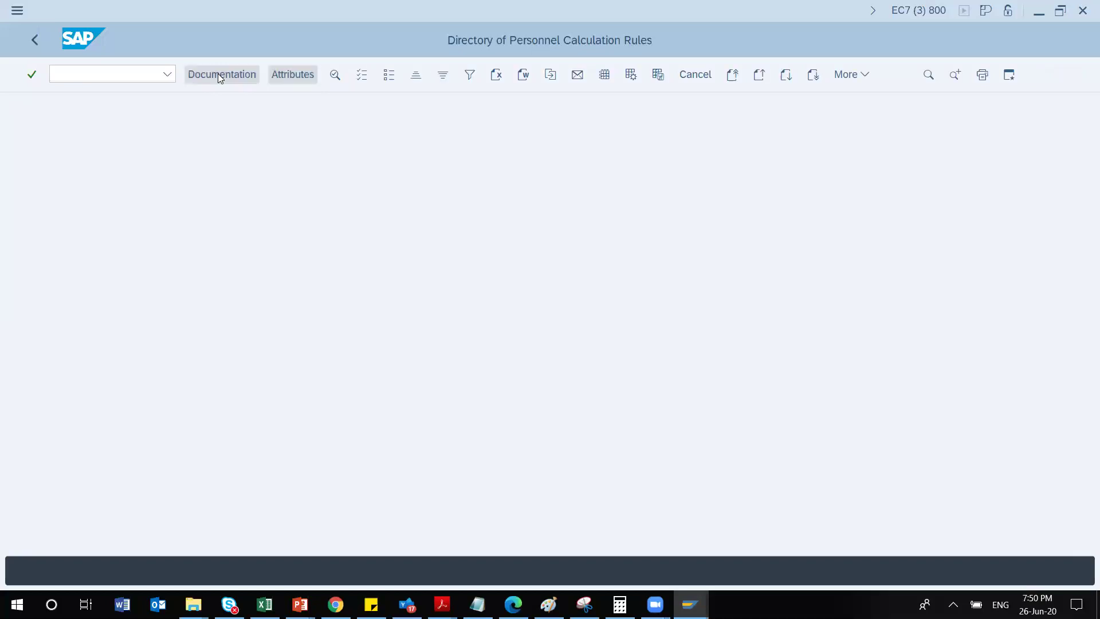
pyautogui.doubleClick(75, 159)
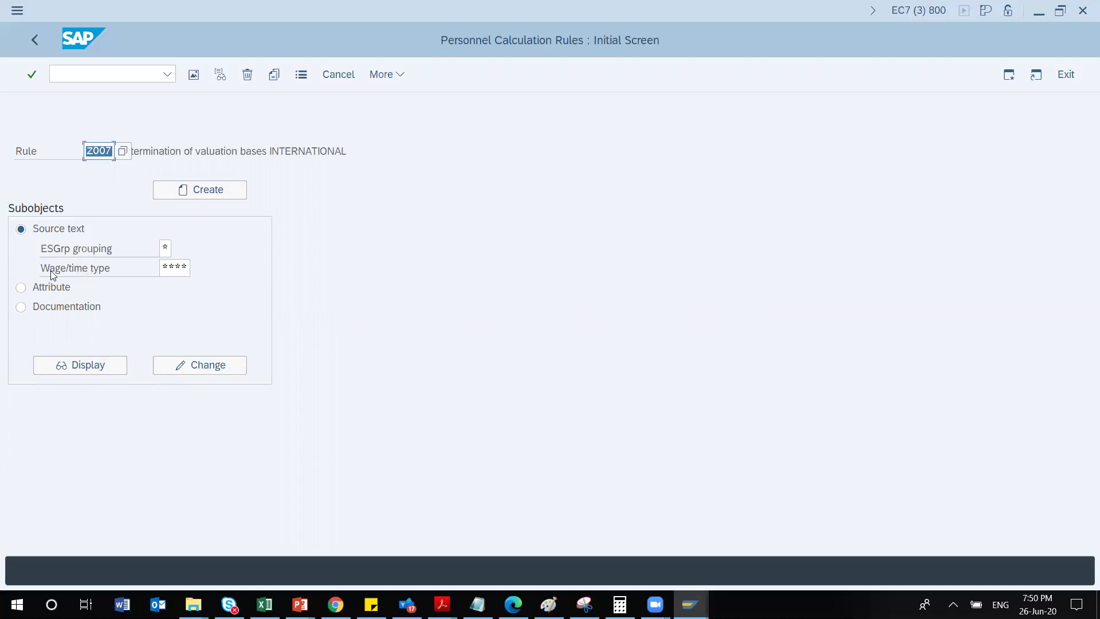
pyautogui.click(188, 150)
pyautogui.click(21, 288)
pyautogui.click(188, 366)
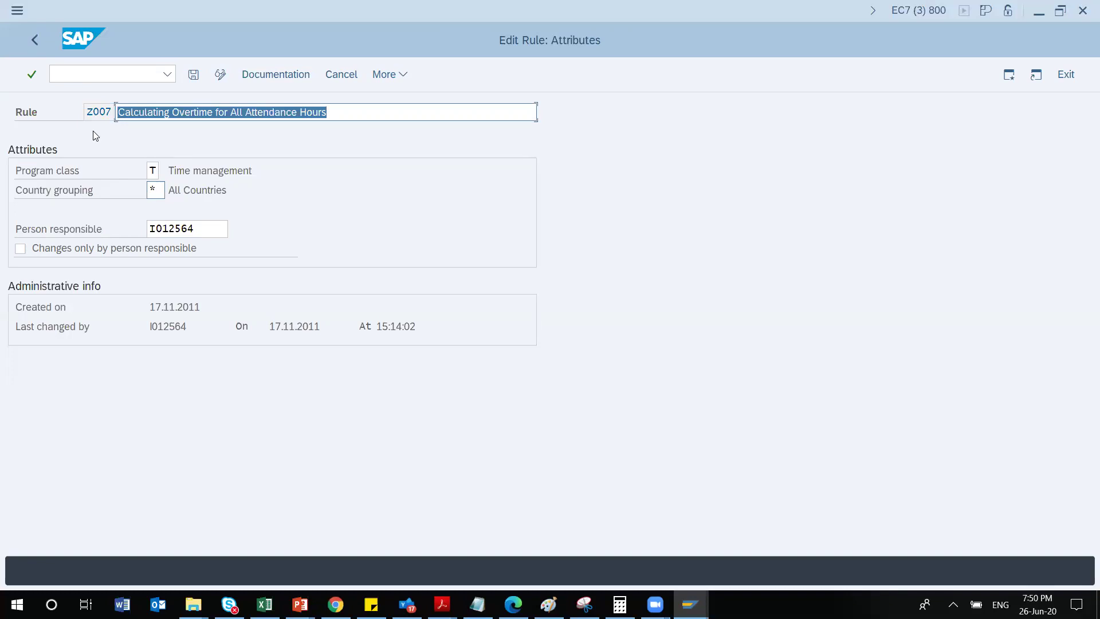
pyautogui.click(36, 46)
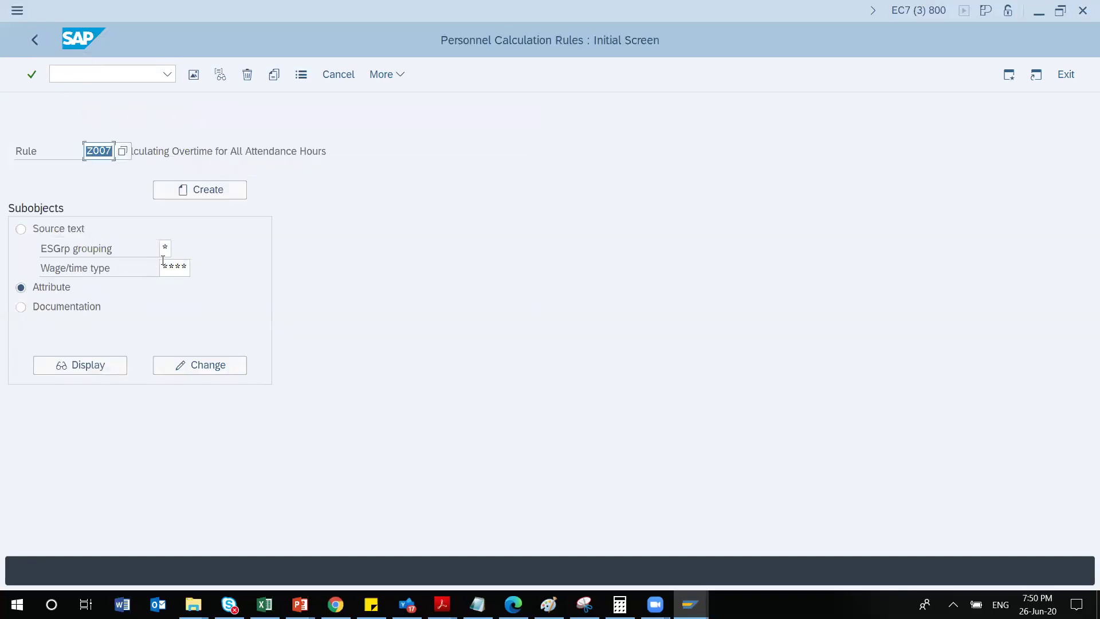
pyautogui.click(21, 229)
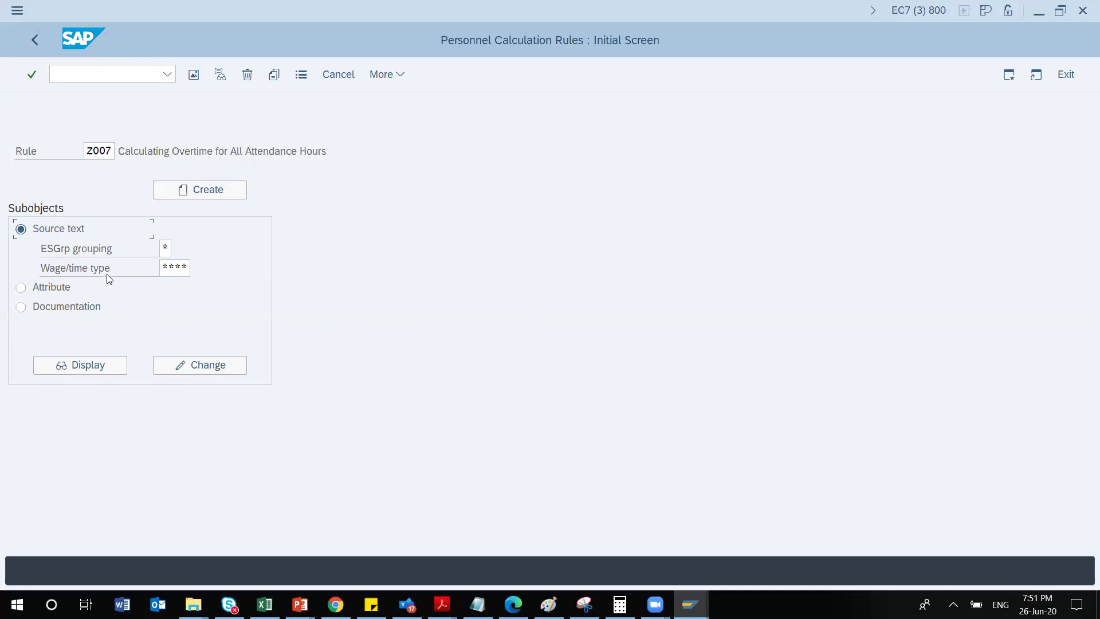
# Display the source text of rule Z007 and select its OUTTPPTYPE pair-type node.
pyautogui.click(103, 366)
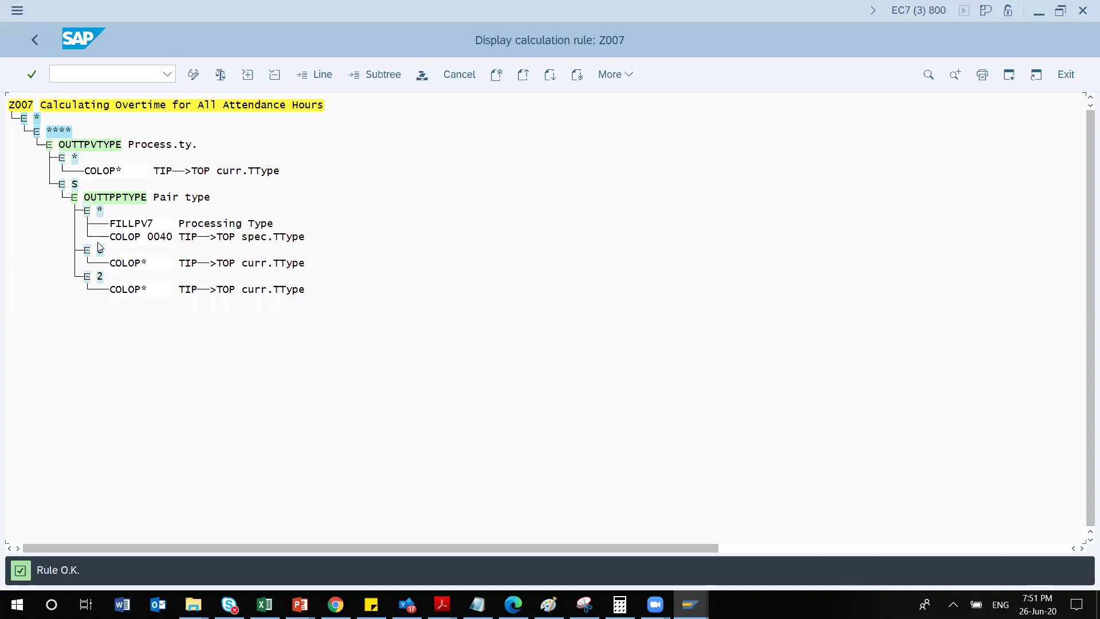
pyautogui.click(103, 197)
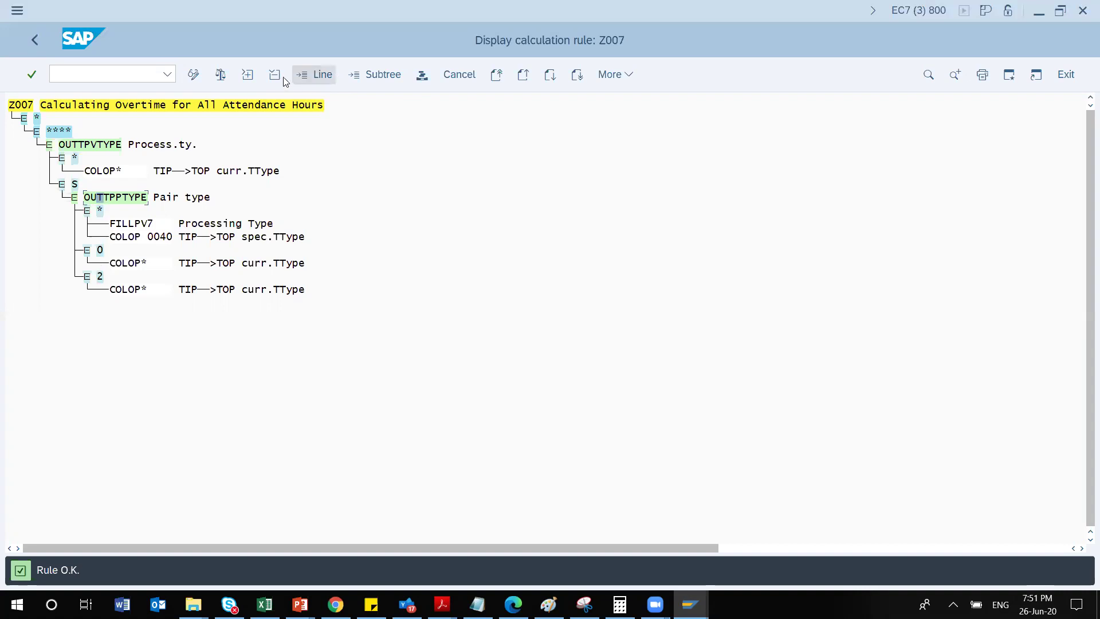
# Switch rule Z007 to change mode and start editing the OUTTPPTYPE entry, then cancel.
pyautogui.click(198, 75)
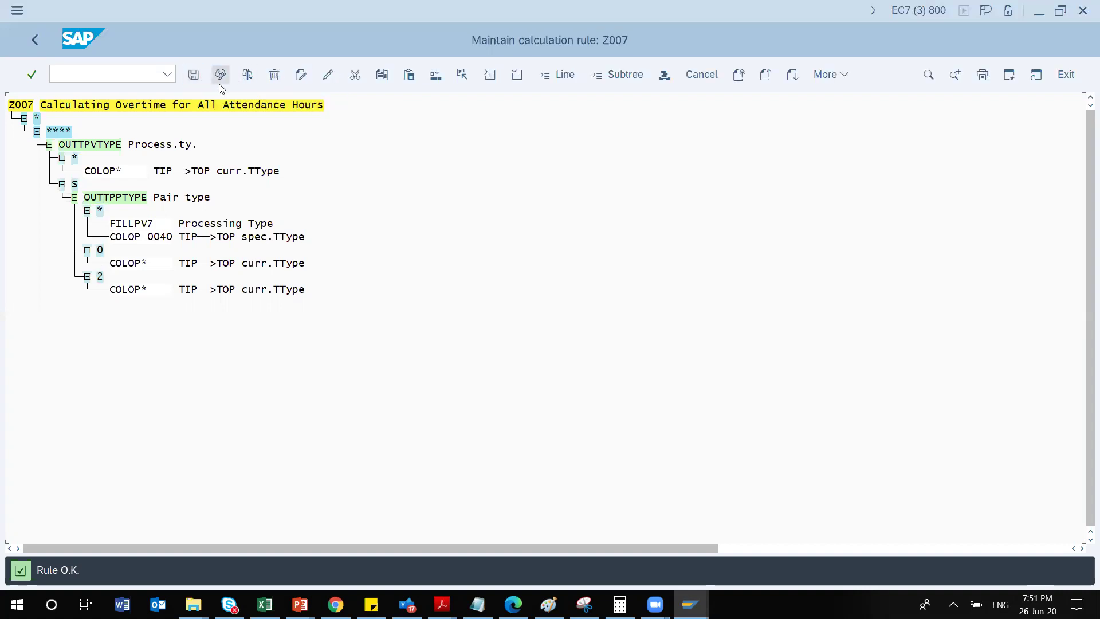
pyautogui.click(113, 199)
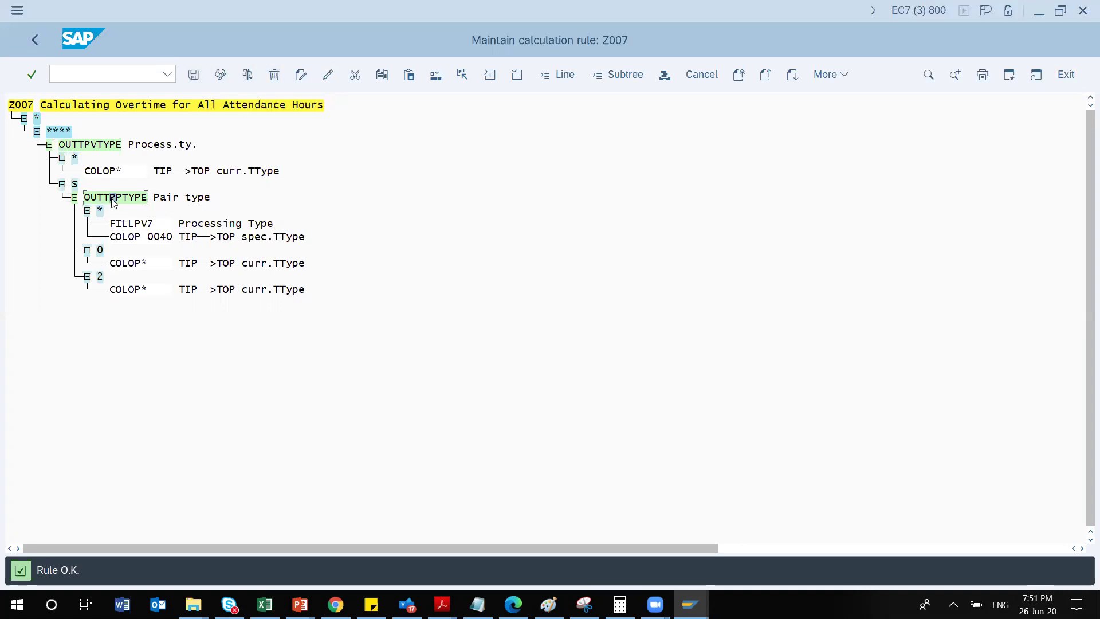
pyautogui.click(329, 77)
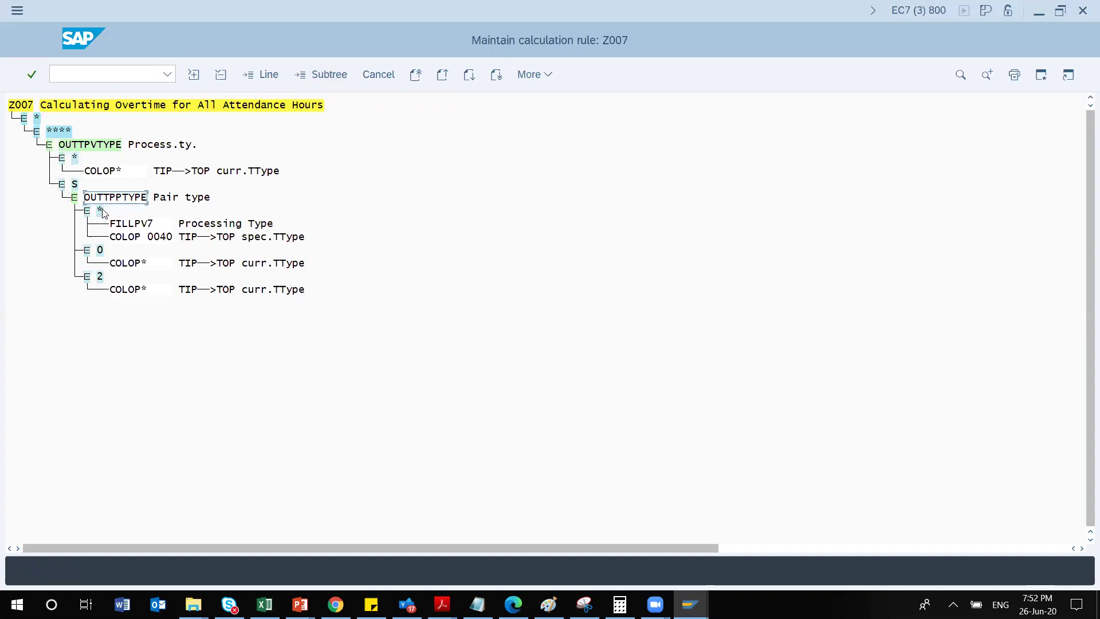
pyautogui.press('Left')
pyautogui.press('Left')
pyautogui.press('Left')
pyautogui.press('Left')
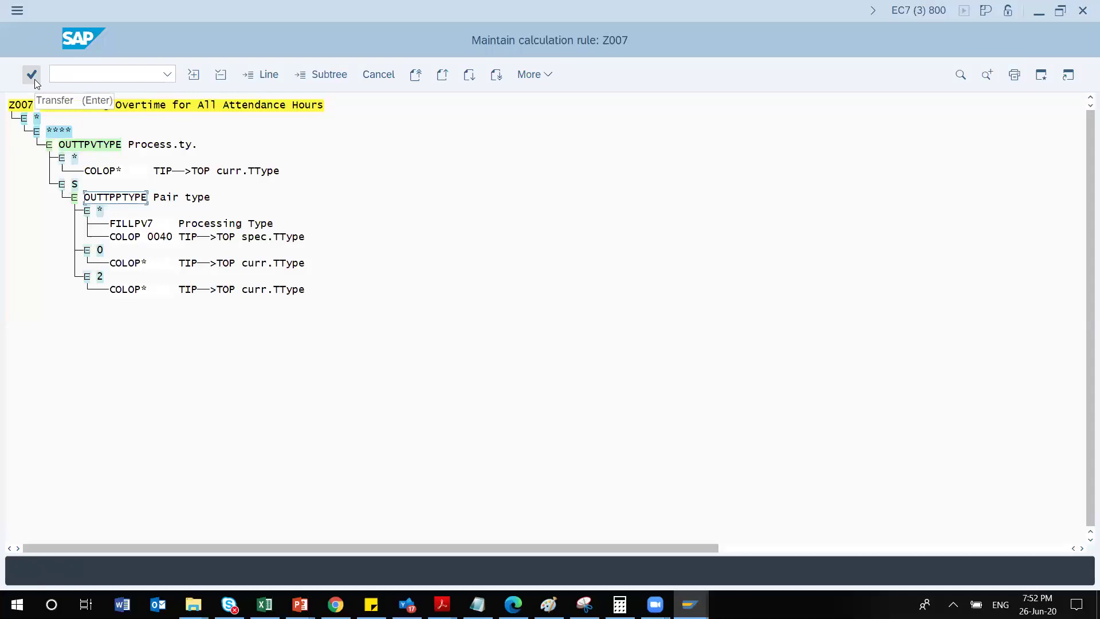
pyautogui.click(383, 77)
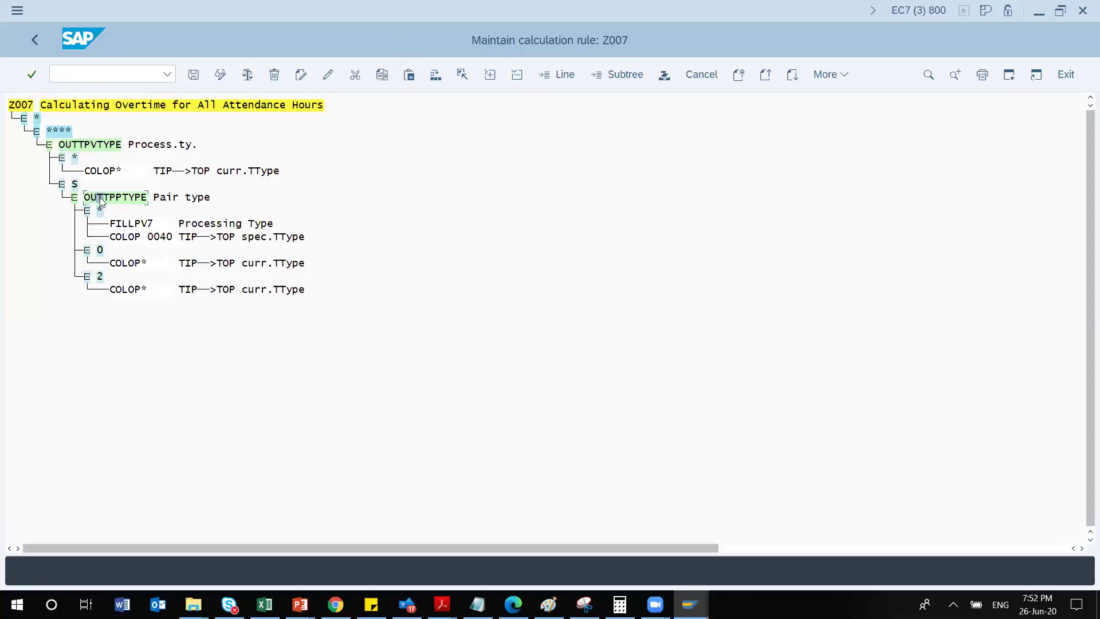
# Insert new pair-type nodes 0, 3 and 4 under OUTTPPTYPE.
pyautogui.click(300, 75)
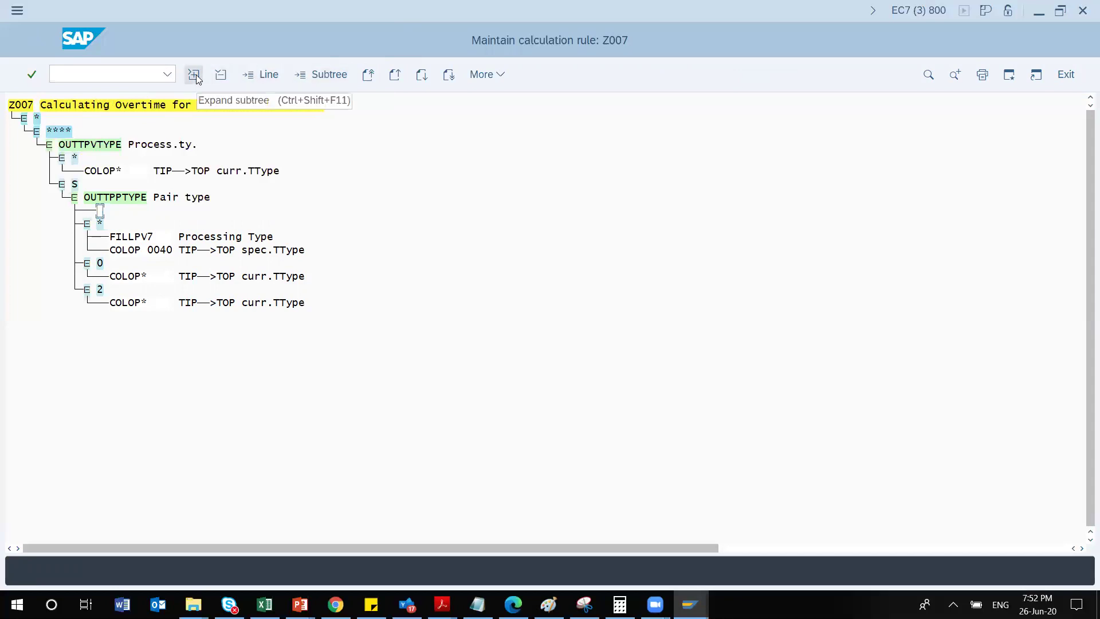
pyautogui.click(100, 209)
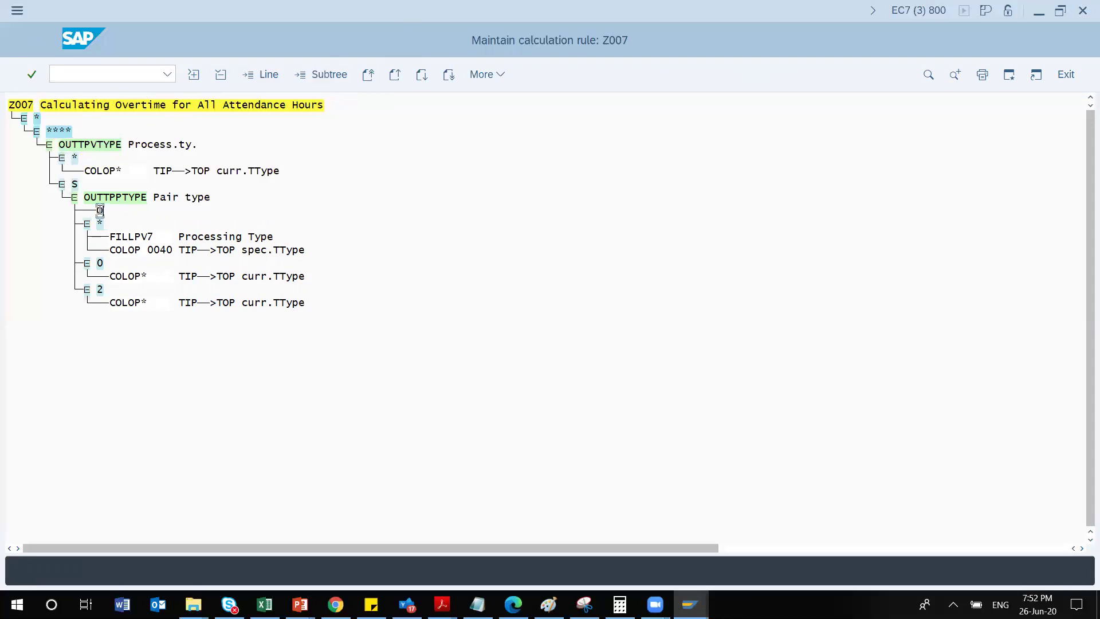
pyautogui.write('0')
pyautogui.press('Return')
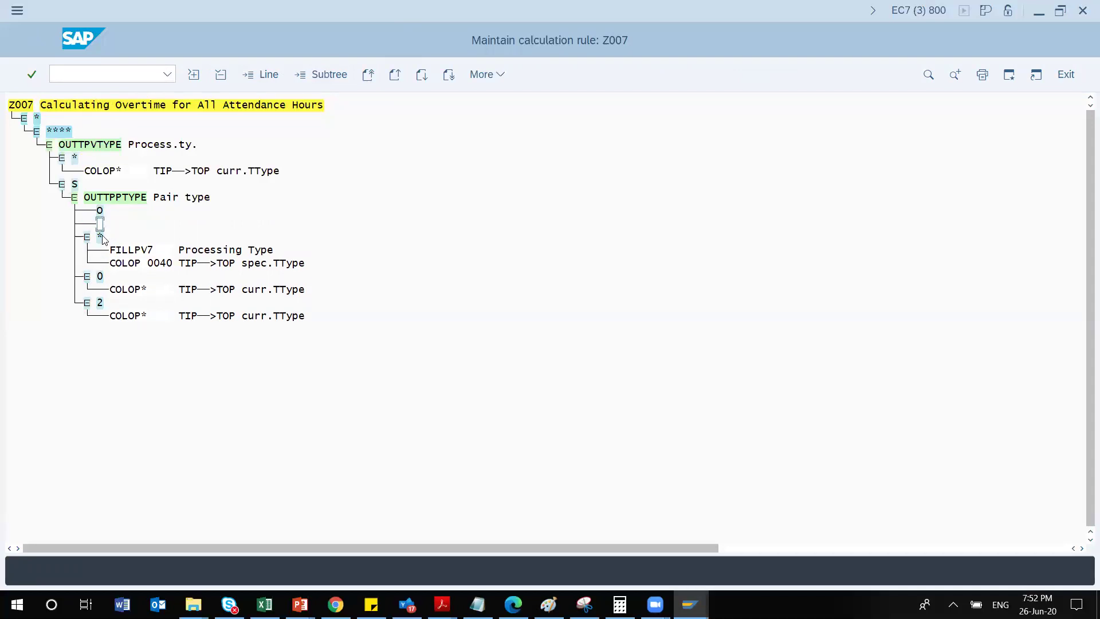
pyautogui.write('3')
pyautogui.press('Return')
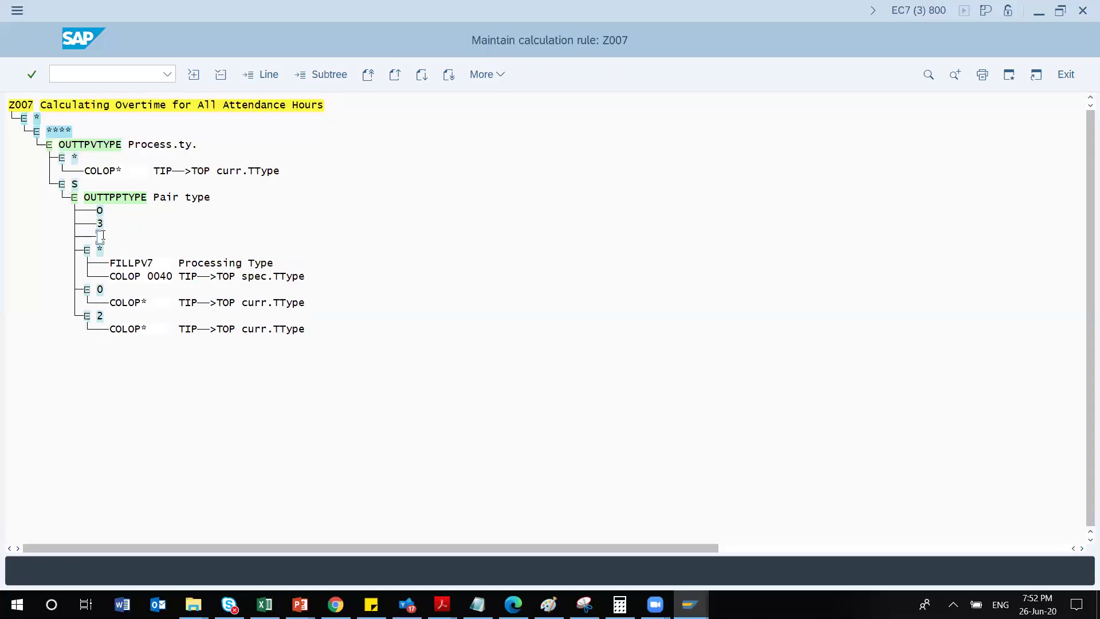
pyautogui.write('4')
pyautogui.press('Return')
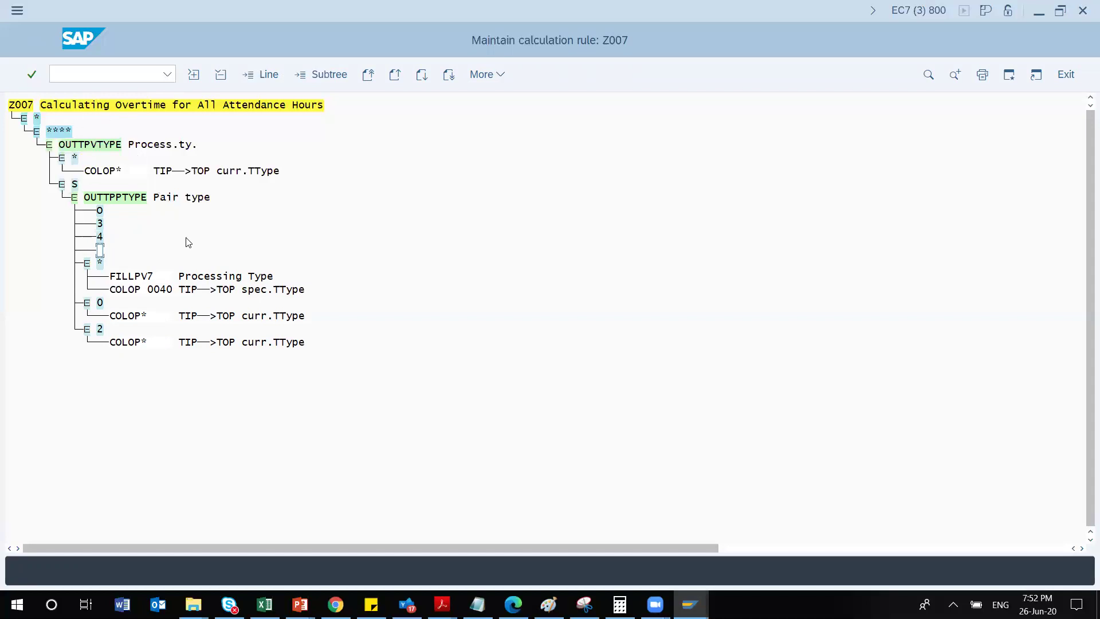
pyautogui.moveTo(441, 605)
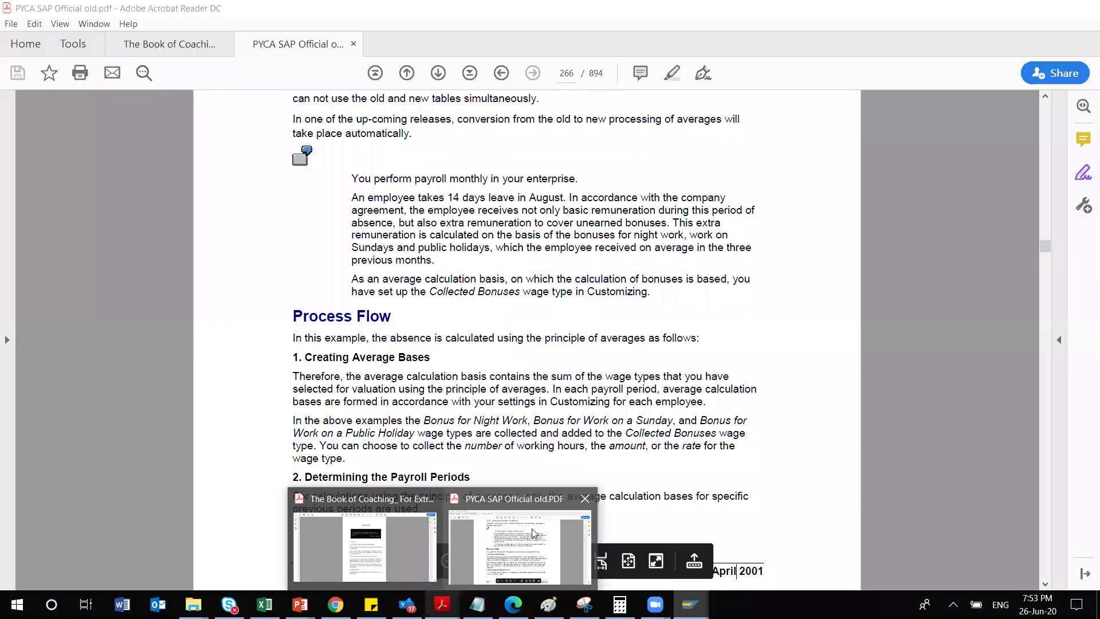
# Bring the PYCA PDF forward and page back from page 261 to page 257.
pyautogui.click(532, 533)
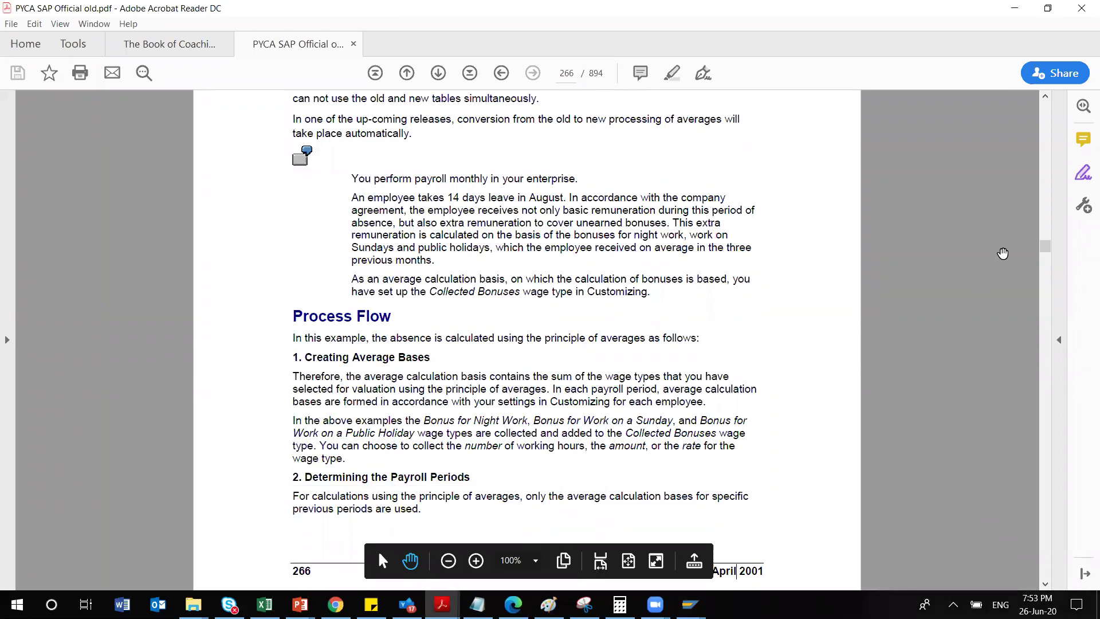
pyautogui.moveTo(1045, 249); pyautogui.dragTo(1044, 246)
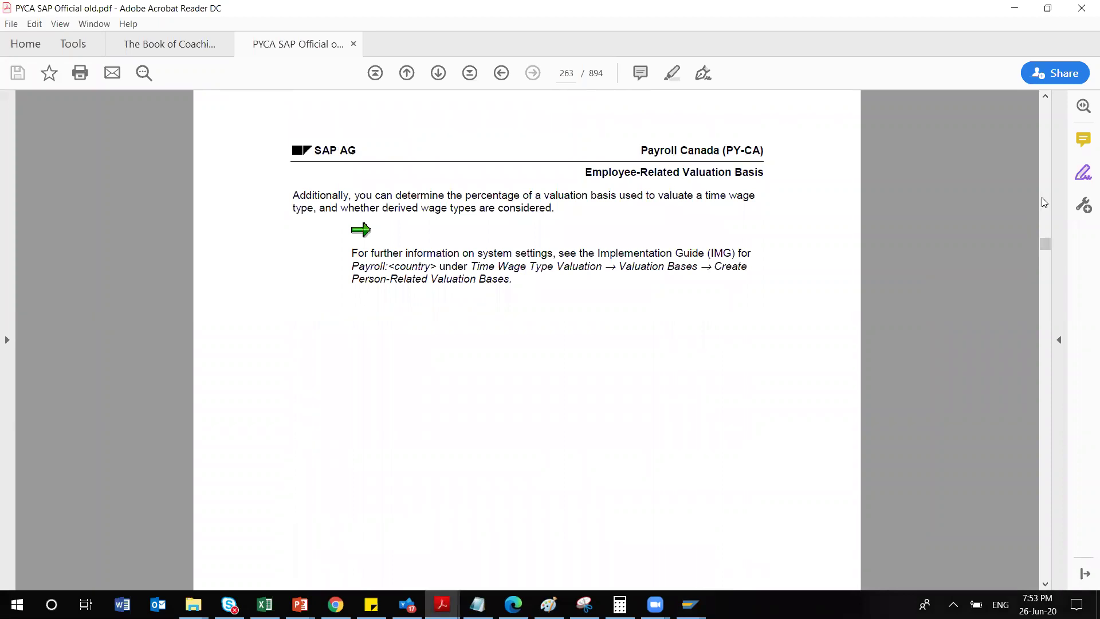
pyautogui.scroll(8, 1042, 197)
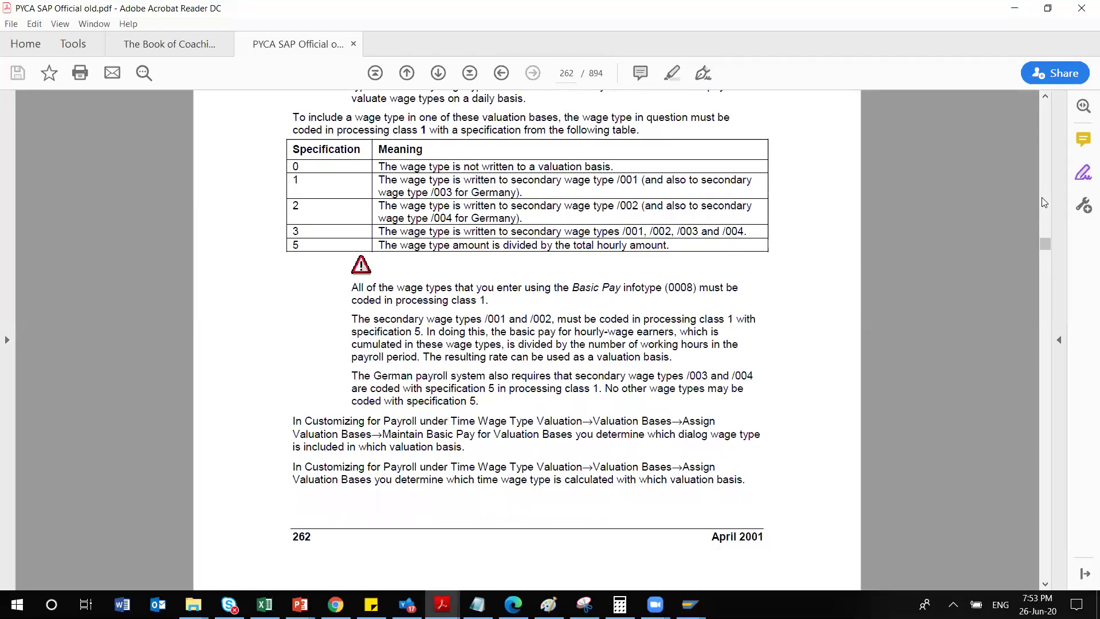
pyautogui.scroll(6, 1042, 197)
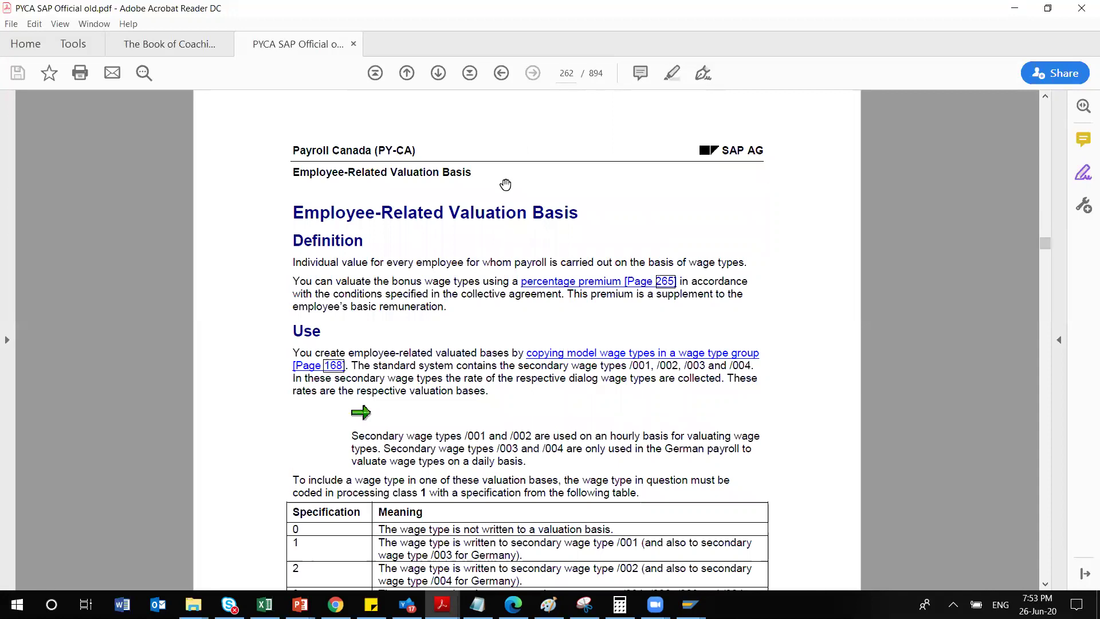
pyautogui.click(406, 73)
pyautogui.click(407, 78)
pyautogui.click(407, 78)
pyautogui.click(406, 77)
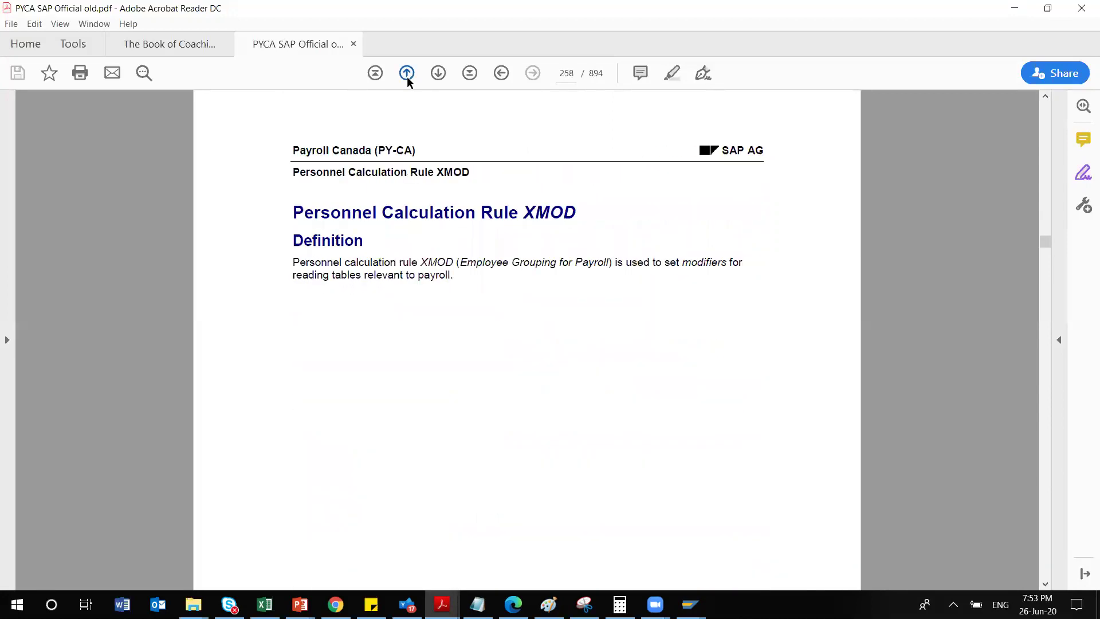
pyautogui.click(406, 77)
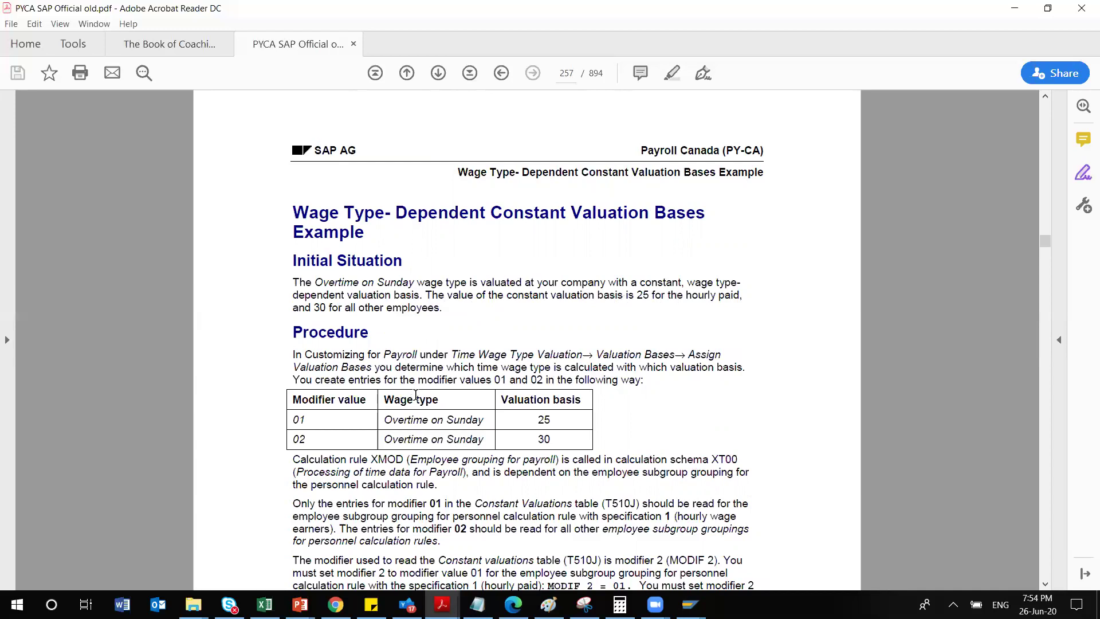
# Highlight the Customizing path, 'Calculation rule XMOD' and the schema XT00 sentence on page 257.
pyautogui.moveTo(384, 354)
pyautogui.mouseDown()
pyautogui.moveTo(478, 363)
pyautogui.moveTo(466, 359)
pyautogui.moveTo(685, 356)
pyautogui.moveTo(596, 371)
pyautogui.moveTo(371, 372)
pyautogui.mouseUp()
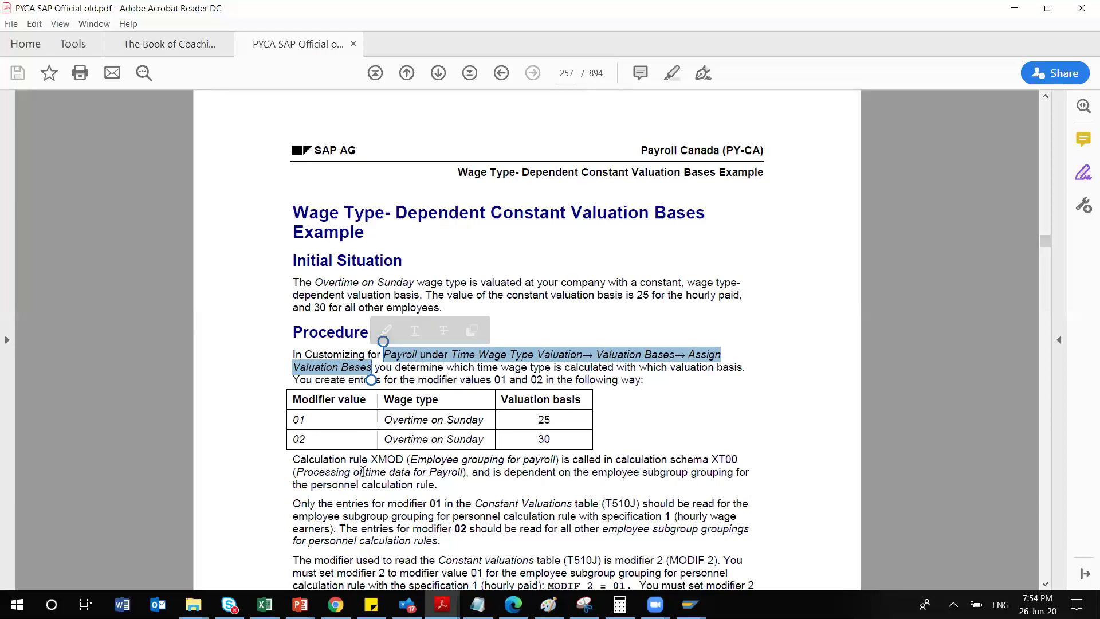
pyautogui.moveTo(293, 459); pyautogui.dragTo(564, 461)
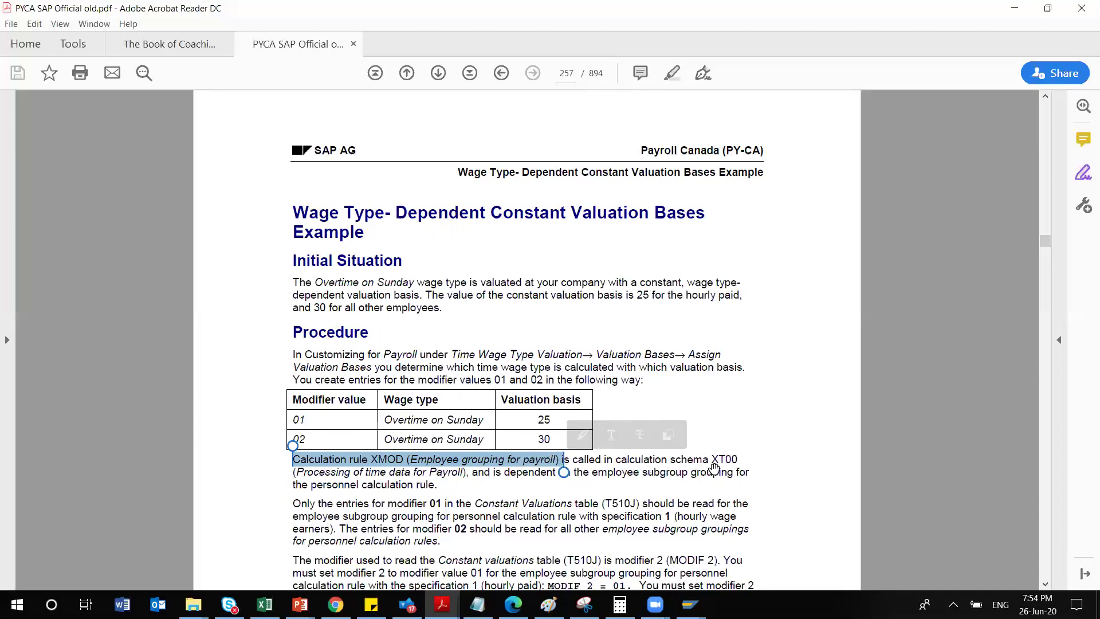
pyautogui.moveTo(746, 474); pyautogui.dragTo(716, 458)
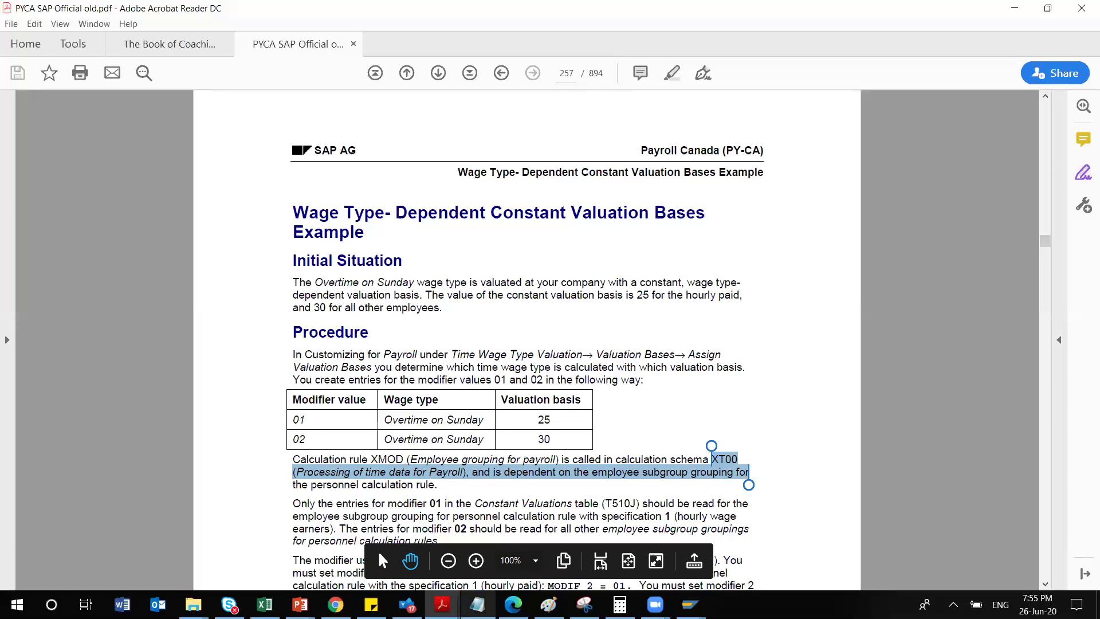
pyautogui.moveTo(442, 604)
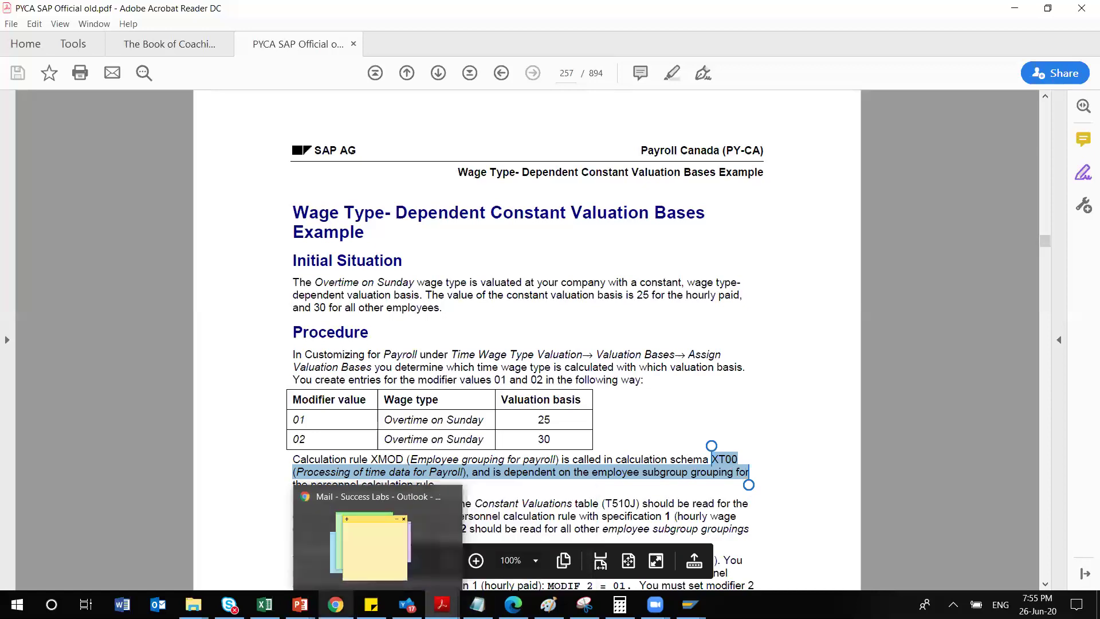
# In the Z007 window, run /npe02, load rule XMOD and display its source text.
pyautogui.moveTo(690, 604)
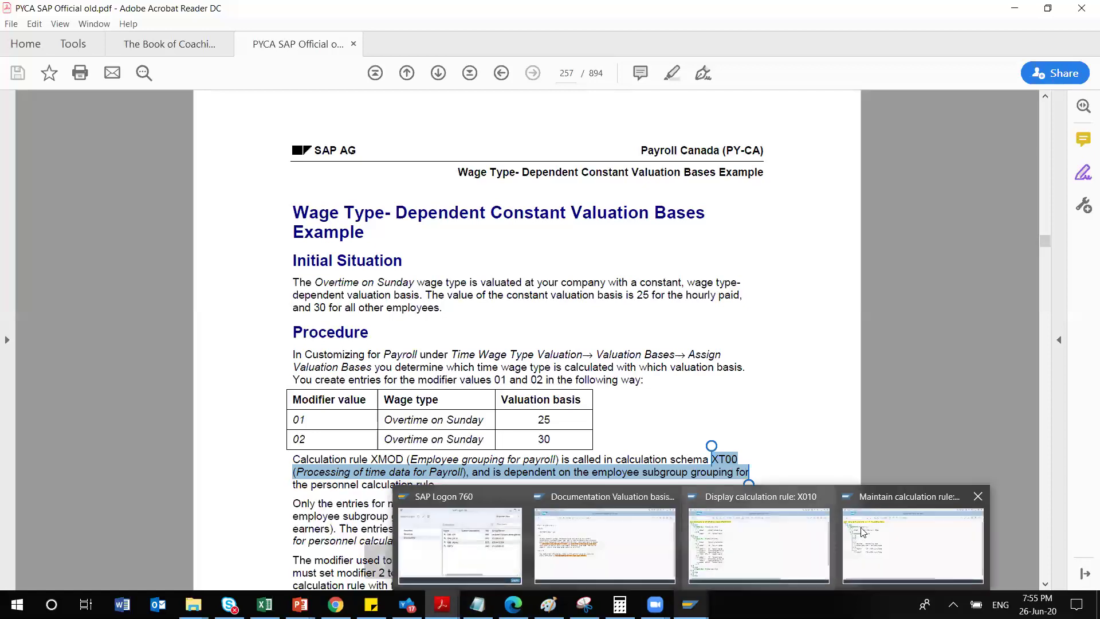
pyautogui.click(891, 536)
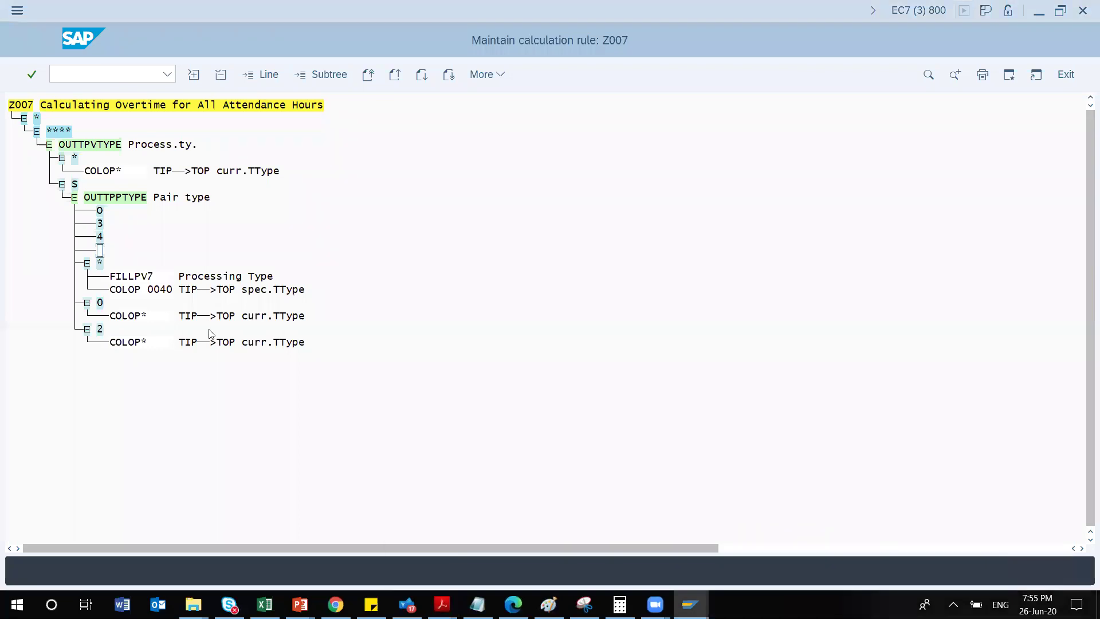
pyautogui.click(126, 75)
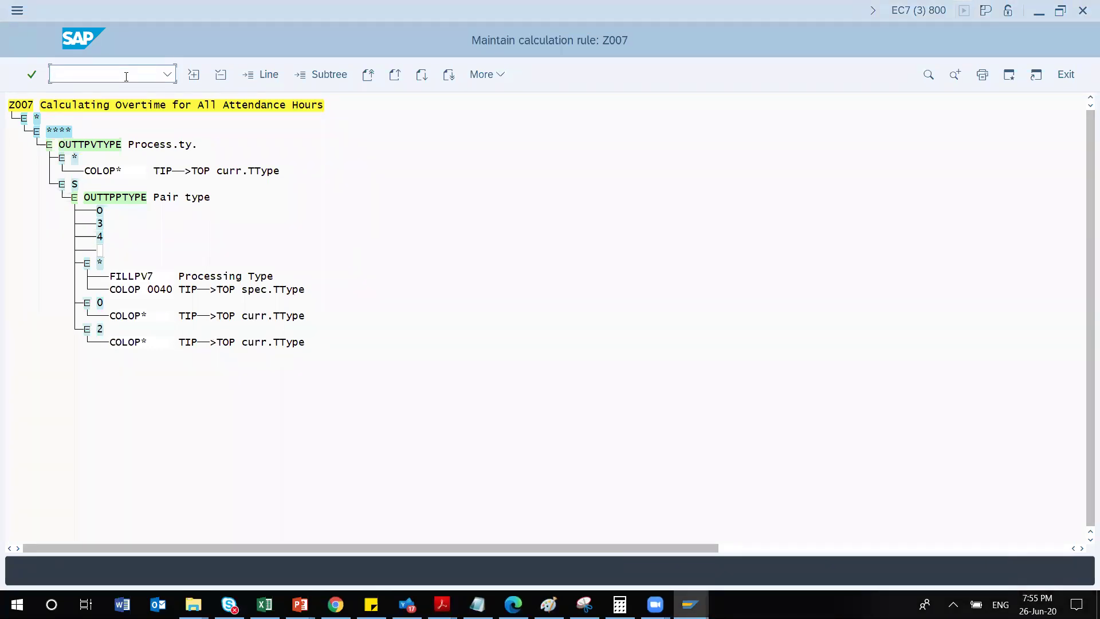
pyautogui.write('/npe02')
pyautogui.press('Return')
pyautogui.write('XMOD')
pyautogui.press('Return')
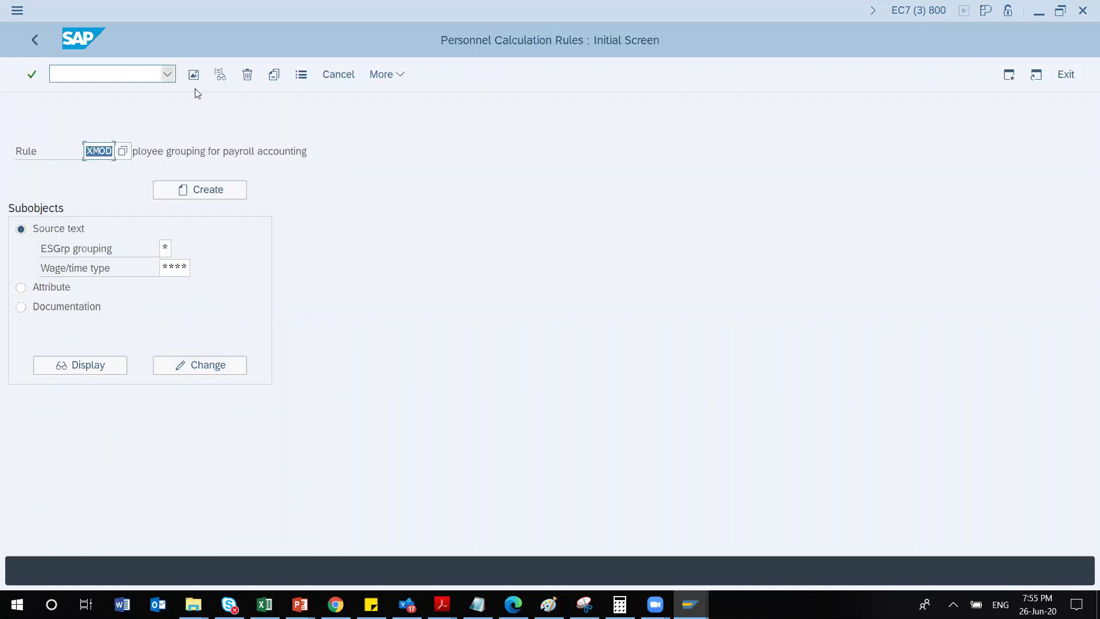
pyautogui.click(241, 150)
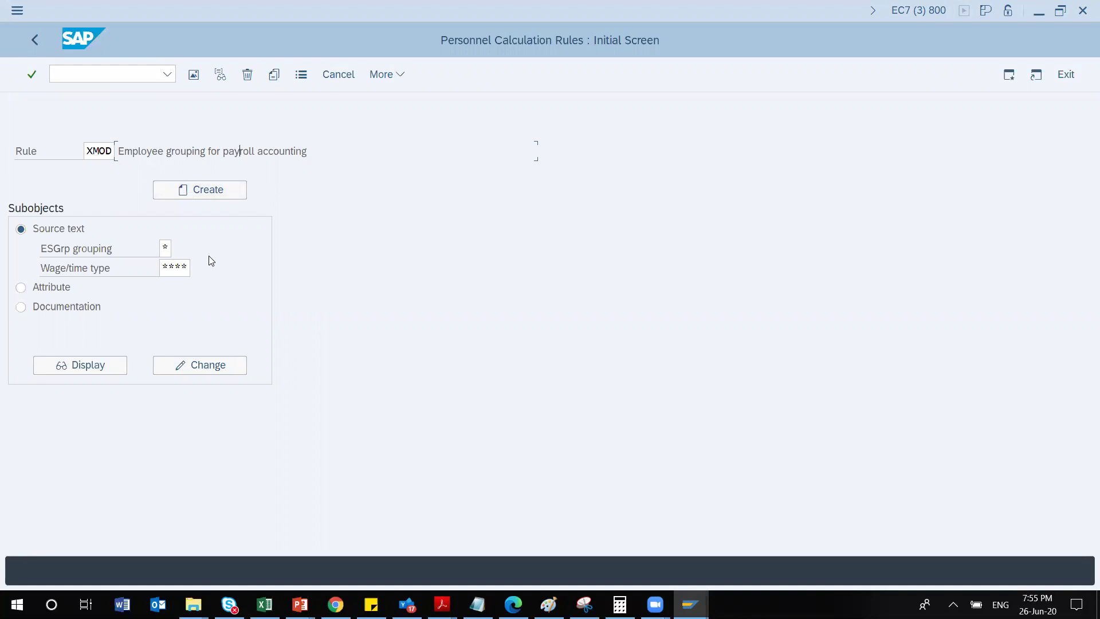
pyautogui.click(92, 370)
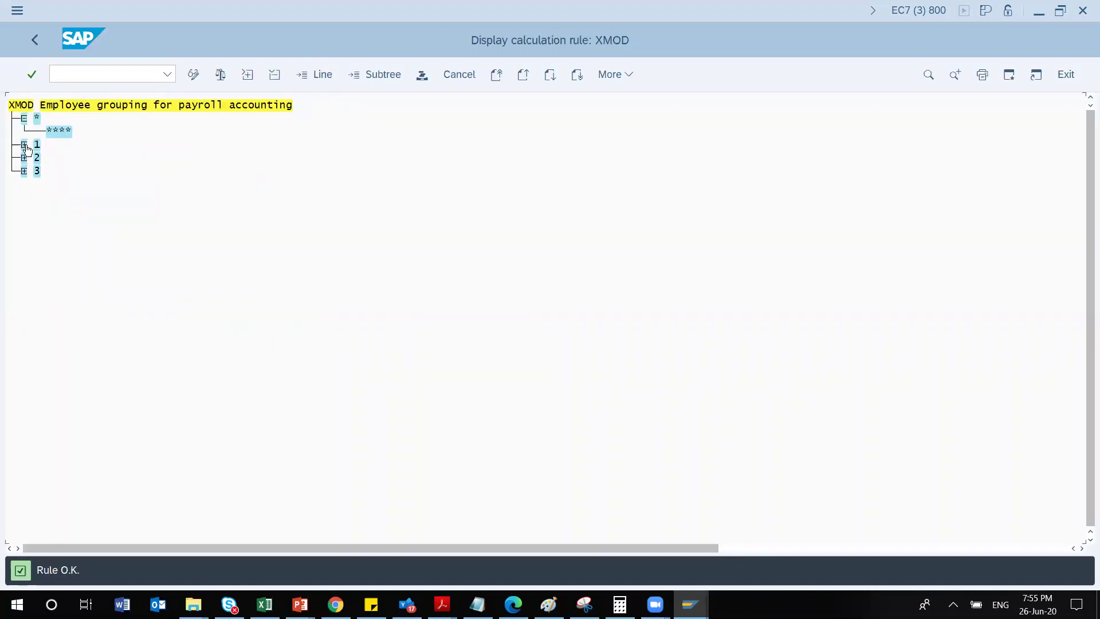
# Expand XMOD groupings 1, 2 and 3 to show their MODIF lines.
pyautogui.click(23, 145)
pyautogui.click(37, 157)
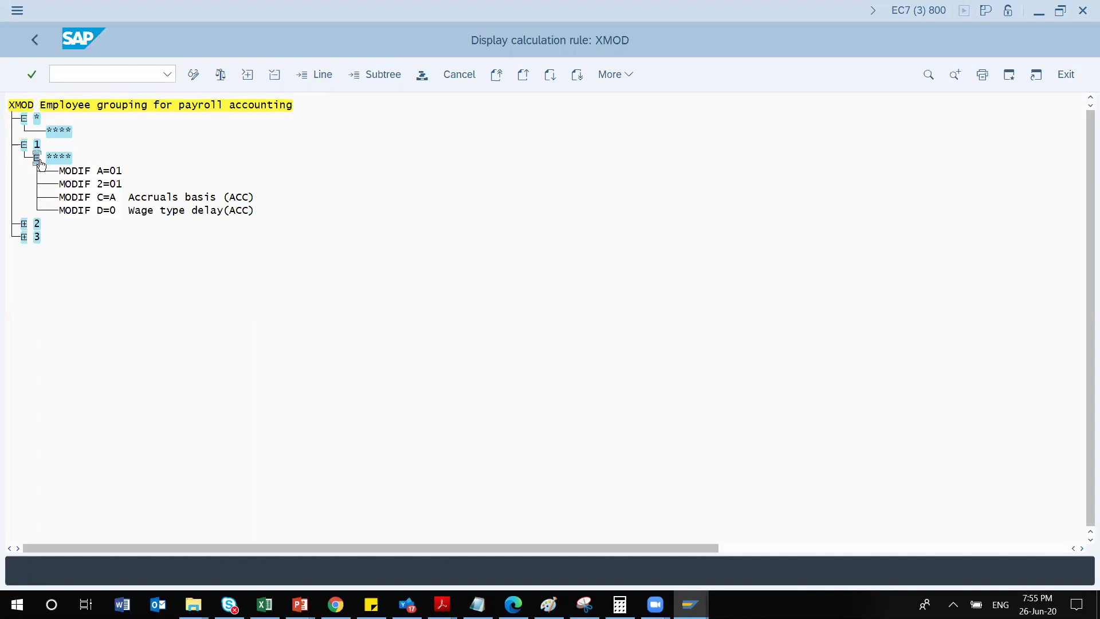
pyautogui.click(24, 223)
pyautogui.click(36, 237)
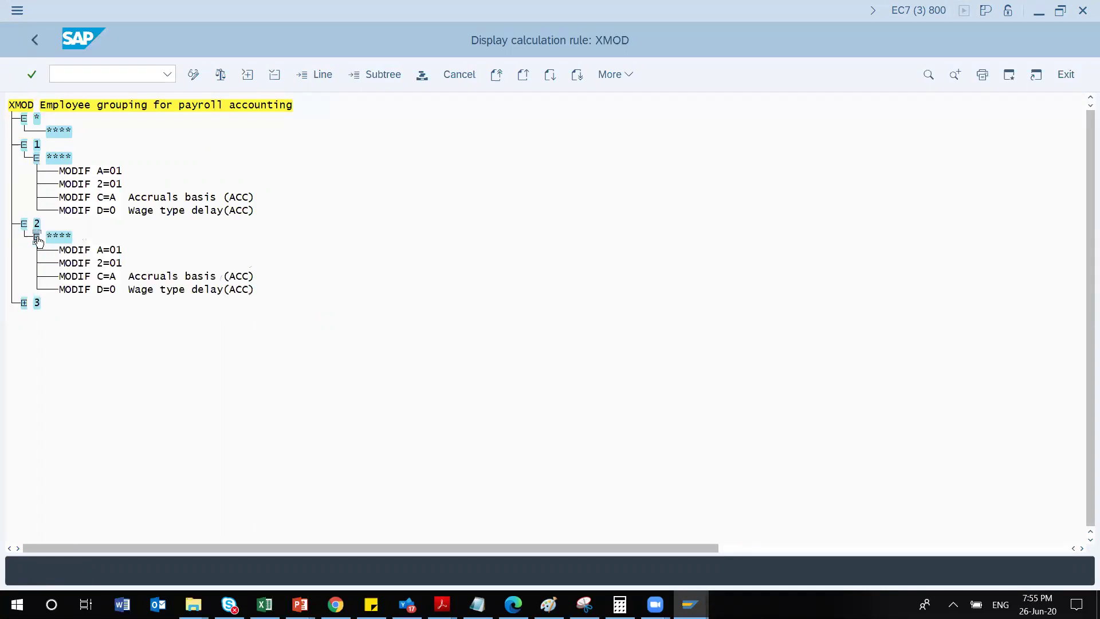
pyautogui.click(25, 304)
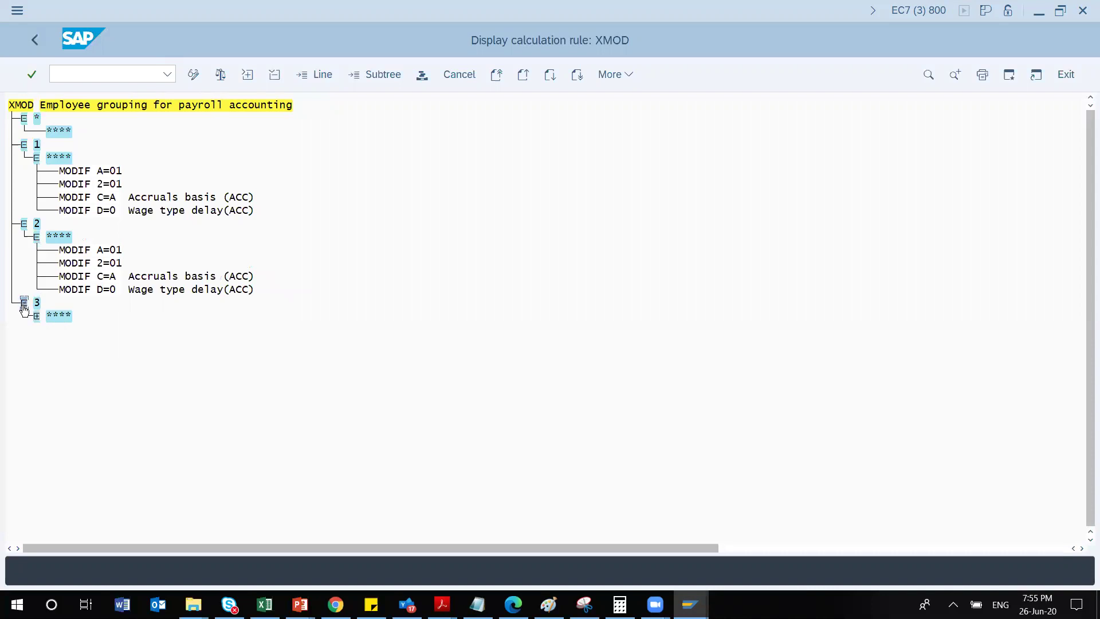
pyautogui.click(37, 315)
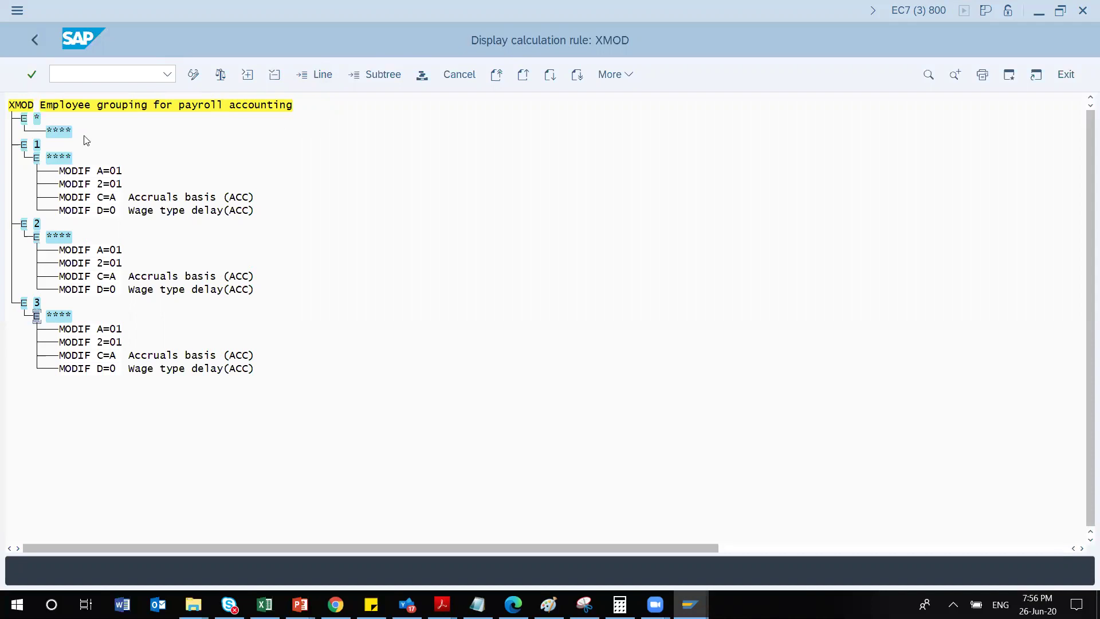
# Try switching XMOD to change mode, refused for display-only authorization, and inspect its MODIF lines.
pyautogui.click(71, 172)
pyautogui.click(194, 75)
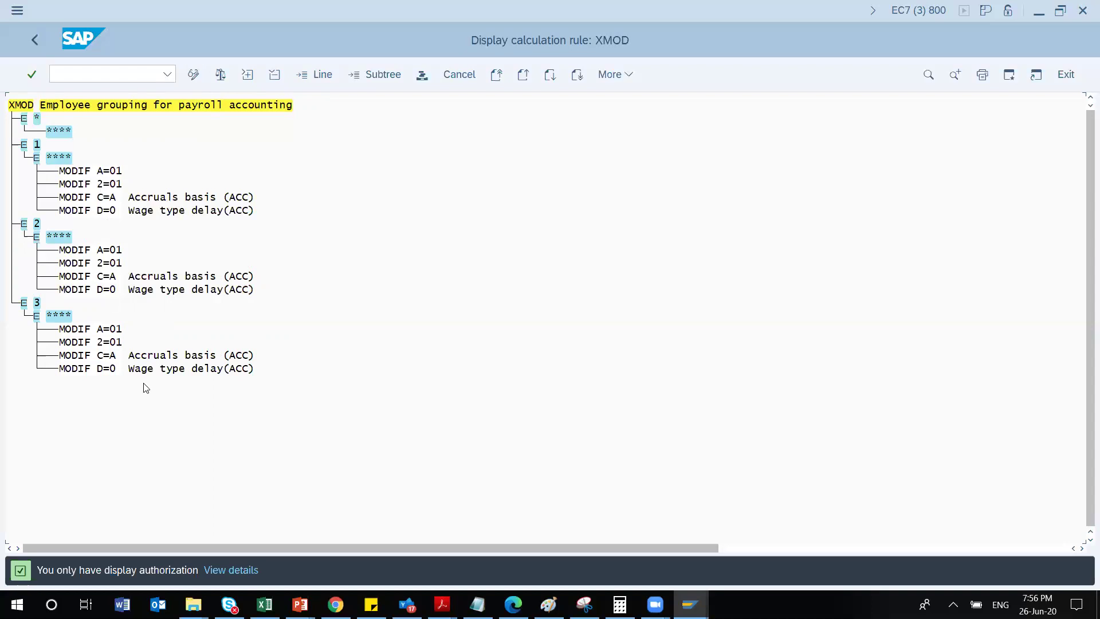
pyautogui.click(106, 329)
pyautogui.click(107, 197)
pyautogui.moveTo(442, 604)
pyautogui.click(74, 72)
# Run /ope04, display MODIF as a Time Management operation, then go back to the entry screen.
pyautogui.write('/ope0')
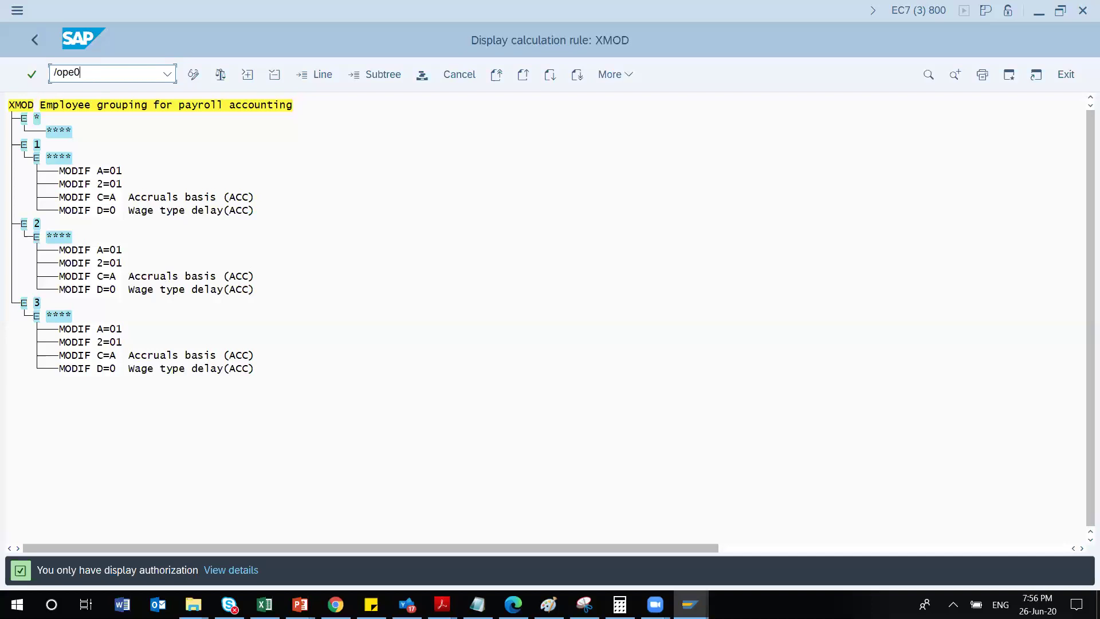
pyautogui.write('4')
pyautogui.press('Return')
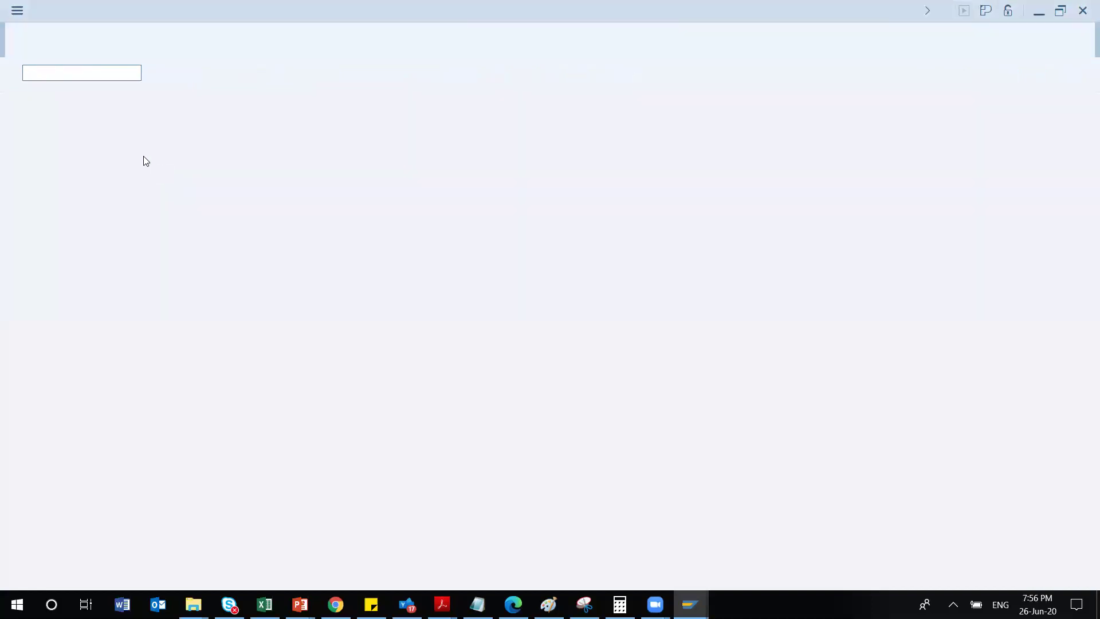
pyautogui.write('modif')
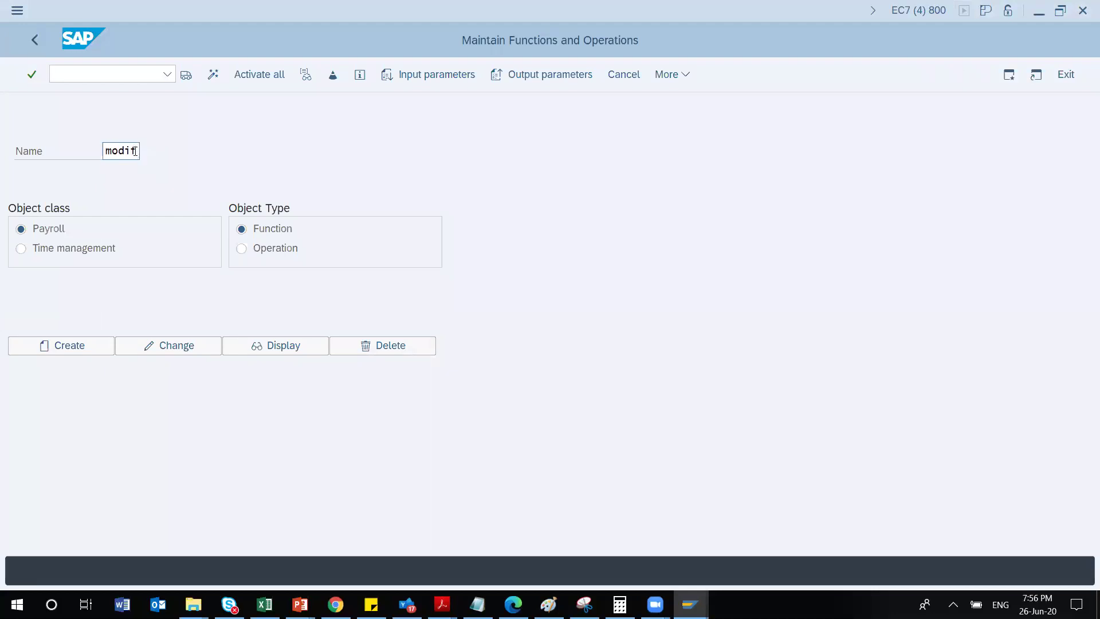
pyautogui.press('Return')
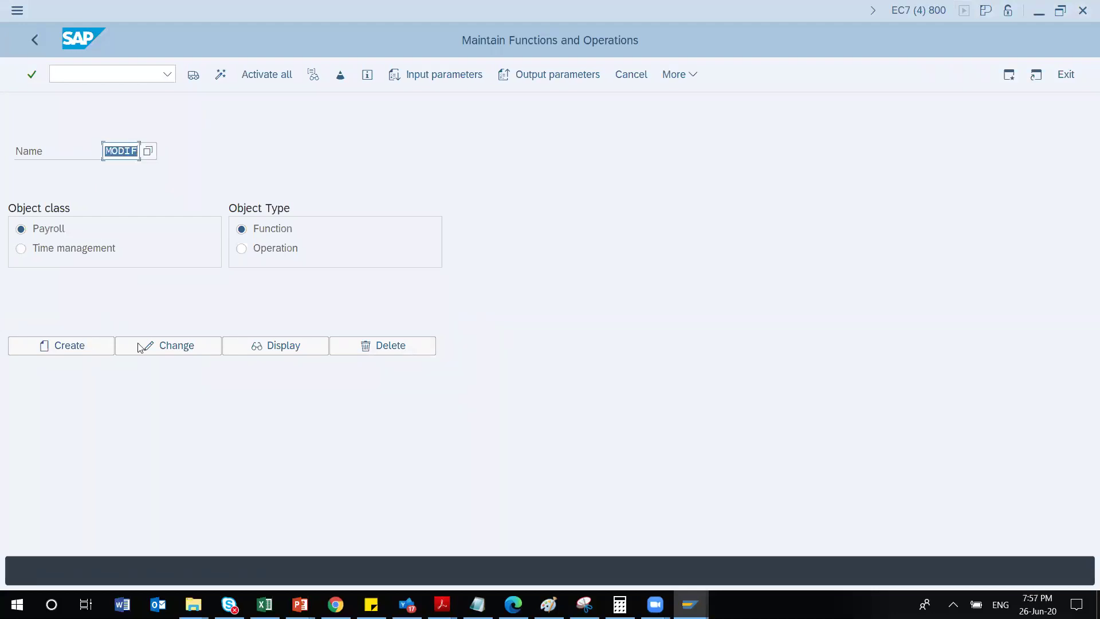
pyautogui.click(272, 351)
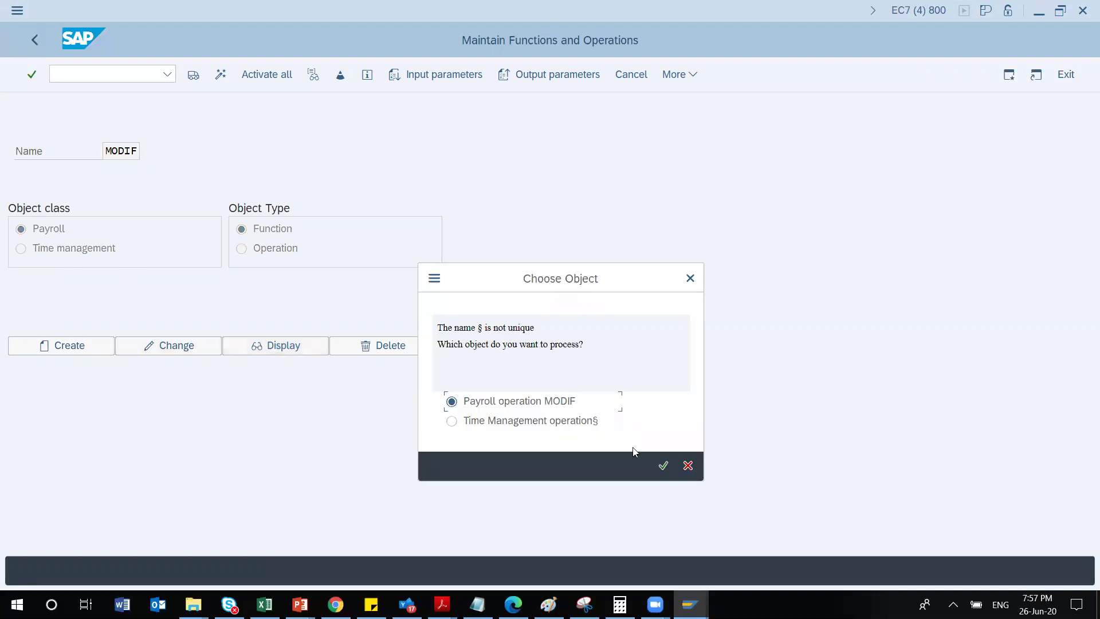
pyautogui.click(452, 422)
pyautogui.click(663, 465)
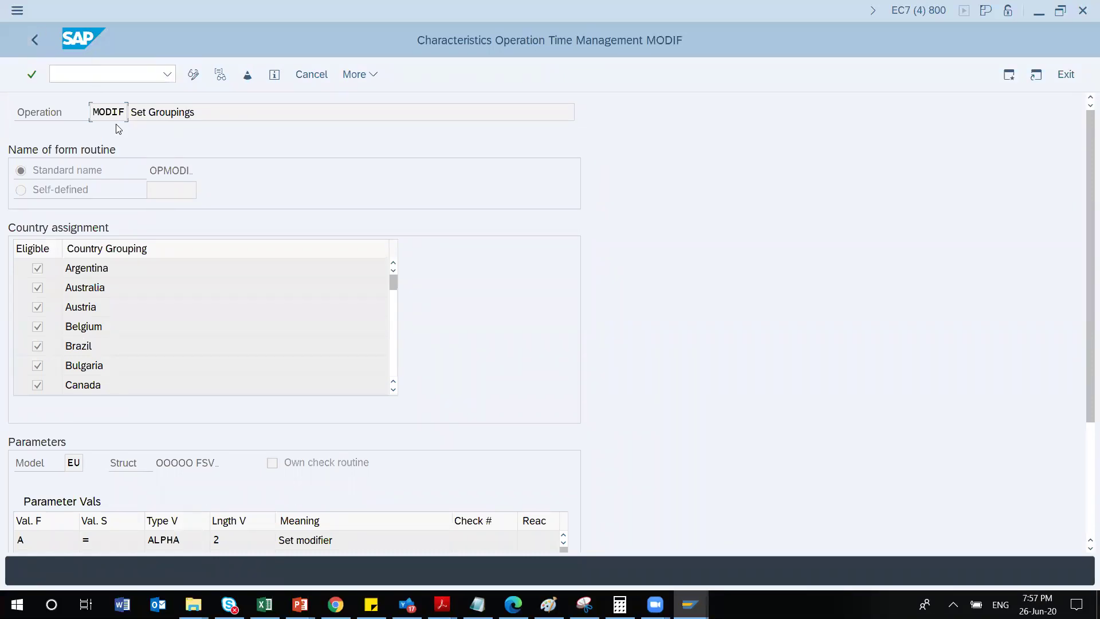
pyautogui.click(38, 47)
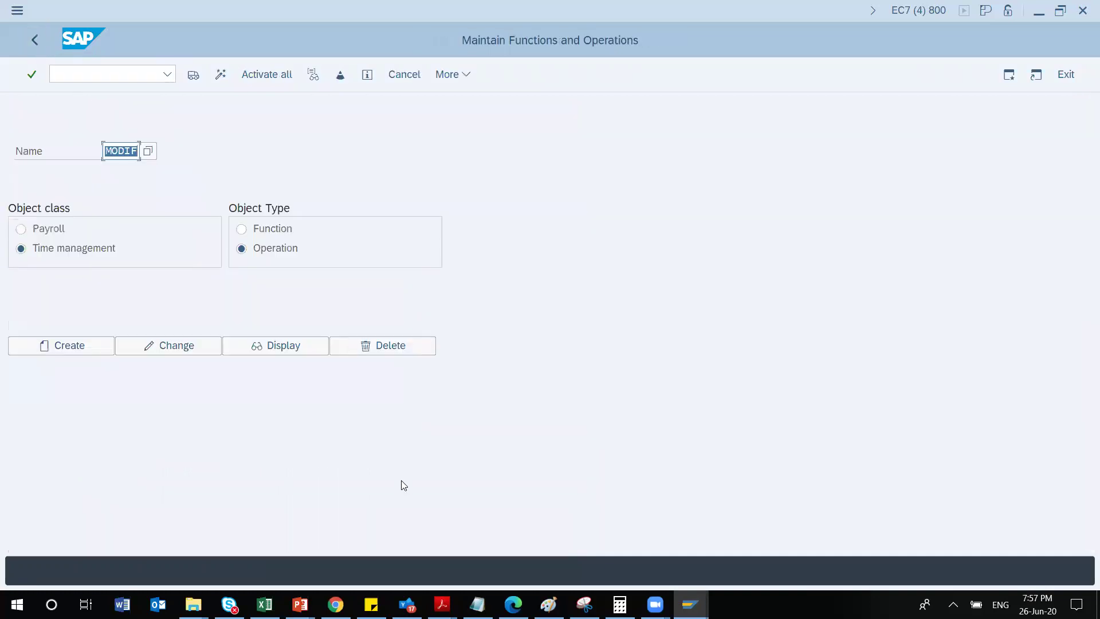
# Display MODIF's Payroll operation characteristics and parameter values, then return to the PYCA PDF.
pyautogui.moveTo(300, 604)
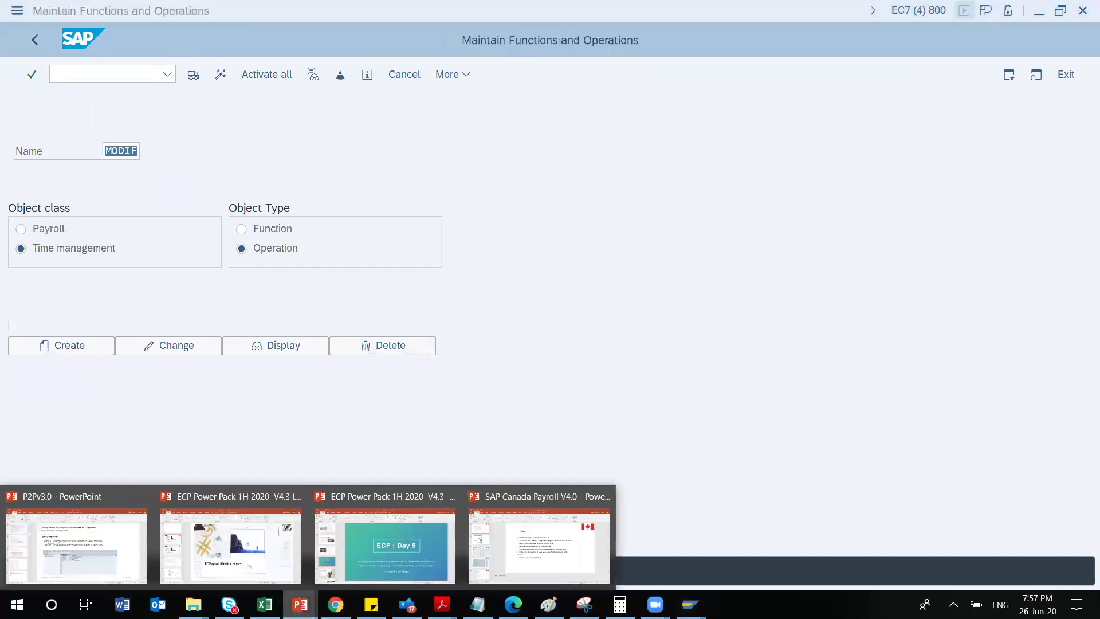
pyautogui.click(509, 247)
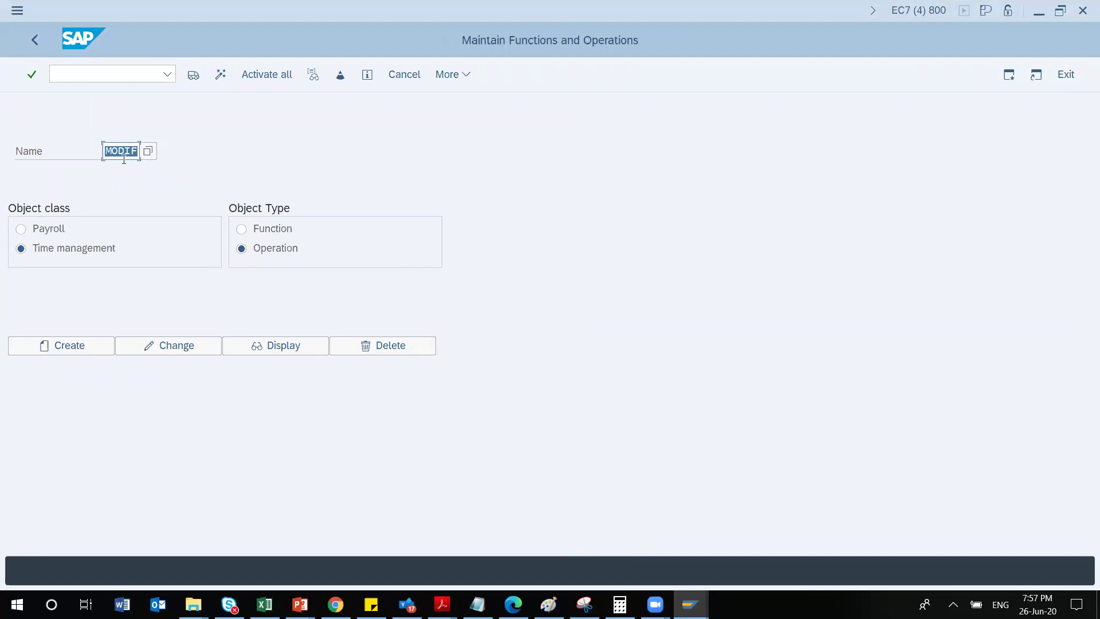
pyautogui.click(36, 230)
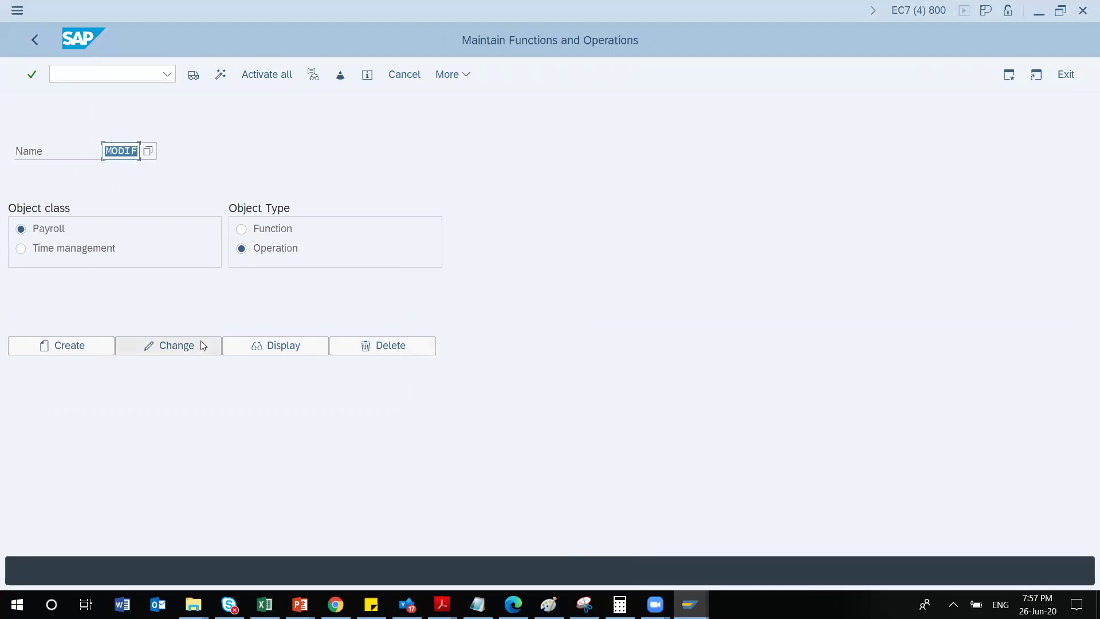
pyautogui.click(277, 344)
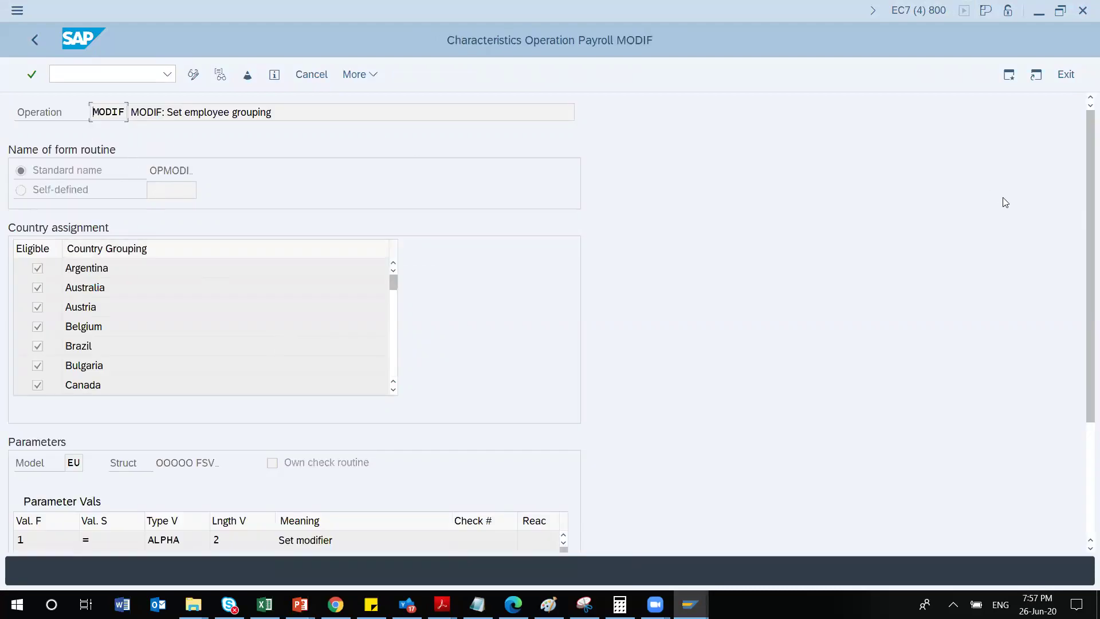
pyautogui.scroll(-1, 1086, 309)
pyautogui.scroll(-5, 1085, 395)
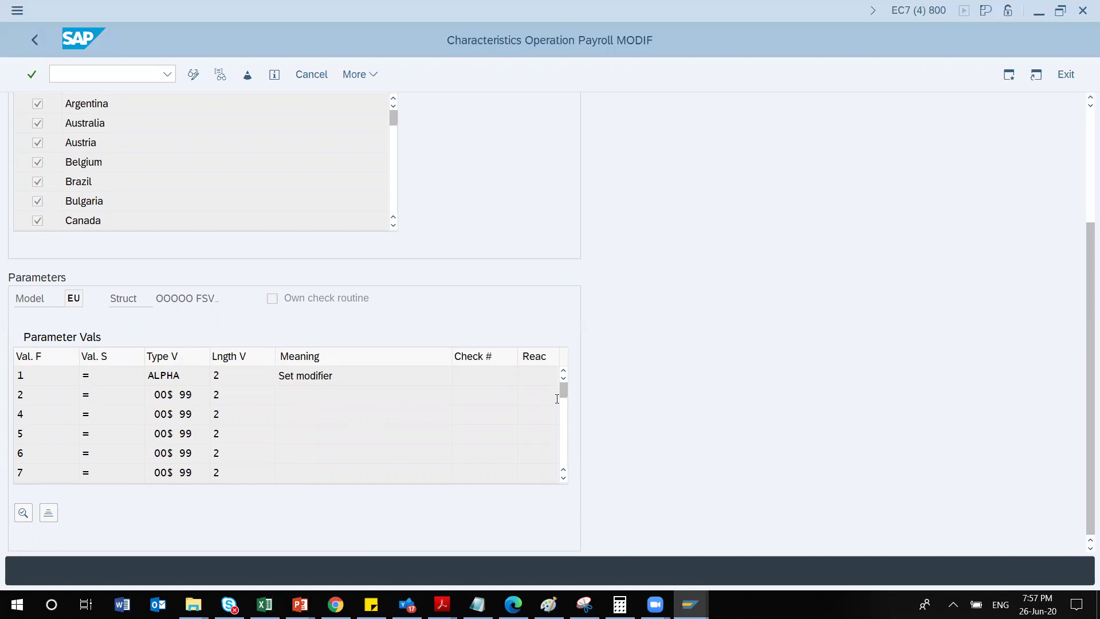
pyautogui.moveTo(563, 391); pyautogui.dragTo(571, 447)
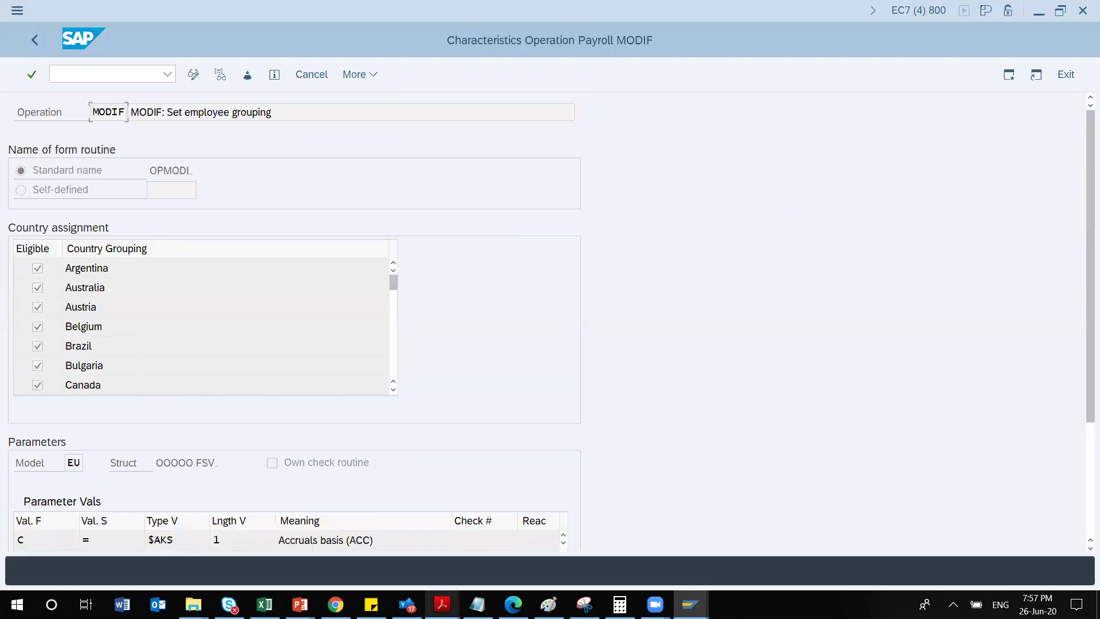
pyautogui.moveTo(442, 605)
pyautogui.click(523, 528)
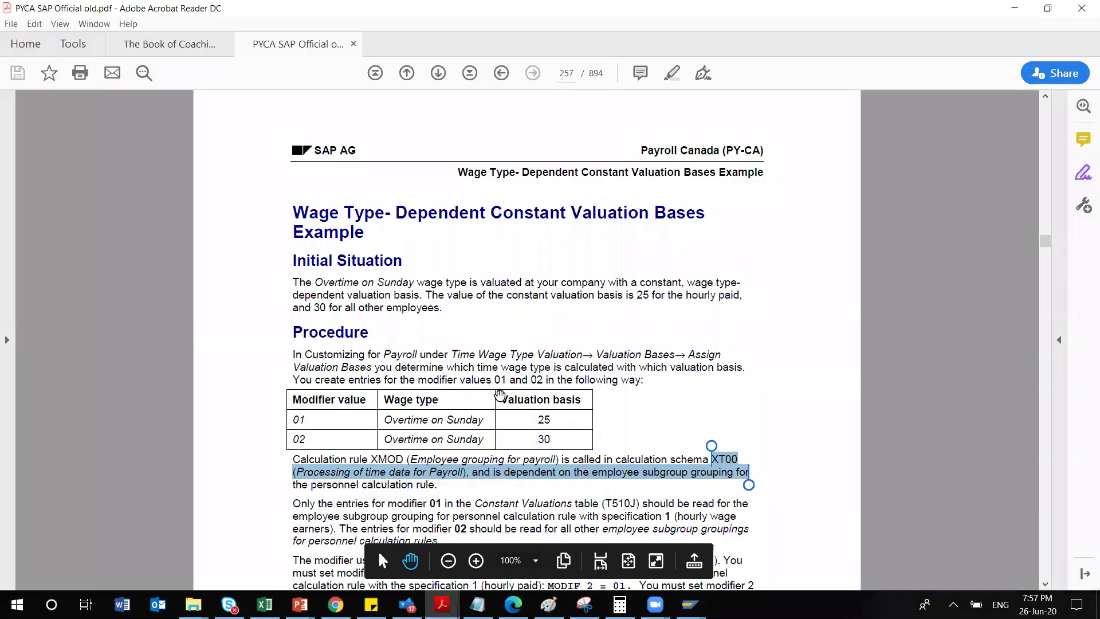
# Search the PDF for MODIF, step through four matches, then scroll down page 257.
pyautogui.click(502, 289)
pyautogui.hotkey('ctrl', 'f')
pyautogui.write('MODIF')
pyautogui.press('Return')
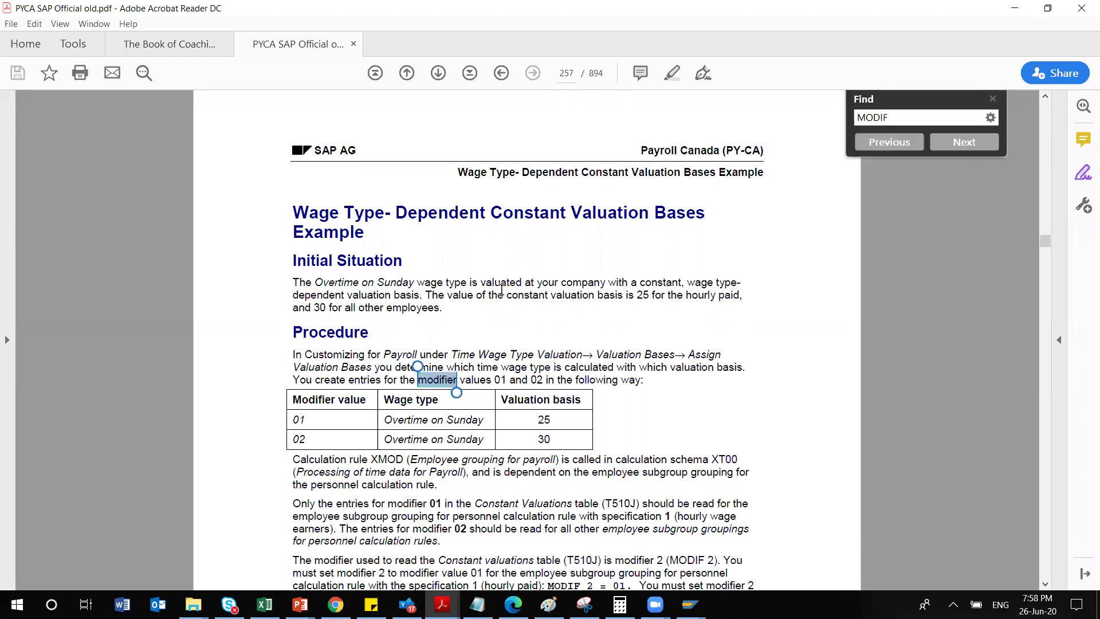
pyautogui.click(964, 142)
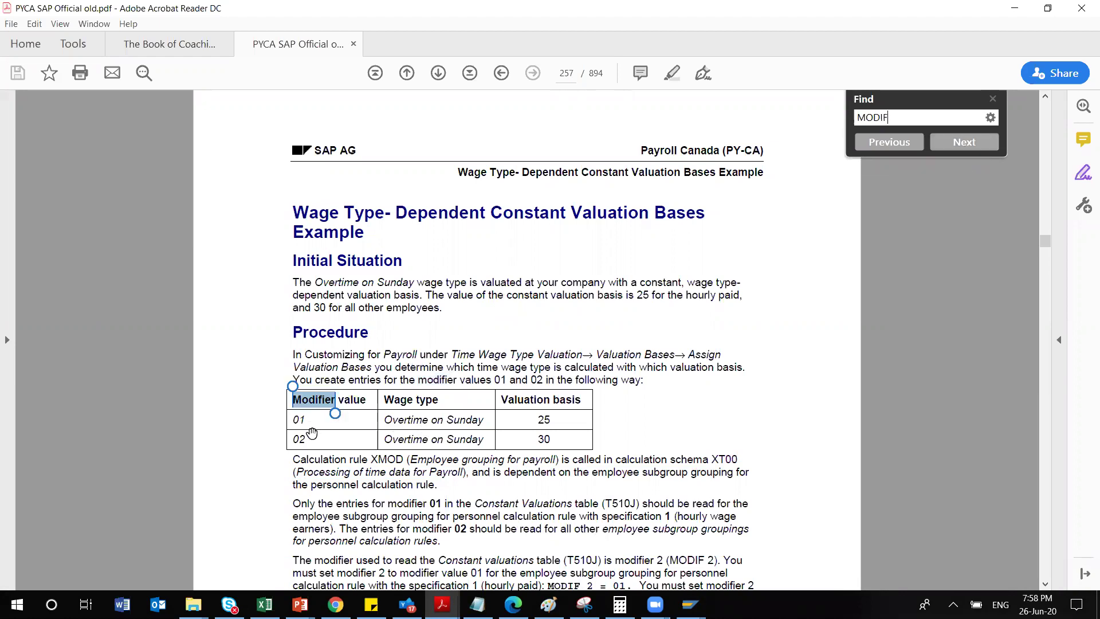
pyautogui.click(949, 140)
pyautogui.click(950, 142)
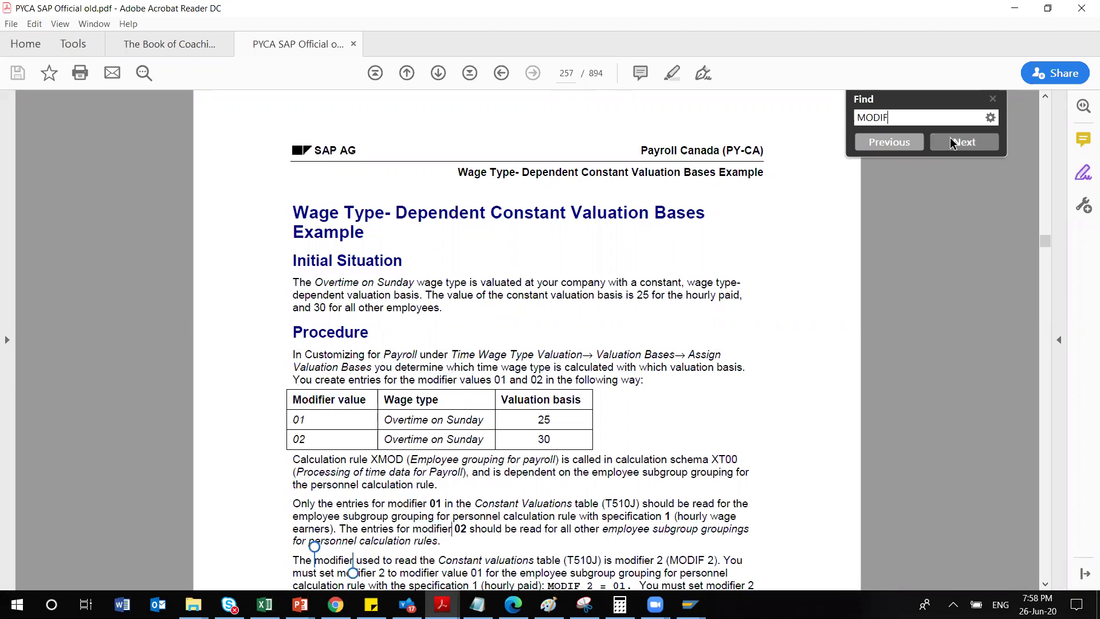
pyautogui.click(950, 141)
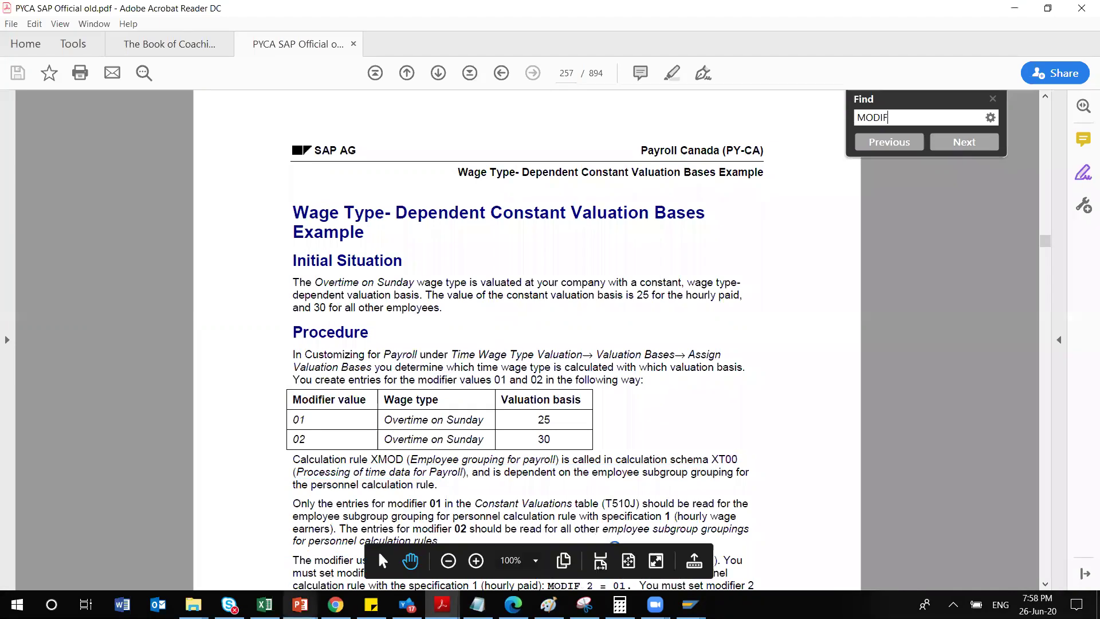
pyautogui.moveTo(265, 605)
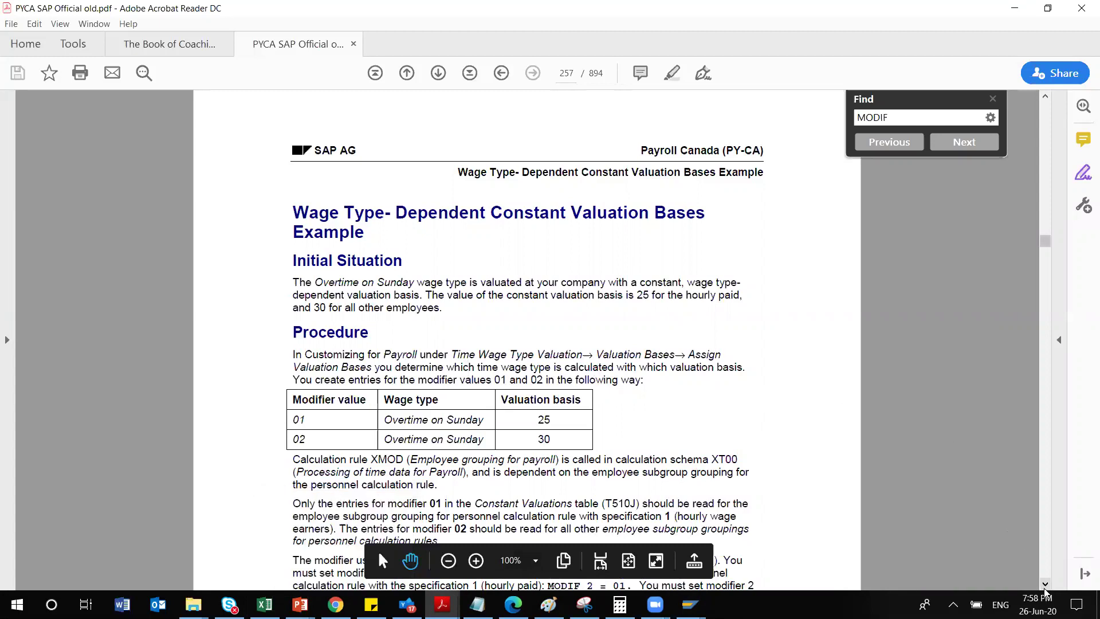
pyautogui.scroll(-5, 1045, 590)
pyautogui.scroll(-2, 1045, 591)
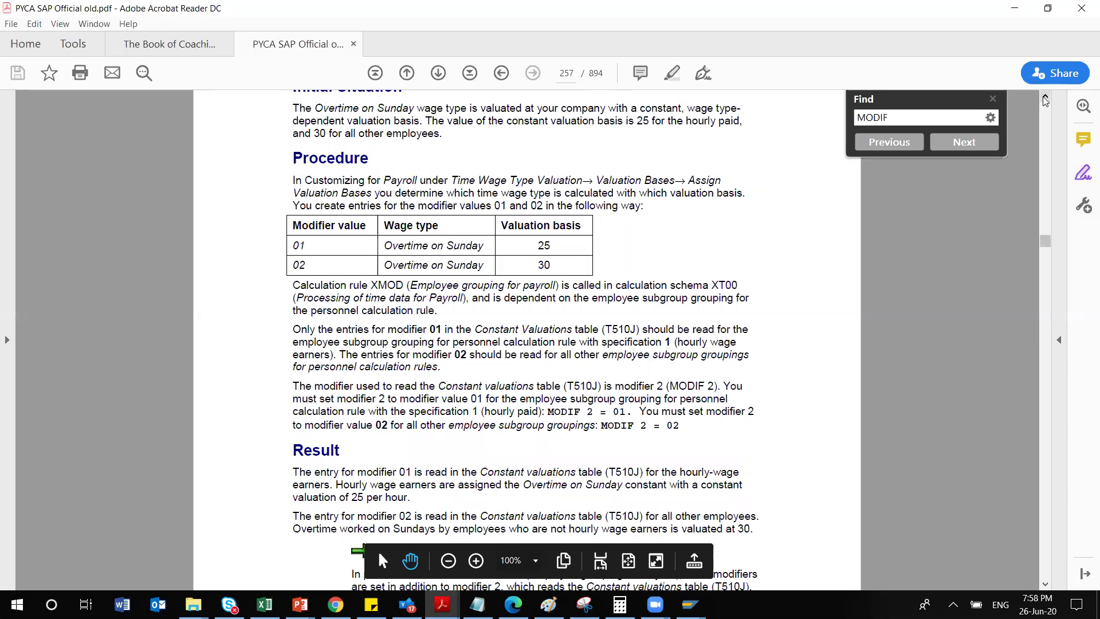
# Select the Time Wage Type customizing path to Assign Valuation Bases in the PDF.
pyautogui.scroll(2, 1045, 101)
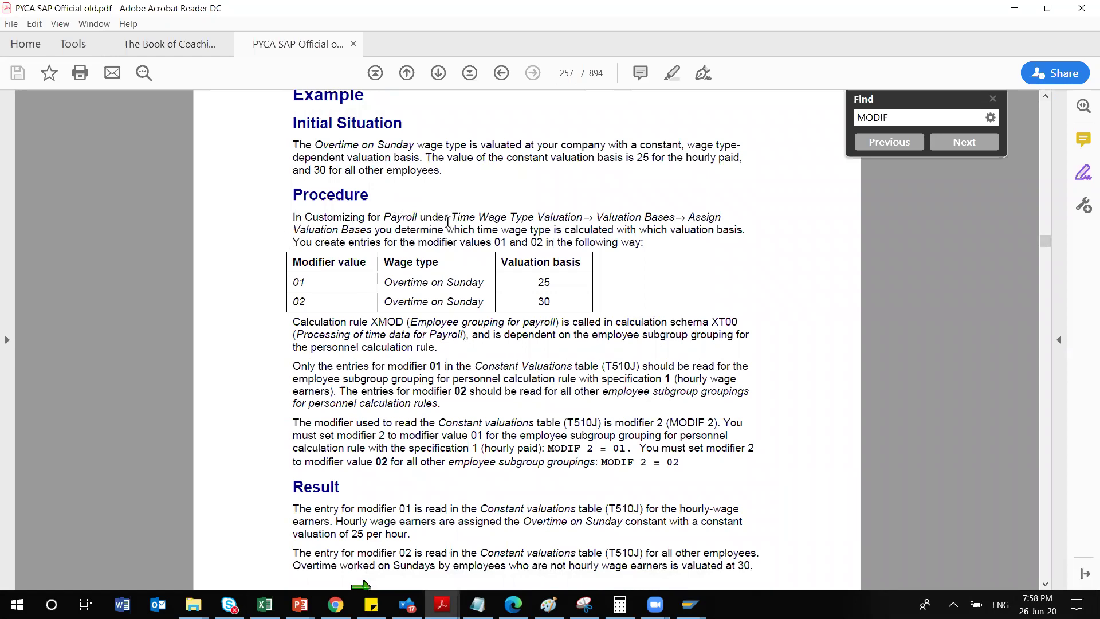
pyautogui.moveTo(452, 217); pyautogui.dragTo(518, 220)
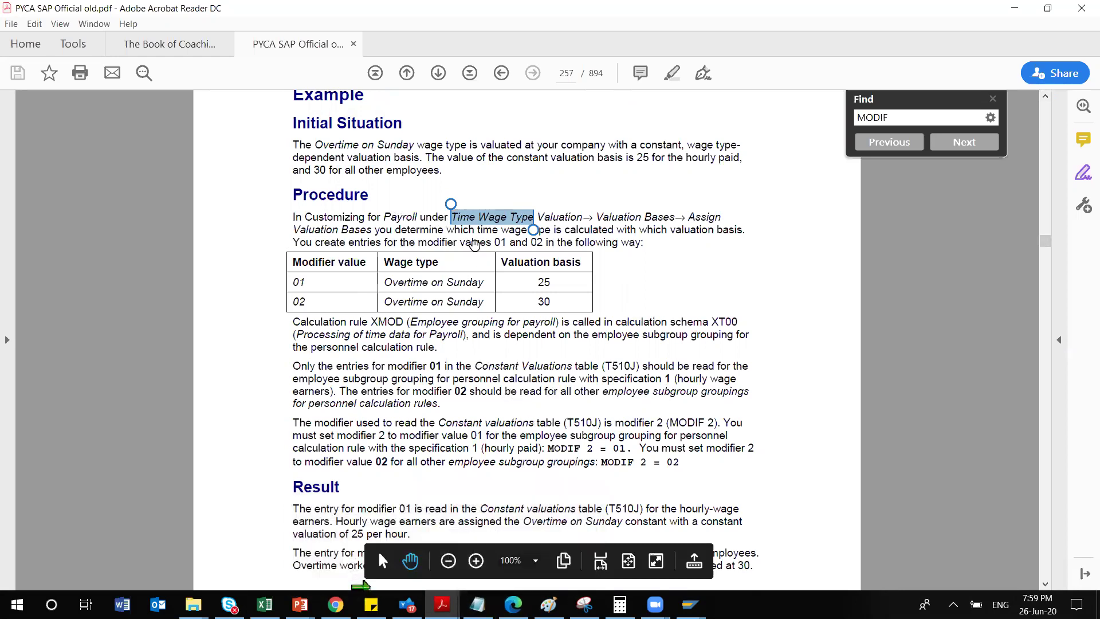
pyautogui.moveTo(452, 217); pyautogui.dragTo(392, 230)
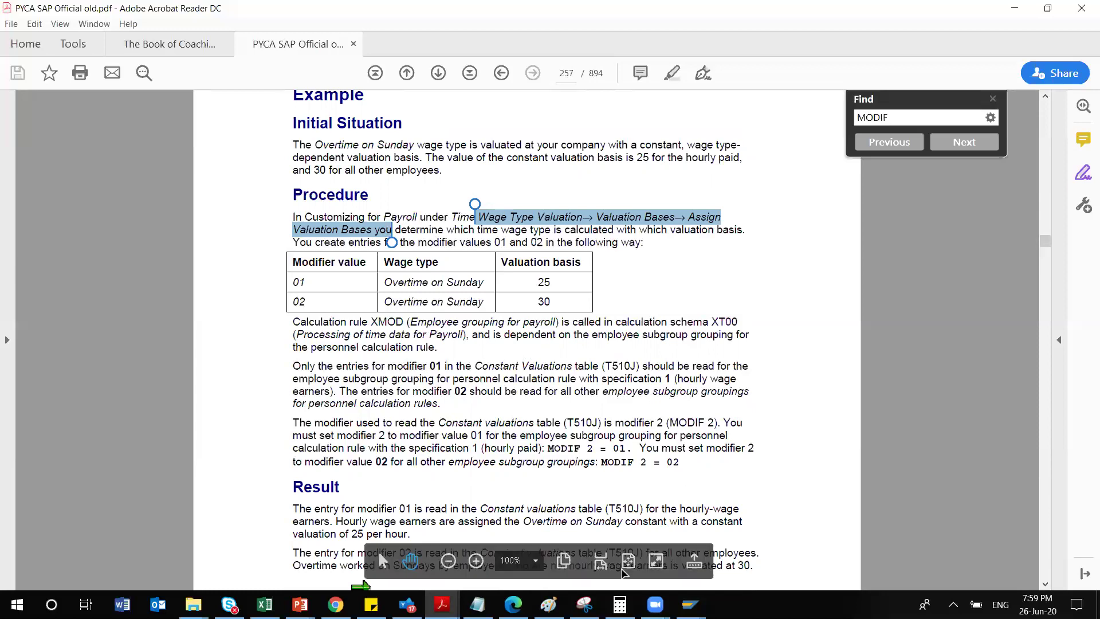
# Back in SAP, run /nsm30 and enter table view T510J.
pyautogui.moveTo(441, 605)
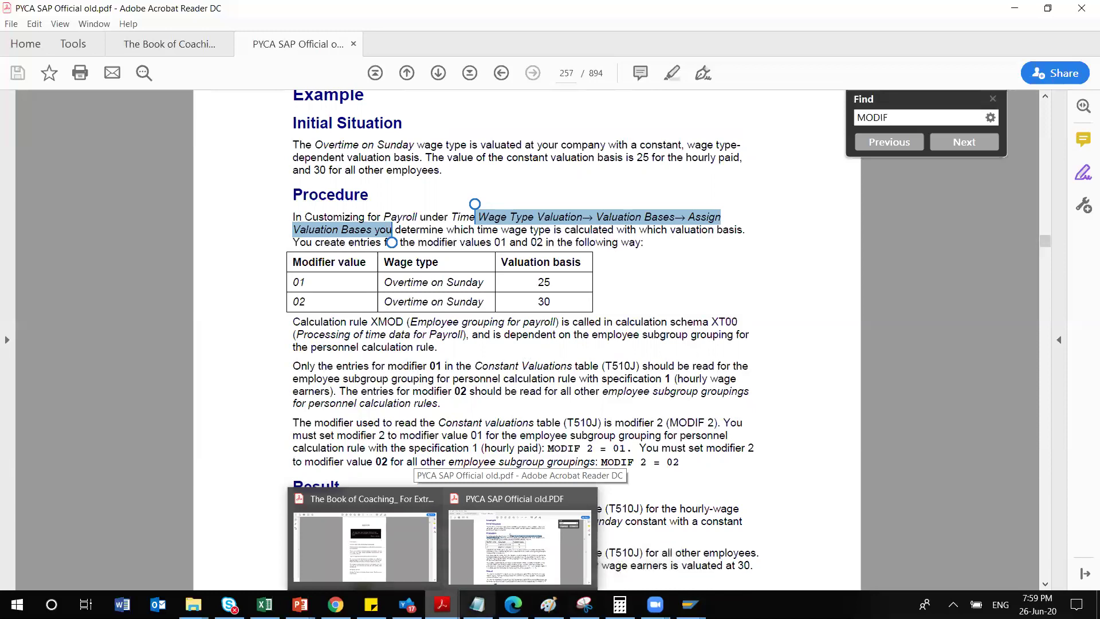
pyautogui.moveTo(690, 605)
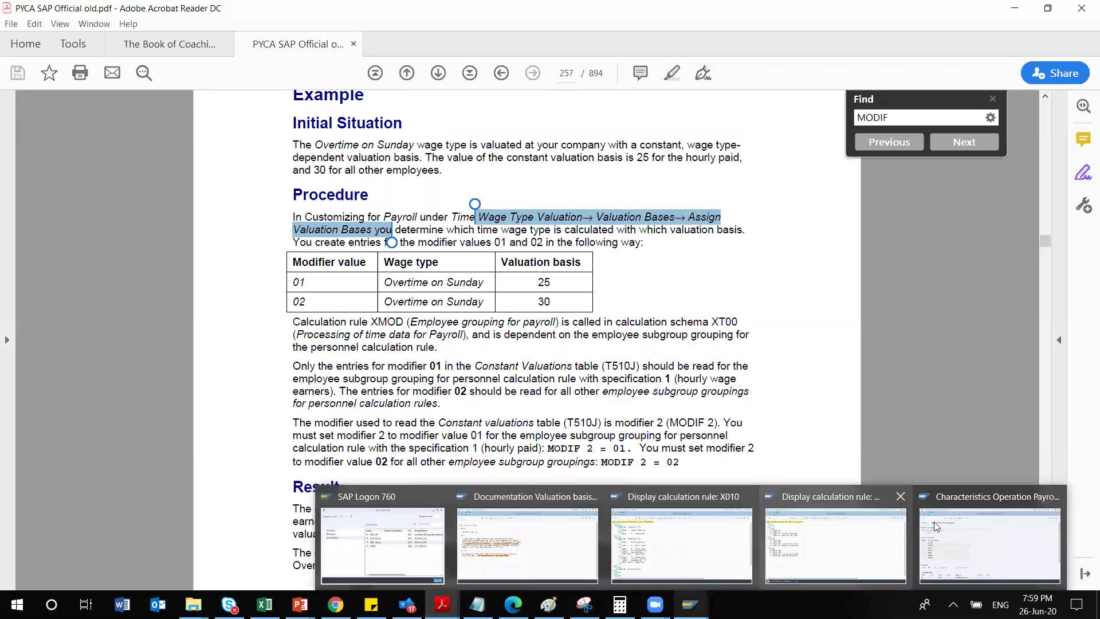
pyautogui.click(967, 528)
pyautogui.click(97, 71)
pyautogui.write('/nsm30')
pyautogui.press('Return')
pyautogui.write('t510j')
# Open view V_T510J for the country grouping and locate the Per diem (6 hour) entry.
pyautogui.press('Return')
pyautogui.click(91, 304)
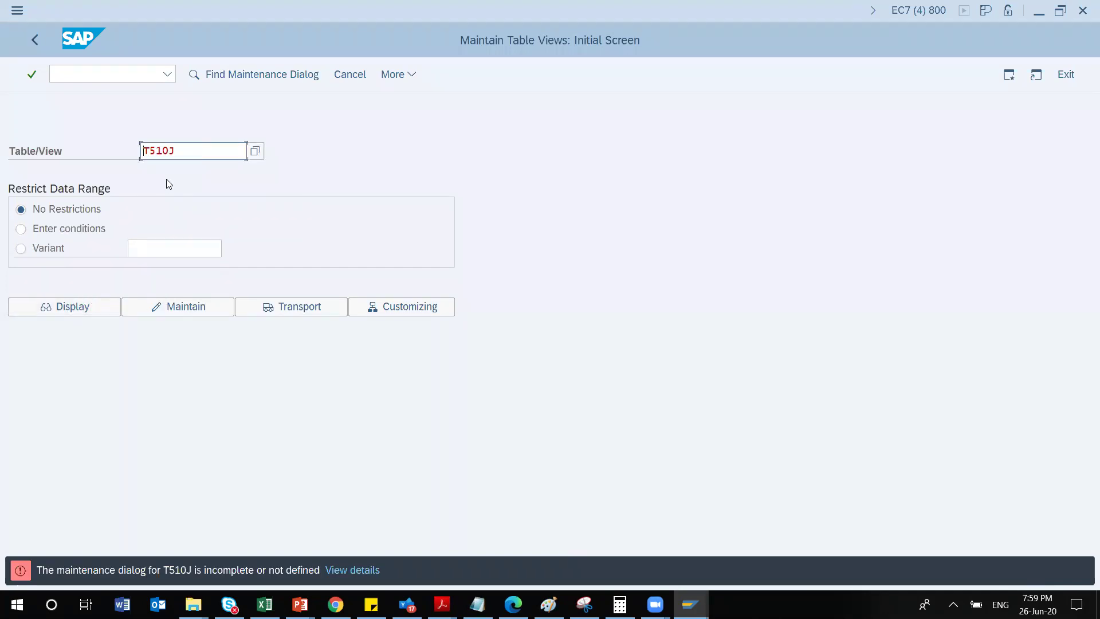
pyautogui.write('_')
pyautogui.click(181, 306)
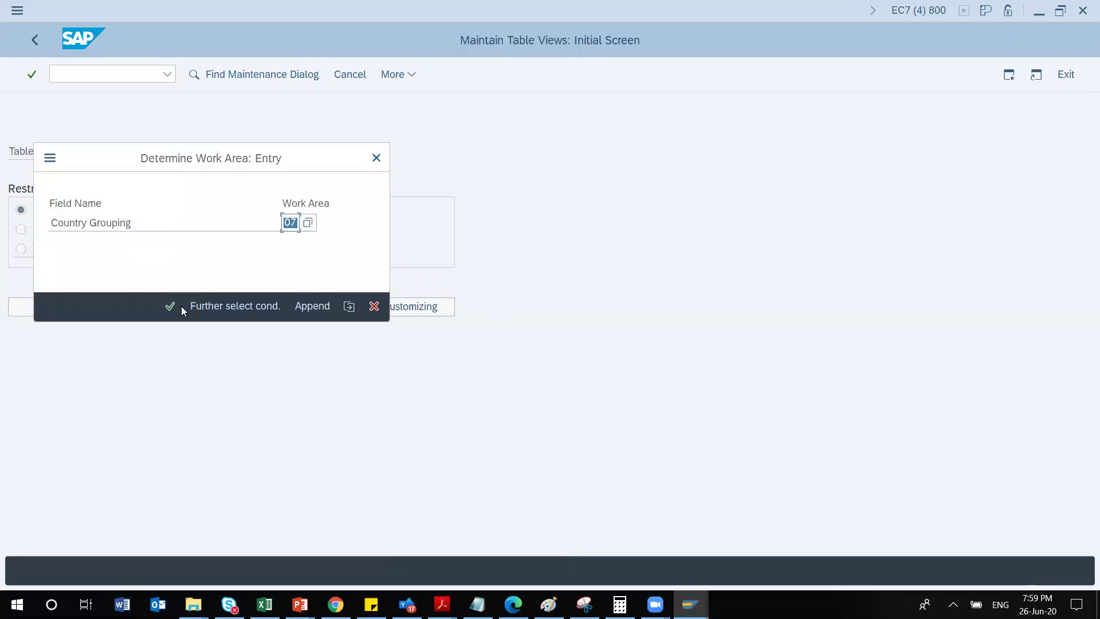
pyautogui.click(169, 305)
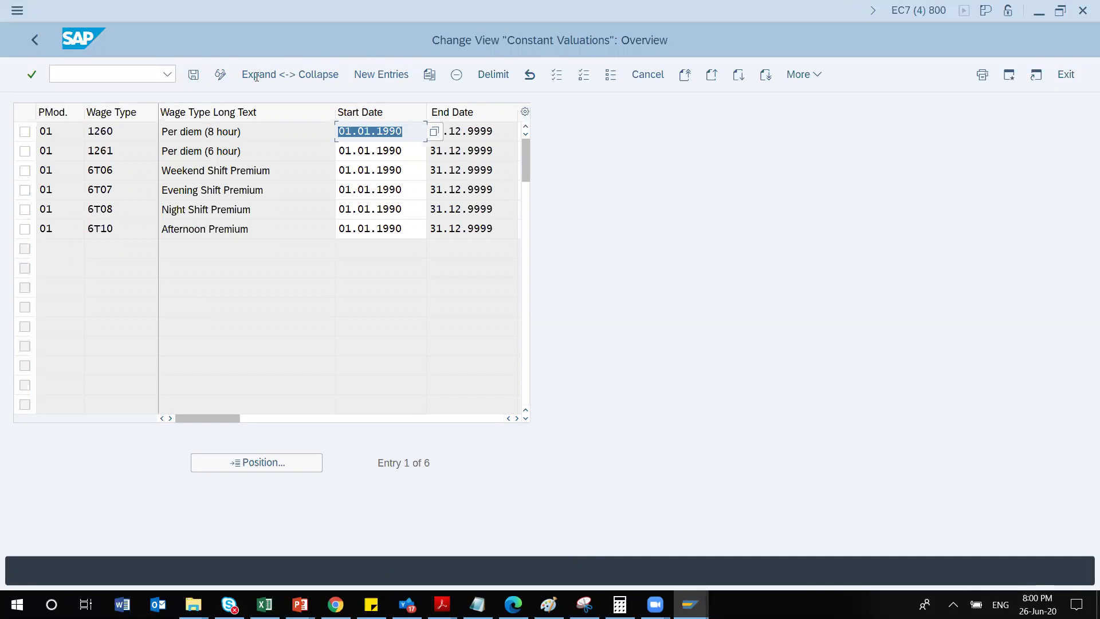
pyautogui.click(236, 154)
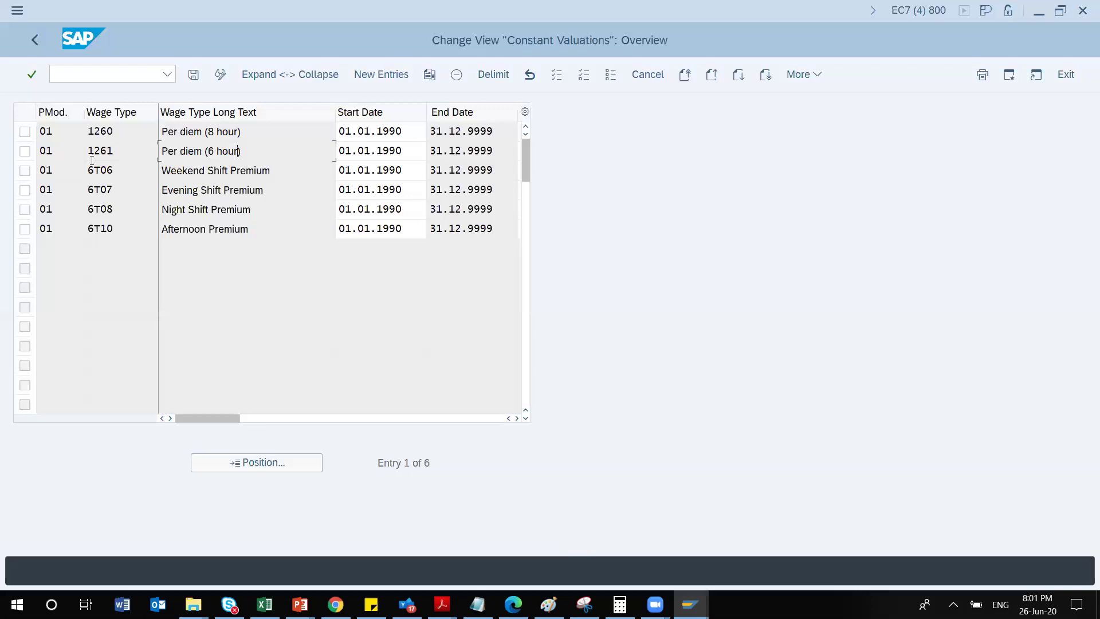
pyautogui.click(114, 136)
pyautogui.click(266, 228)
pyautogui.moveTo(690, 605)
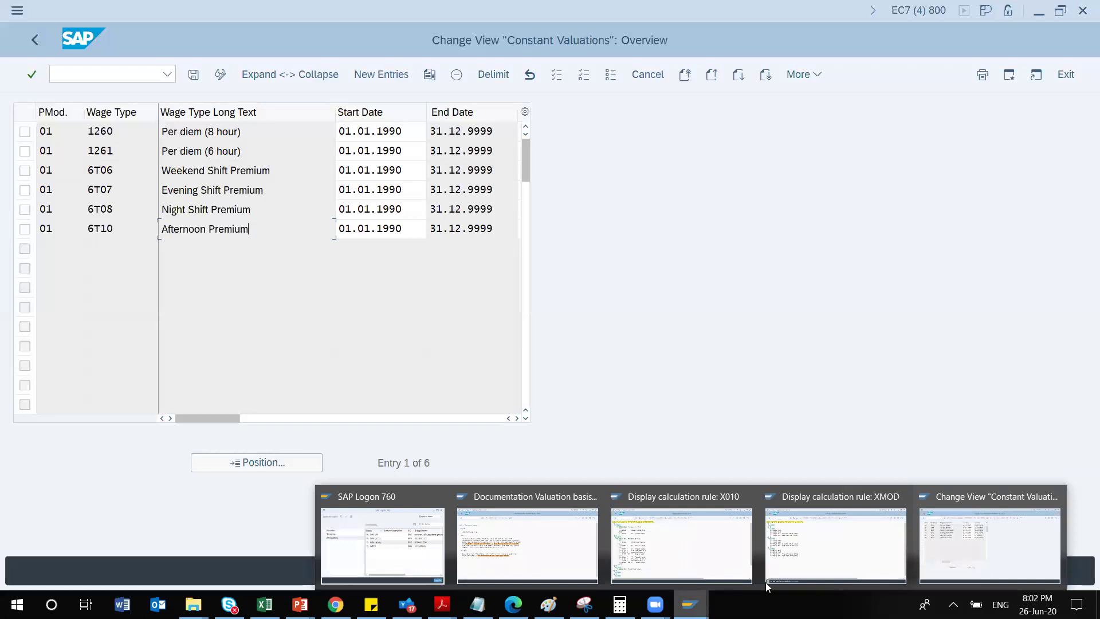
pyautogui.moveTo(832, 554)
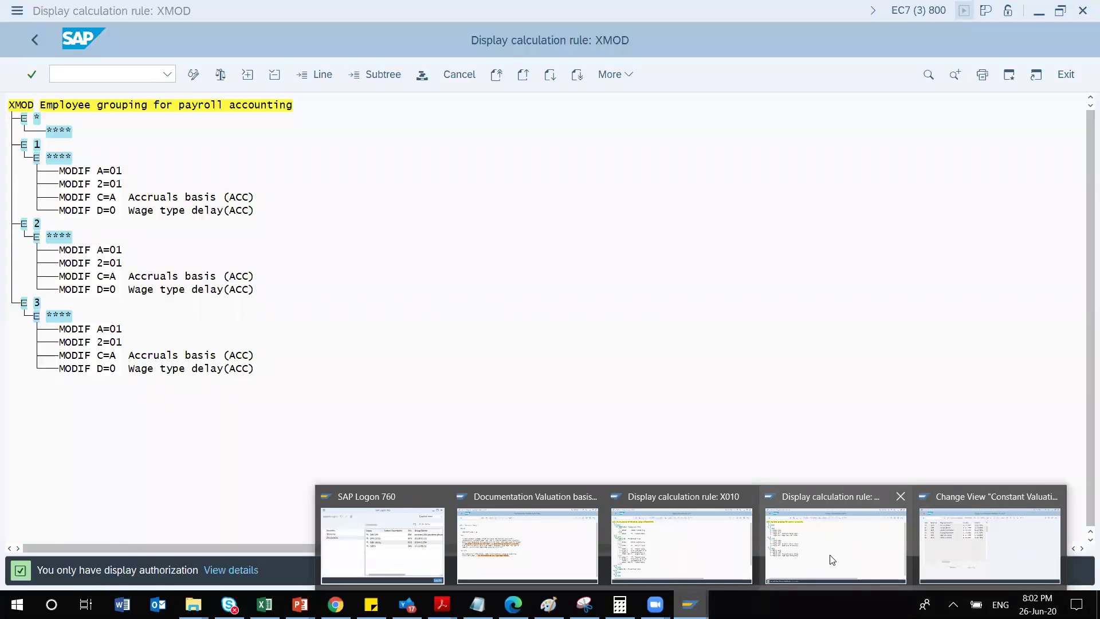
# In the valuation basis documentation window, run table maintenance transaction /nsm30.
pyautogui.moveTo(564, 548)
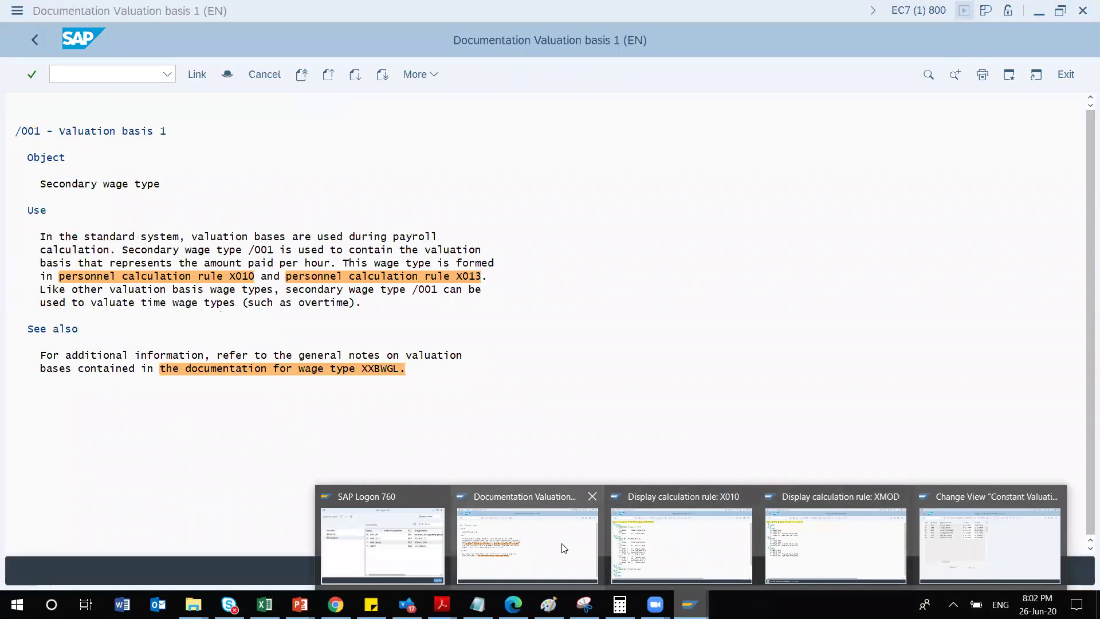
pyautogui.click(496, 485)
pyautogui.click(79, 70)
pyautogui.write('/nsm30')
pyautogui.press('Return')
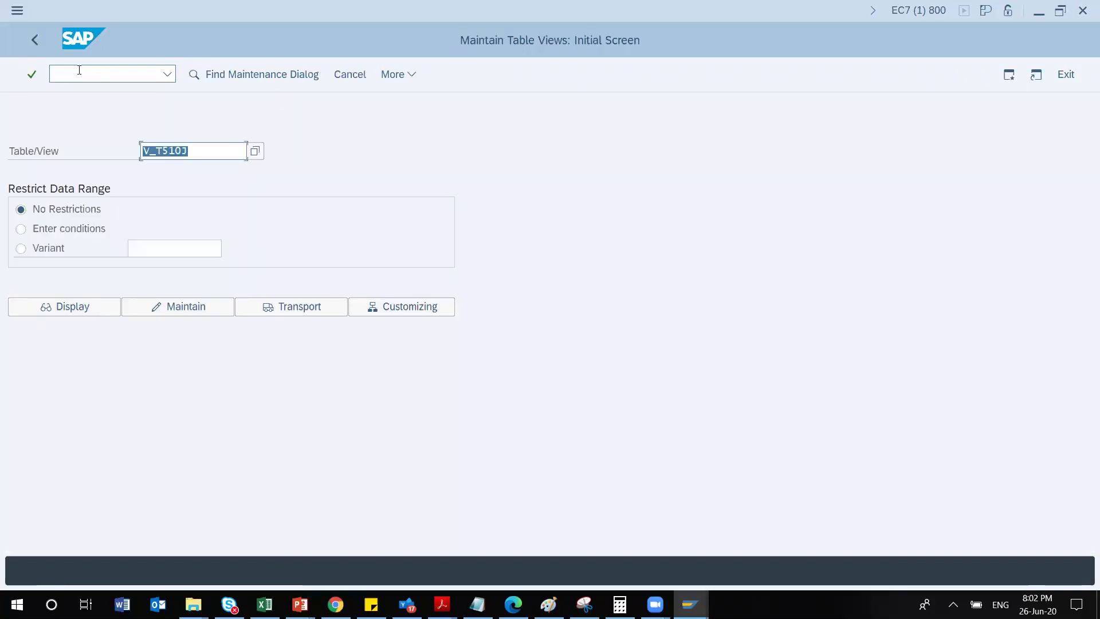
# Choose view v_512w_d from recent entries, maintain it in work area 07, and accept the editing notice.
pyautogui.press('End')
pyautogui.press('BackSpace')
pyautogui.press('BackSpace')
pyautogui.press('BackSpace')
pyautogui.press('BackSpace')
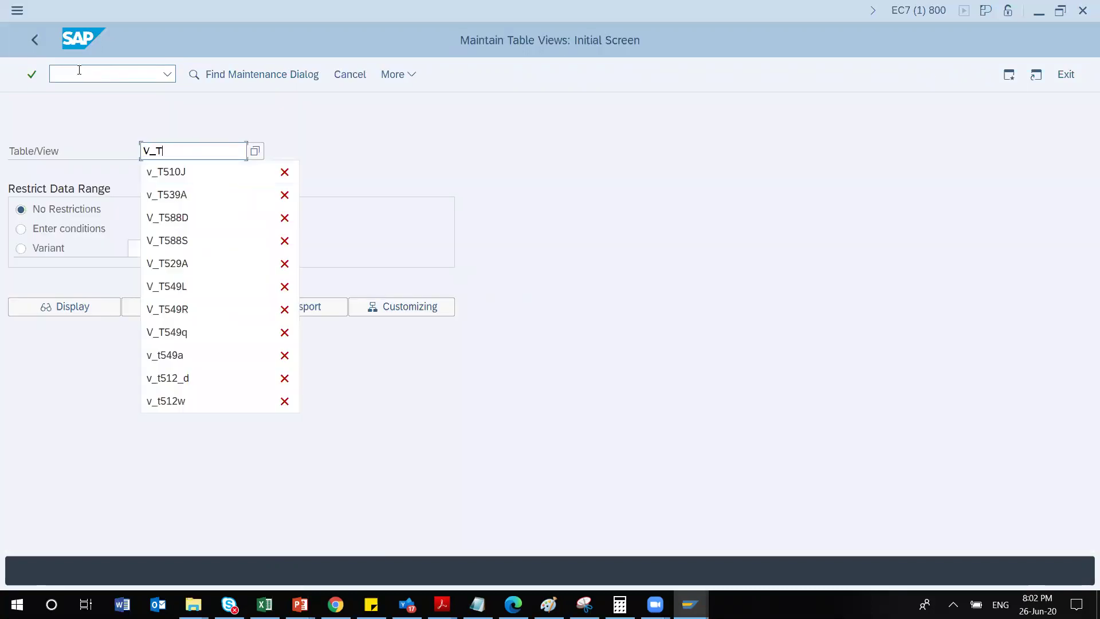
pyautogui.write('512')
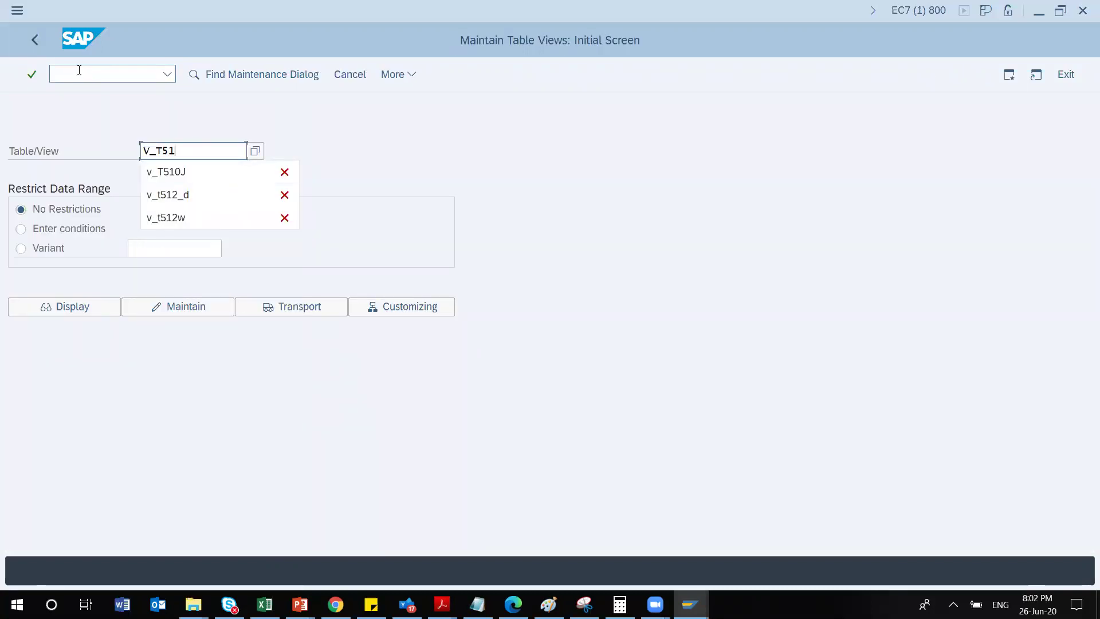
pyautogui.press('BackSpace')
pyautogui.press('BackSpace')
pyautogui.press('BackSpace')
pyautogui.press('BackSpace')
pyautogui.press('BackSpace')
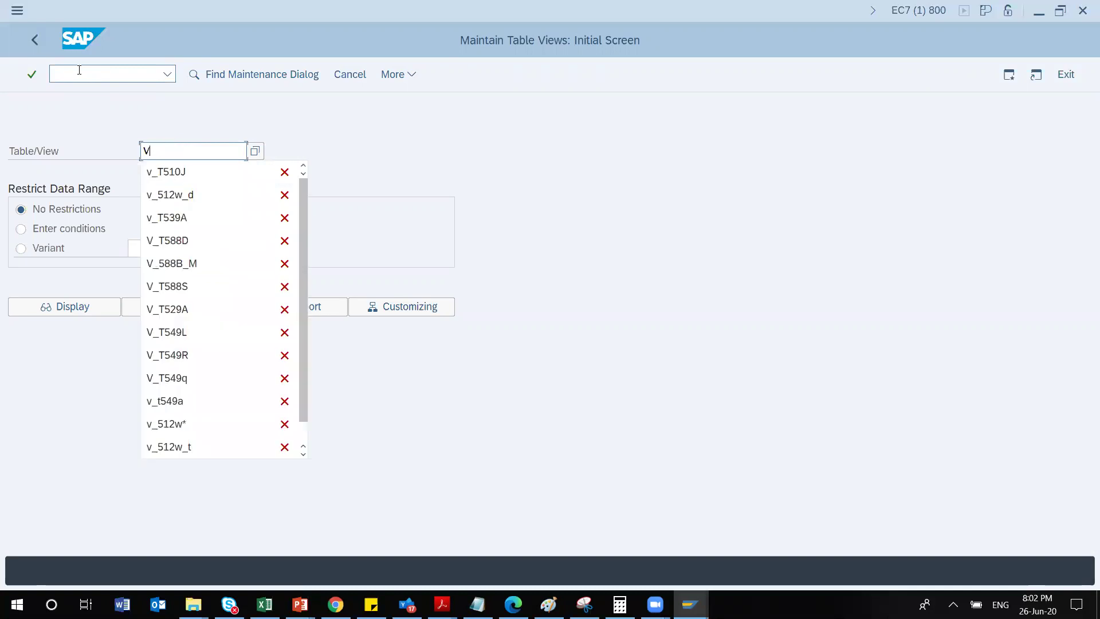
pyautogui.click(189, 194)
pyautogui.click(170, 308)
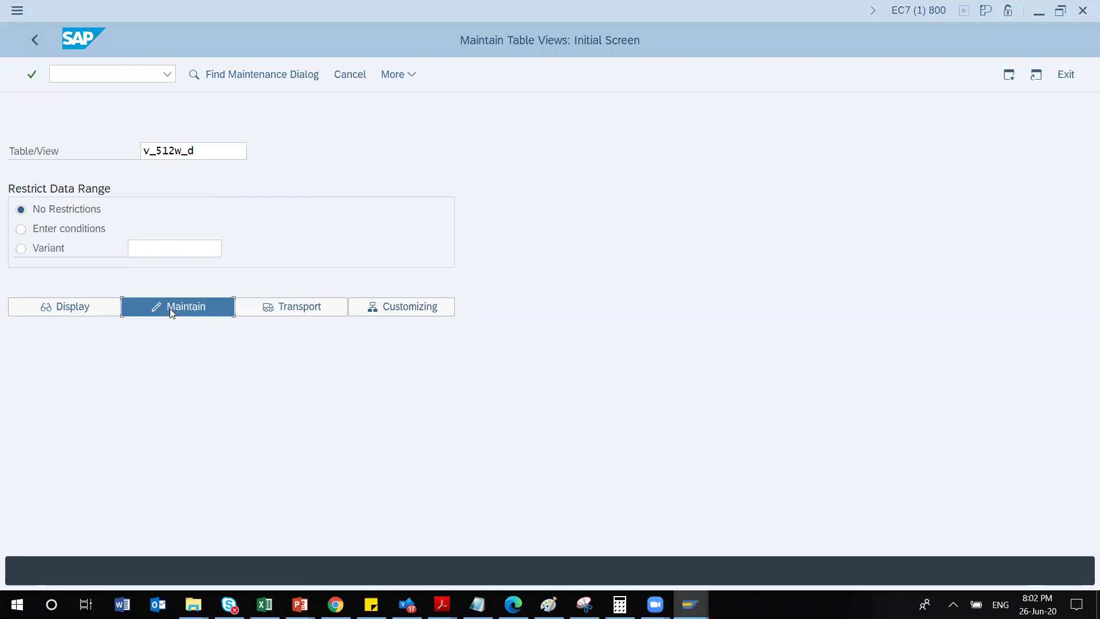
pyautogui.click(171, 309)
pyautogui.click(381, 324)
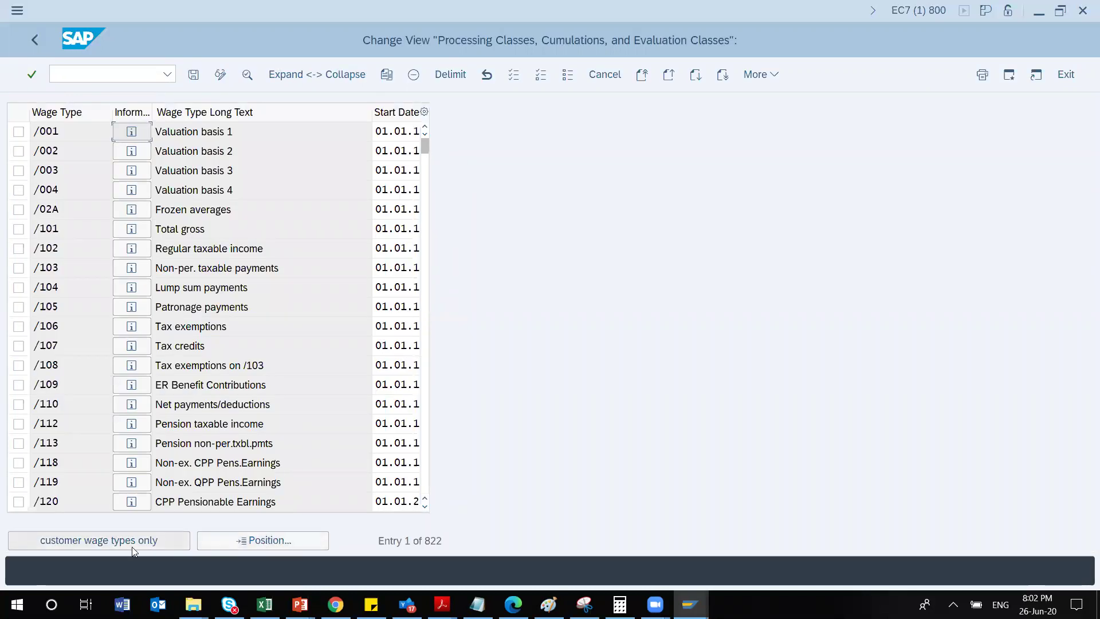
# Position the table on wage type 1260 Per diem (8 hour), select its row, and show its details.
pyautogui.click(271, 540)
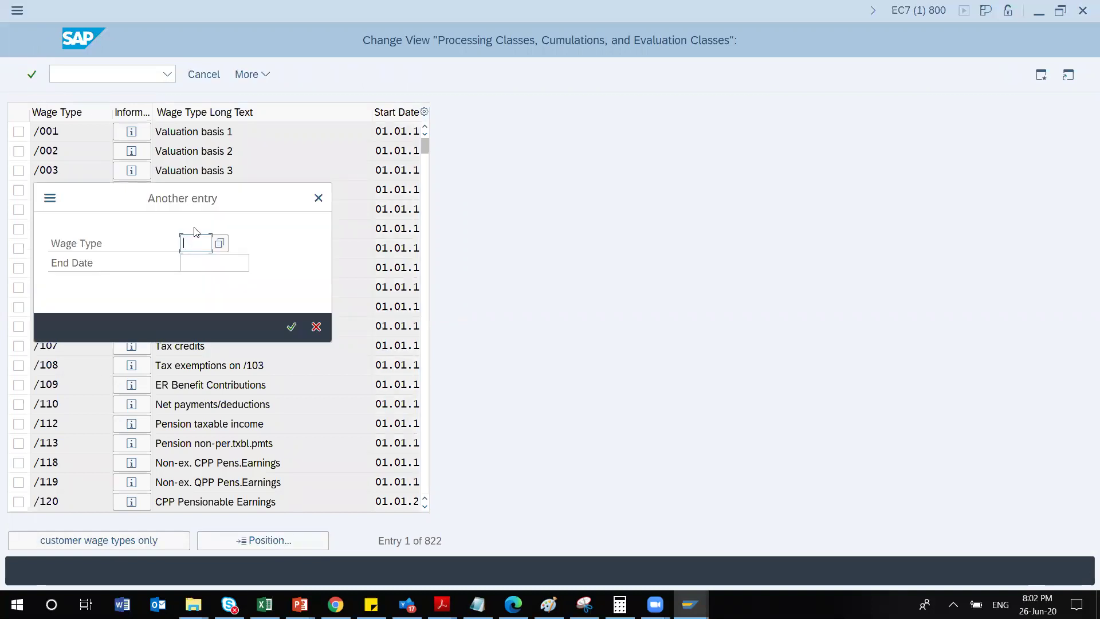
pyautogui.write('1260')
pyautogui.press('Return')
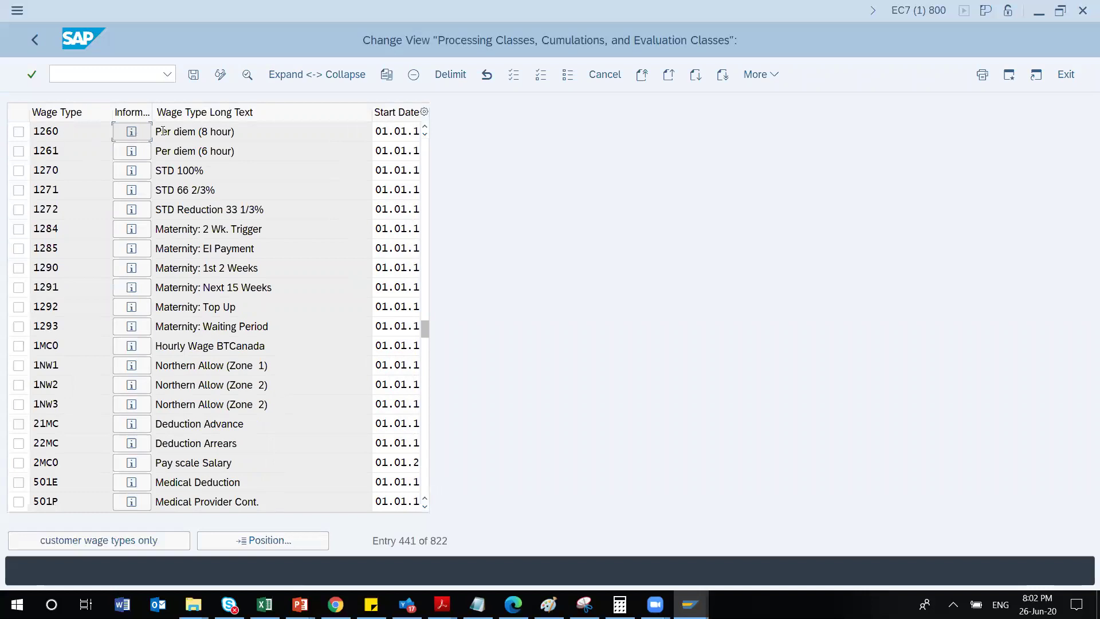
pyautogui.click(235, 132)
pyautogui.click(18, 133)
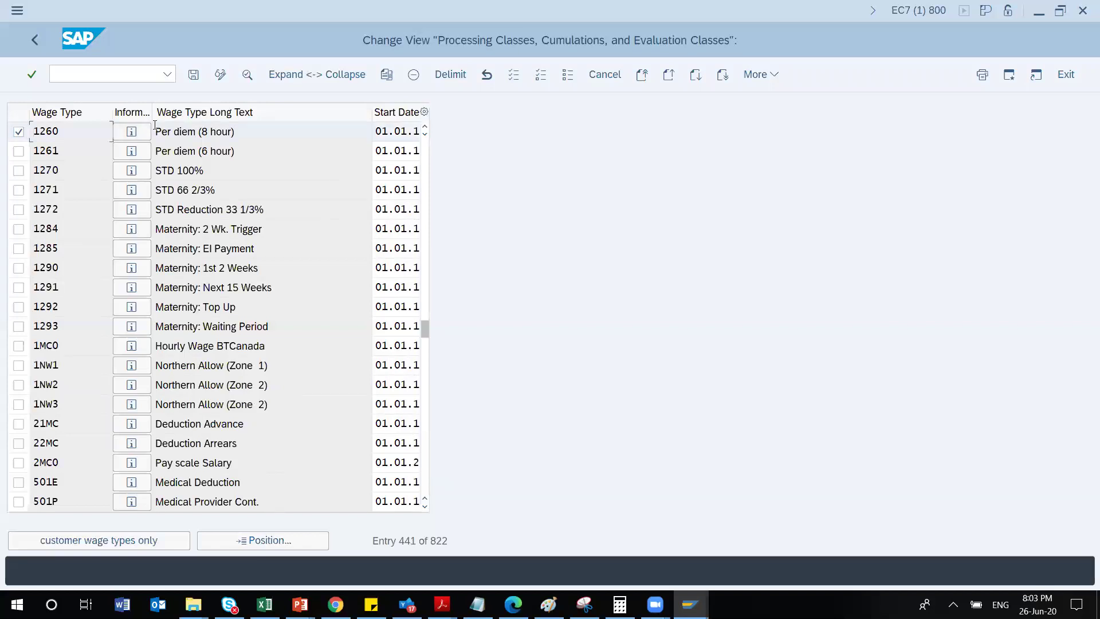
pyautogui.click(246, 75)
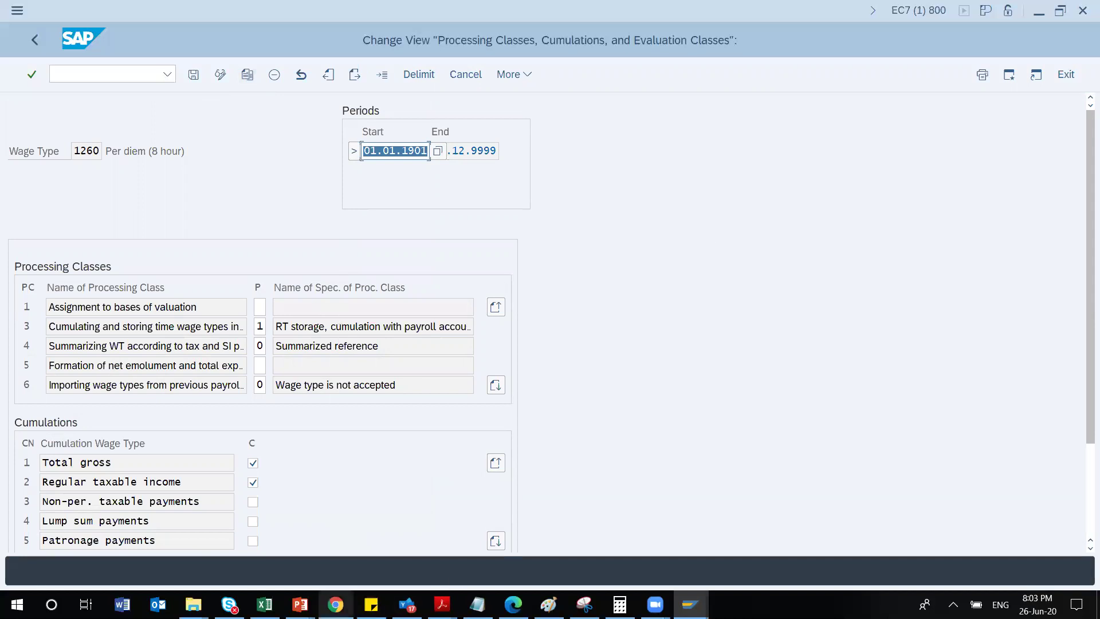
pyautogui.click(299, 604)
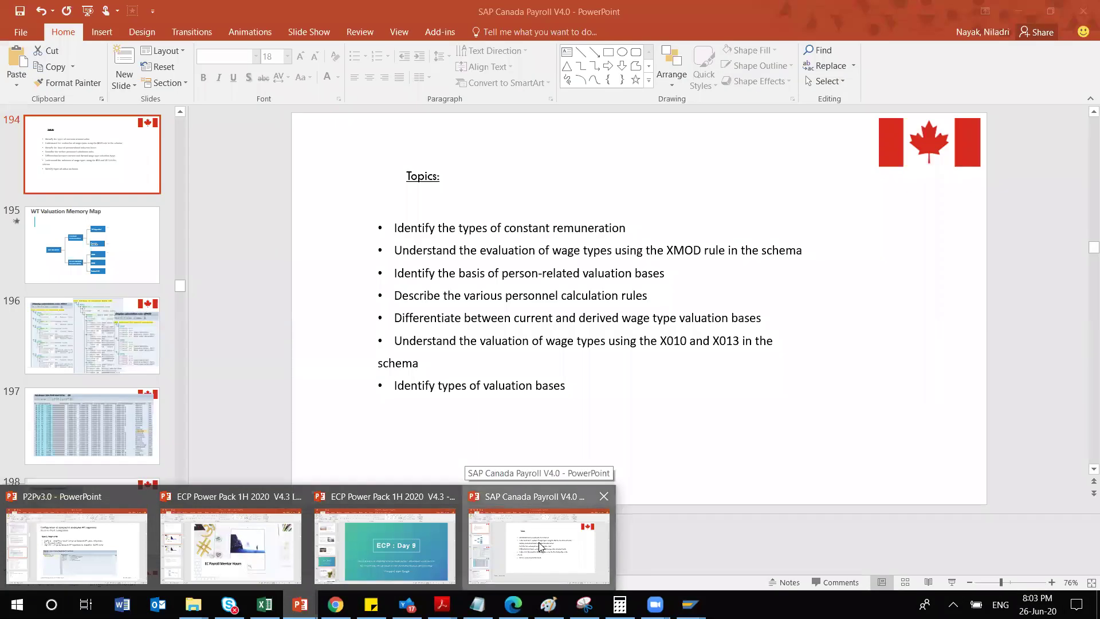
# Show slide 202 on evaluation basis in the SAP Canada Payroll presentation, then return to wage type 1260.
pyautogui.click(524, 548)
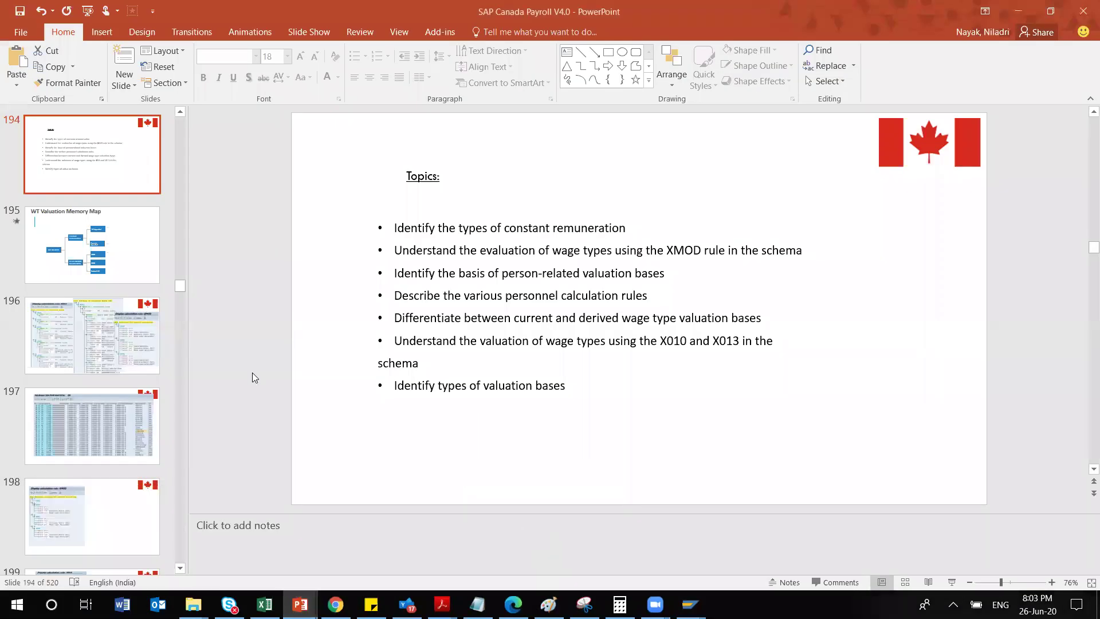
pyautogui.click(128, 352)
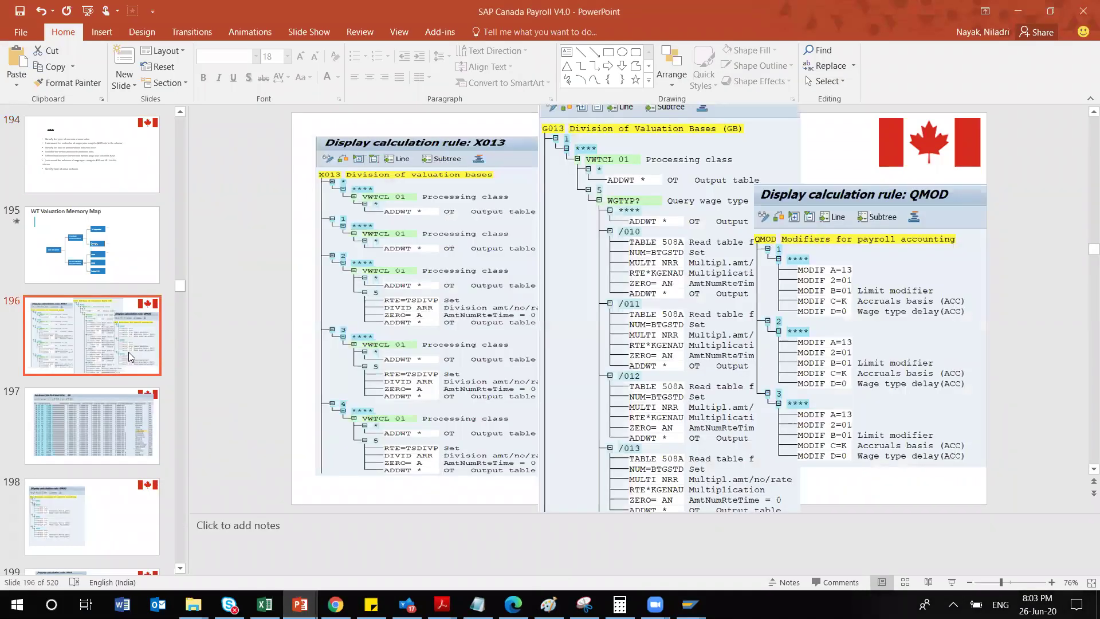
pyautogui.press('Down')
pyautogui.press('Down')
pyautogui.press('Down')
pyautogui.press('Down')
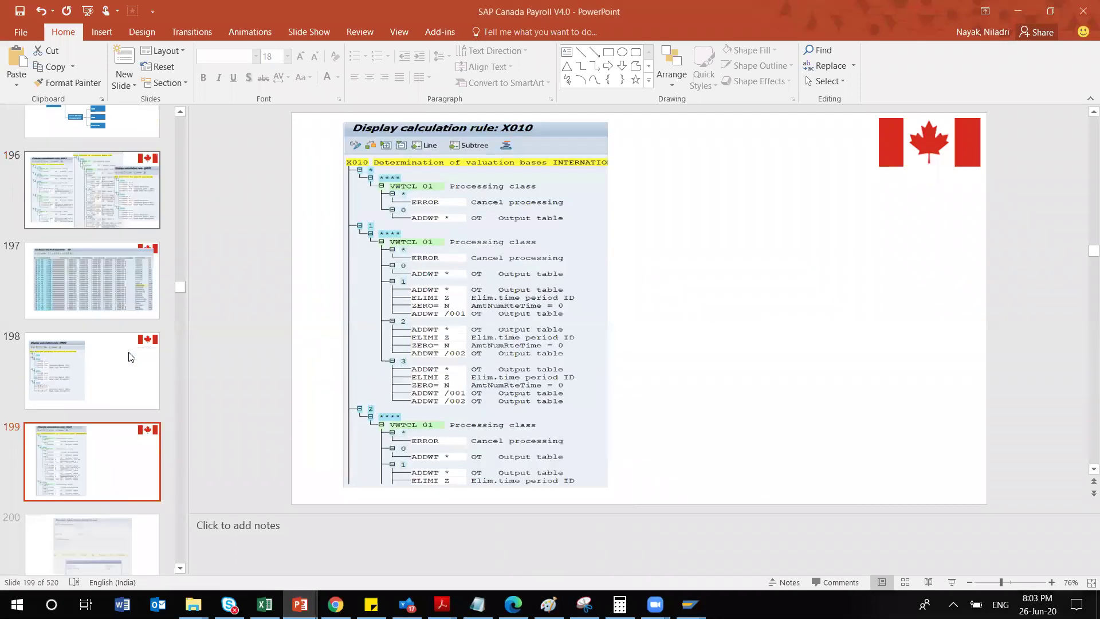
pyautogui.press('Down')
pyautogui.press('Down')
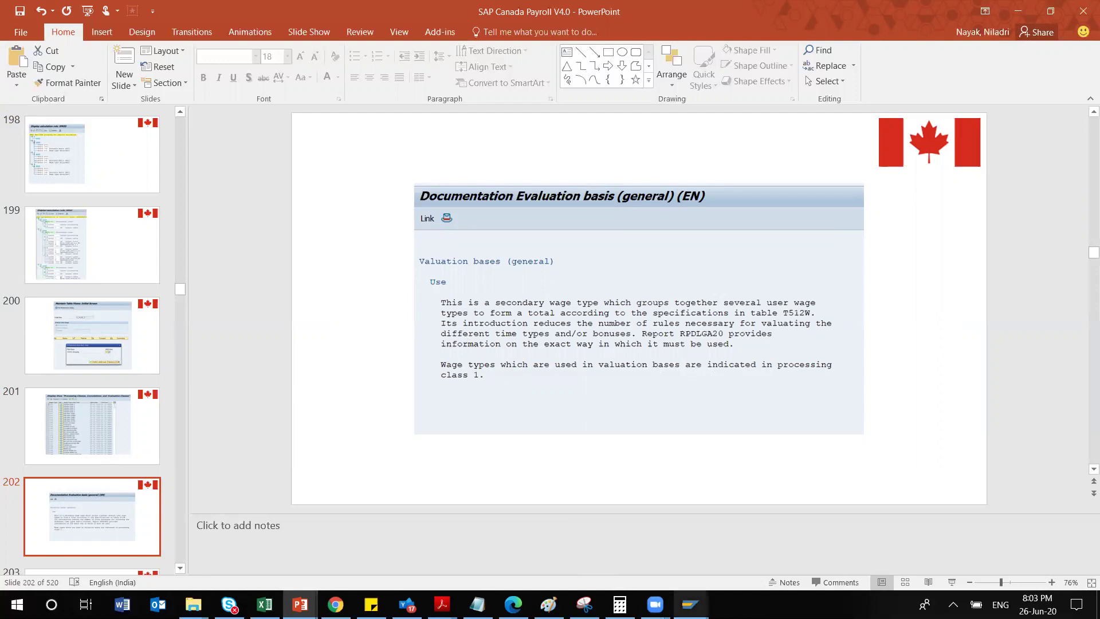
pyautogui.moveTo(690, 605)
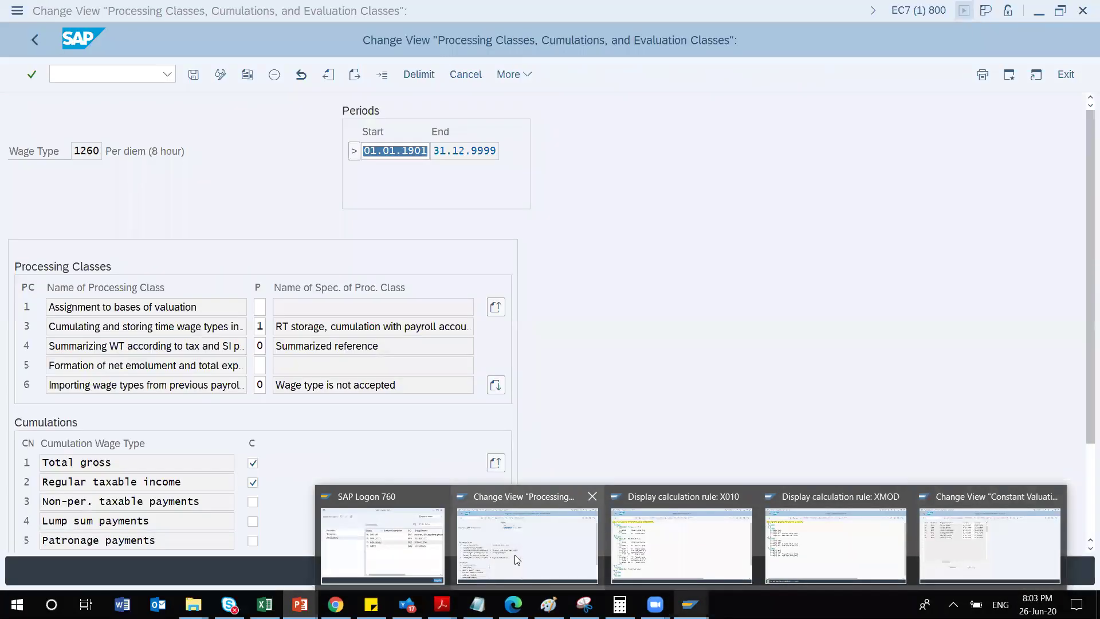
pyautogui.click(515, 554)
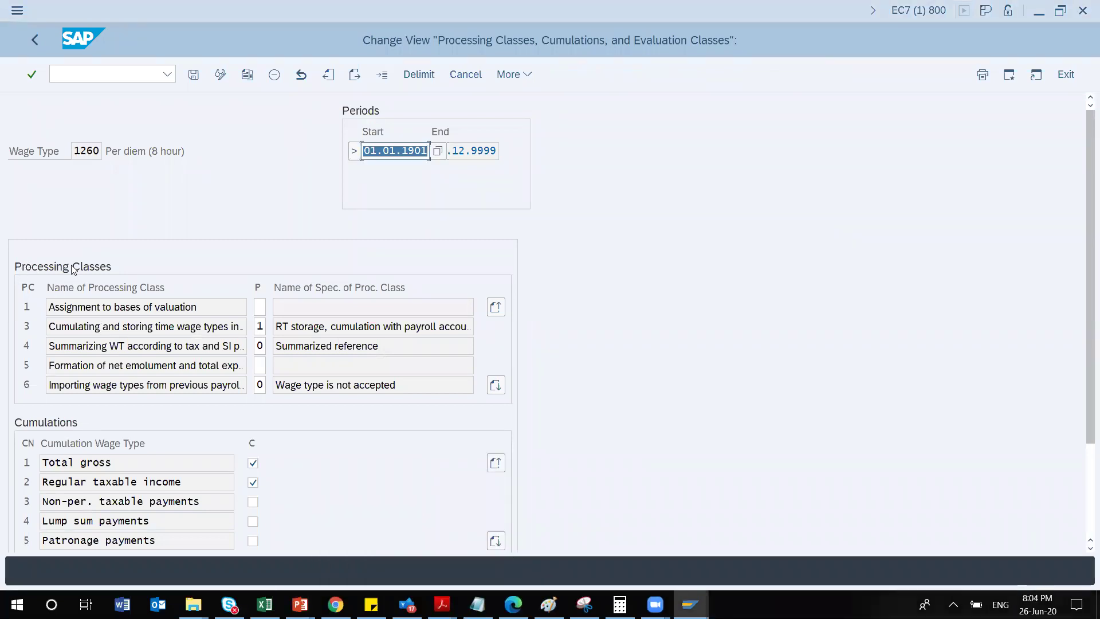
# Maximize the wage type 1260 window and list evaluation class 02's specifications, currently 01 Employee earnings.
pyautogui.moveTo(1084, 215); pyautogui.dragTo(1083, 349)
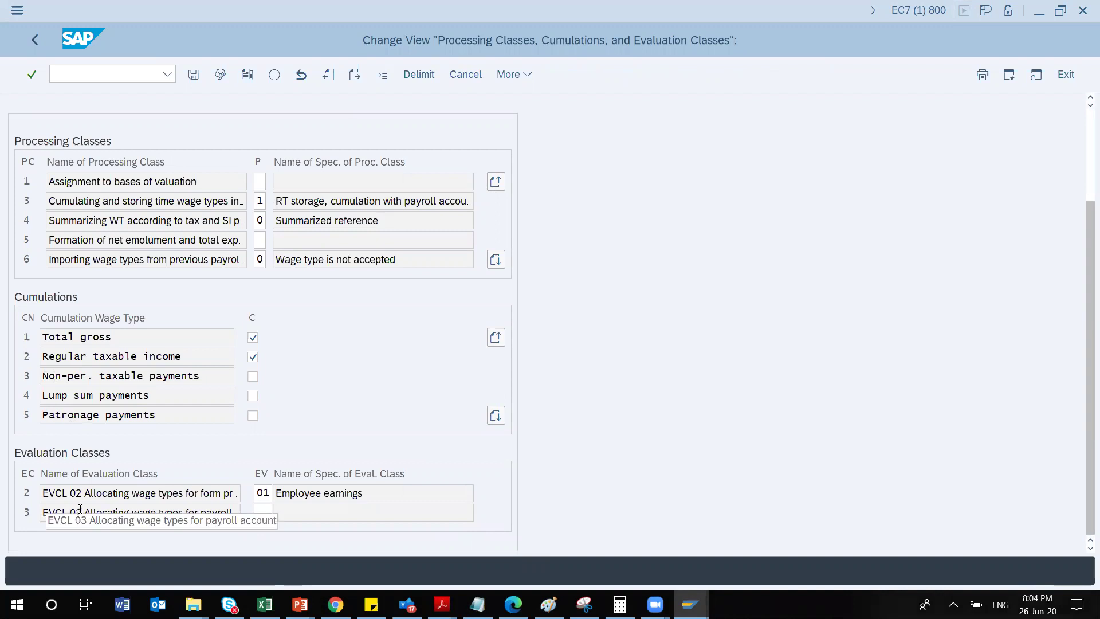
pyautogui.click(267, 496)
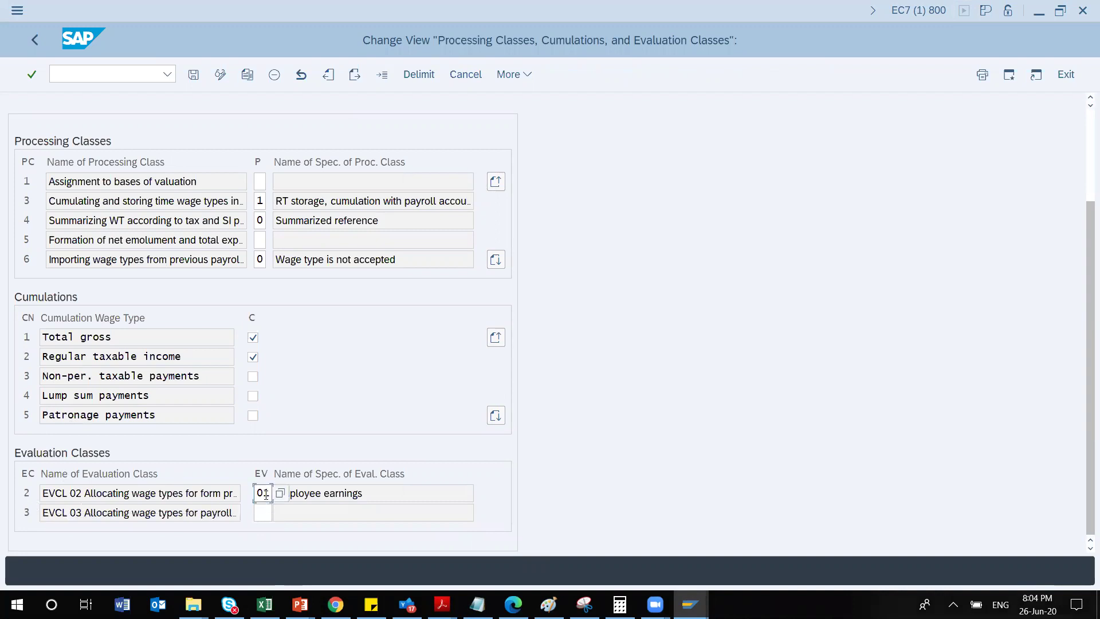
pyautogui.click(325, 493)
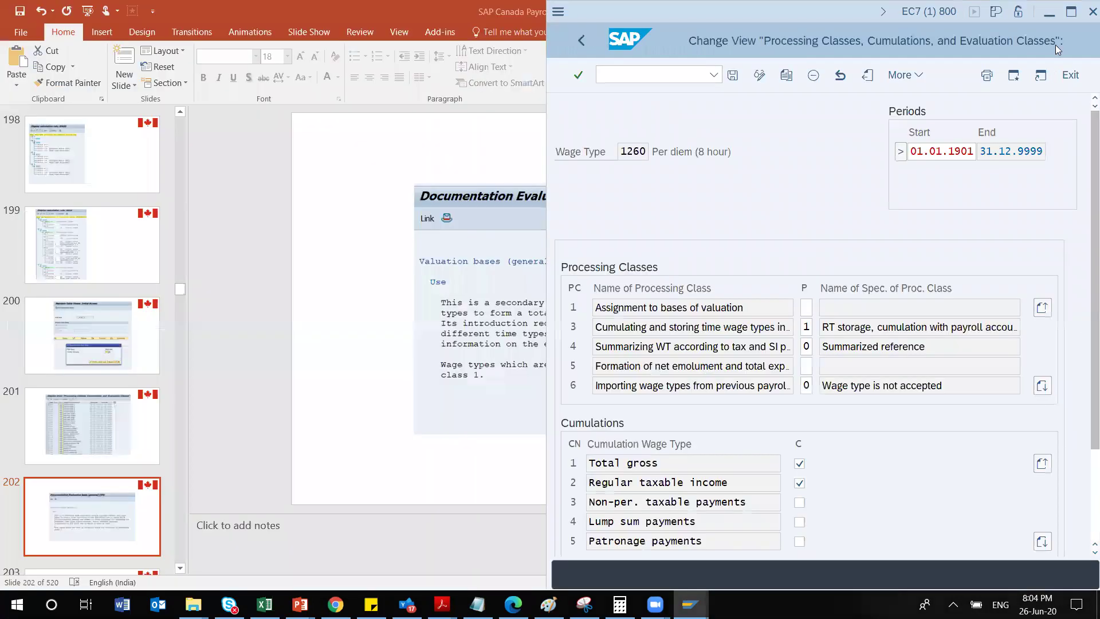
pyautogui.click(1072, 12)
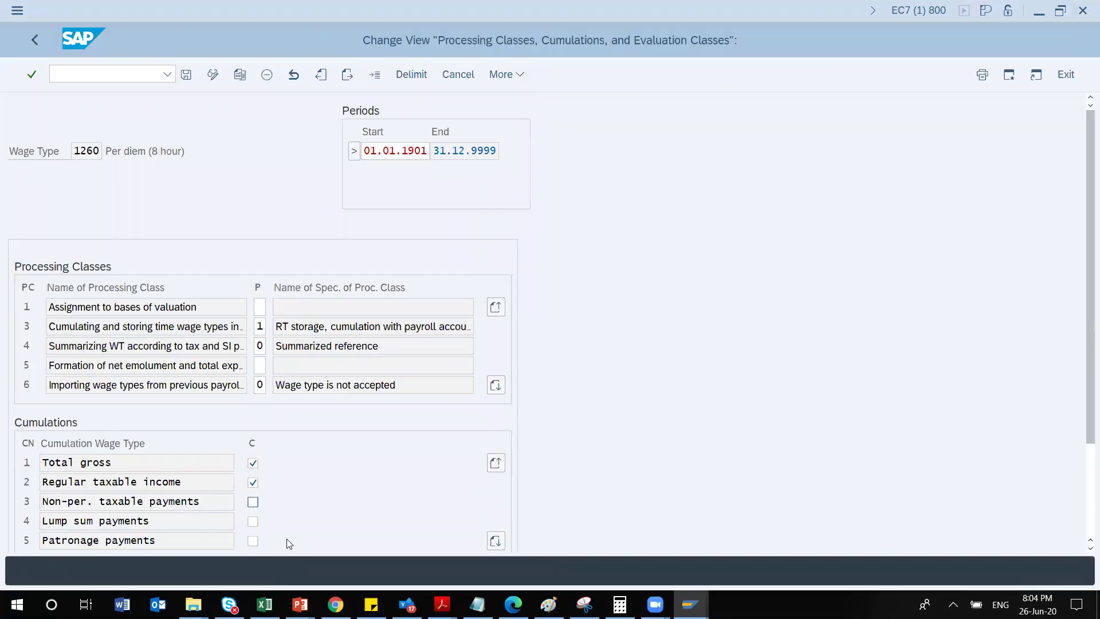
pyautogui.scroll(-5, 1084, 285)
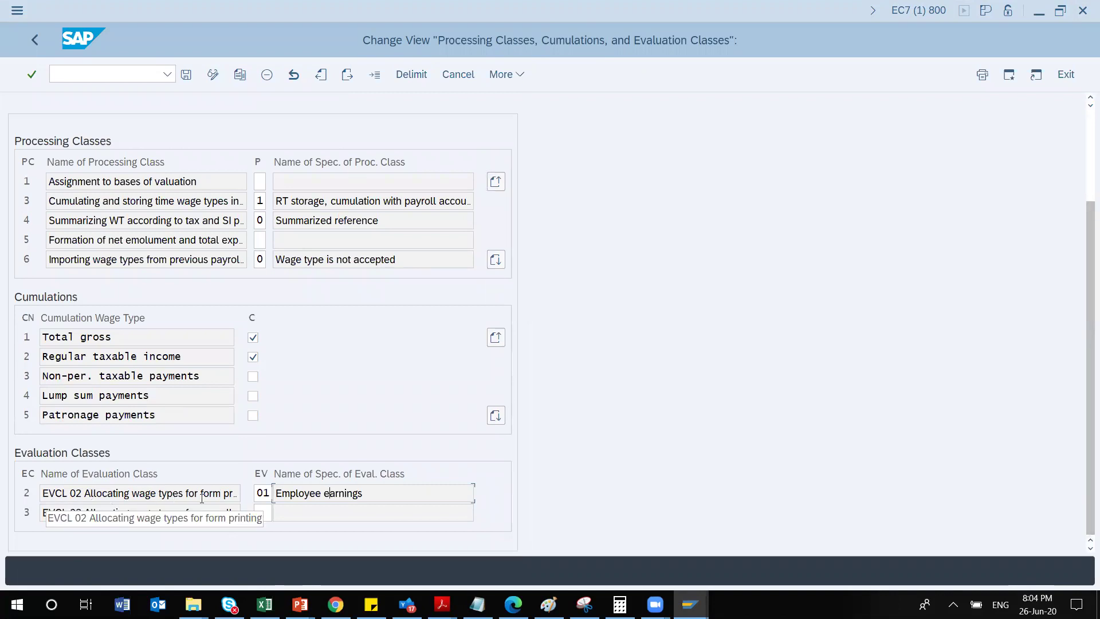
pyautogui.click(265, 493)
pyautogui.click(281, 494)
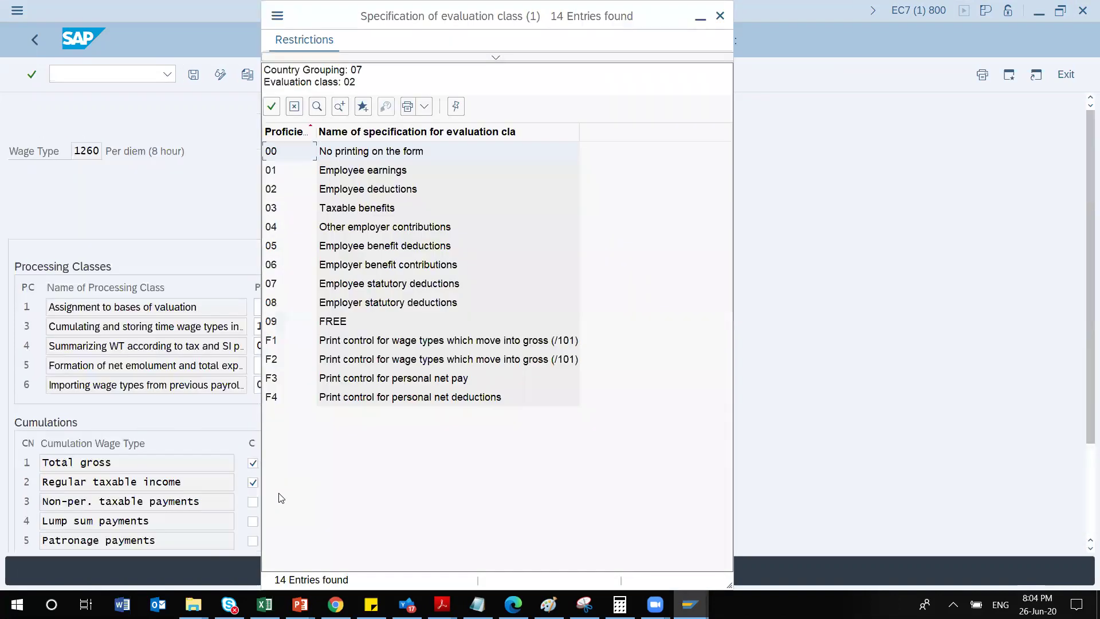
# Choose 01 Employee earnings for evaluation class 02 and confirm.
pyautogui.click(297, 175)
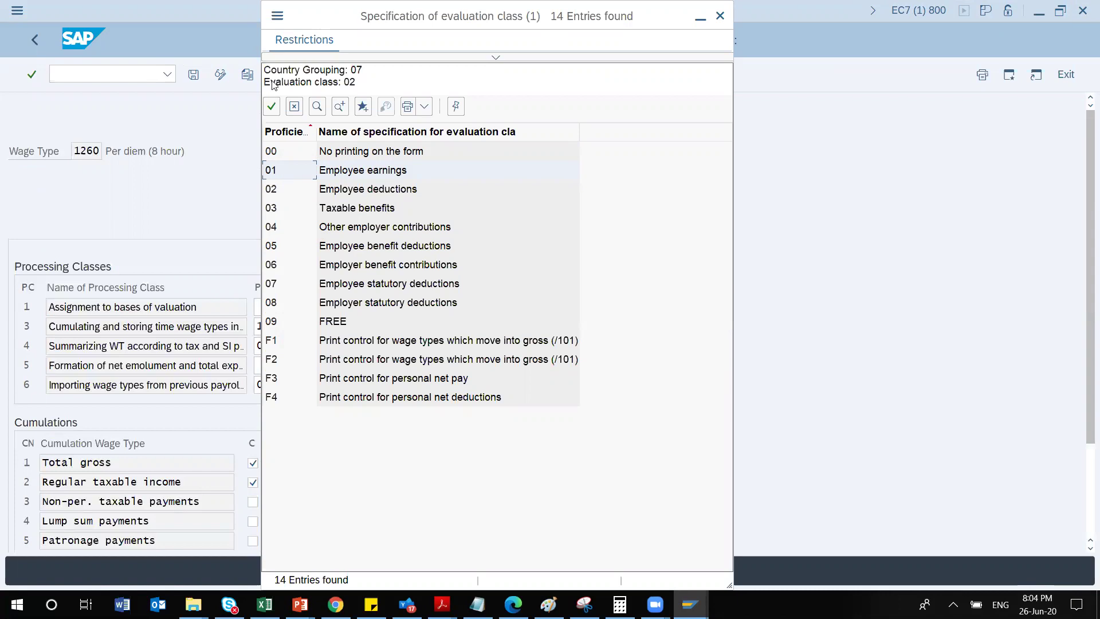
pyautogui.click(271, 107)
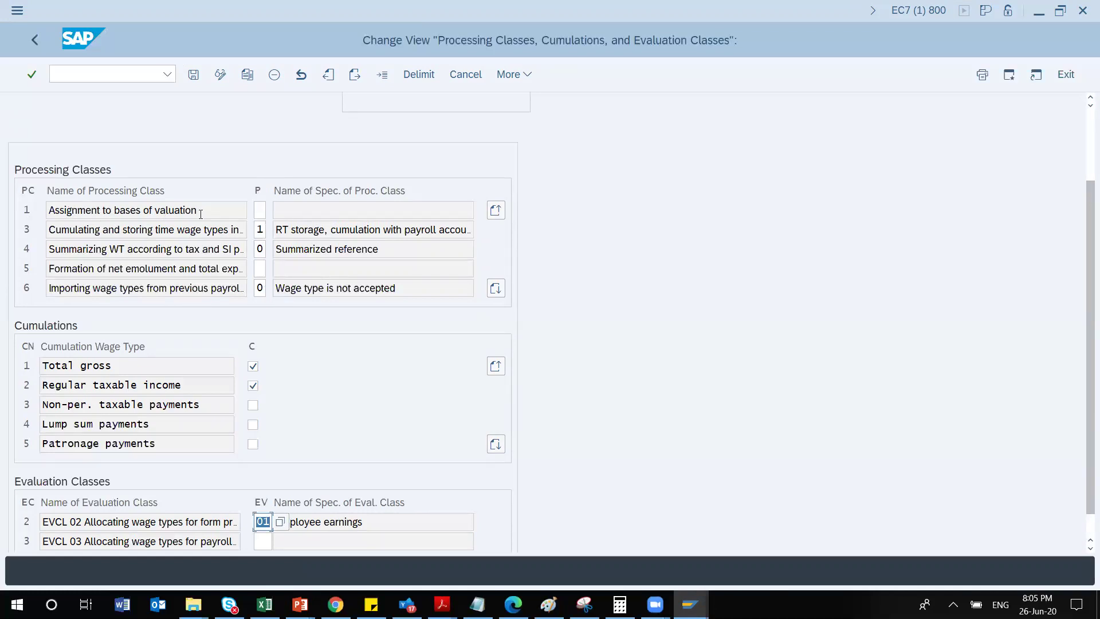
# Compare the rate /001 and /002 options, then assign specification 1 (rate /001) to processing class 1.
pyautogui.click(259, 210)
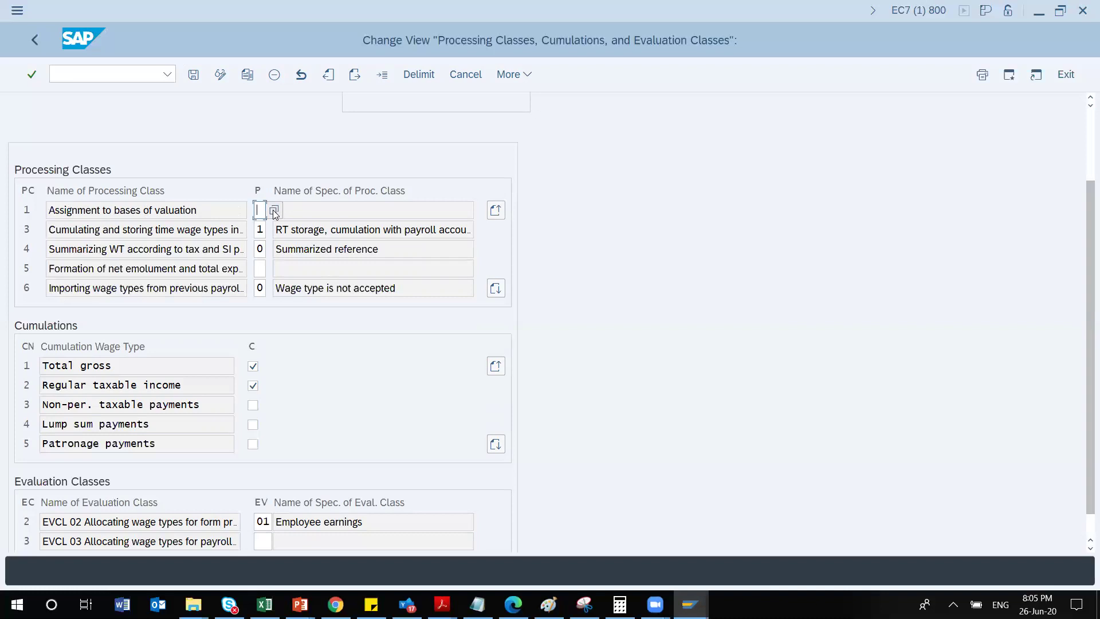
pyautogui.click(273, 210)
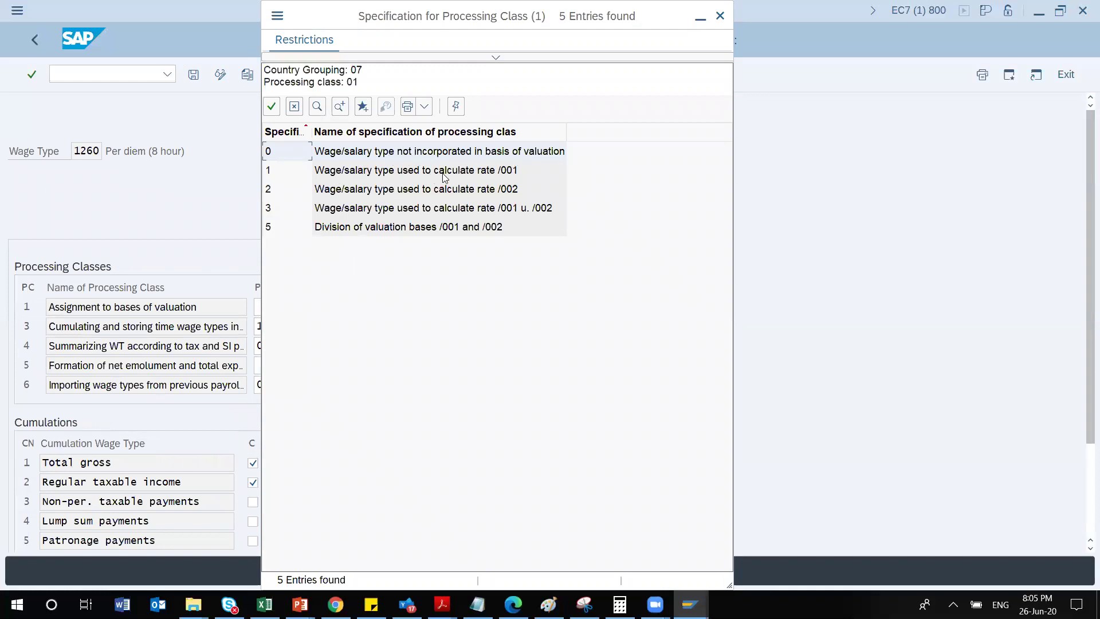
pyautogui.click(474, 174)
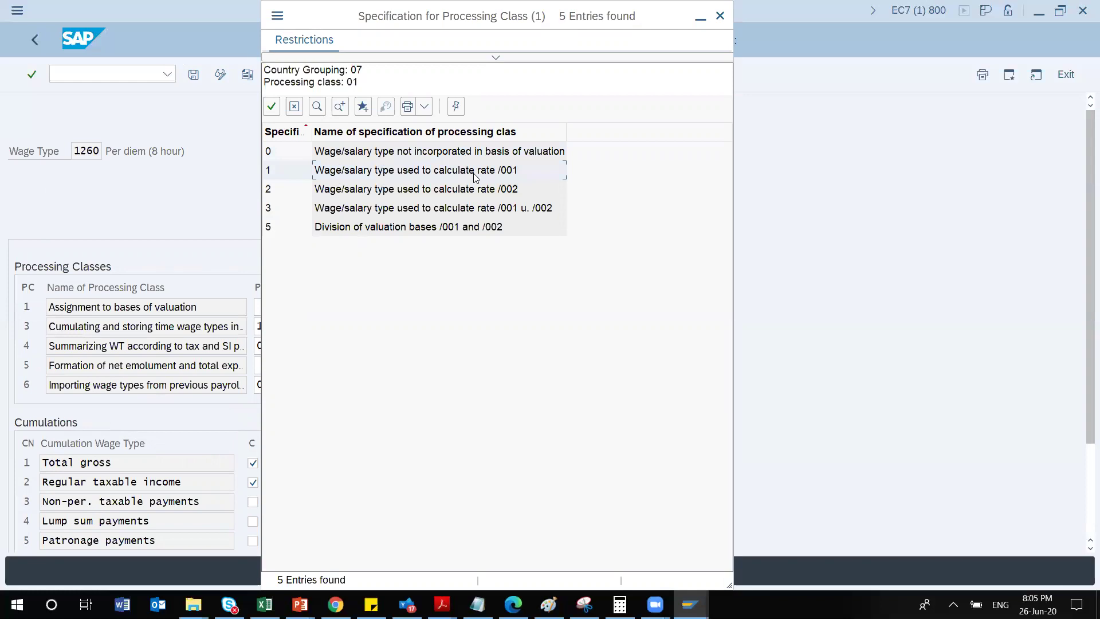
pyautogui.click(485, 192)
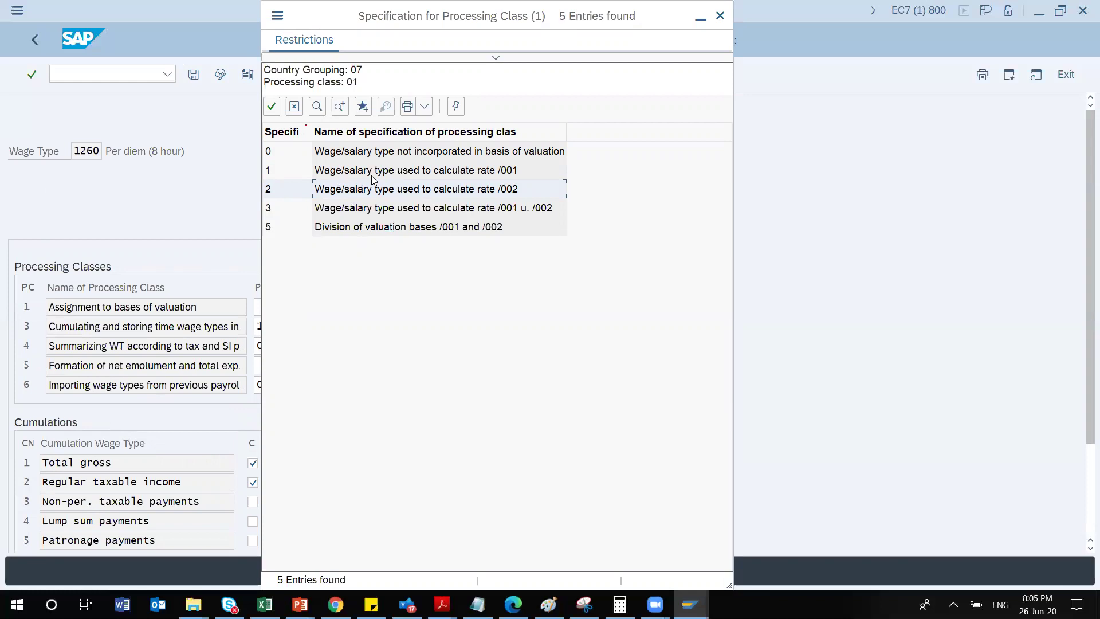
pyautogui.click(417, 173)
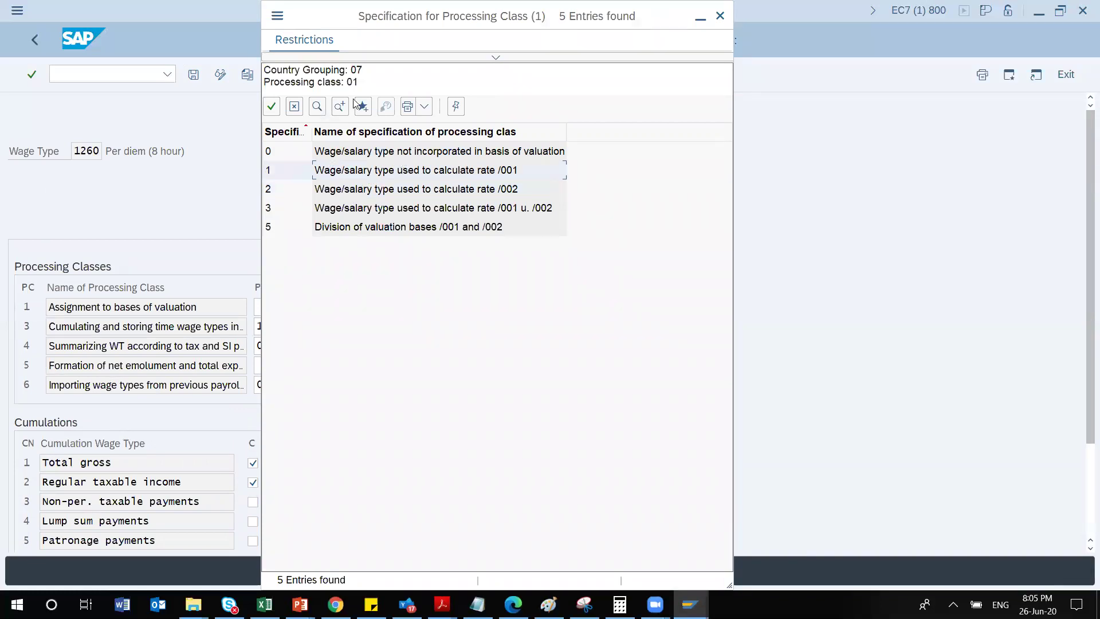
pyautogui.click(274, 109)
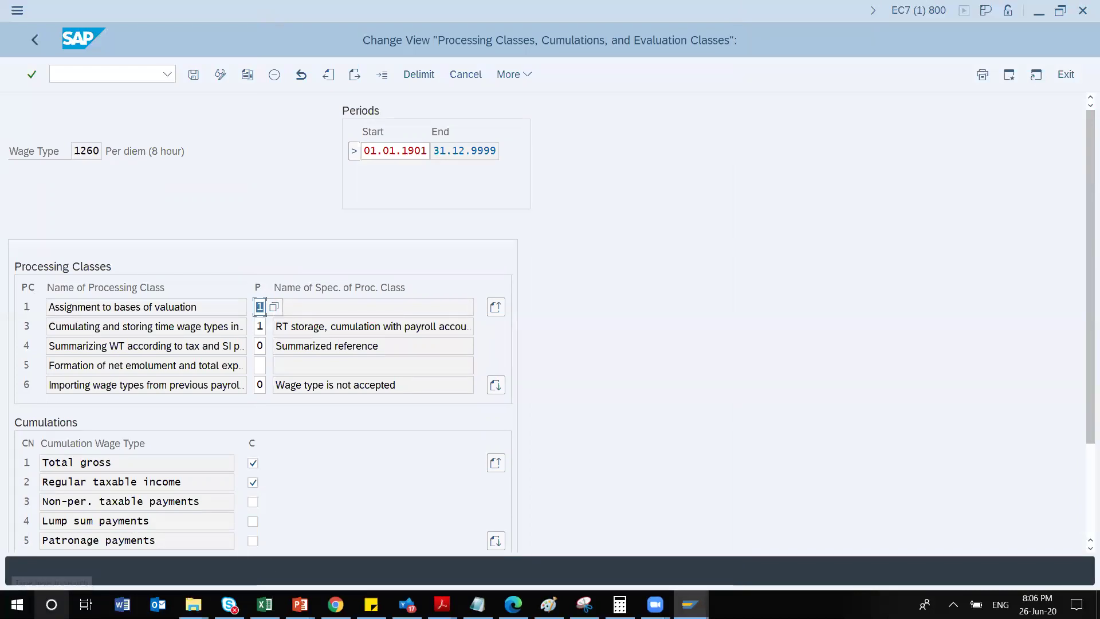
# Search Windows for 'excel' and launch Excel 2016.
pyautogui.click(52, 604)
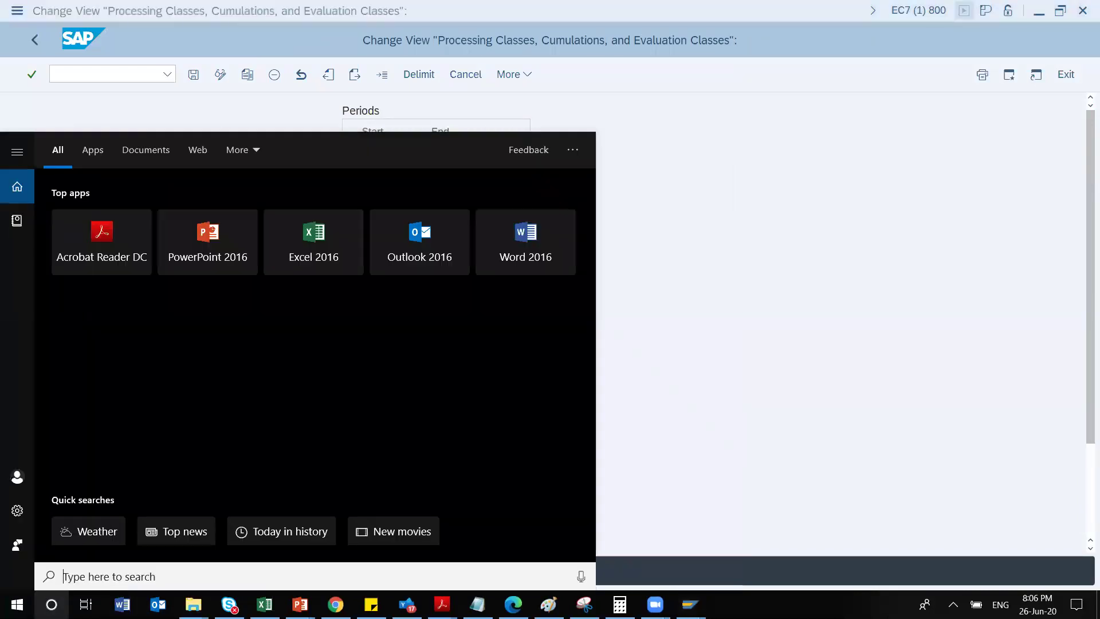
pyautogui.write('exce')
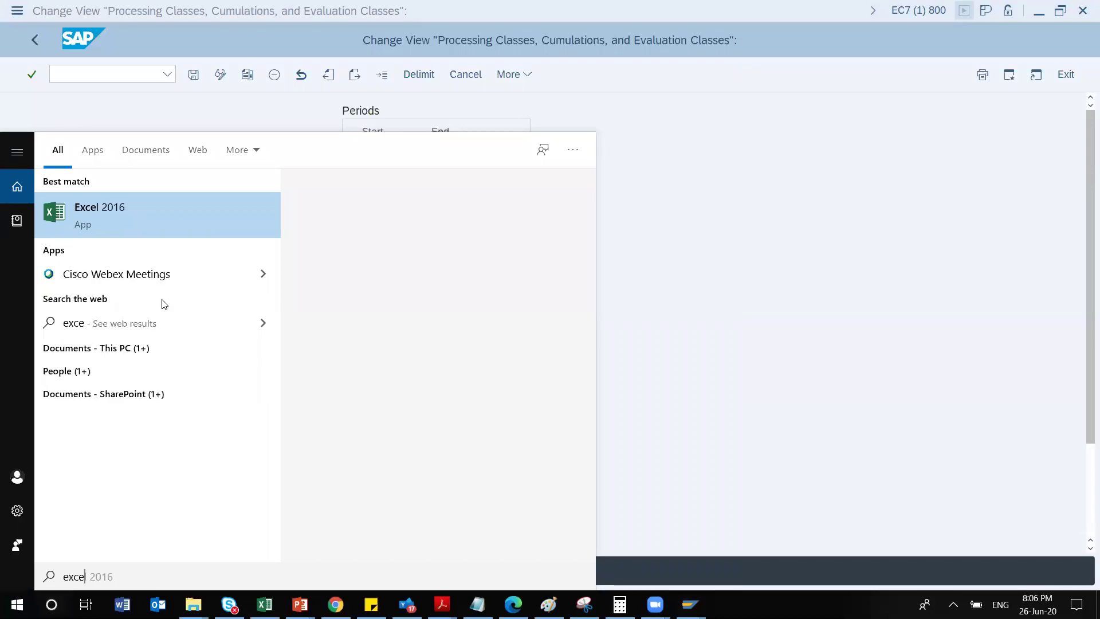
pyautogui.write('l')
pyautogui.click(204, 213)
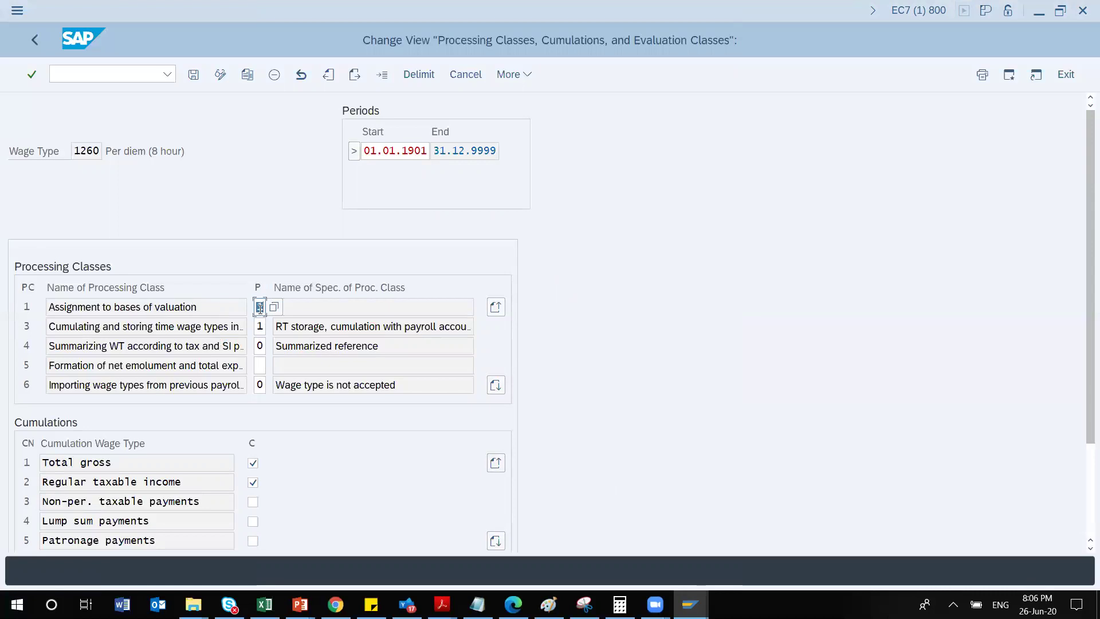
pyautogui.write('1')
# Start a blank workbook and enter WT in C3 and 1260 in D3.
pyautogui.moveTo(265, 604)
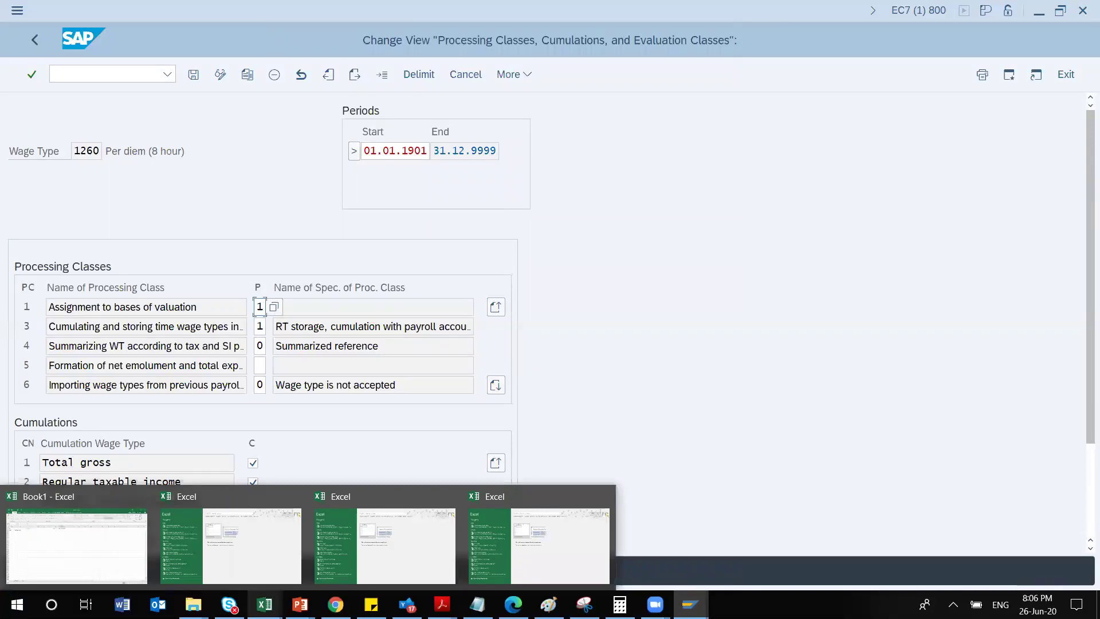
pyautogui.click(537, 541)
pyautogui.click(418, 191)
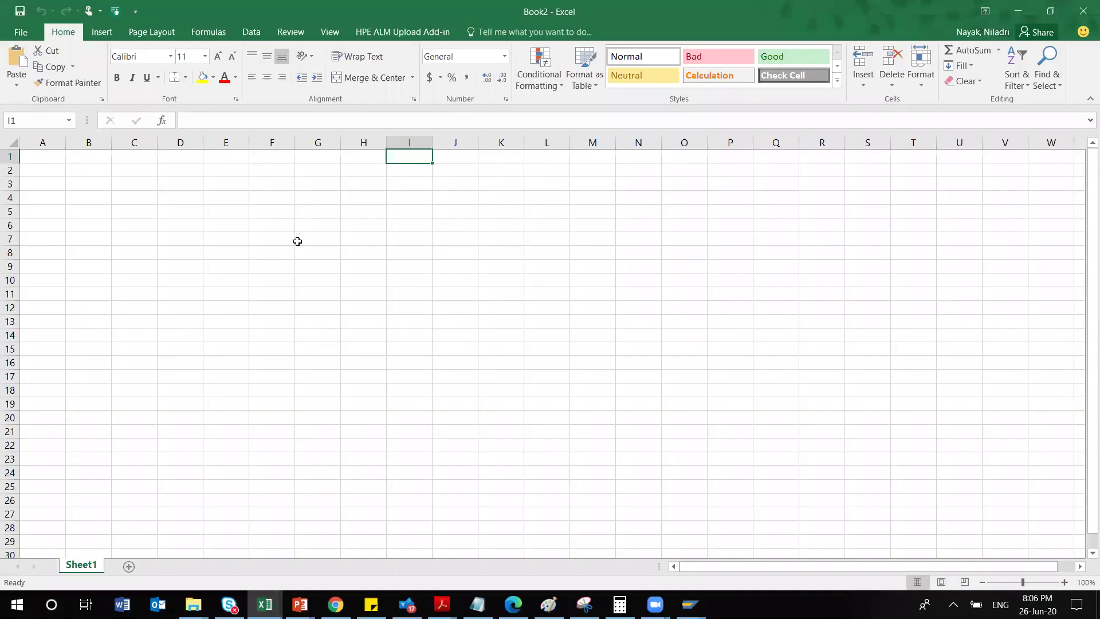
pyautogui.click(198, 219)
pyautogui.click(140, 181)
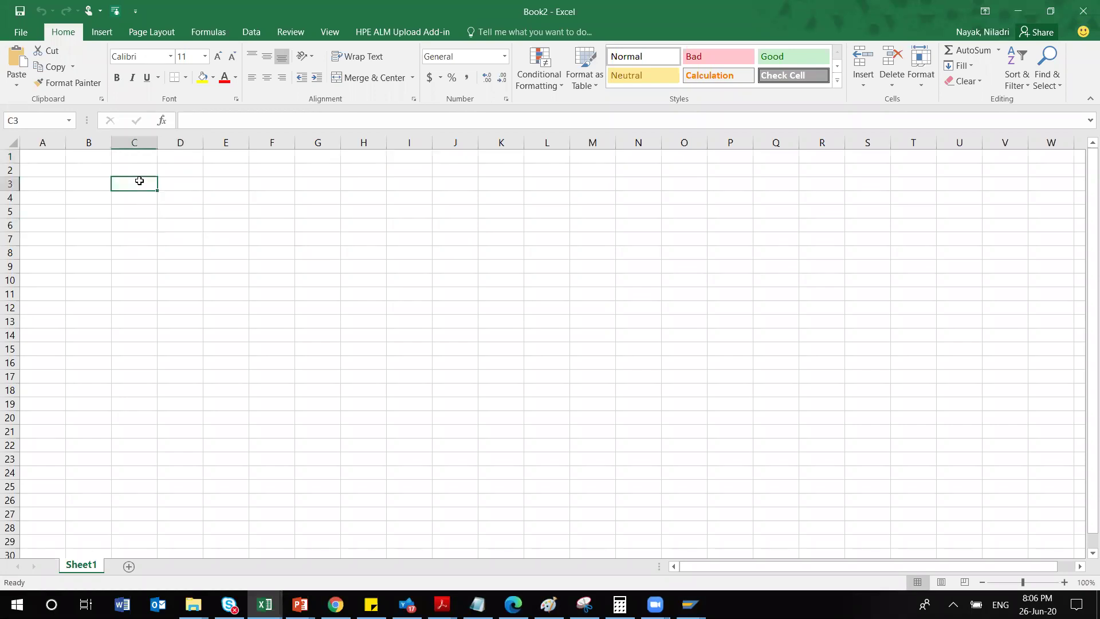
pyautogui.write('WT')
pyautogui.press('Tab')
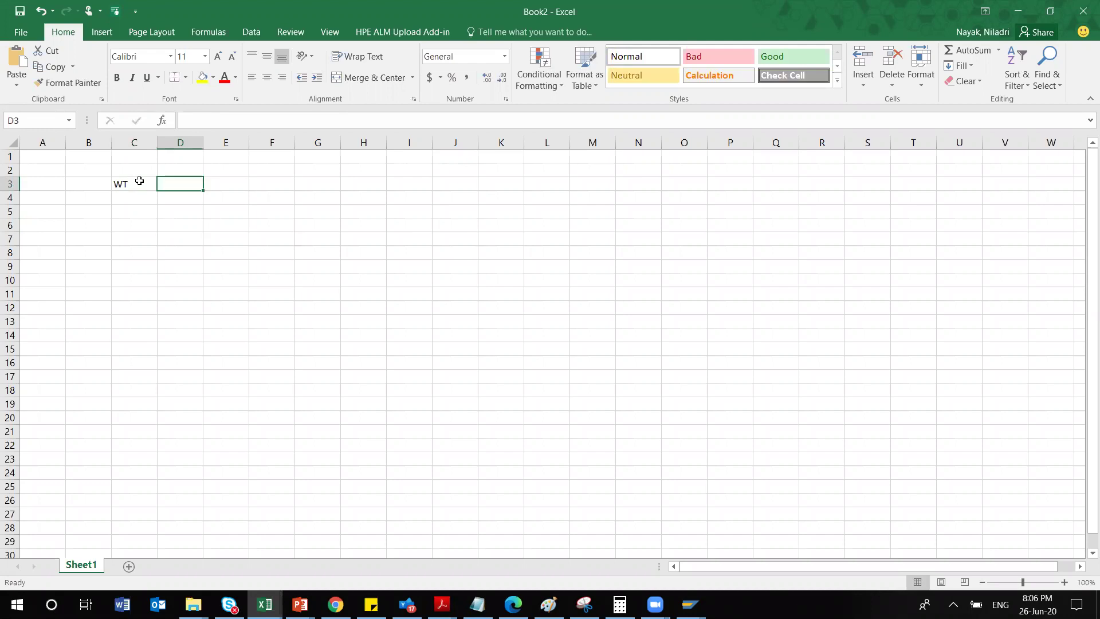
pyautogui.write('1260')
pyautogui.press('Return')
# Enter the PC heading in C6 with values 1, 3 and 4 in C7:C9.
pyautogui.press('Left')
pyautogui.press('Down')
pyautogui.press('Down')
pyautogui.write('PC')
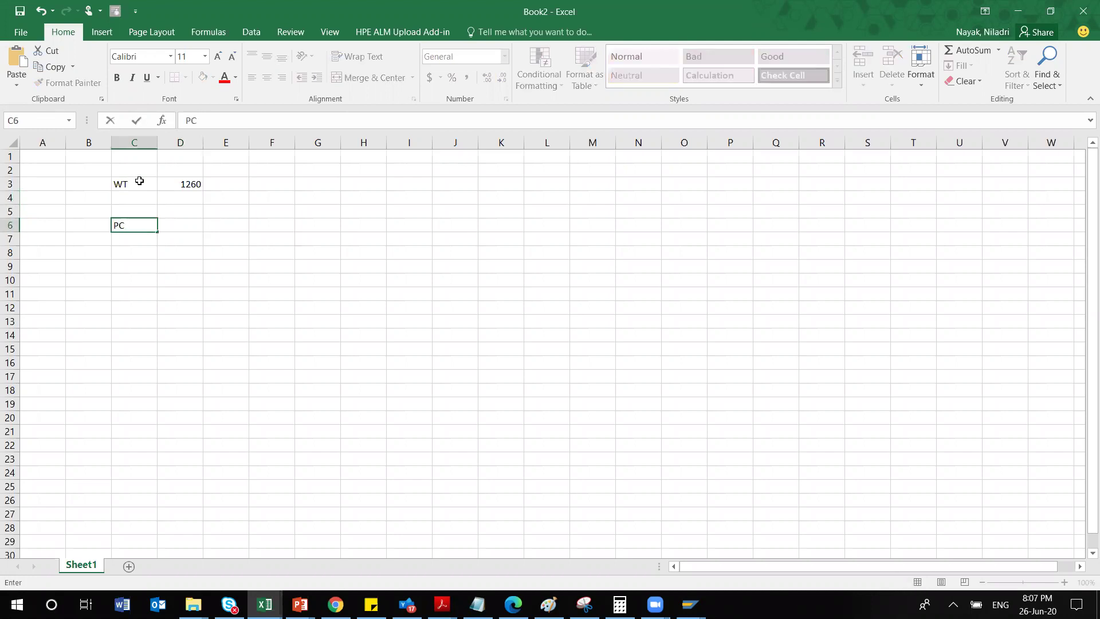
pyautogui.press('Down')
pyautogui.press('Down')
pyautogui.press('Up')
pyautogui.write('1')
pyautogui.press('Return')
pyautogui.write('3')
pyautogui.press('Return')
pyautogui.write('4')
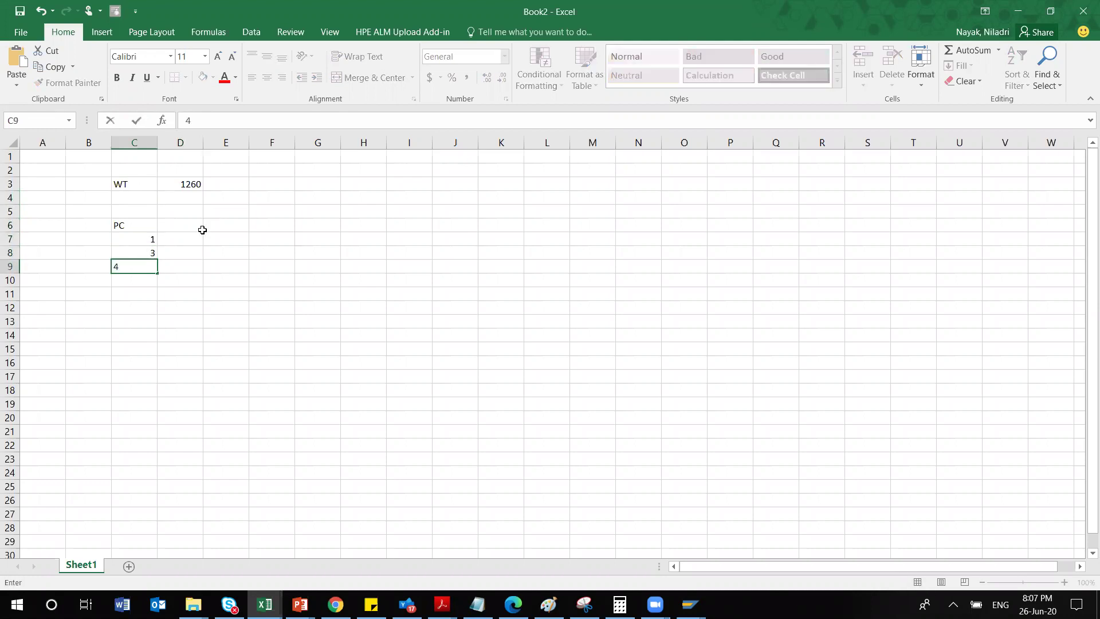
pyautogui.click(187, 237)
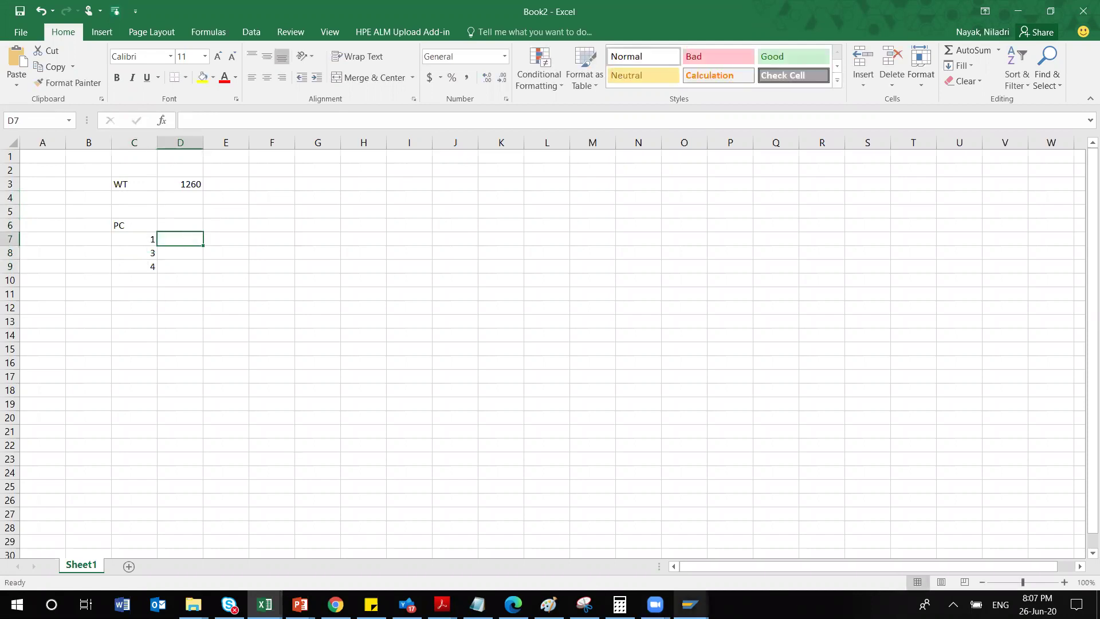
# Back in SAP, page forward through wage type 1260's processing classes to classes 20–26.
pyautogui.moveTo(690, 604)
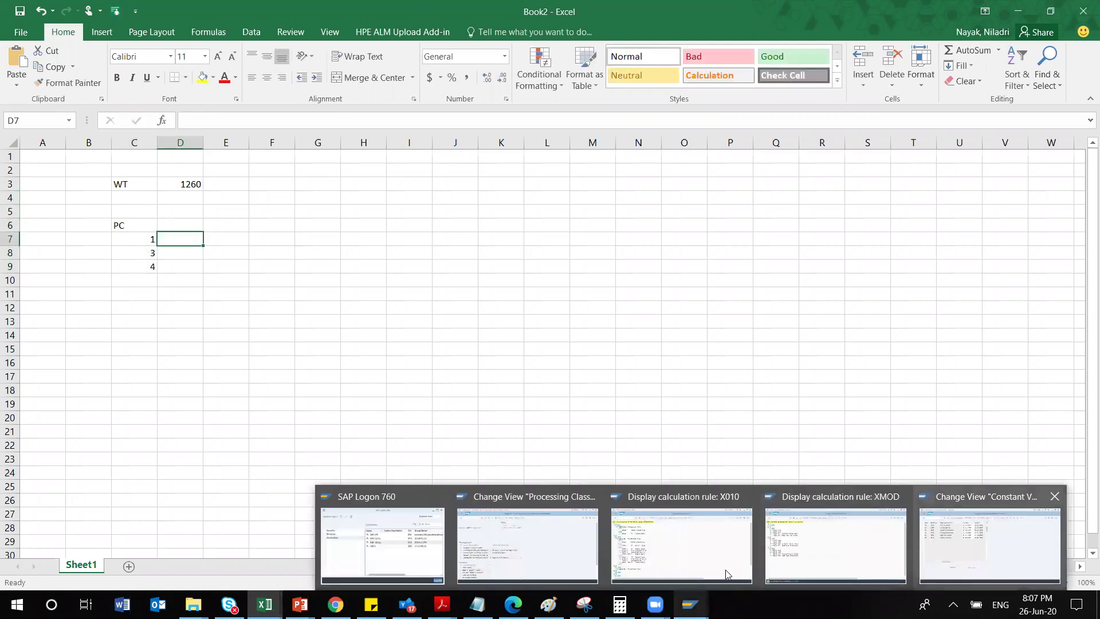
pyautogui.click(572, 548)
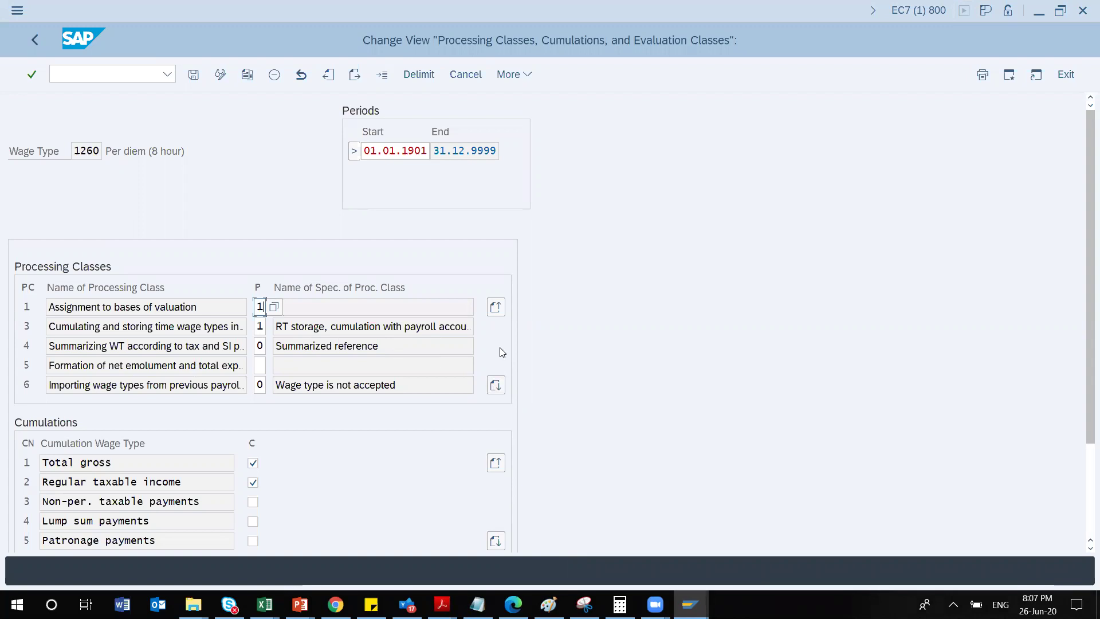
pyautogui.click(495, 385)
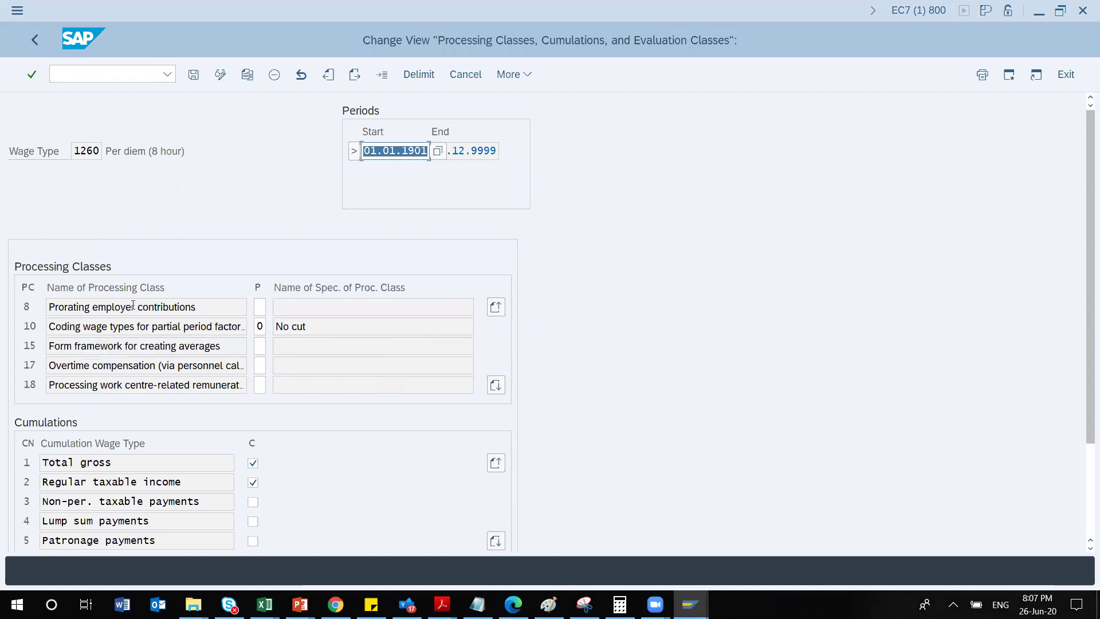
pyautogui.click(496, 385)
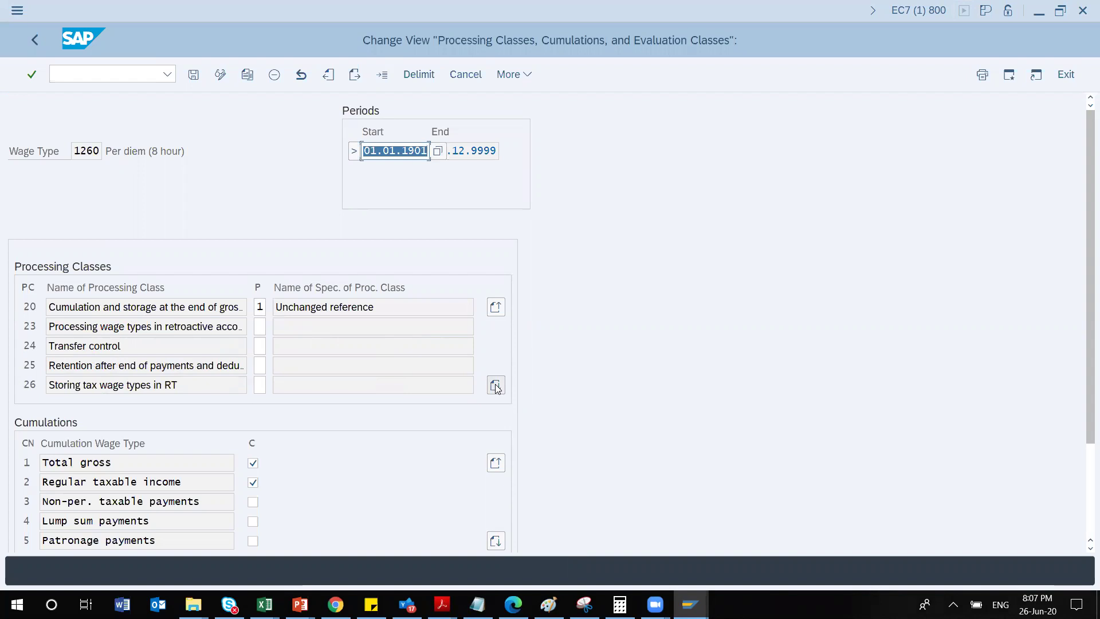
pyautogui.click(496, 385)
# Review processing class 26's specification options, return to the first page, and start a new Snipping Tool snip.
pyautogui.click(261, 368)
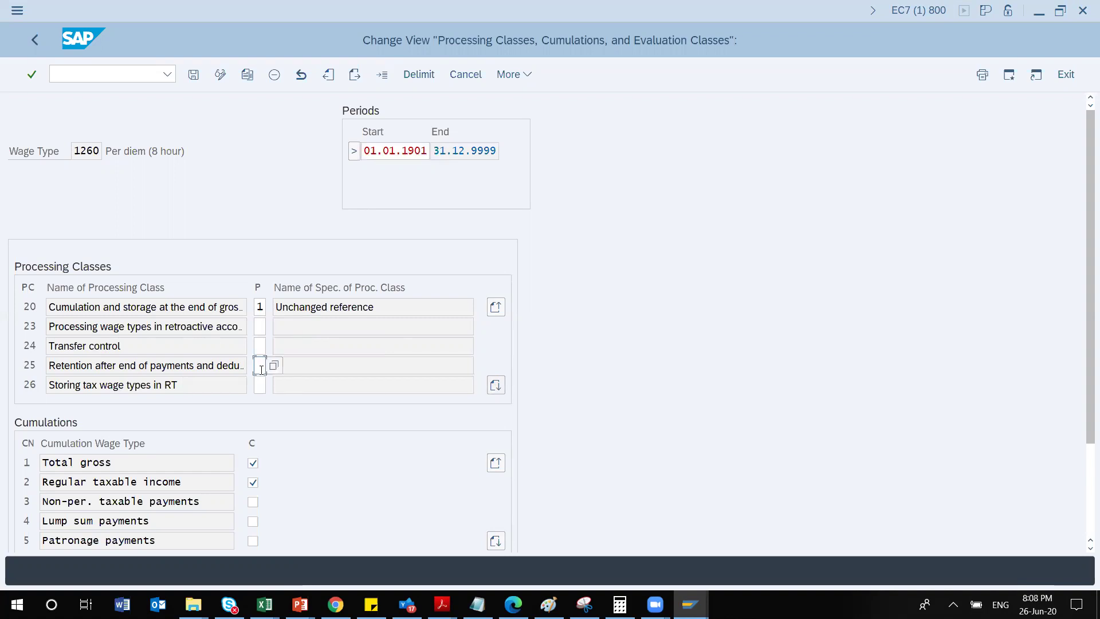
pyautogui.click(261, 384)
pyautogui.click(273, 384)
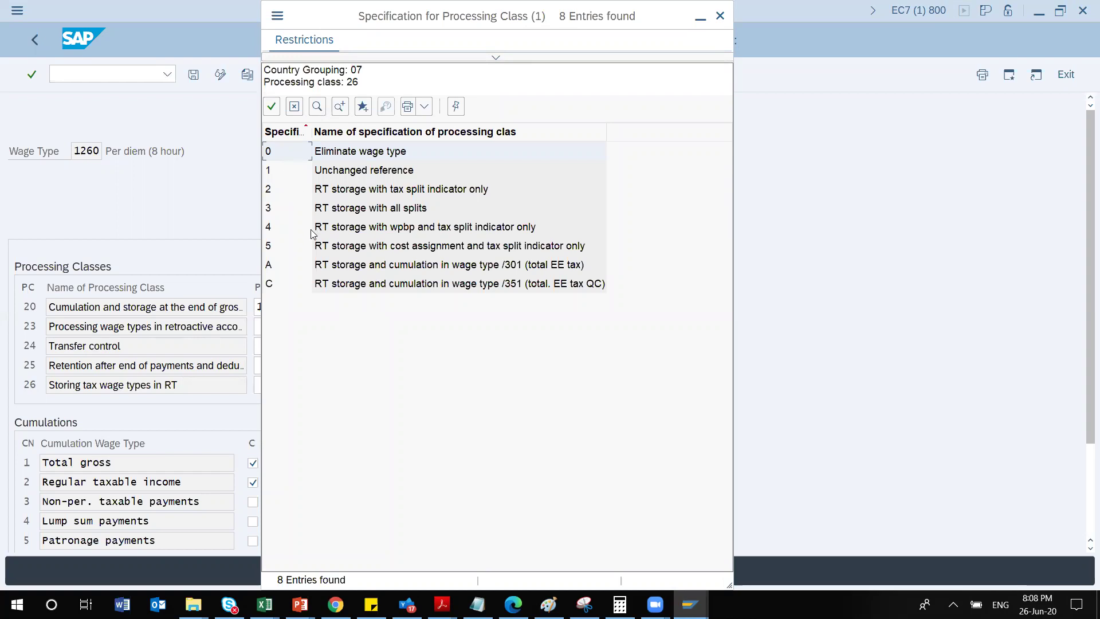
pyautogui.click(720, 16)
pyautogui.click(497, 307)
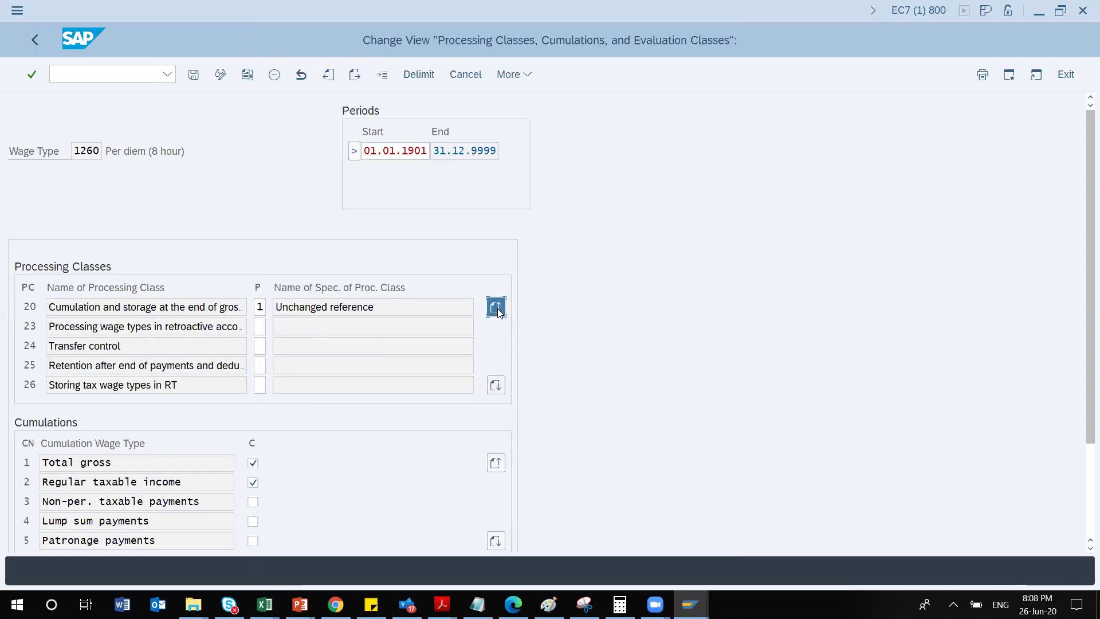
pyautogui.click(496, 307)
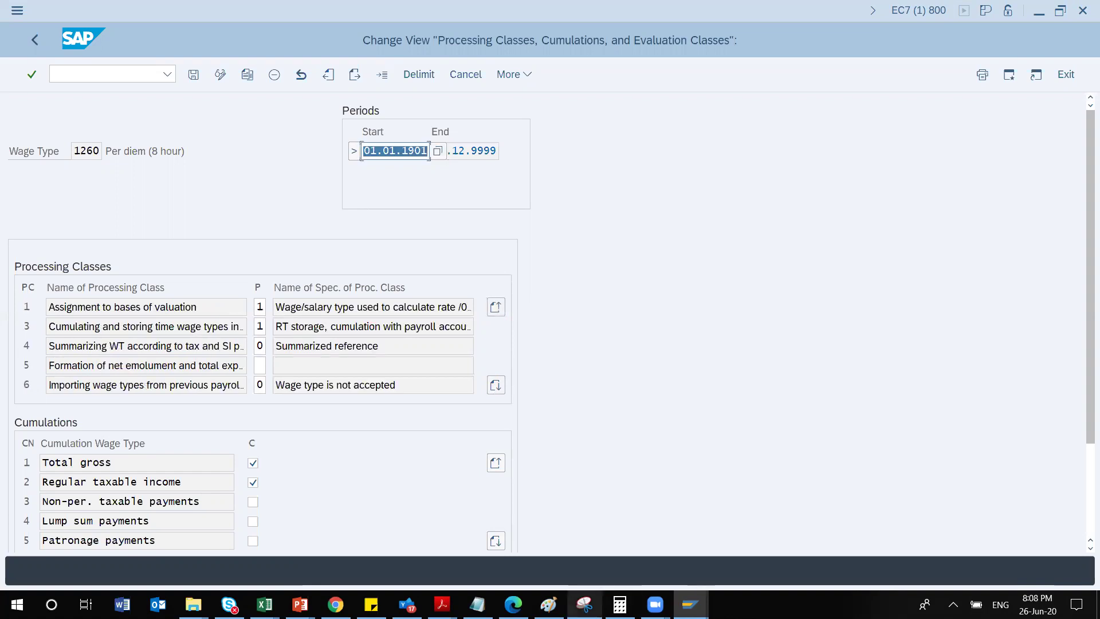
pyautogui.click(584, 604)
pyautogui.click(202, 57)
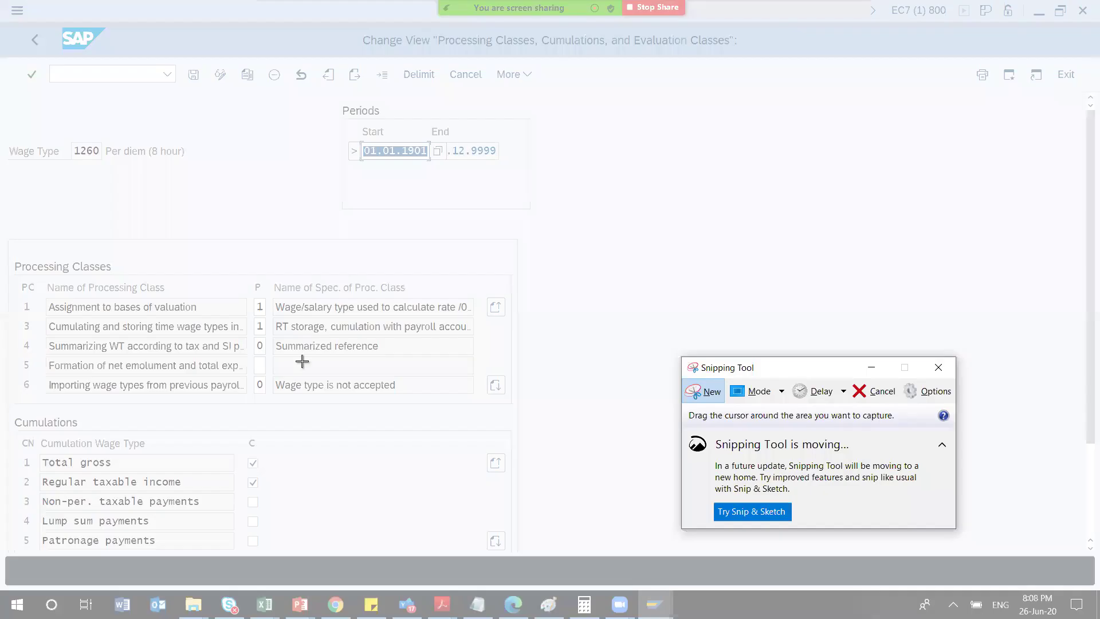
# Snip the SAP Processing Classes block and paste it into Book2 beside the table.
pyautogui.moveTo(301, 361); pyautogui.dragTo(516, 410)
pyautogui.click(265, 604)
pyautogui.click(552, 550)
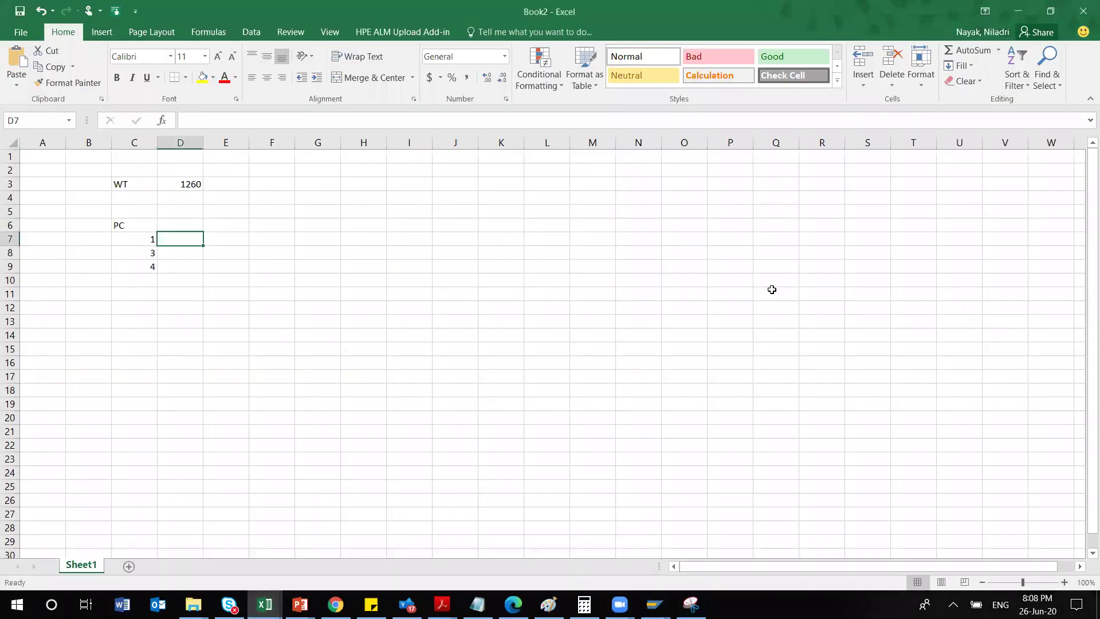
pyautogui.click(772, 265)
pyautogui.hotkey('ctrl', 'v')
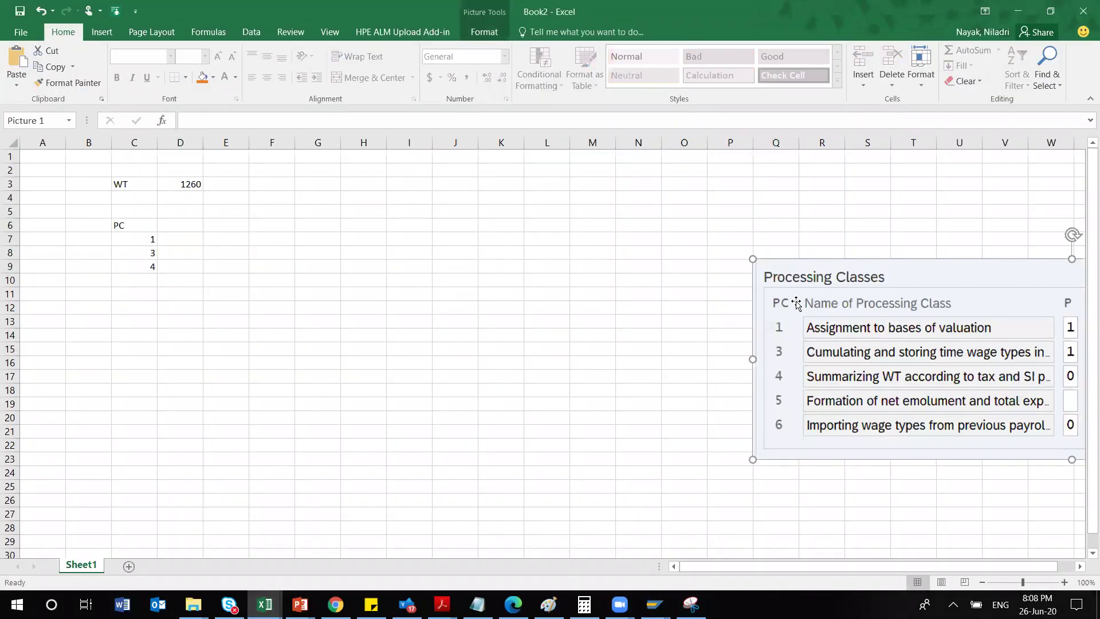
pyautogui.moveTo(766, 286); pyautogui.dragTo(676, 245)
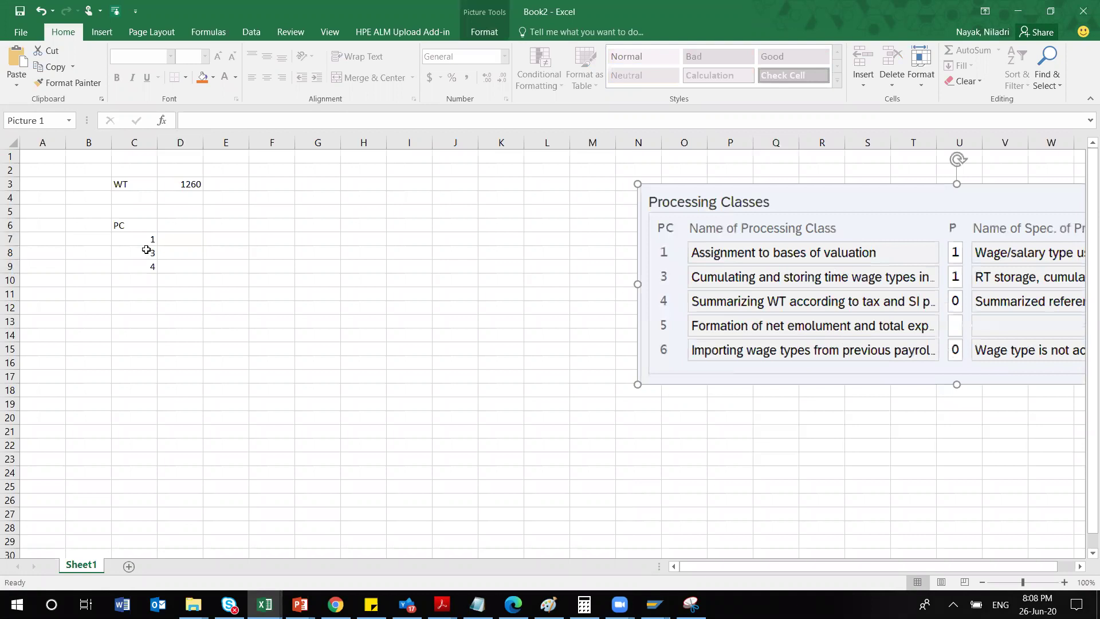
# Add processing classes 5 and 6 below class 4 in the PC list.
pyautogui.click(145, 277)
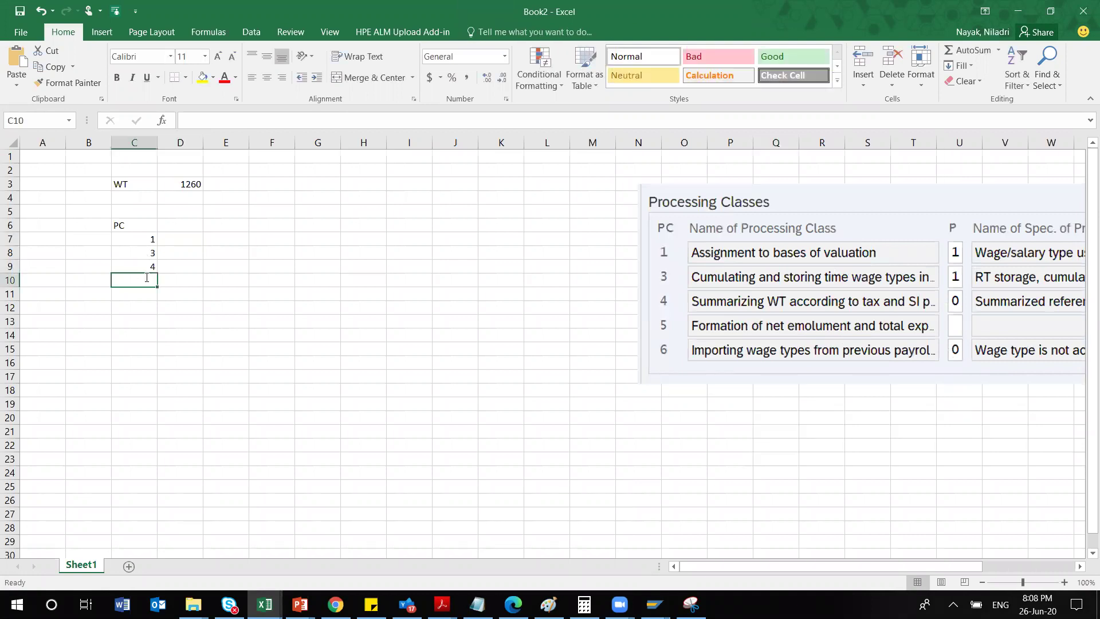
pyautogui.press('BackSpace')
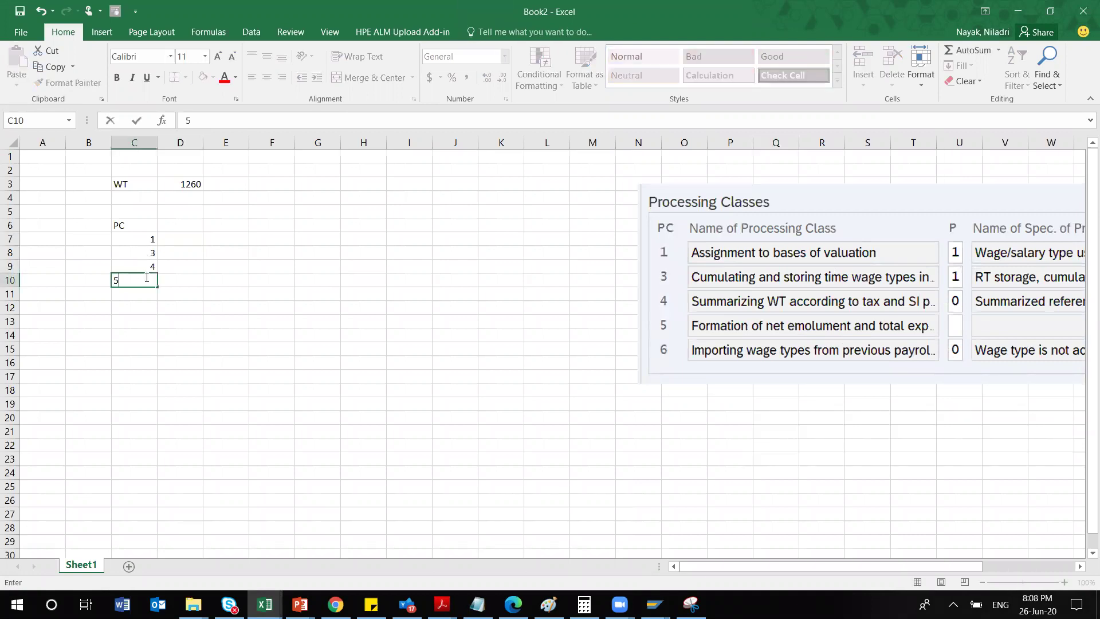
pyautogui.press('Return')
pyautogui.write('6')
pyautogui.press('Tab')
pyautogui.press('Up')
pyautogui.press('Up')
# Give the PC cells C7:C11 a light green fill and all borders.
pyautogui.moveTo(147, 239); pyautogui.dragTo(146, 290)
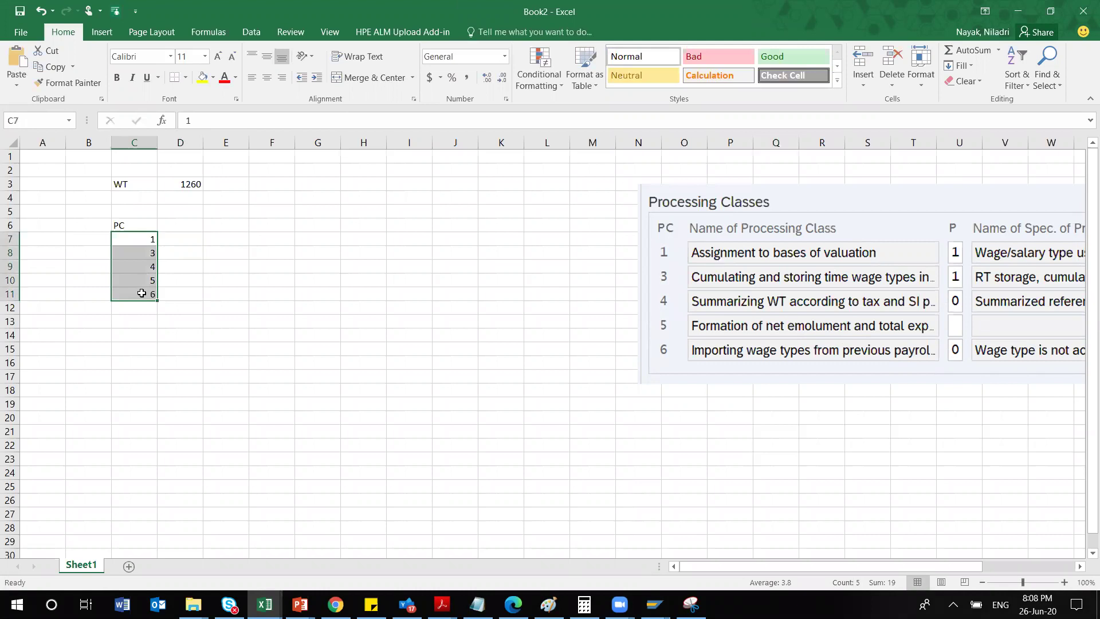
pyautogui.click(213, 78)
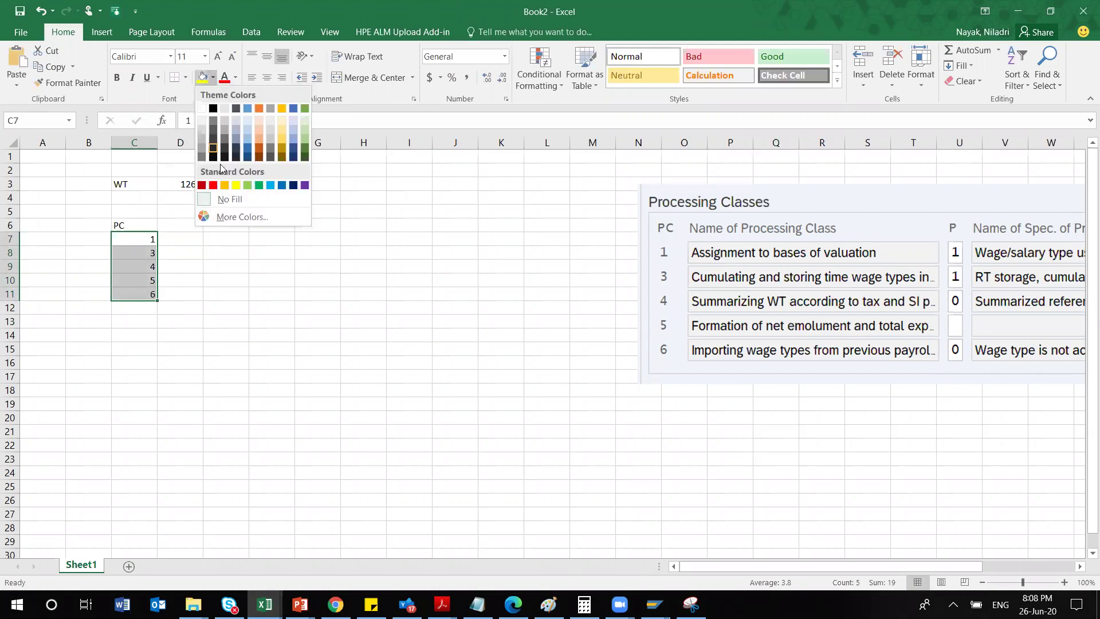
pyautogui.click(248, 185)
pyautogui.click(185, 77)
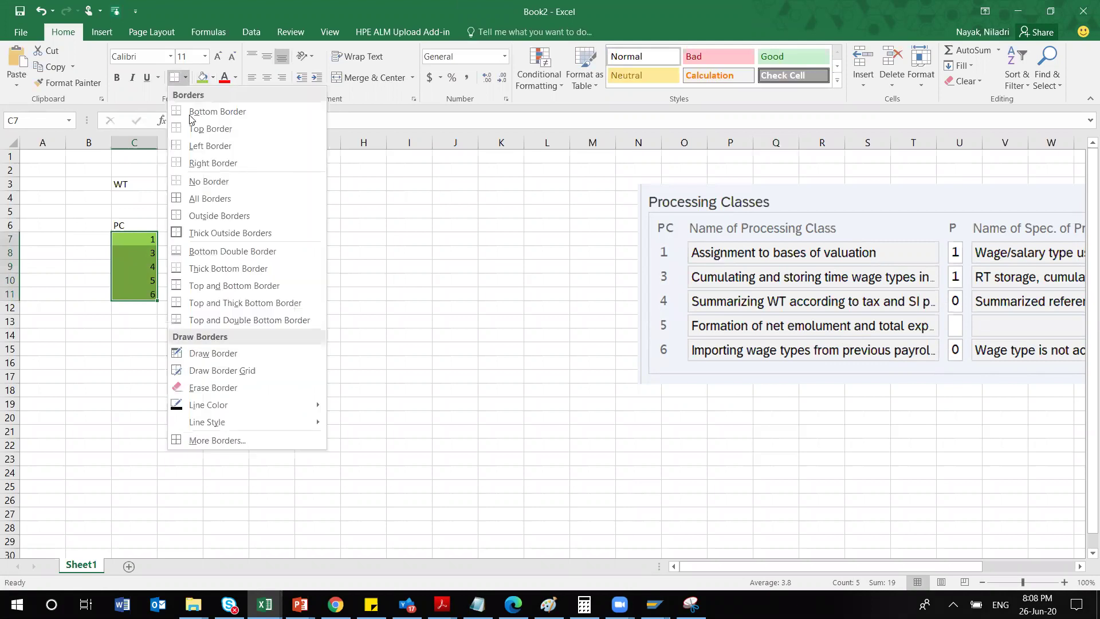
pyautogui.click(196, 199)
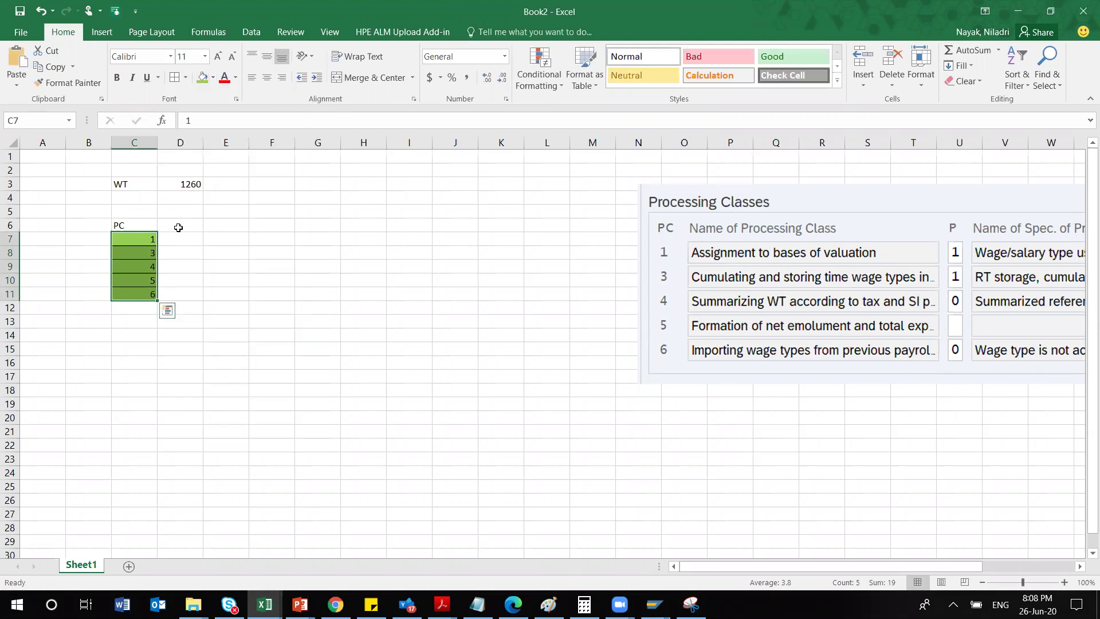
pyautogui.click(179, 228)
# Enter the header 'Processing Class Specification' in D6 and widen column D to fit it.
pyautogui.write('P')
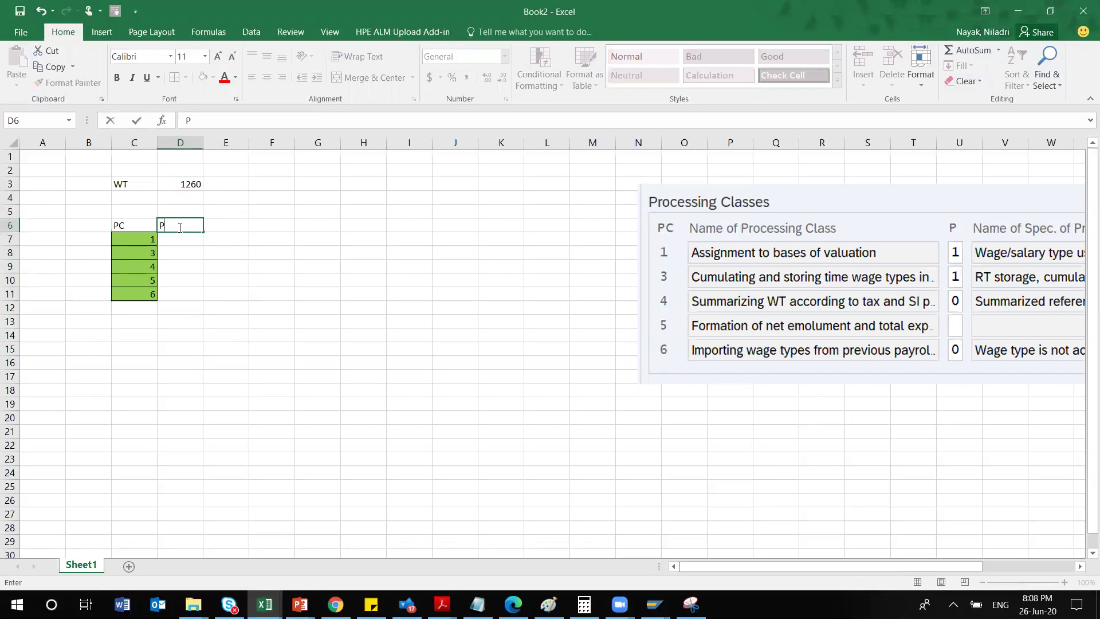
pyautogui.write(' Spec')
pyautogui.press('BackSpace')
pyautogui.press('BackSpace')
pyautogui.press('BackSpace')
pyautogui.press('BackSpace')
pyautogui.click(190, 173)
pyautogui.moveTo(203, 142); pyautogui.dragTo(412, 227)
pyautogui.click(221, 228)
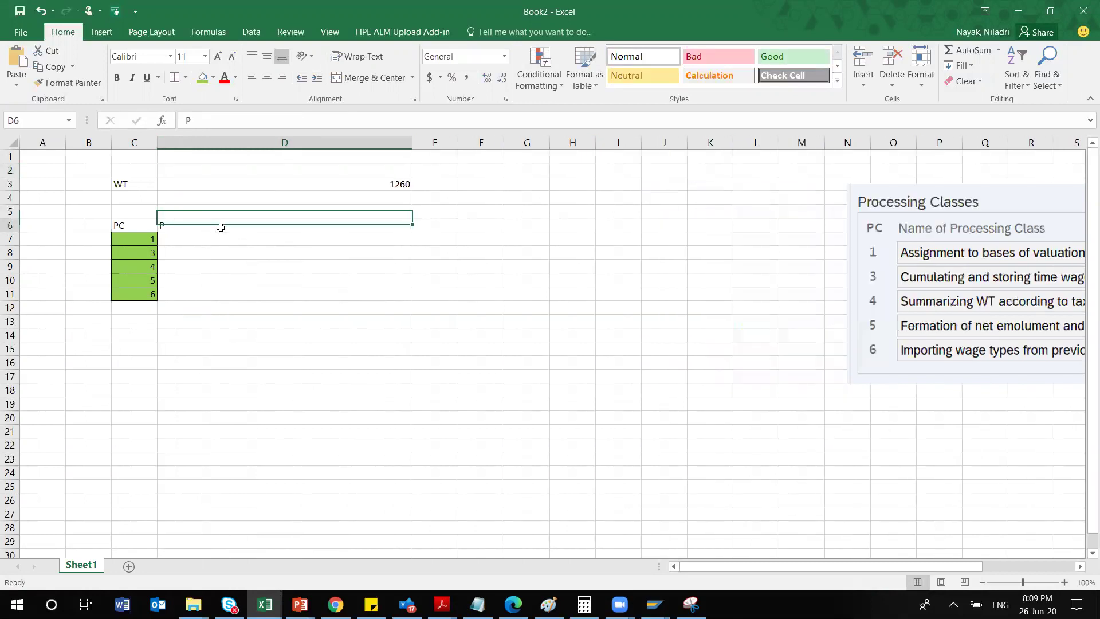
pyautogui.click(206, 123)
pyautogui.write('ro')
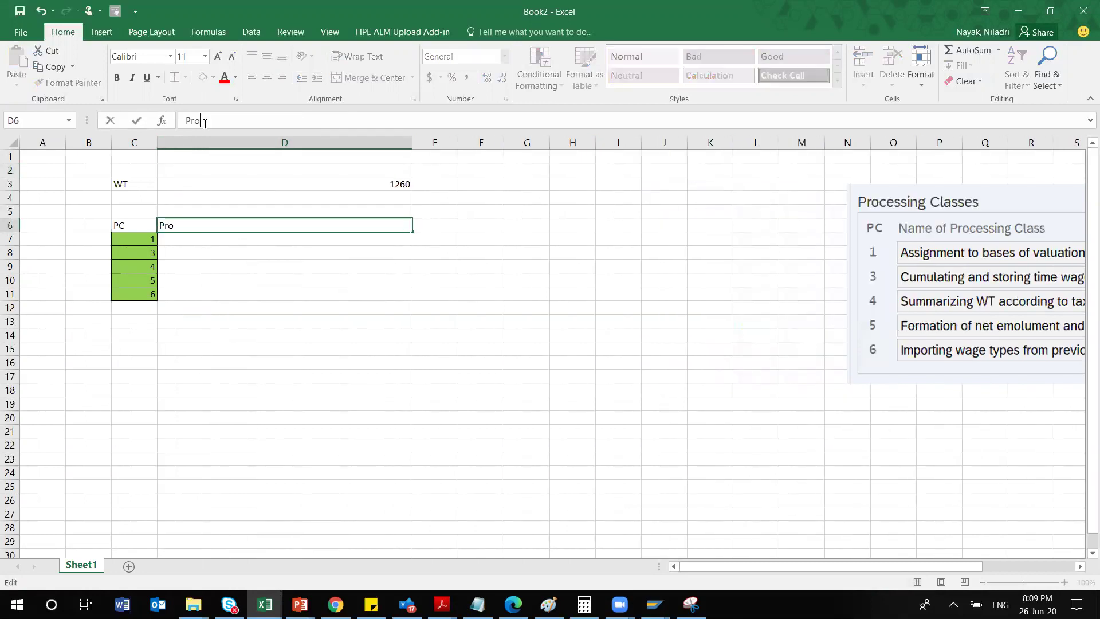
pyautogui.write('cessing Class Specification')
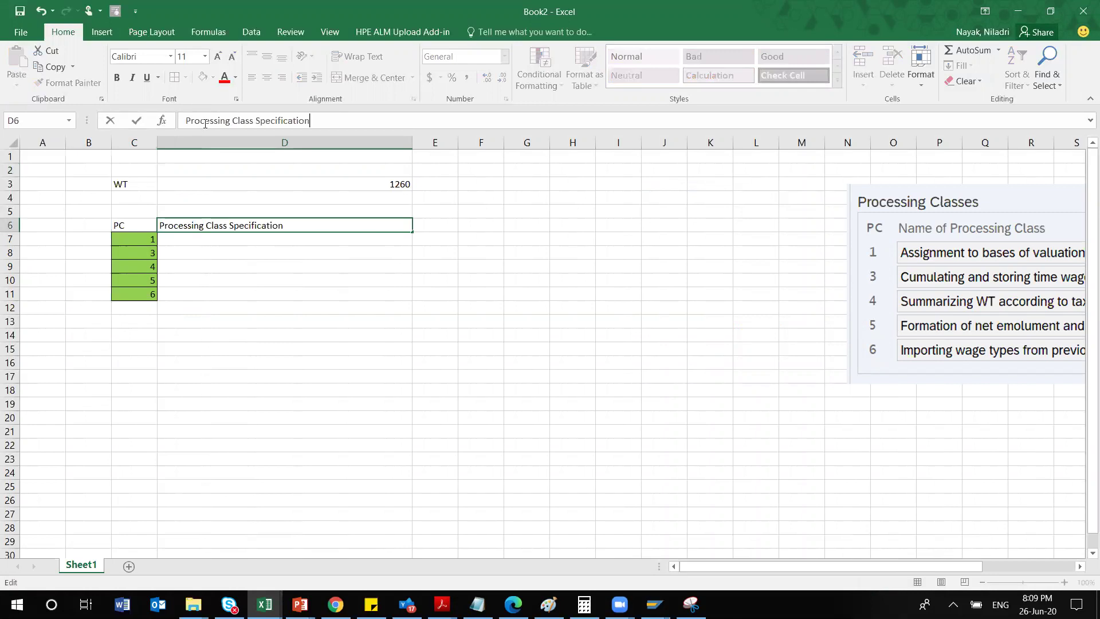
pyautogui.click(241, 238)
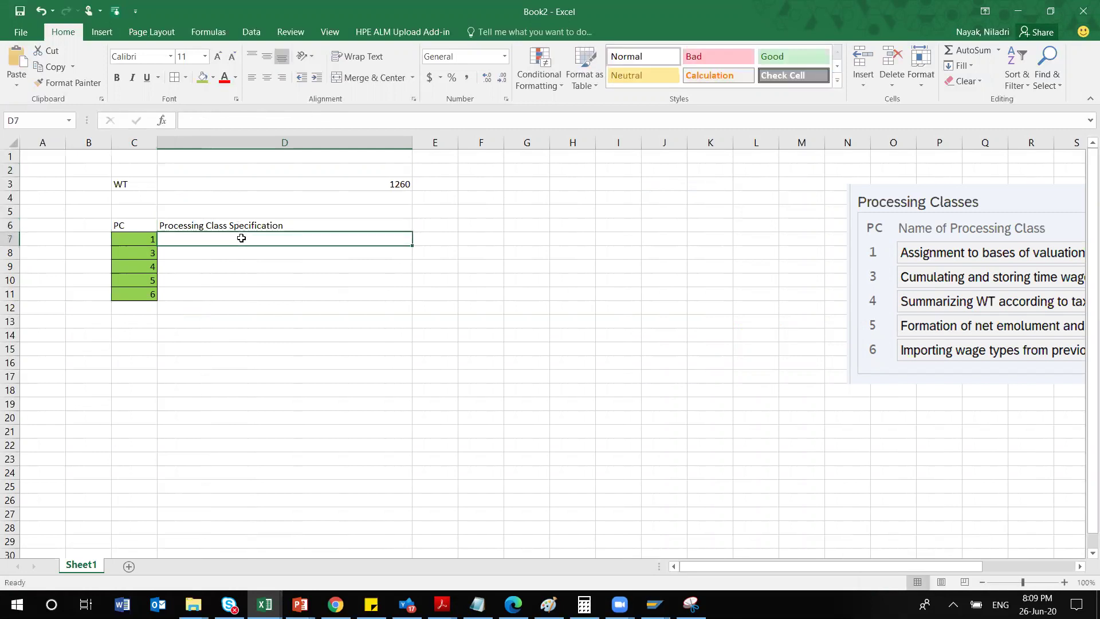
# Shift the picture left and enter specification values 1, 1, 0, blank, 0 in D7:D11.
pyautogui.moveTo(900, 272); pyautogui.dragTo(710, 260)
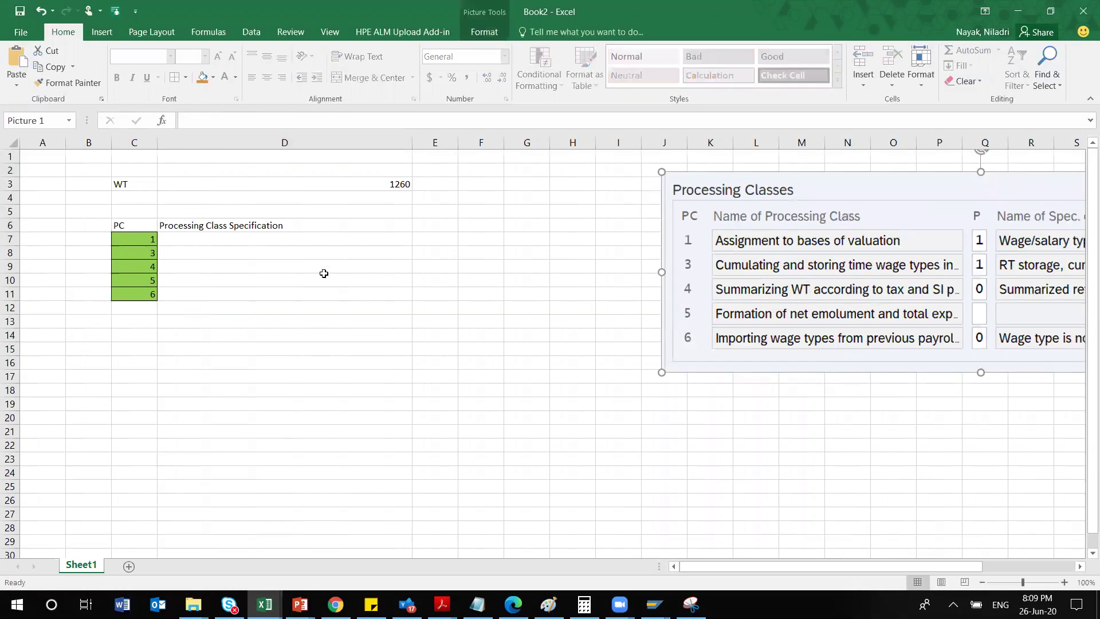
pyautogui.click(299, 245)
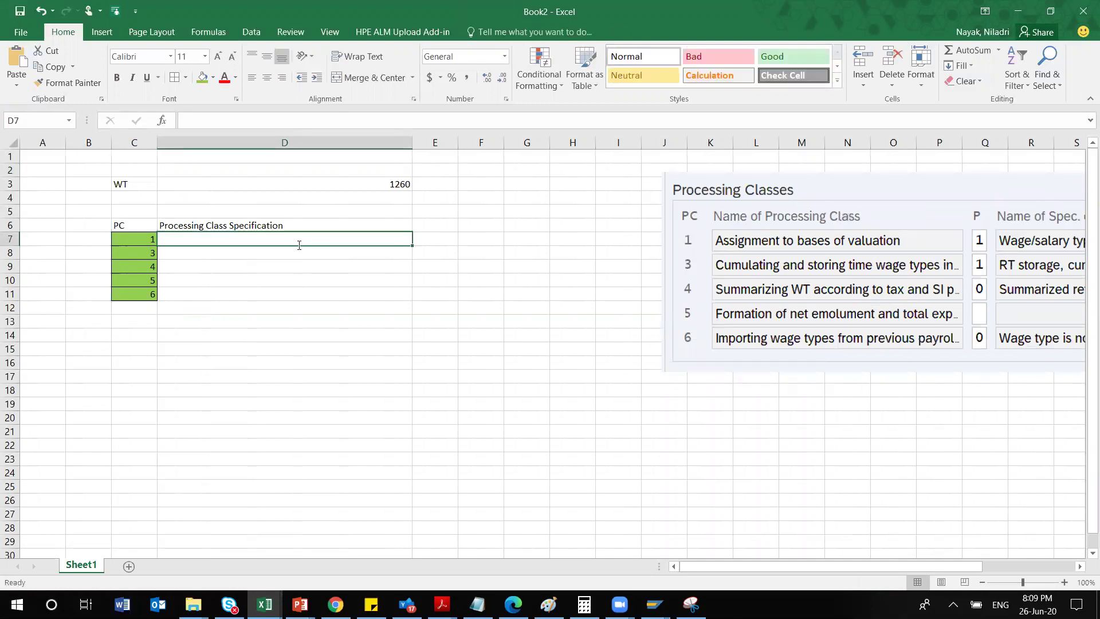
pyautogui.write('1')
pyautogui.press('Return')
pyautogui.write('1')
pyautogui.press('Return')
pyautogui.write('o')
pyautogui.press('BackSpace')
pyautogui.write('0')
pyautogui.press('Return')
pyautogui.press('Return')
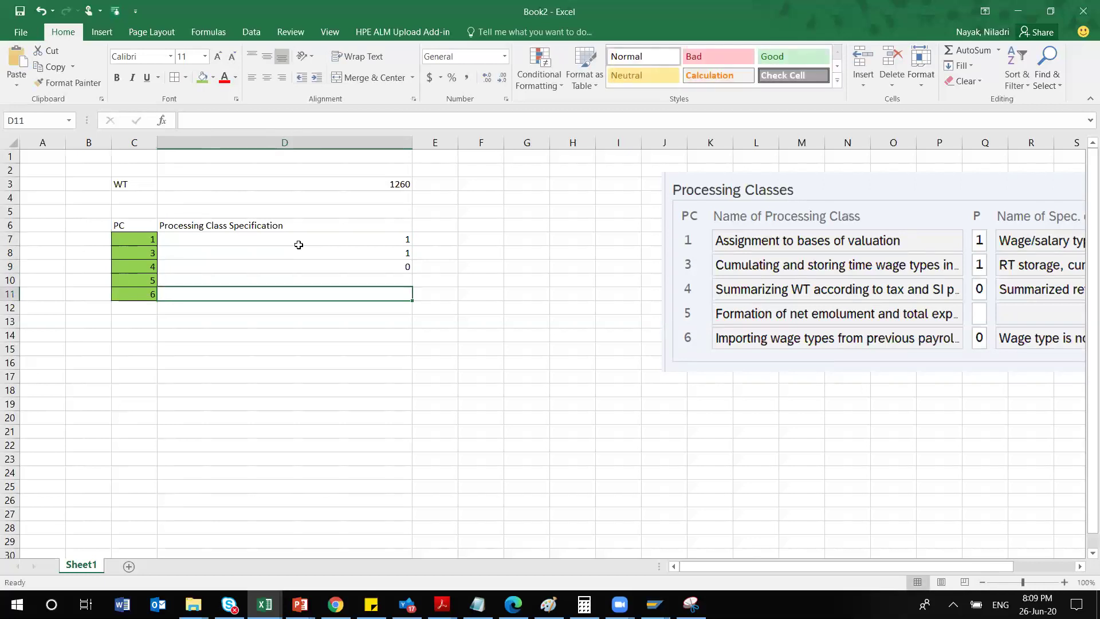
pyautogui.write('0')
pyautogui.press('Up')
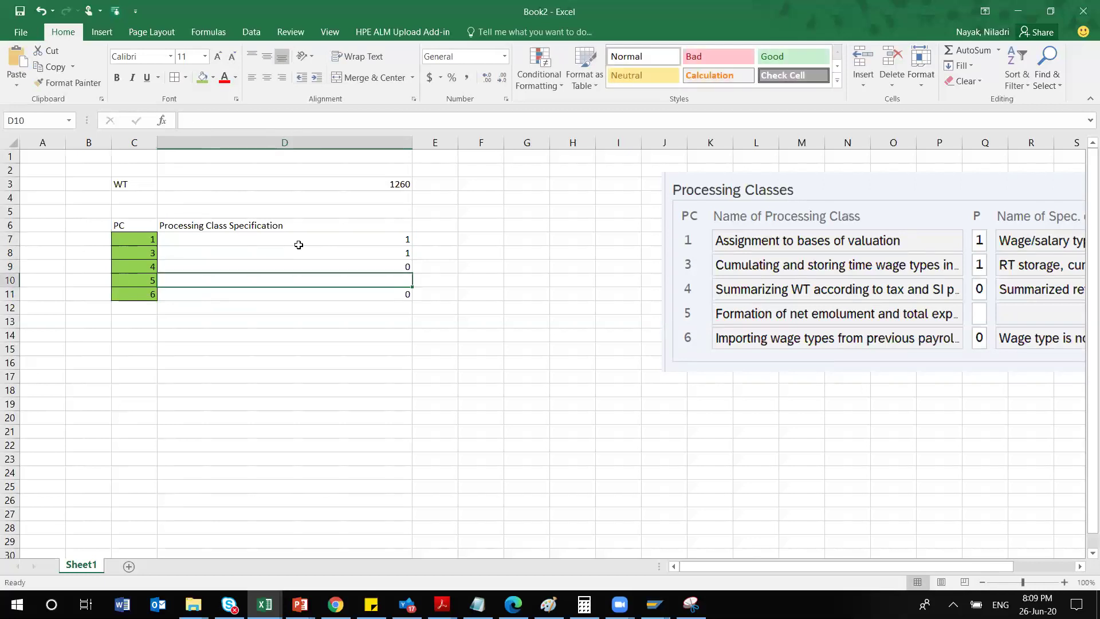
# Check the entered values and move the Processing Classes picture closer to the table.
pyautogui.press('Down')
pyautogui.press('Down')
pyautogui.press('Up')
pyautogui.press('Up')
pyautogui.press('Up')
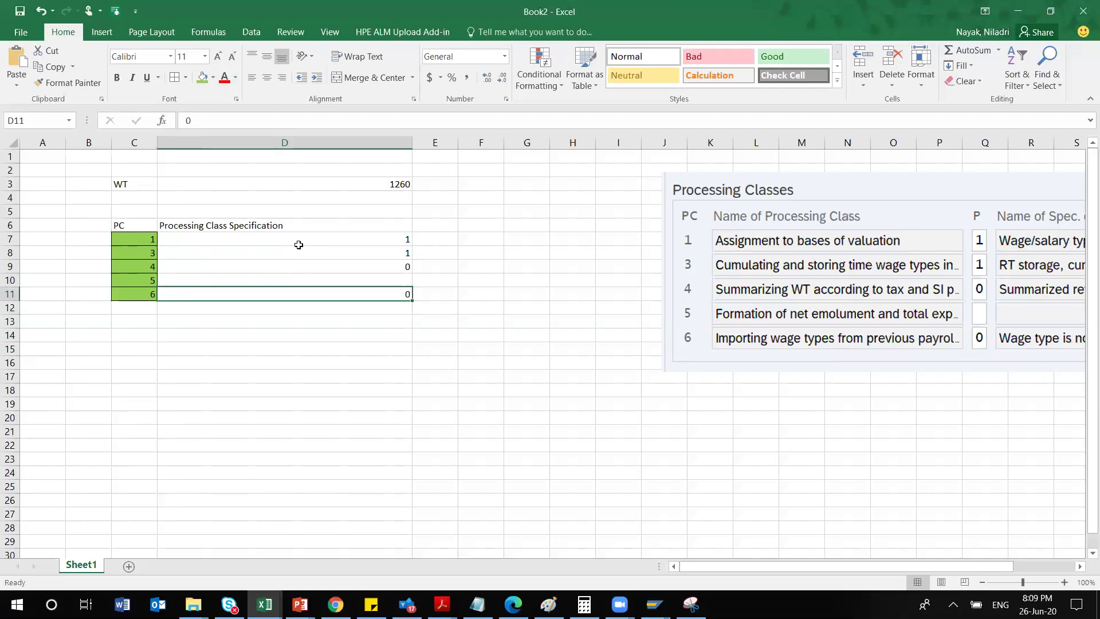
pyautogui.press('Down')
pyautogui.press('Up')
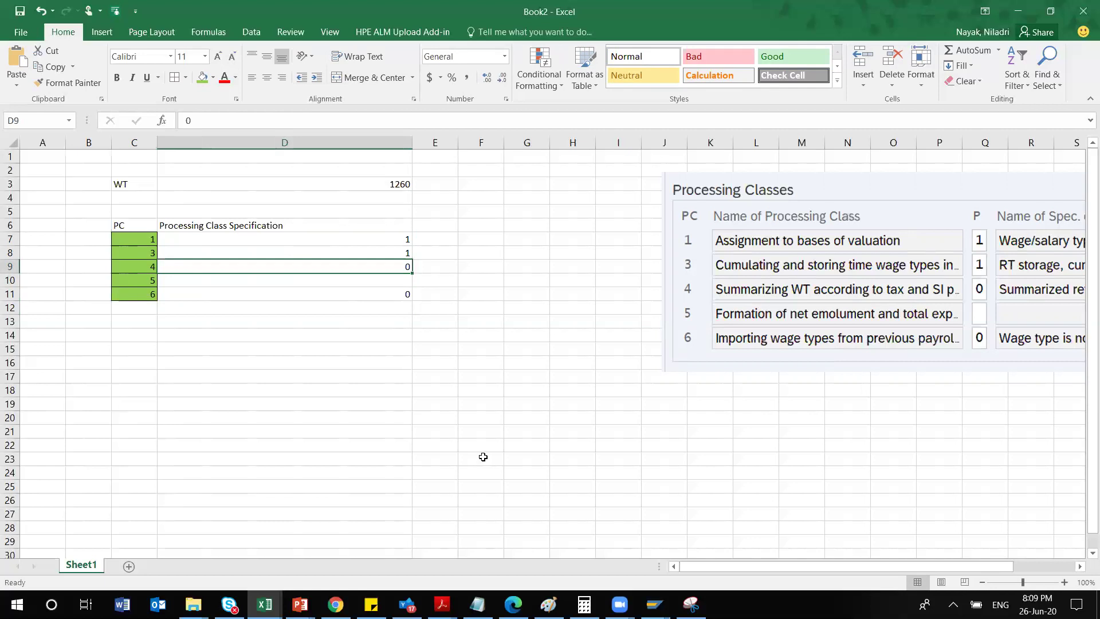
pyautogui.click(1008, 297)
pyautogui.moveTo(1008, 296); pyautogui.dragTo(841, 307)
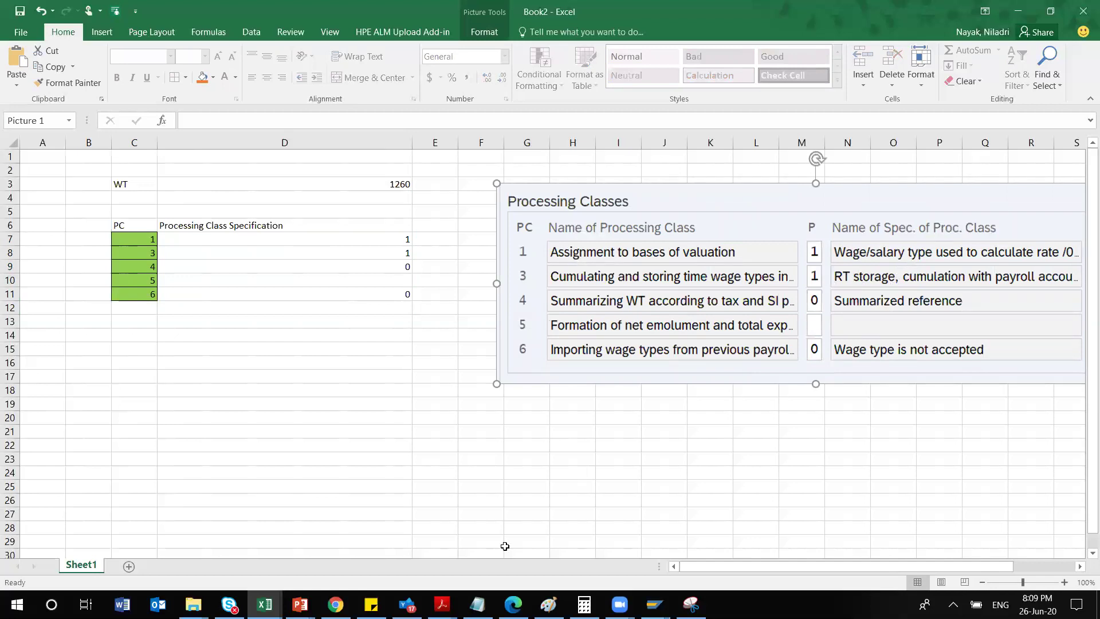
pyautogui.click(653, 605)
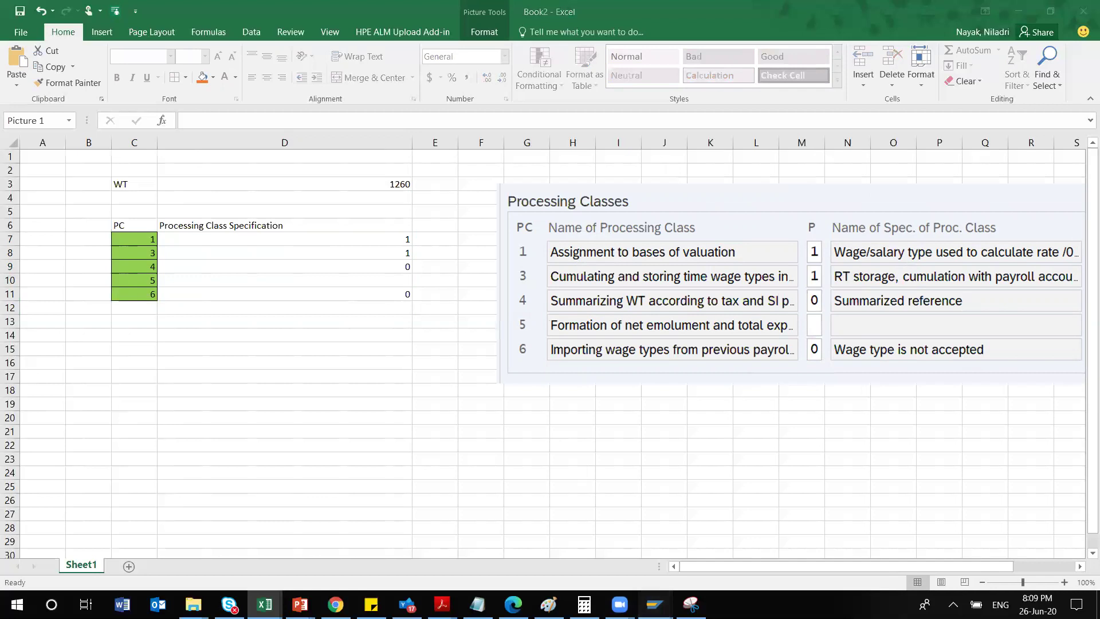
# Show the F4 list of specification options for processing class 01 in SAP.
pyautogui.moveTo(901, 551)
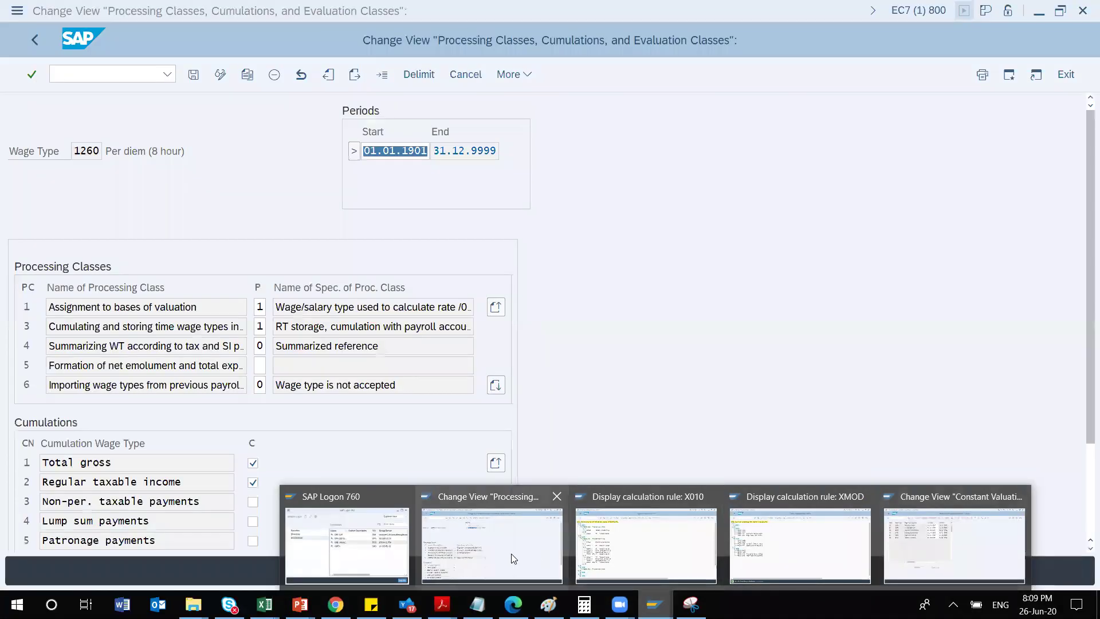
pyautogui.click(511, 554)
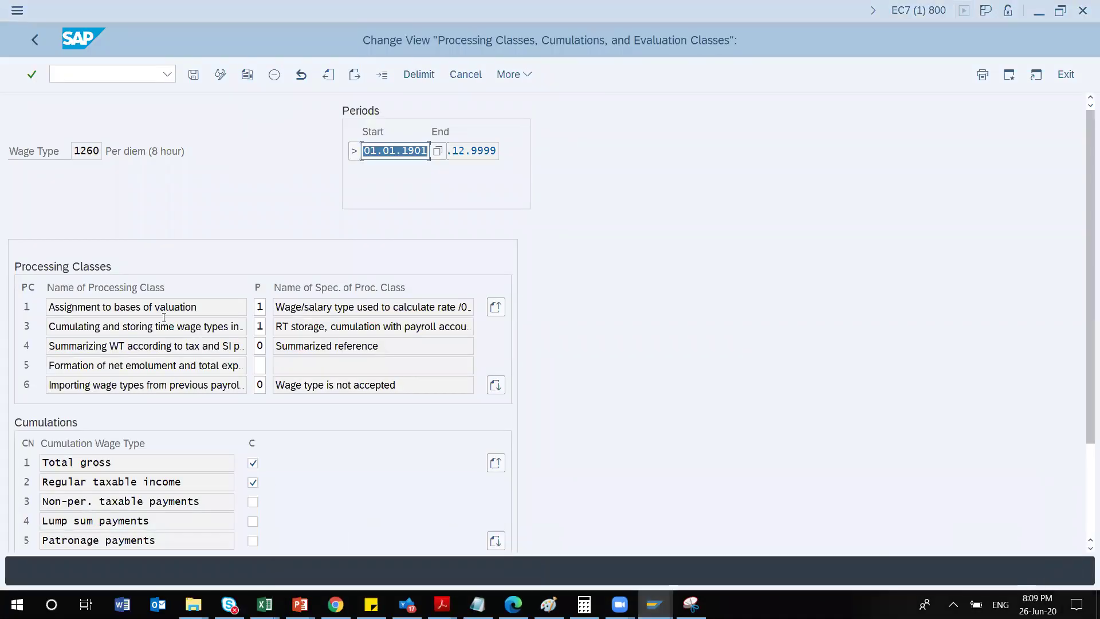
pyautogui.click(260, 307)
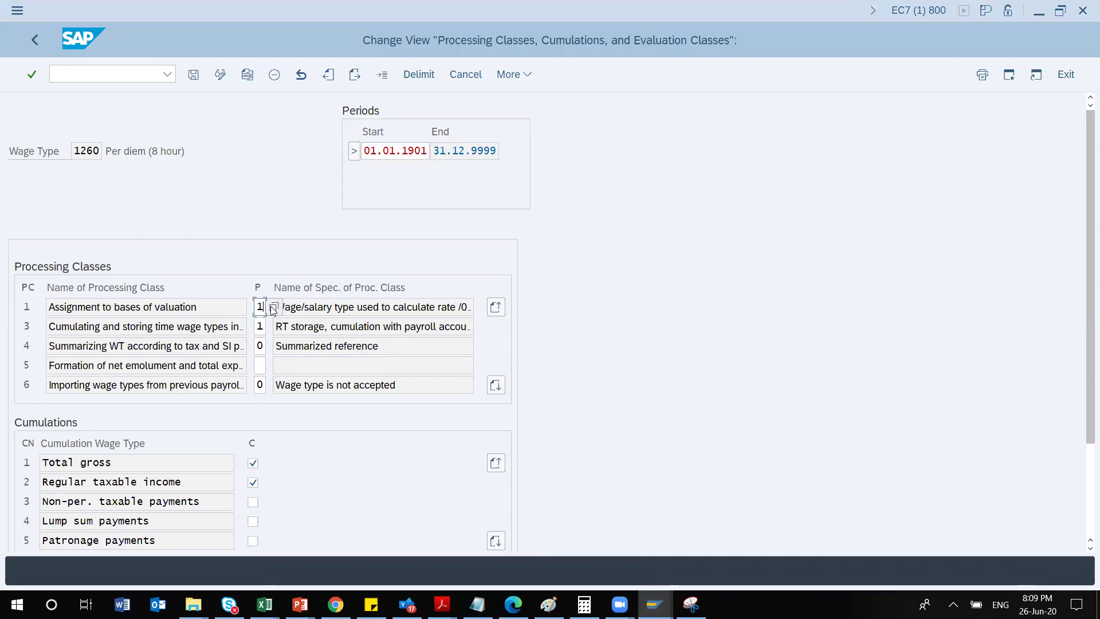
pyautogui.click(275, 307)
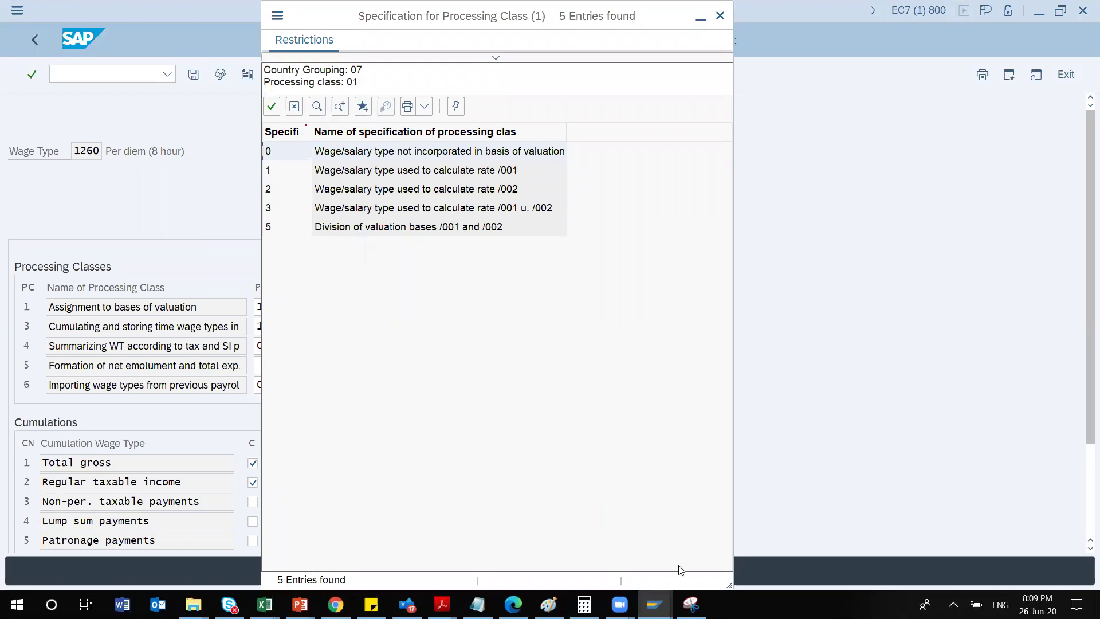
# Capture the specification options list (0, 1, 2, 3, 5) with a new Snipping Tool snip.
pyautogui.click(691, 604)
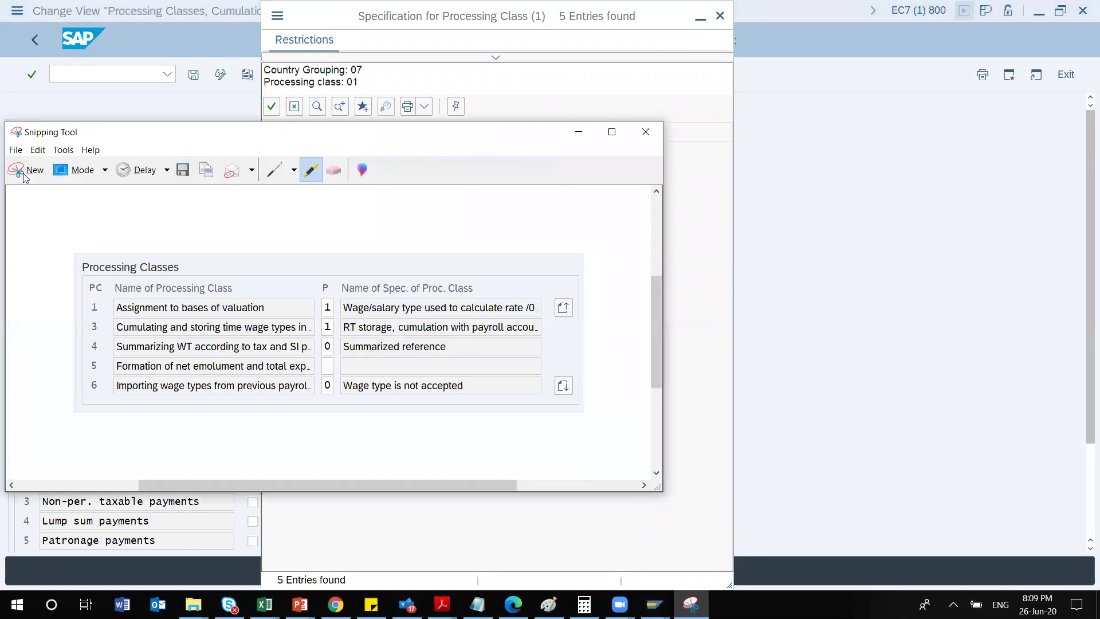
pyautogui.hotkey('ctrl', 'n')
pyautogui.moveTo(265, 59); pyautogui.dragTo(615, 262)
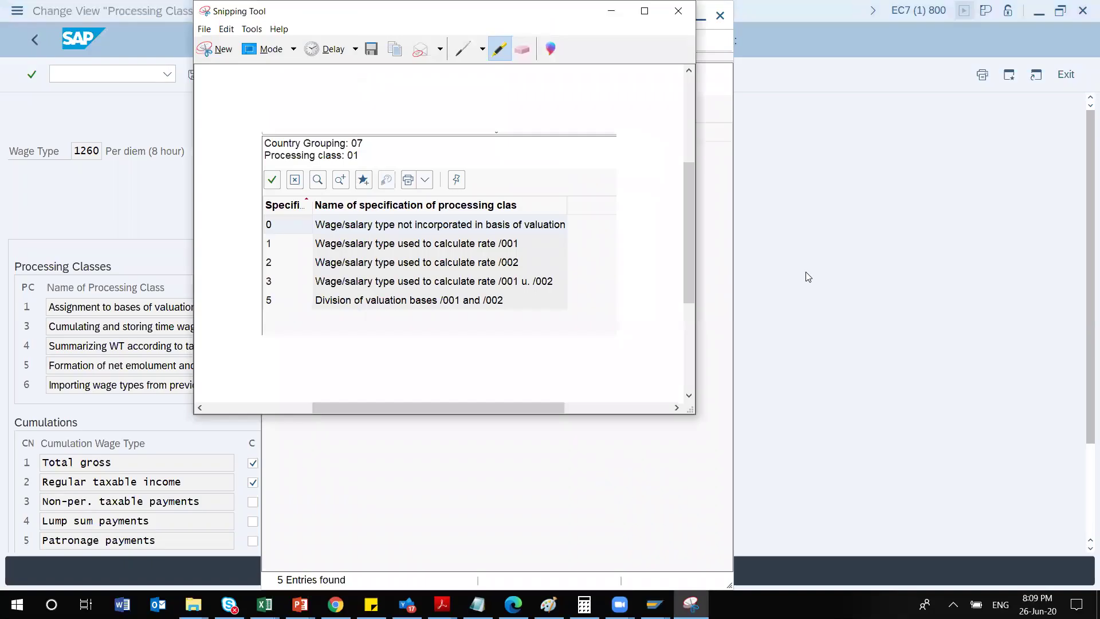
pyautogui.click(826, 300)
# Paste the class 01 specification options snip into Book2 below the table.
pyautogui.moveTo(265, 604)
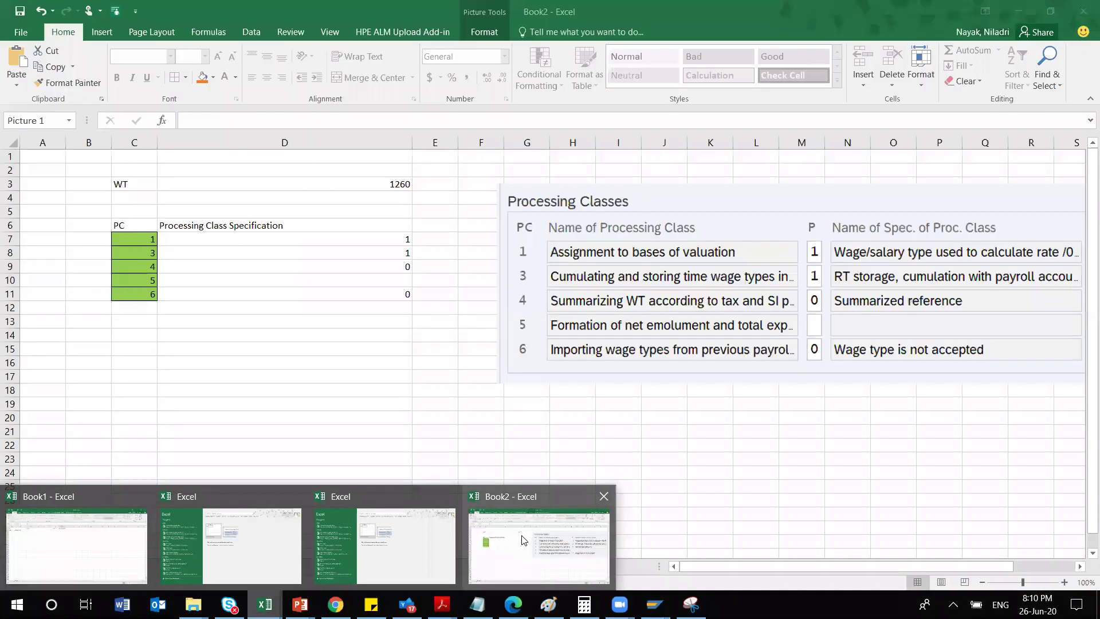
pyautogui.click(523, 540)
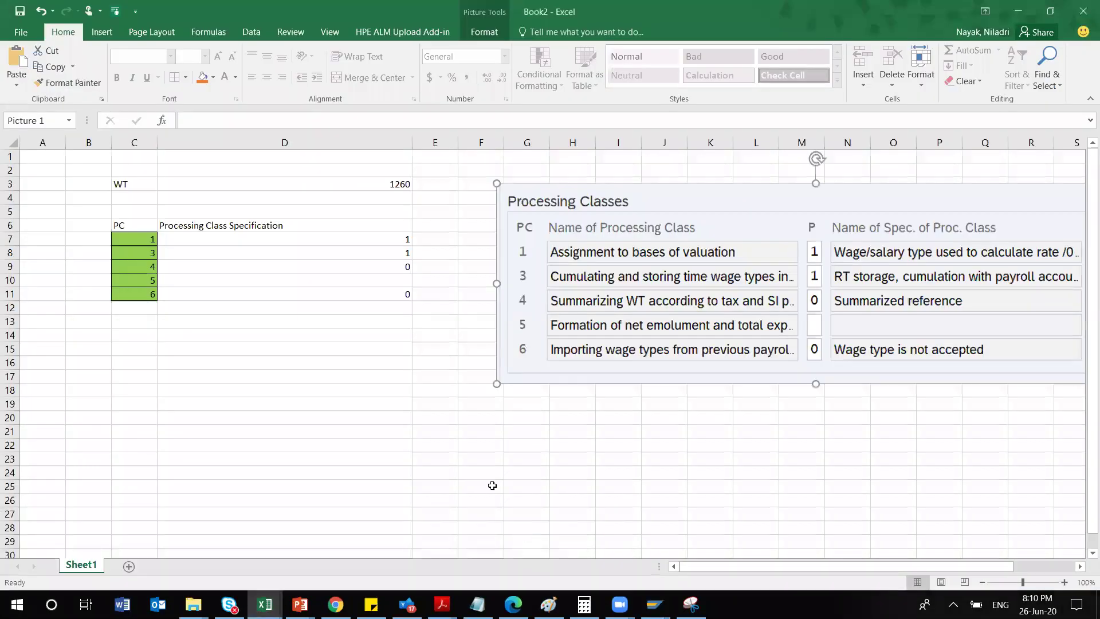
pyautogui.click(389, 437)
pyautogui.hotkey('ctrl', 'v')
pyautogui.moveTo(399, 449); pyautogui.dragTo(343, 374)
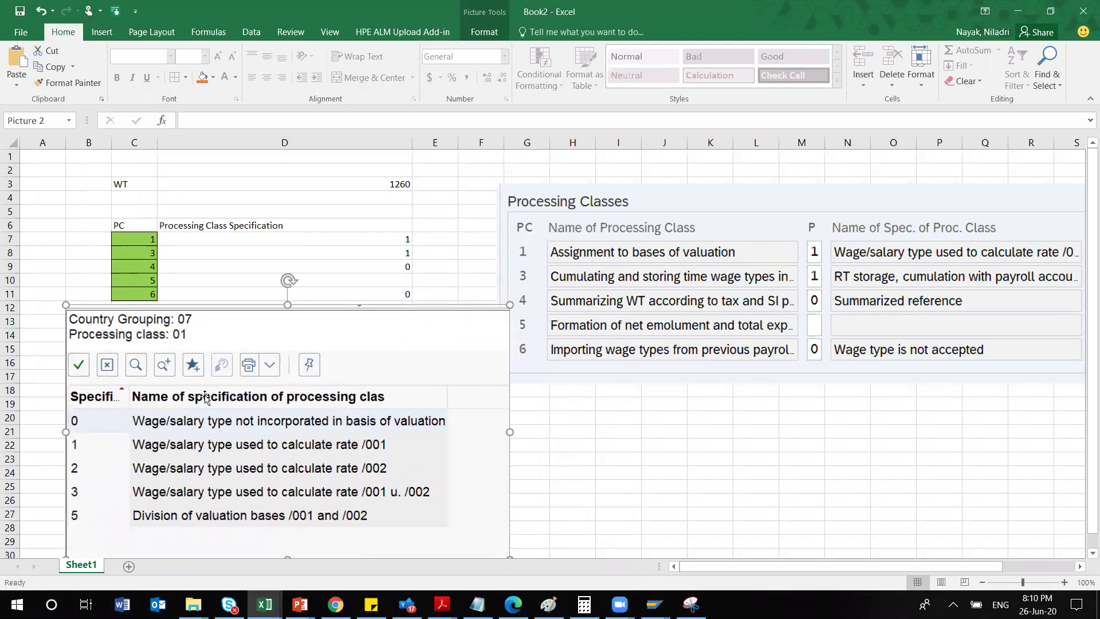
pyautogui.click(301, 238)
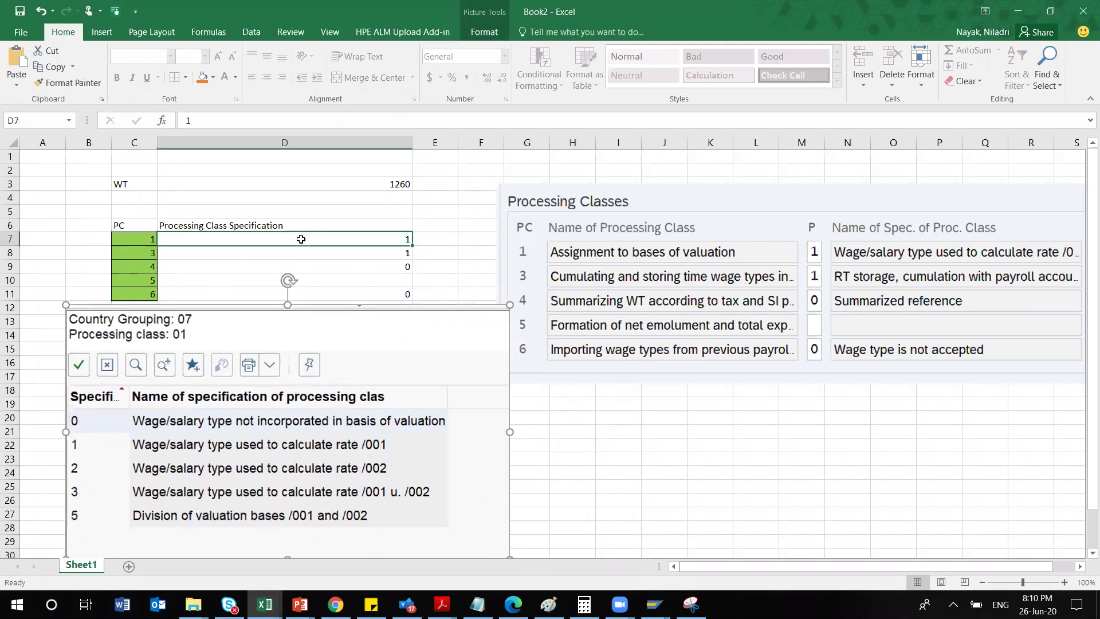
# Change cell D7's specification value from 1 to 0,1,2,3,5.
pyautogui.click(181, 123)
pyautogui.write('0,1,2,3,5')
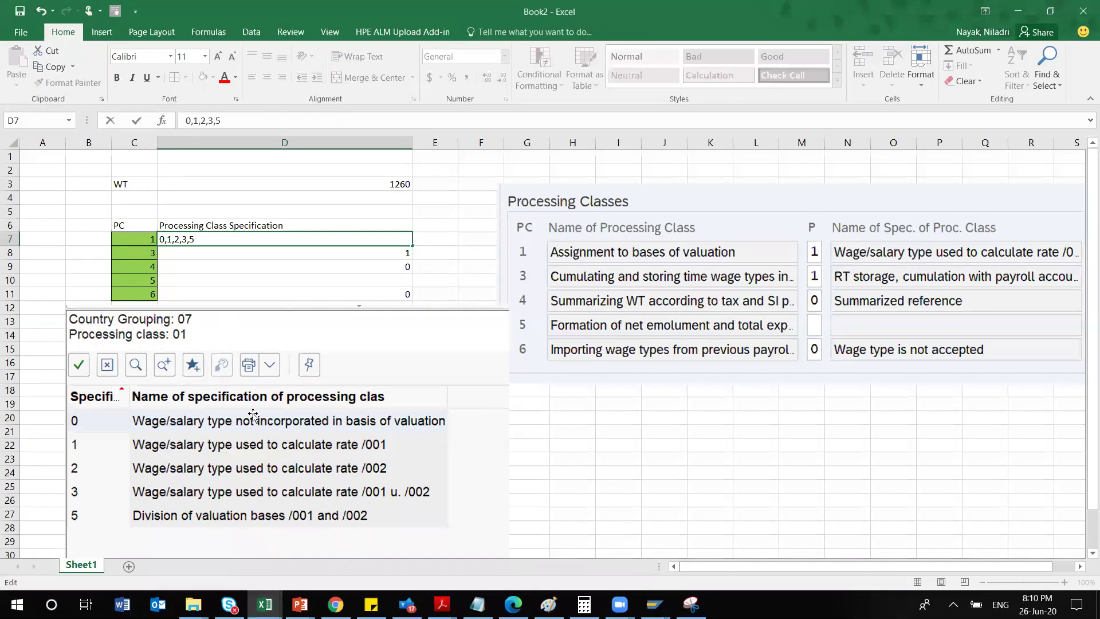
pyautogui.click(292, 446)
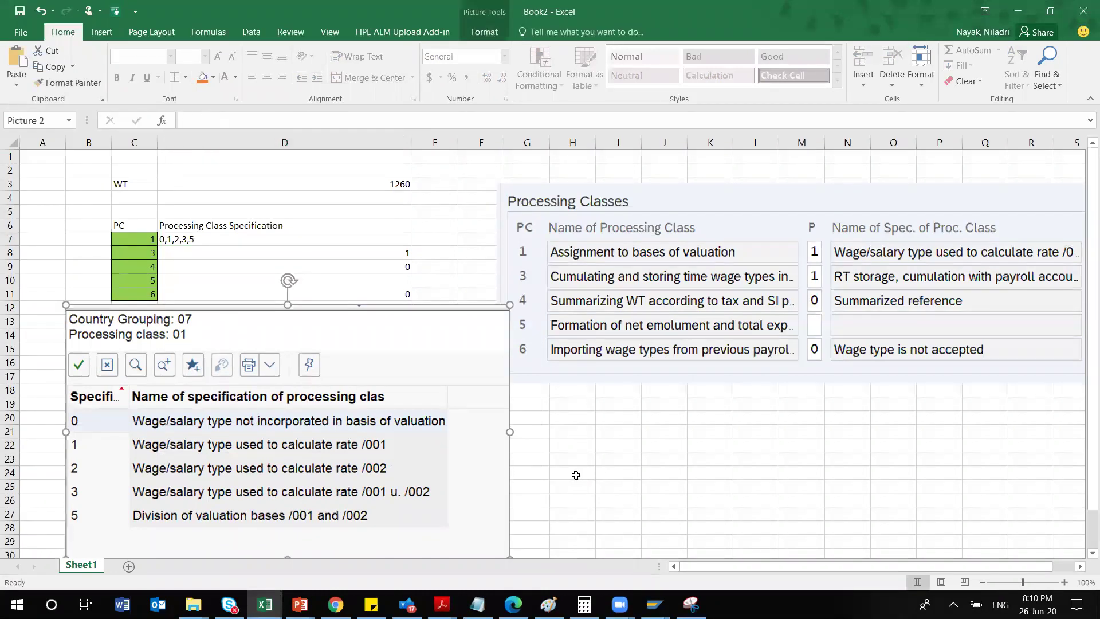
pyautogui.click(576, 475)
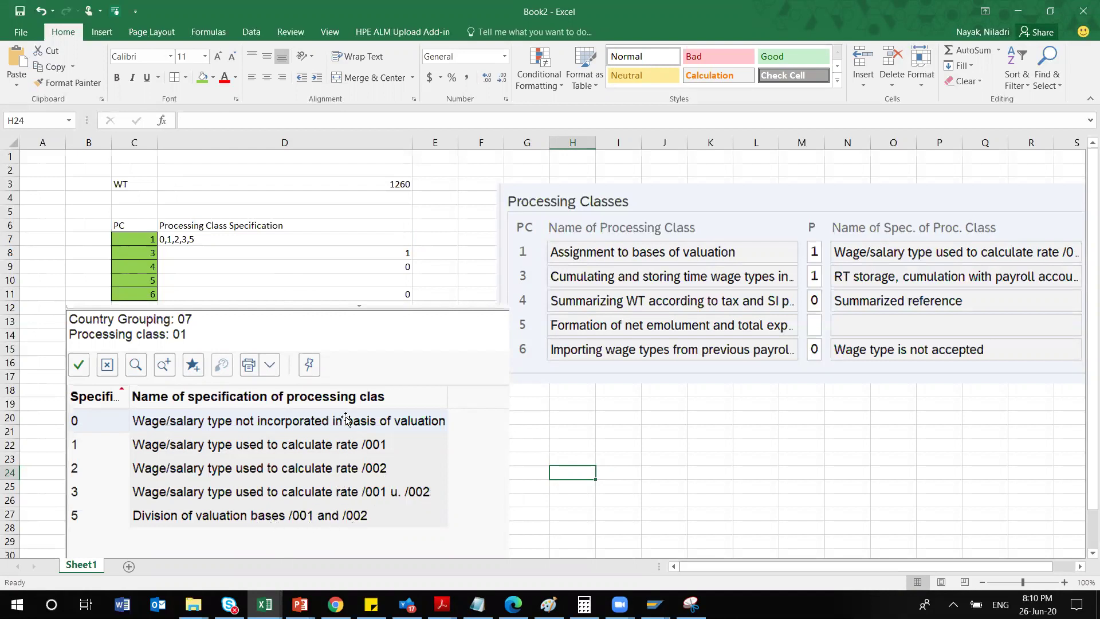
pyautogui.click(258, 243)
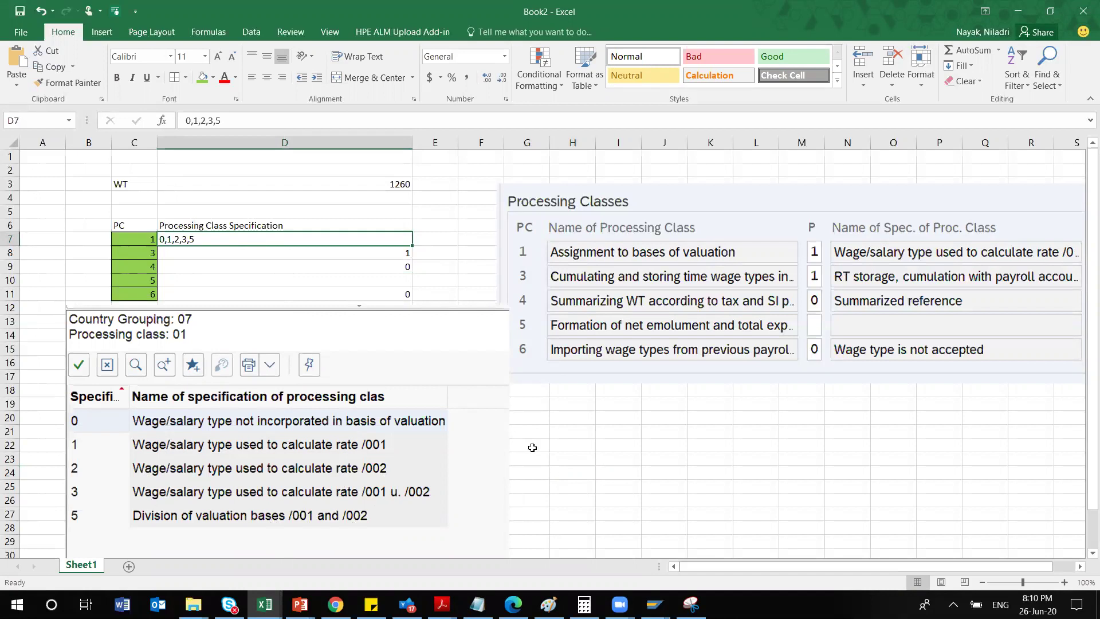
pyautogui.click(643, 445)
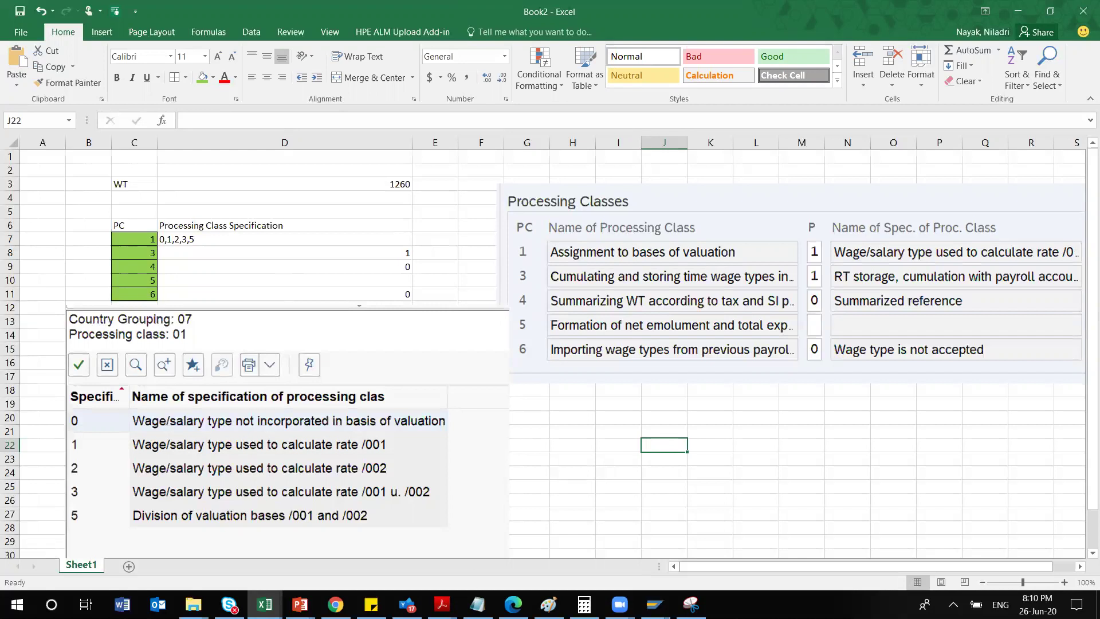
pyautogui.click(442, 604)
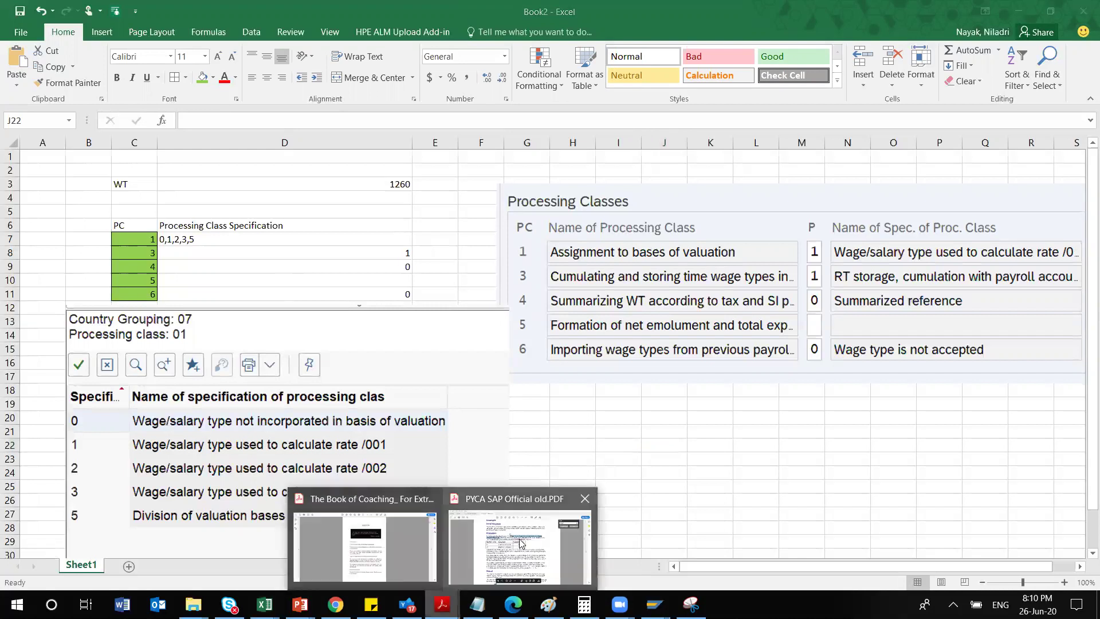
# Bring up the PYCA SAP Official old.pdf manual in Acrobat and scroll down a few pages.
pyautogui.click(520, 542)
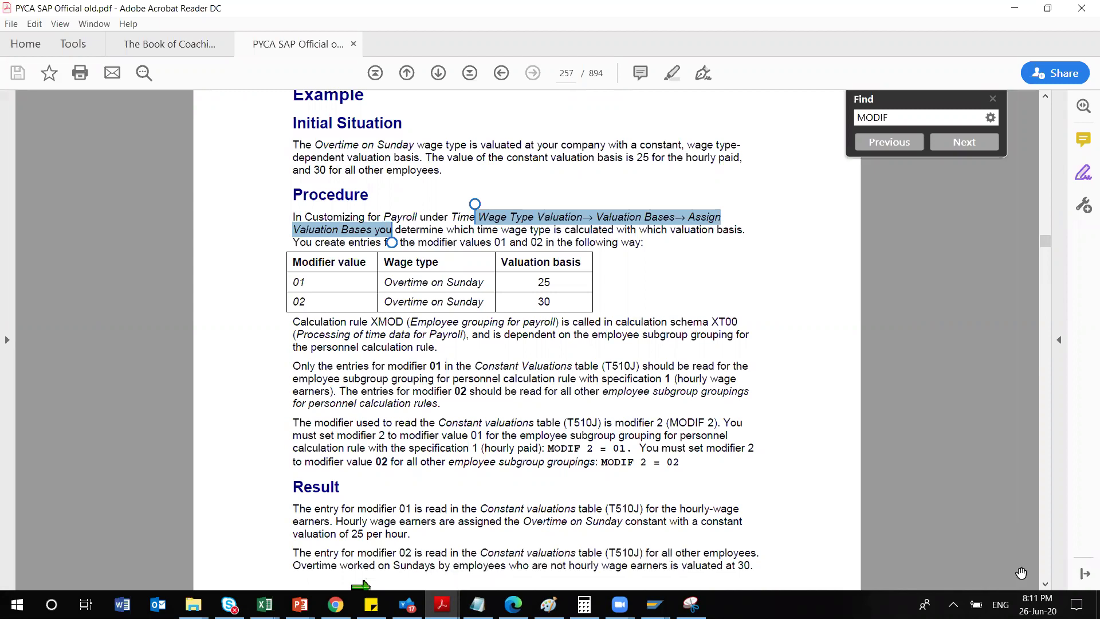
pyautogui.scroll(-4, 1045, 579)
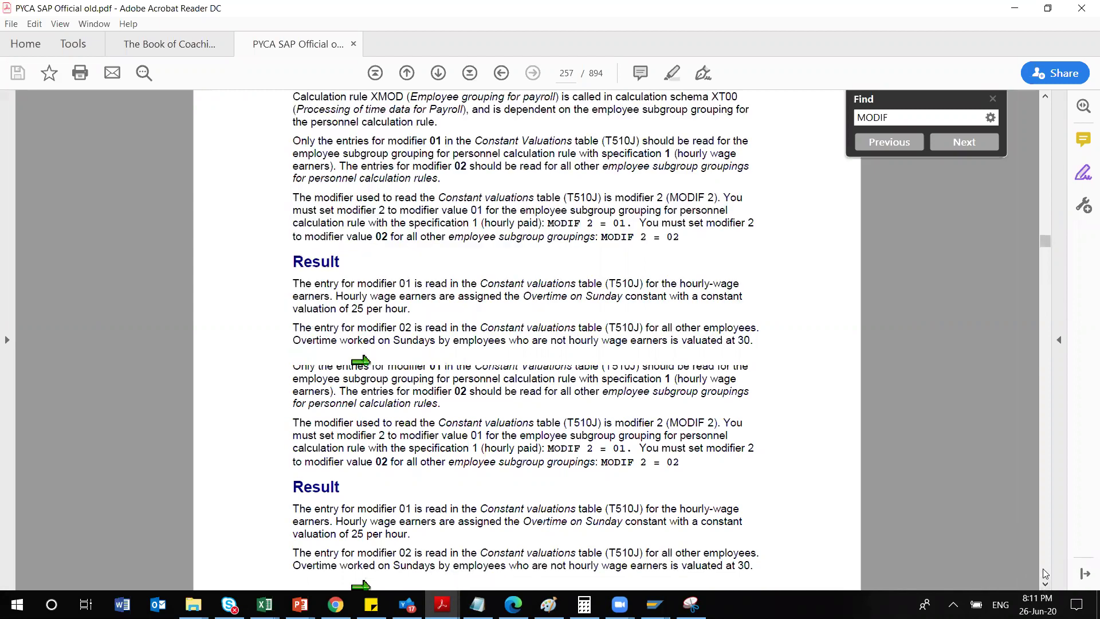
pyautogui.scroll(-3, 1043, 569)
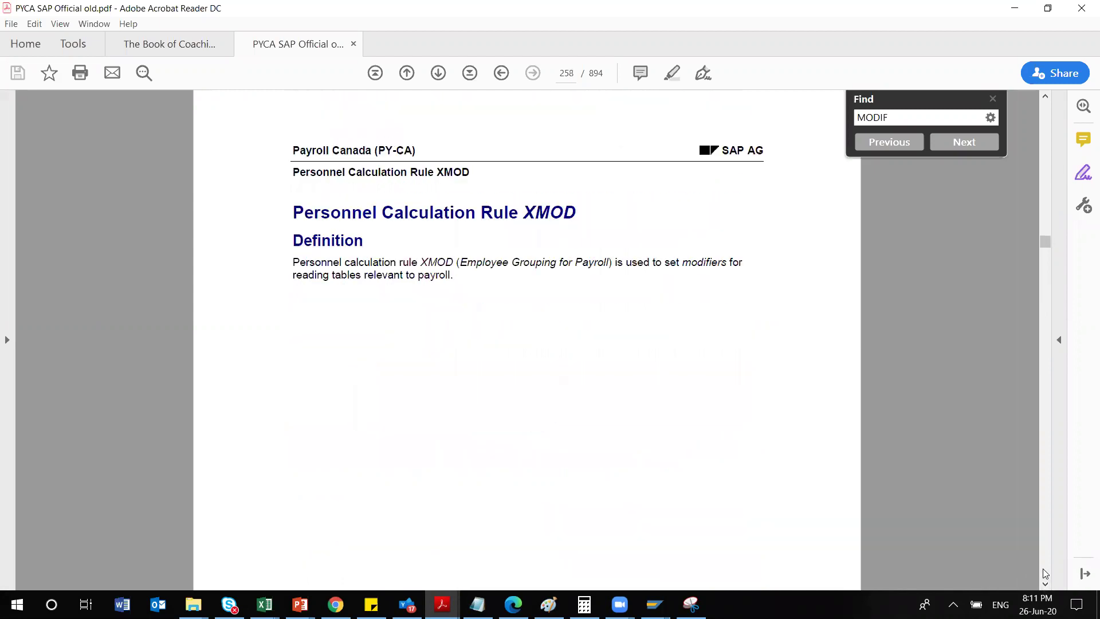
pyautogui.scroll(-10, 1043, 568)
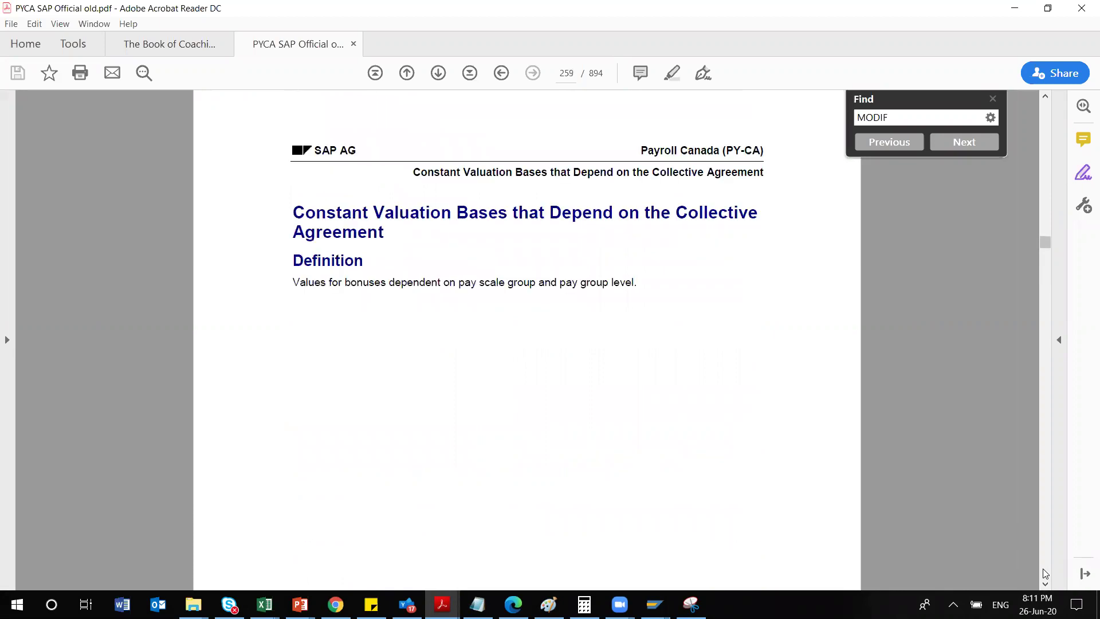
pyautogui.scroll(-10, 1043, 569)
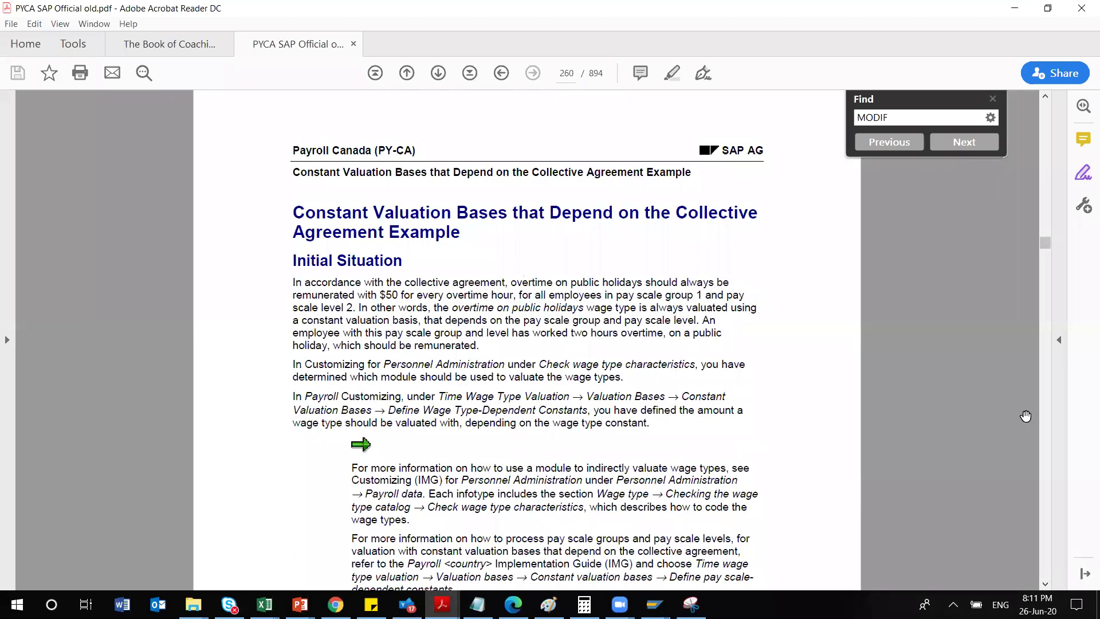
# Page back up to page 251, Technical Procedure for Wage Type Valuation using Valuation Bases.
pyautogui.click(1044, 219)
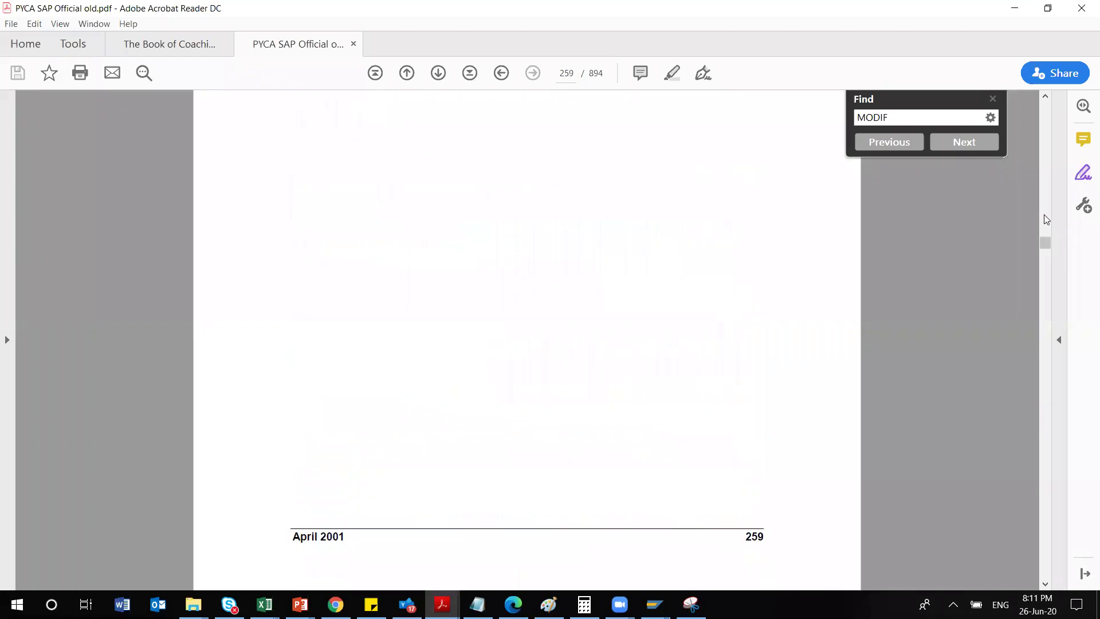
pyautogui.click(1044, 216)
pyautogui.click(1044, 215)
pyautogui.click(1044, 216)
pyautogui.click(1044, 215)
pyautogui.click(1043, 214)
pyautogui.click(1044, 215)
pyautogui.click(1044, 214)
pyautogui.click(1044, 214)
pyautogui.click(1044, 214)
pyautogui.click(1043, 214)
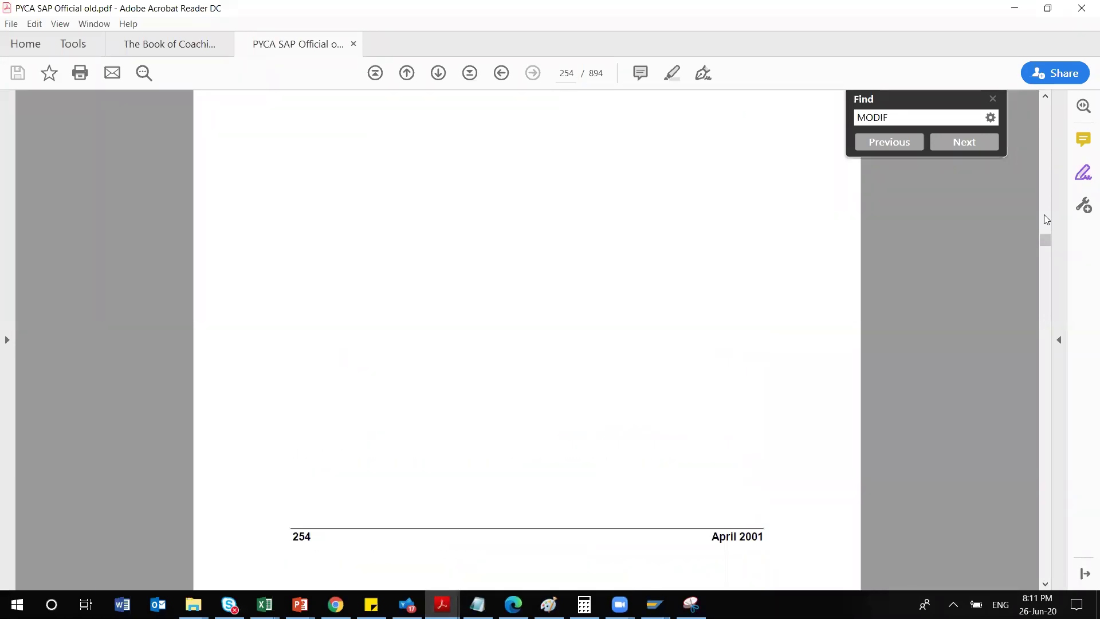
pyautogui.click(1044, 215)
pyautogui.click(1043, 219)
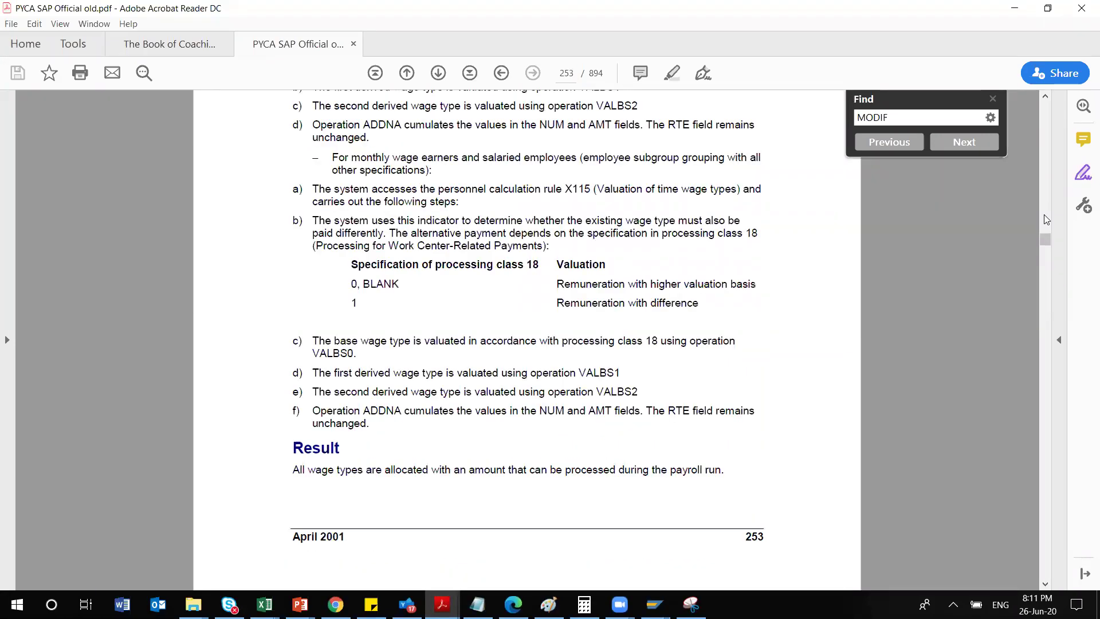
pyautogui.click(1044, 219)
pyautogui.click(1045, 219)
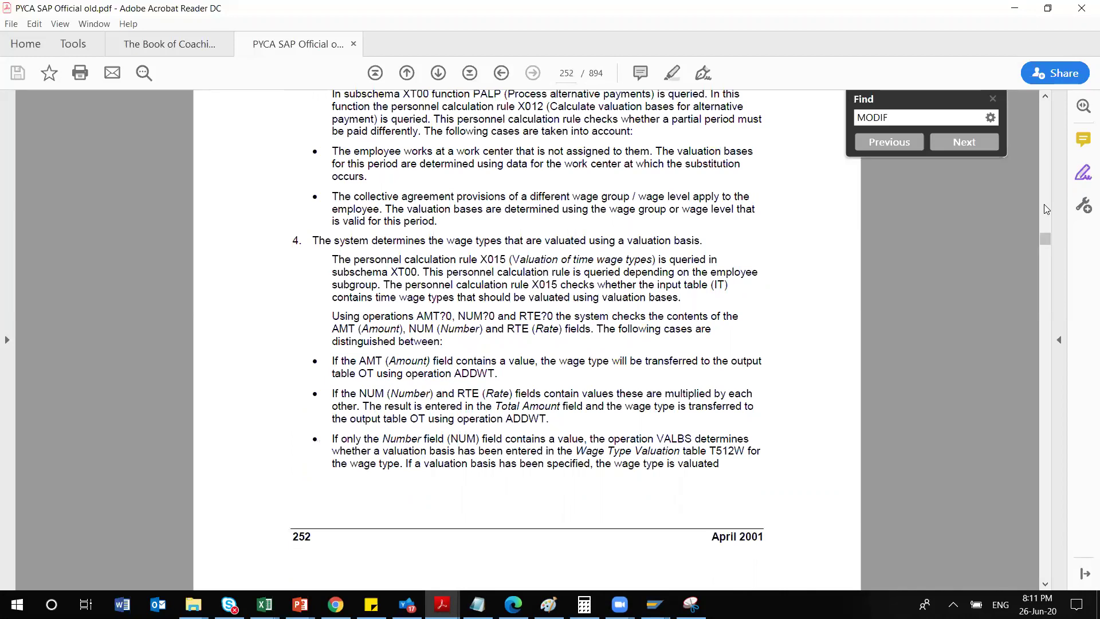
pyautogui.click(1044, 195)
pyautogui.click(1044, 199)
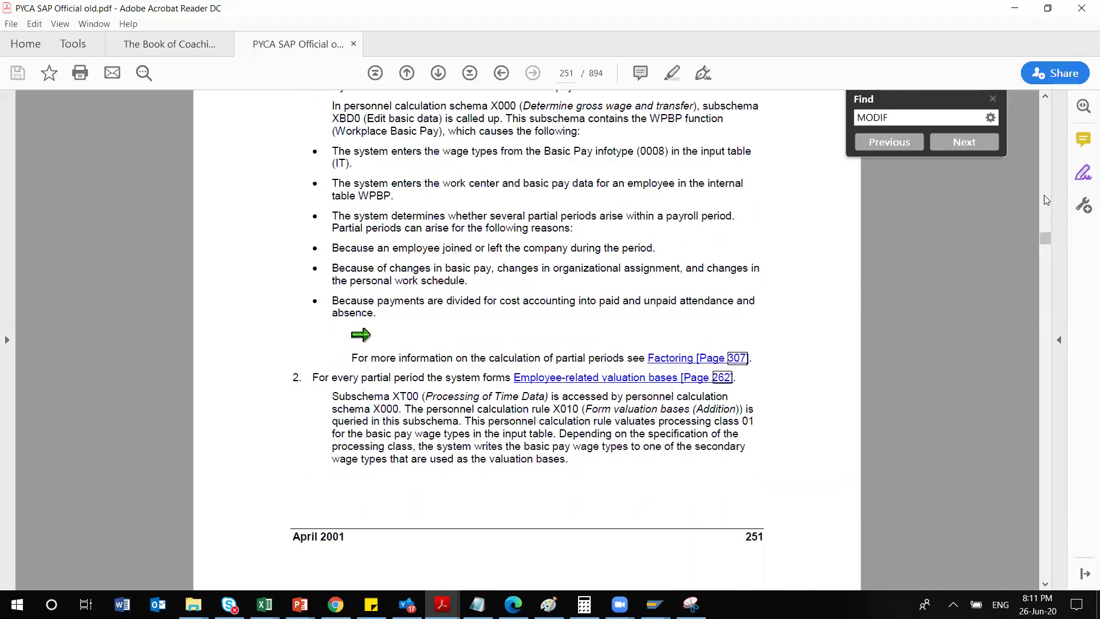
pyautogui.click(1046, 200)
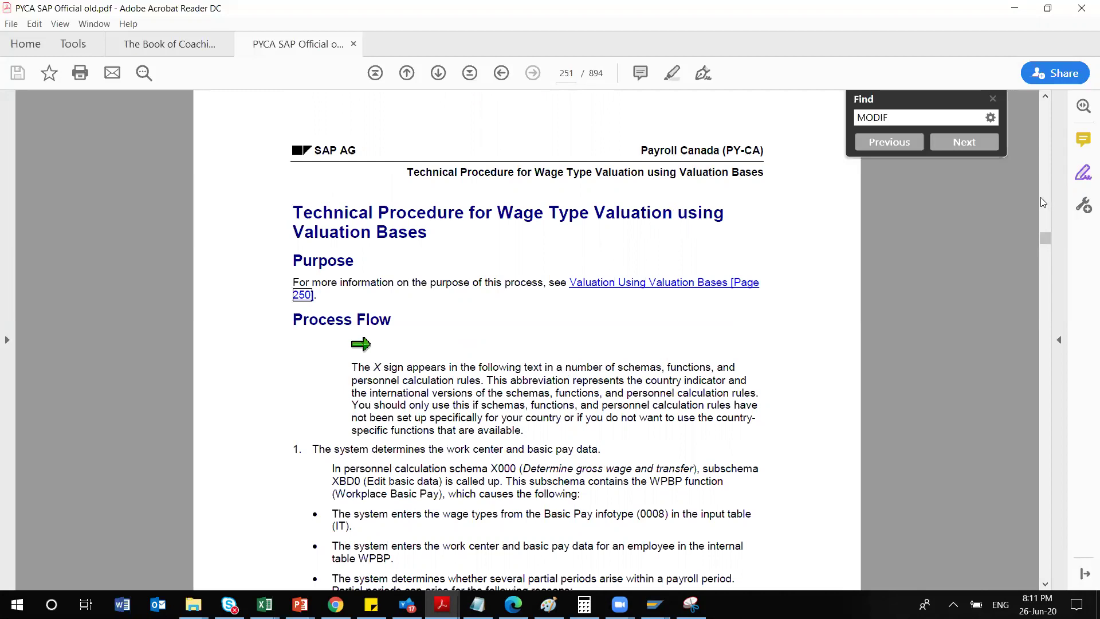
# Highlight the Wage Type Valuation heading and Customizing path on page 247, then go to page 248.
pyautogui.scroll(10, 1043, 202)
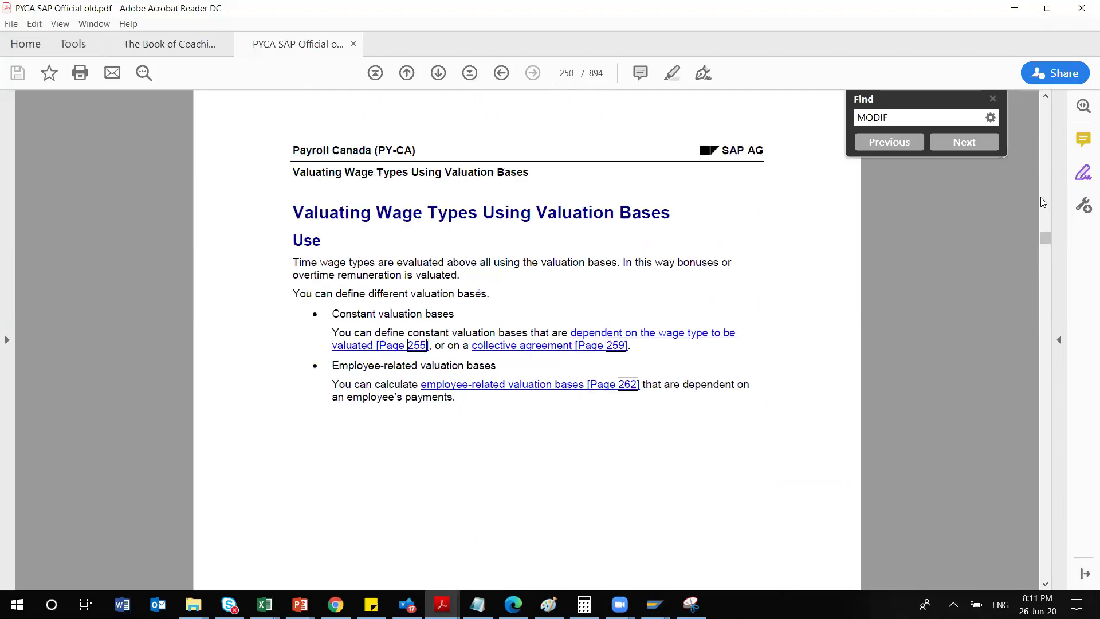
pyautogui.scroll(10, 1043, 201)
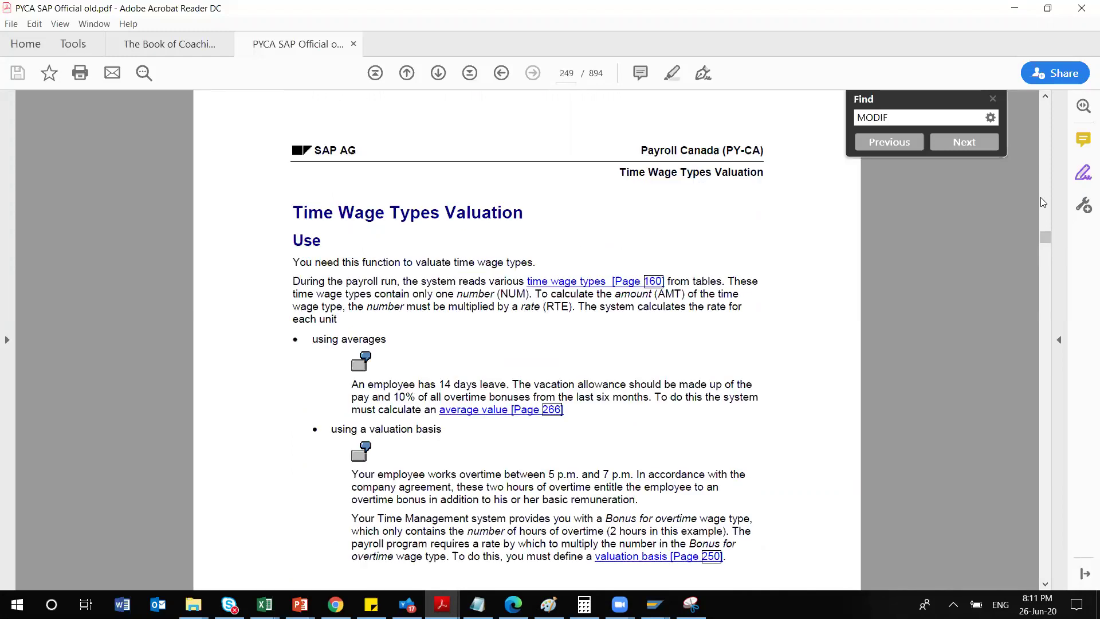
pyautogui.scroll(10, 1043, 201)
pyautogui.scroll(10, 1043, 202)
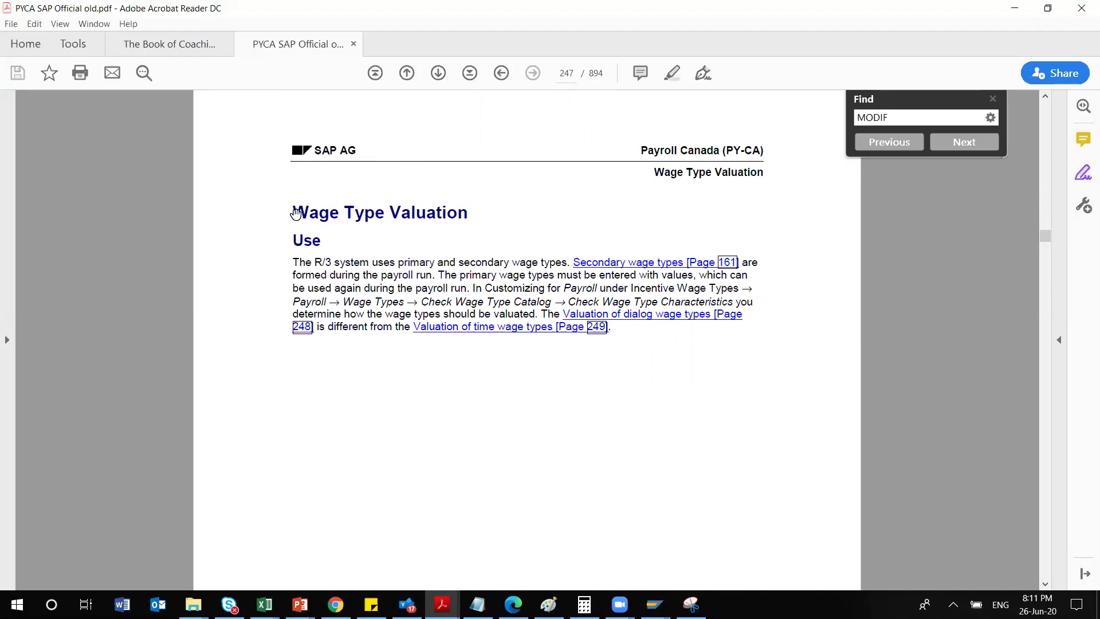
pyautogui.moveTo(293, 213); pyautogui.dragTo(344, 215)
pyautogui.moveTo(411, 215); pyautogui.dragTo(440, 220)
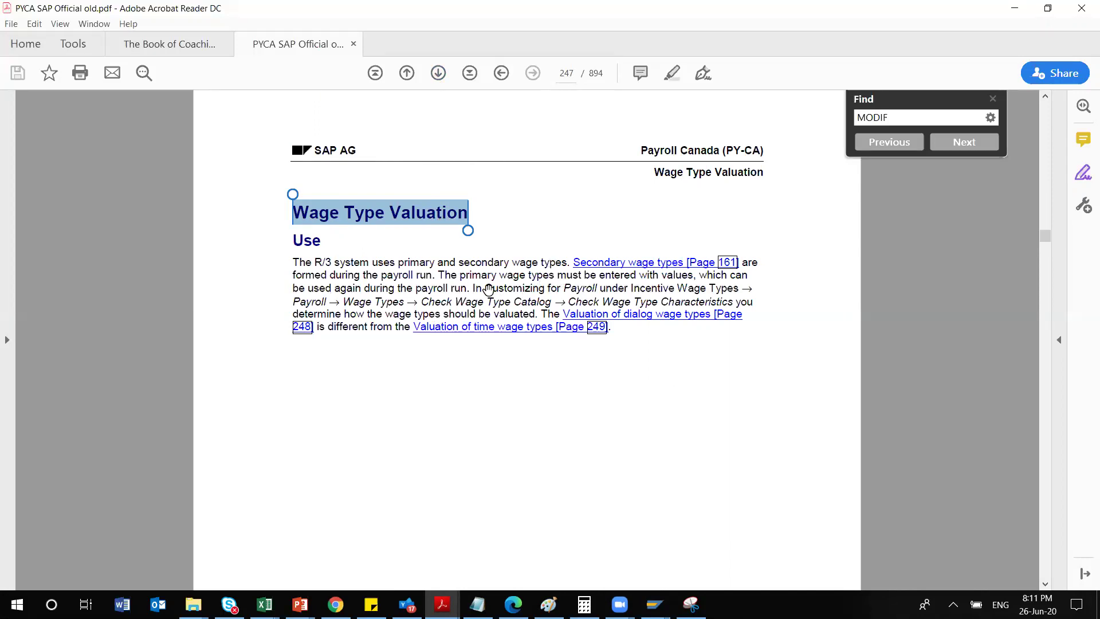
pyautogui.moveTo(485, 288); pyautogui.dragTo(565, 302)
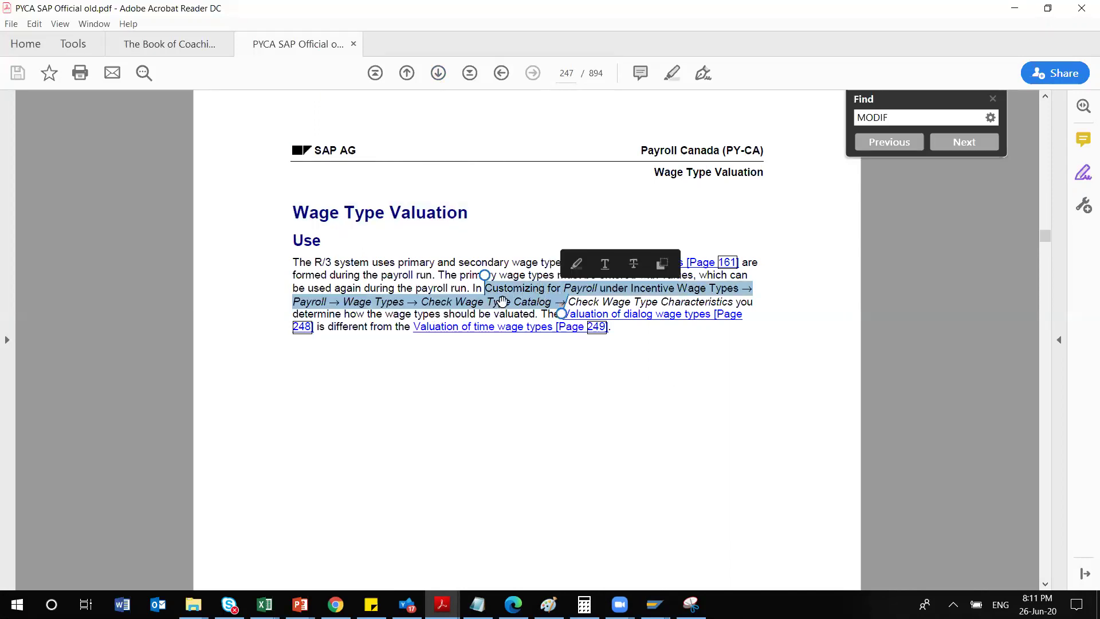
pyautogui.click(438, 74)
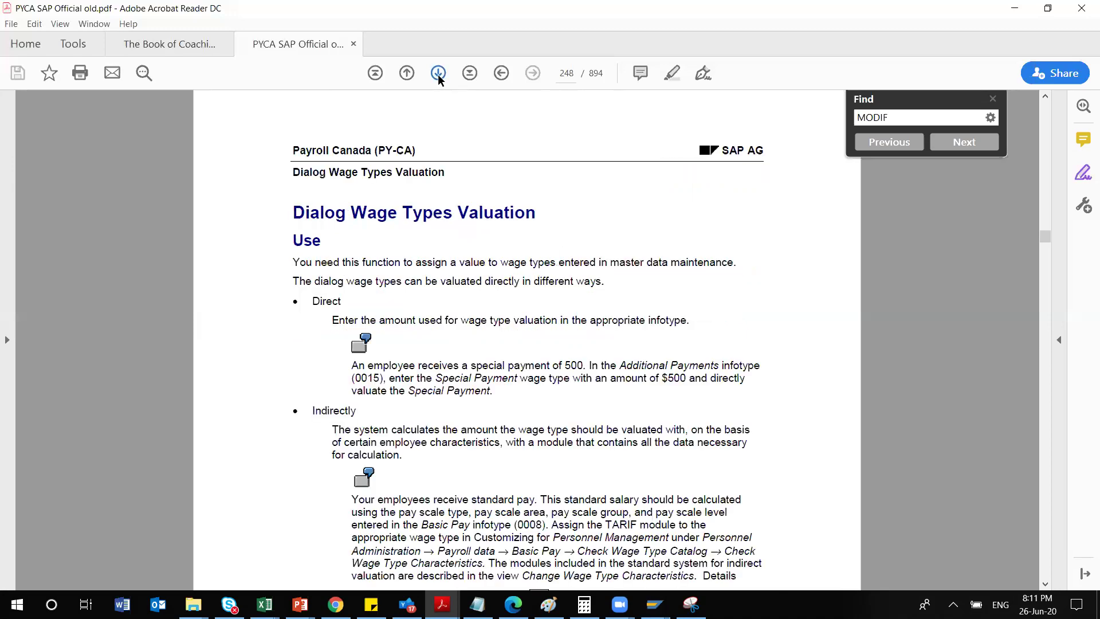
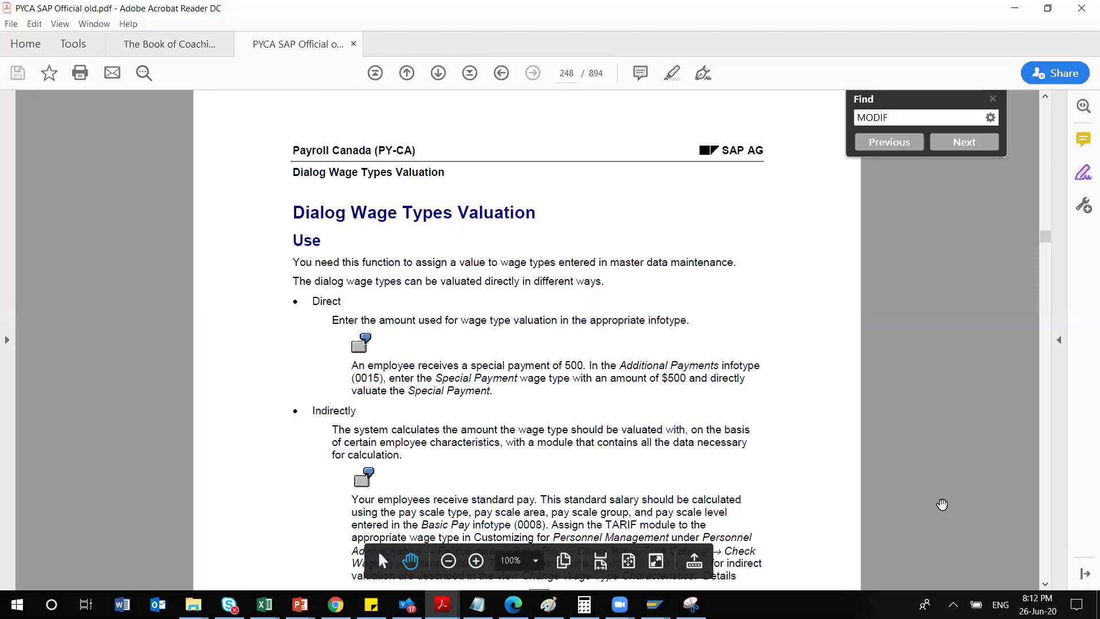
# Select the TARIF module customizing path on page 248, then advance to page 249.
pyautogui.click(1045, 585)
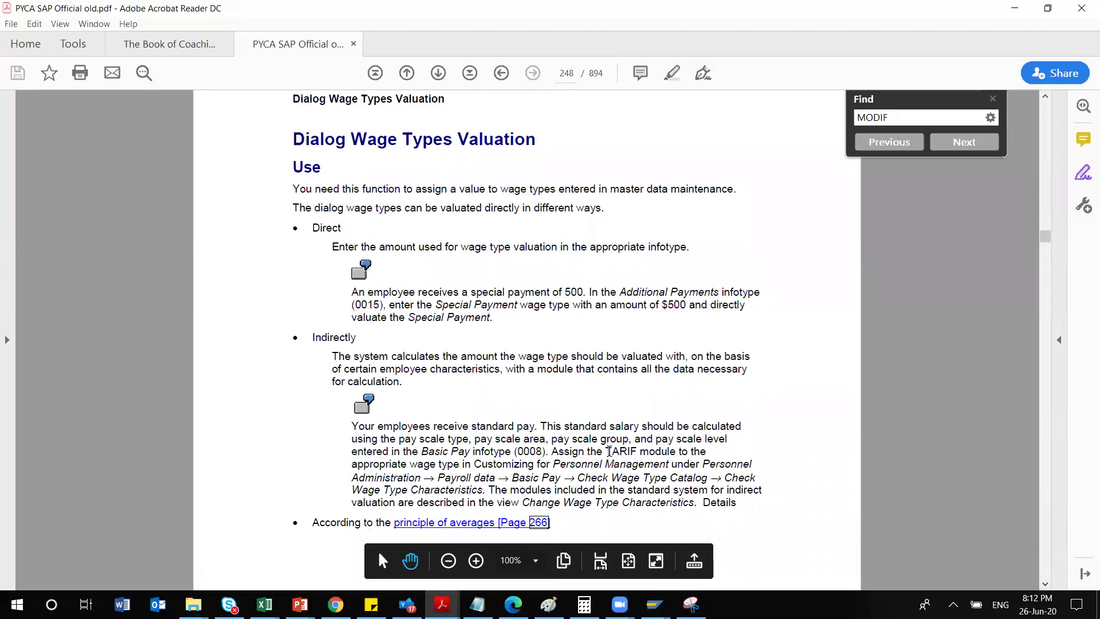
pyautogui.moveTo(606, 451); pyautogui.dragTo(649, 477)
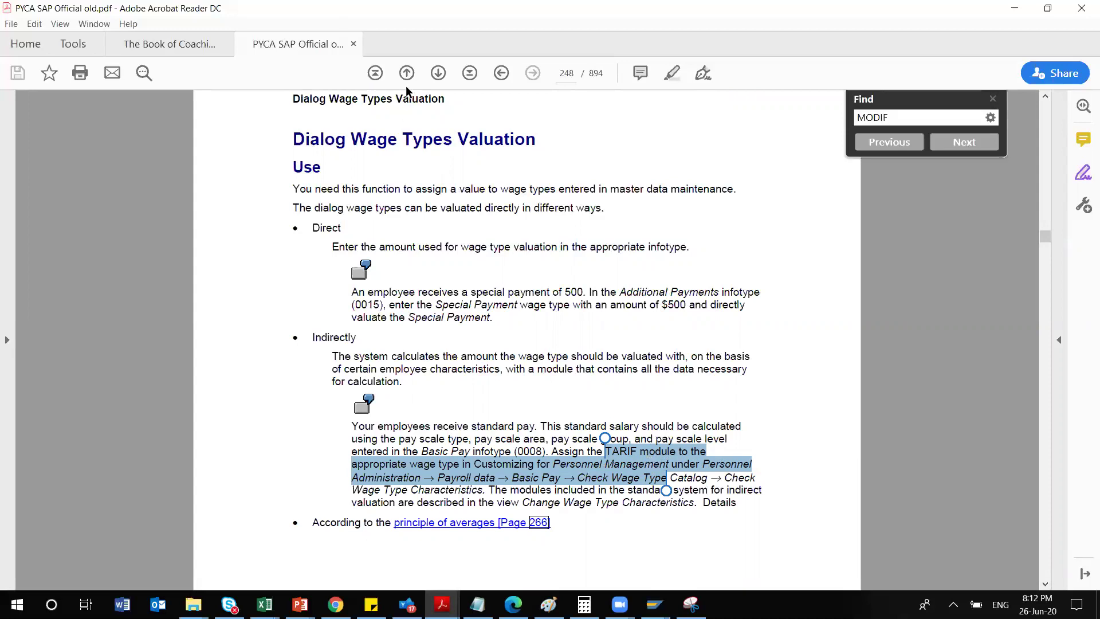
pyautogui.click(440, 75)
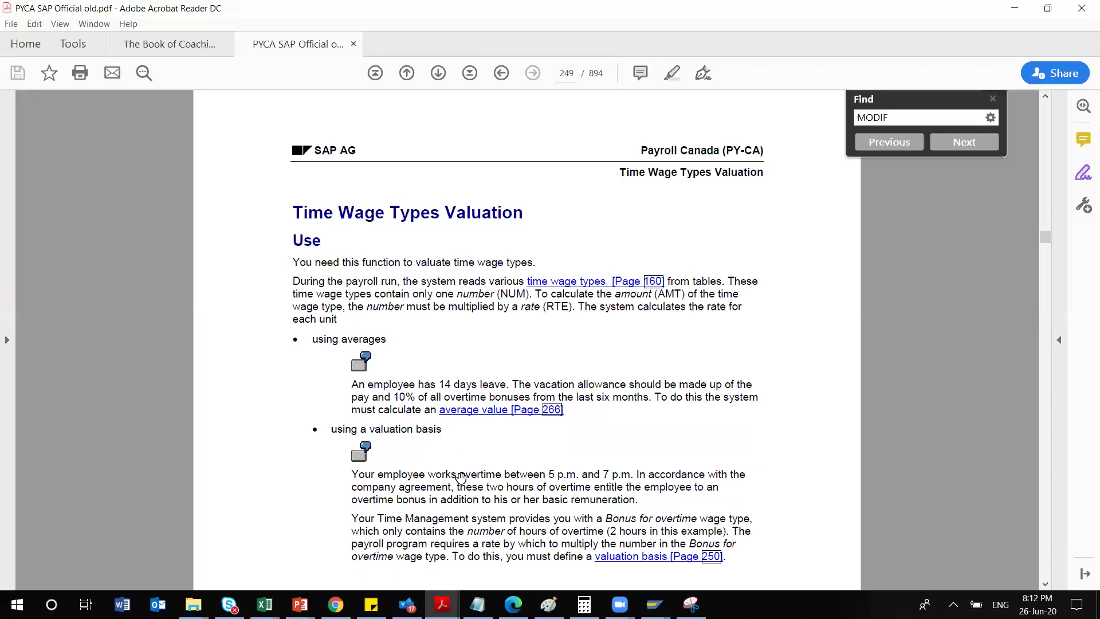
# Highlight 'overtime between' in green and scroll down to page 250.
pyautogui.moveTo(460, 475); pyautogui.dragTo(546, 475)
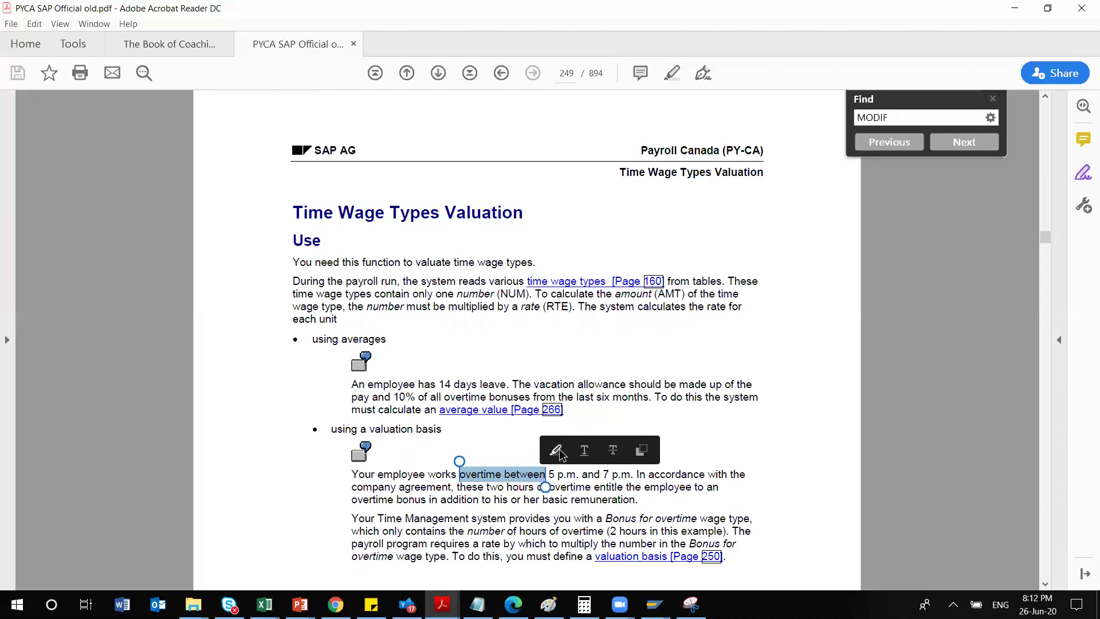
pyautogui.click(555, 450)
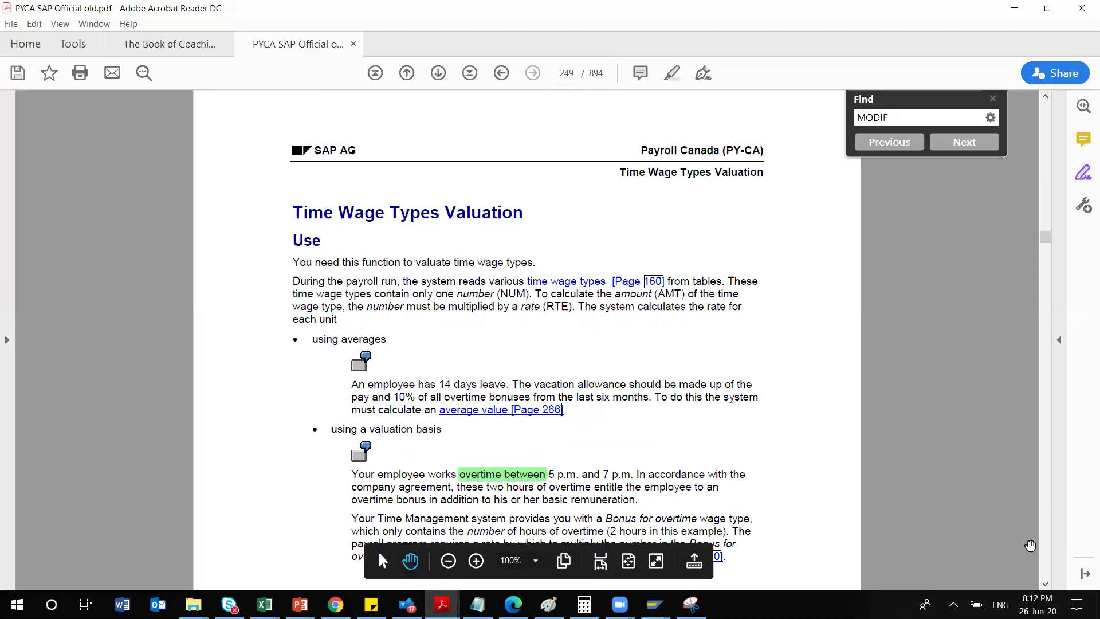
pyautogui.scroll(-3, 1039, 582)
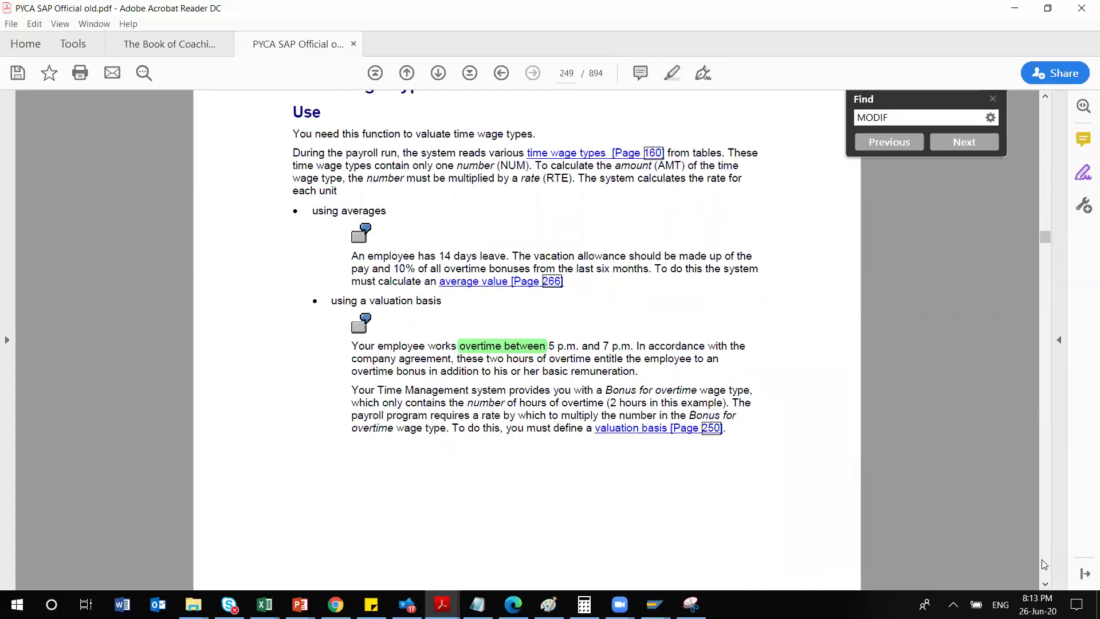
pyautogui.scroll(-5, 1045, 564)
pyautogui.scroll(-10, 1045, 565)
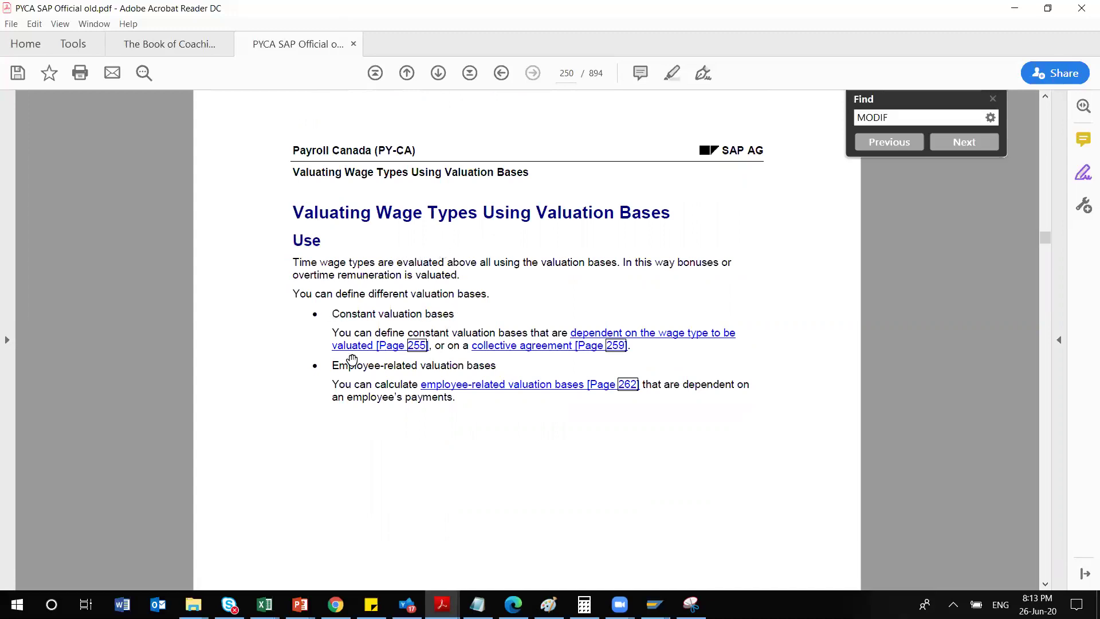
# Page forward from page 250 to page 255, Wage Type-Dependent Constant Valuation Bases.
pyautogui.moveTo(332, 365); pyautogui.dragTo(494, 362)
pyautogui.click(466, 298)
pyautogui.click(439, 73)
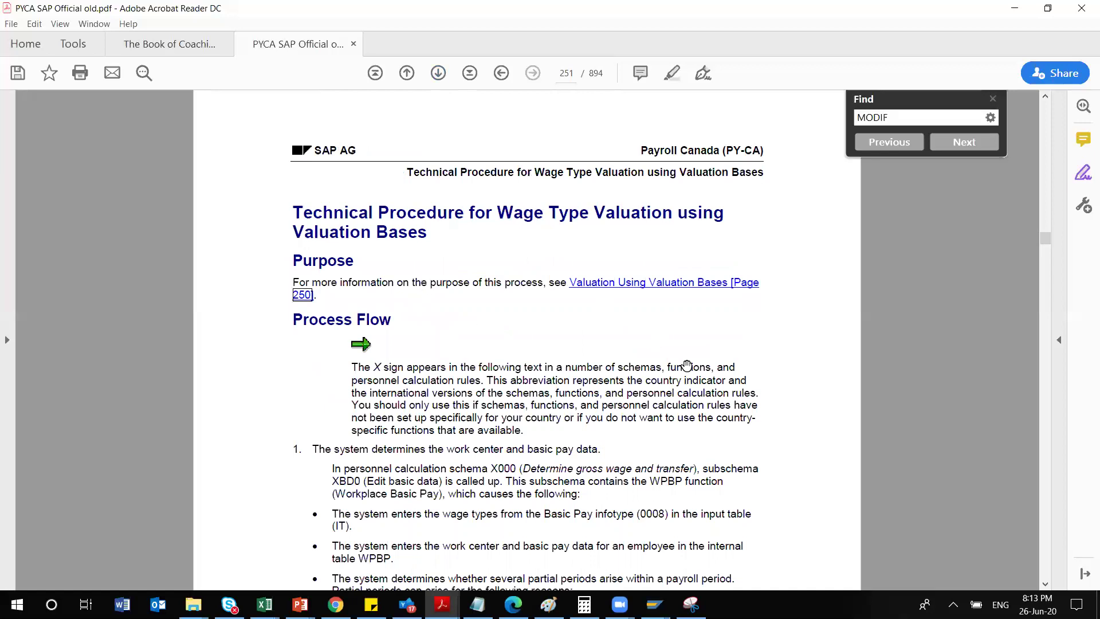
pyautogui.click(1046, 584)
pyautogui.moveTo(1046, 584); pyautogui.dragTo(1045, 587)
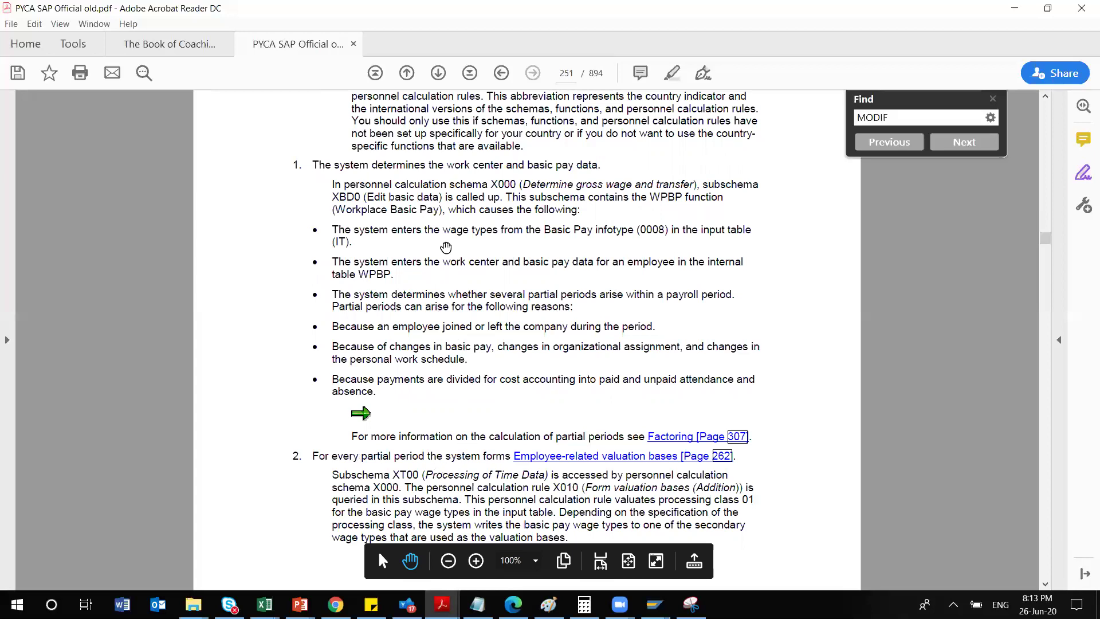
pyautogui.click(439, 74)
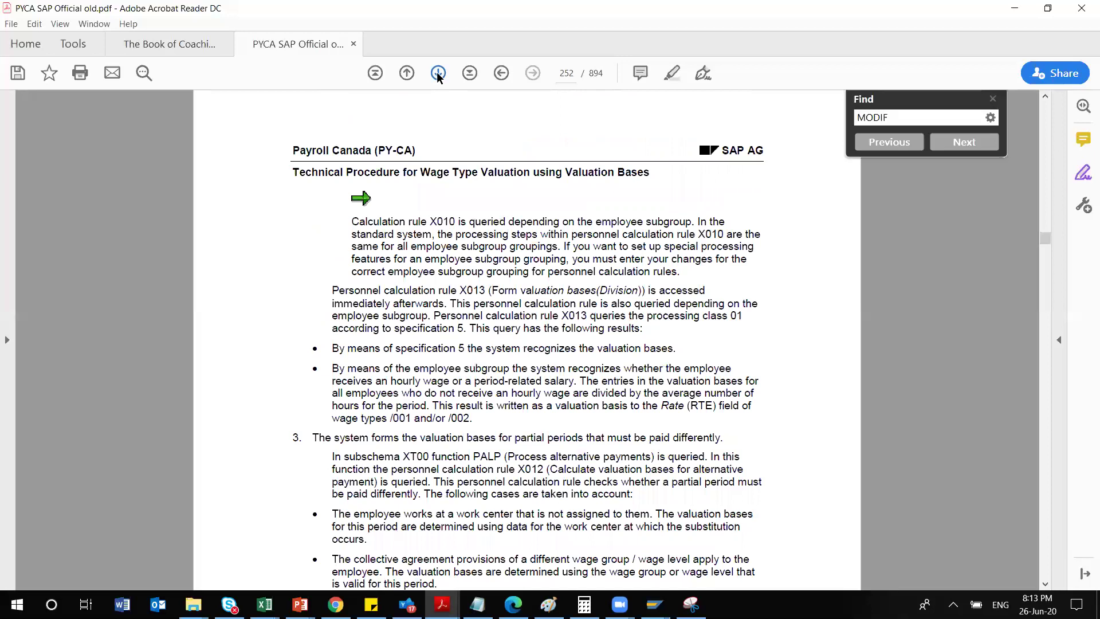
pyautogui.click(437, 73)
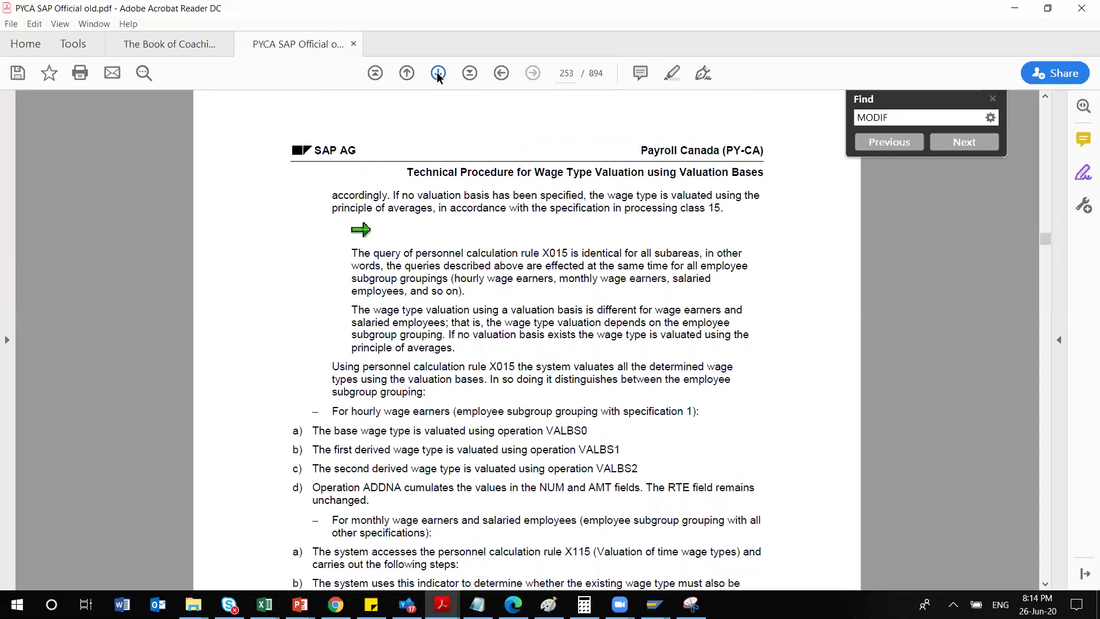
pyautogui.click(437, 73)
pyautogui.click(437, 73)
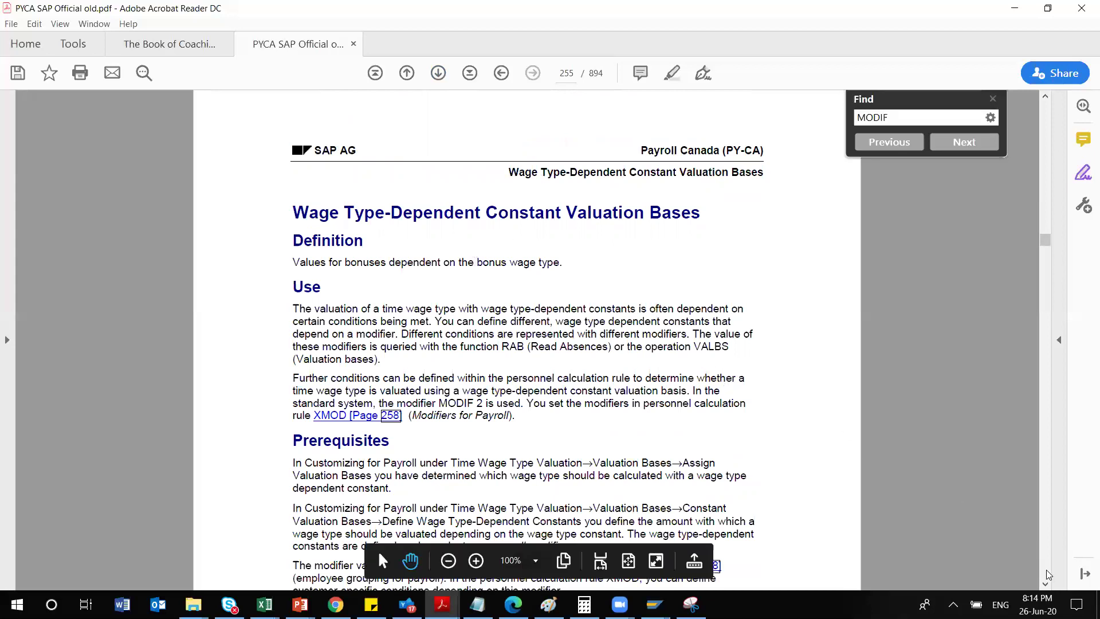
# Scroll through the valuation bases examples from page 255 to page 266.
pyautogui.scroll(-5, 1048, 574)
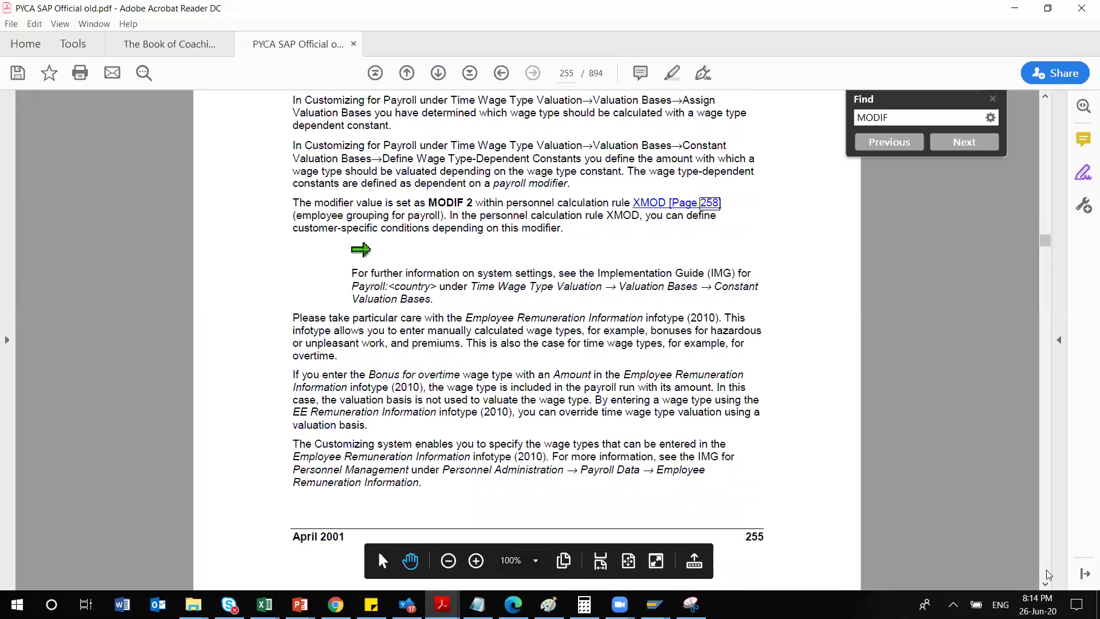
pyautogui.scroll(-10, 1048, 575)
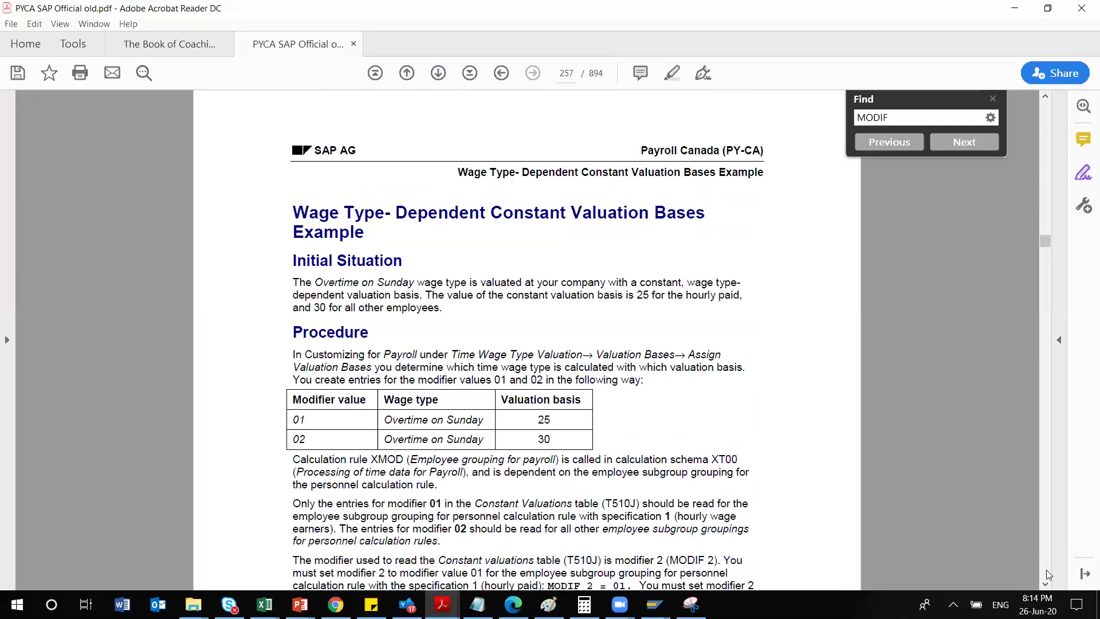
pyautogui.scroll(-5, 1046, 569)
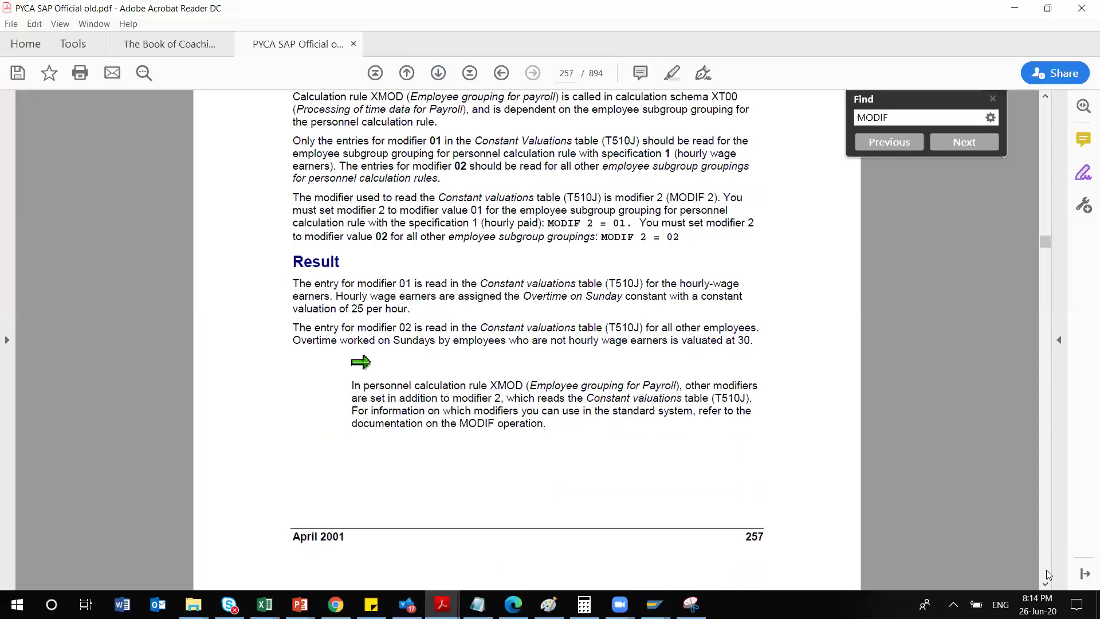
pyautogui.scroll(-5, 1046, 569)
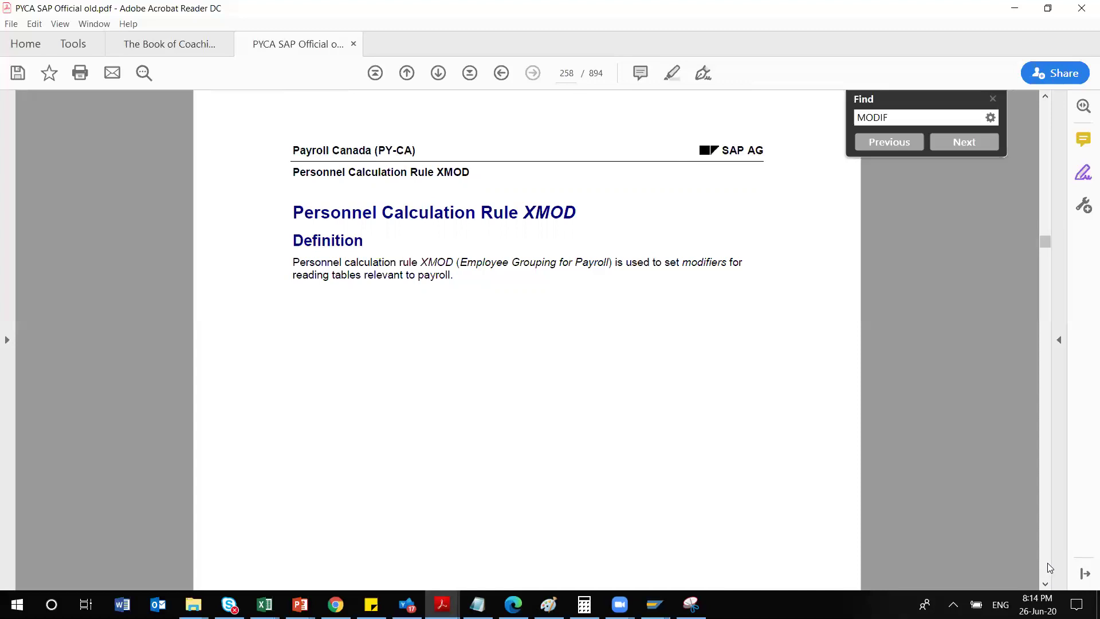
pyautogui.scroll(-10, 1048, 563)
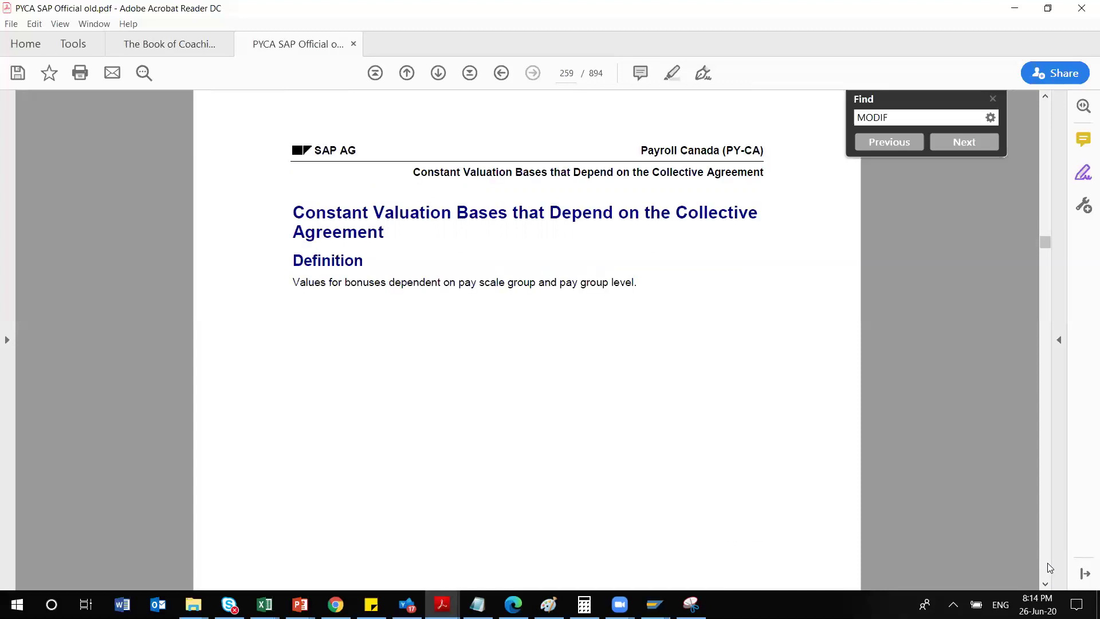
pyautogui.scroll(-5, 1048, 563)
pyautogui.scroll(-5, 1047, 562)
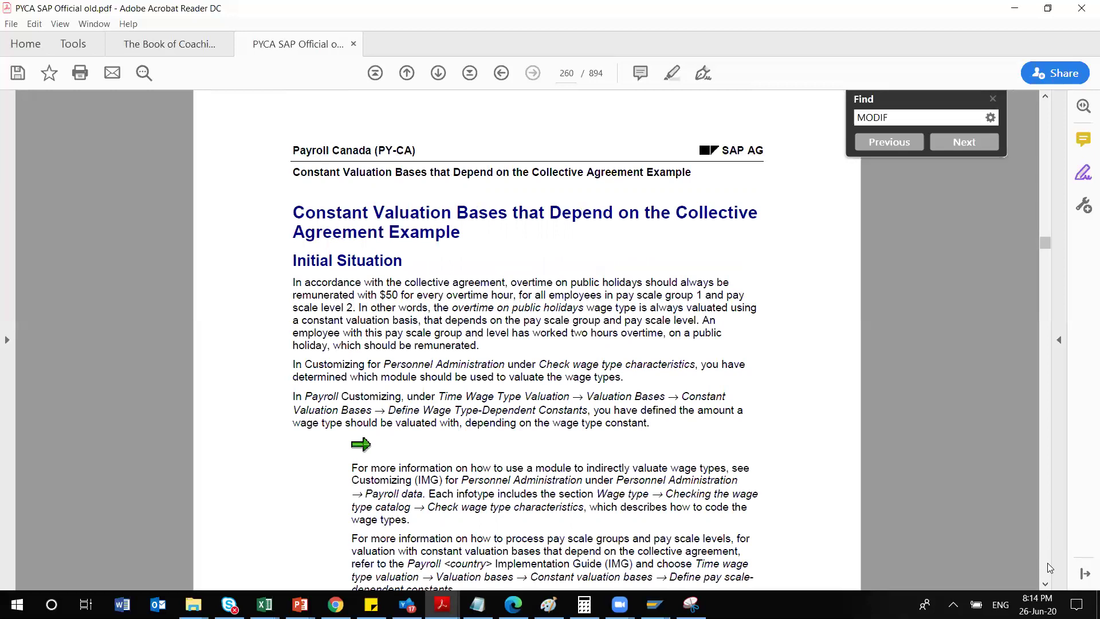
pyautogui.scroll(-5, 1048, 562)
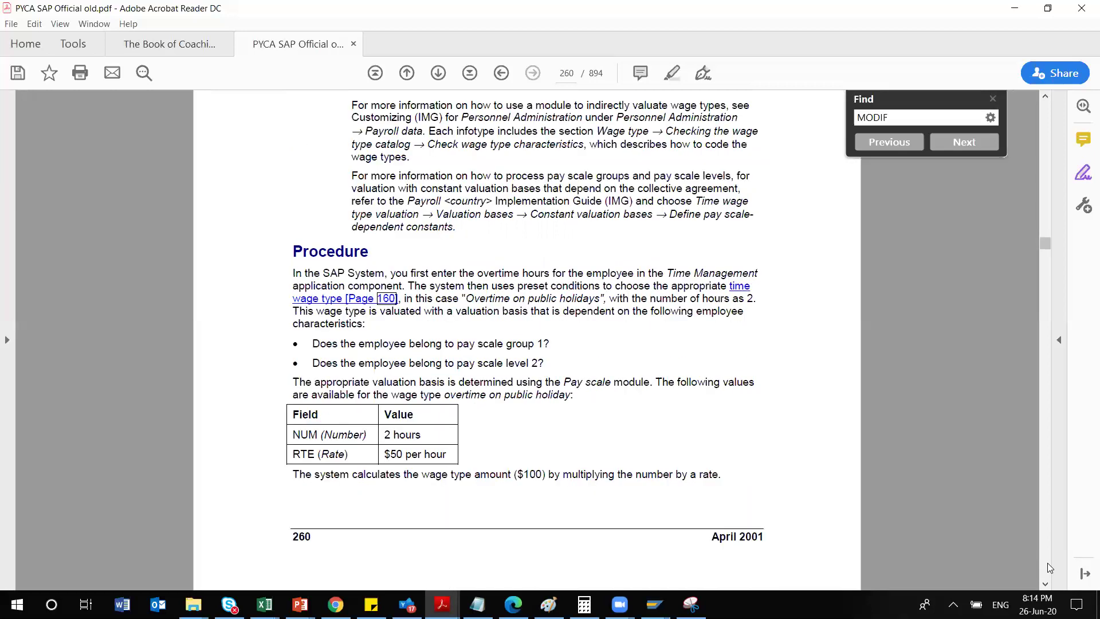
pyautogui.scroll(-5, 1048, 564)
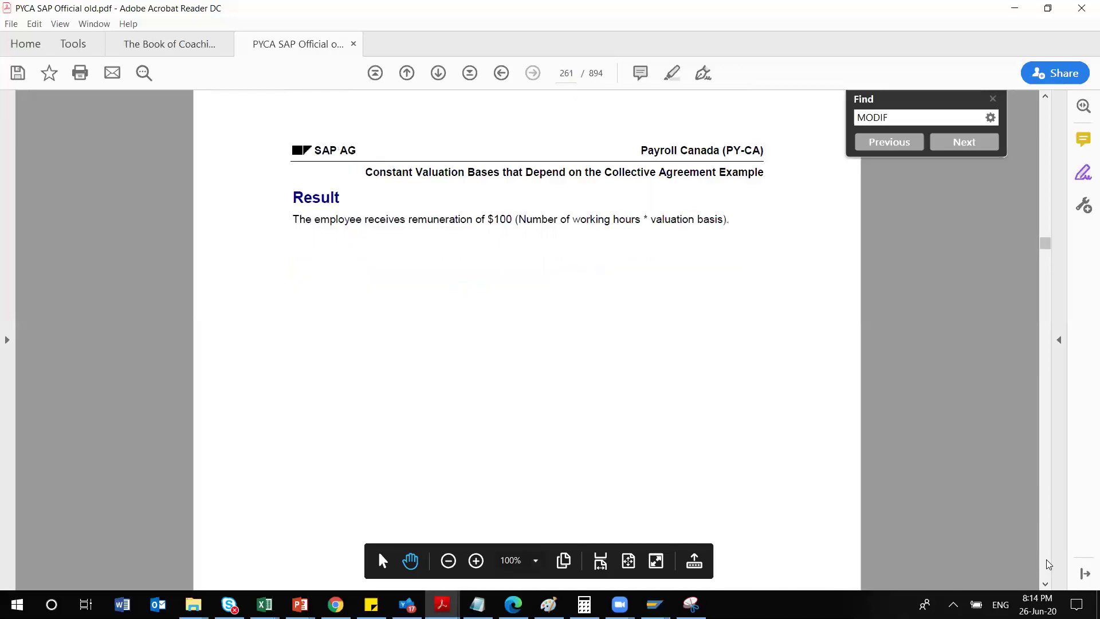
pyautogui.scroll(-10, 1049, 564)
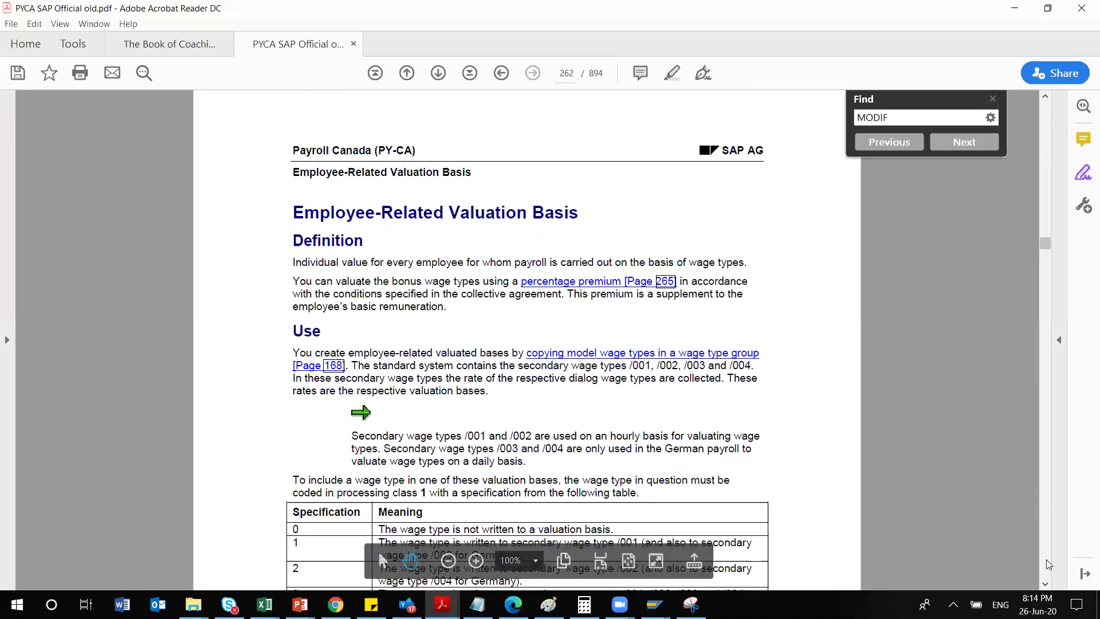
pyautogui.scroll(-5, 1046, 560)
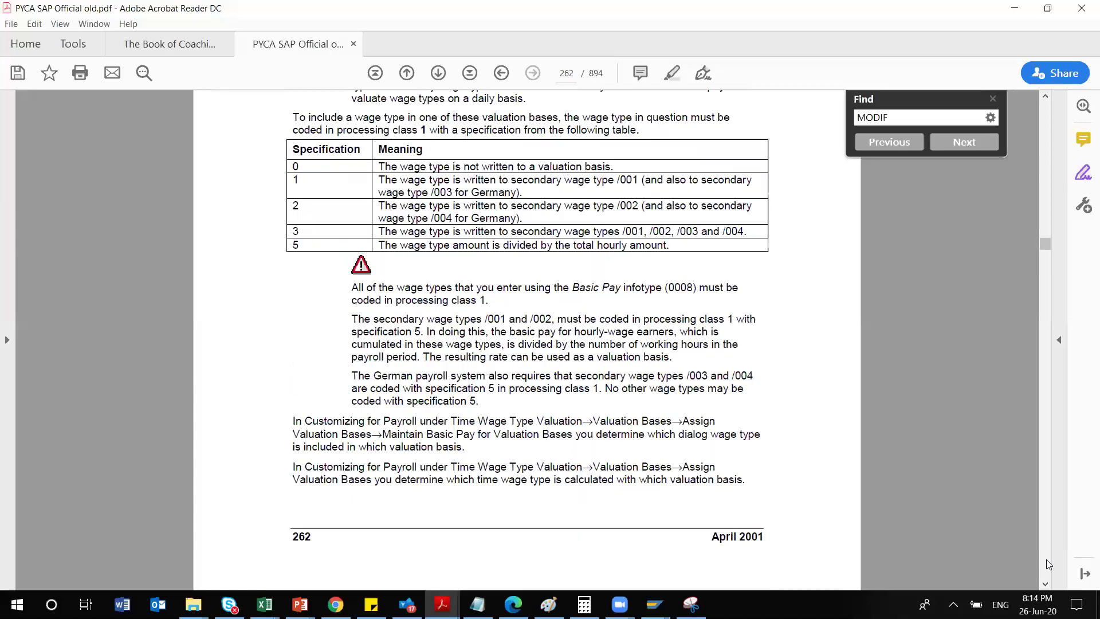
pyautogui.scroll(-3, 1047, 560)
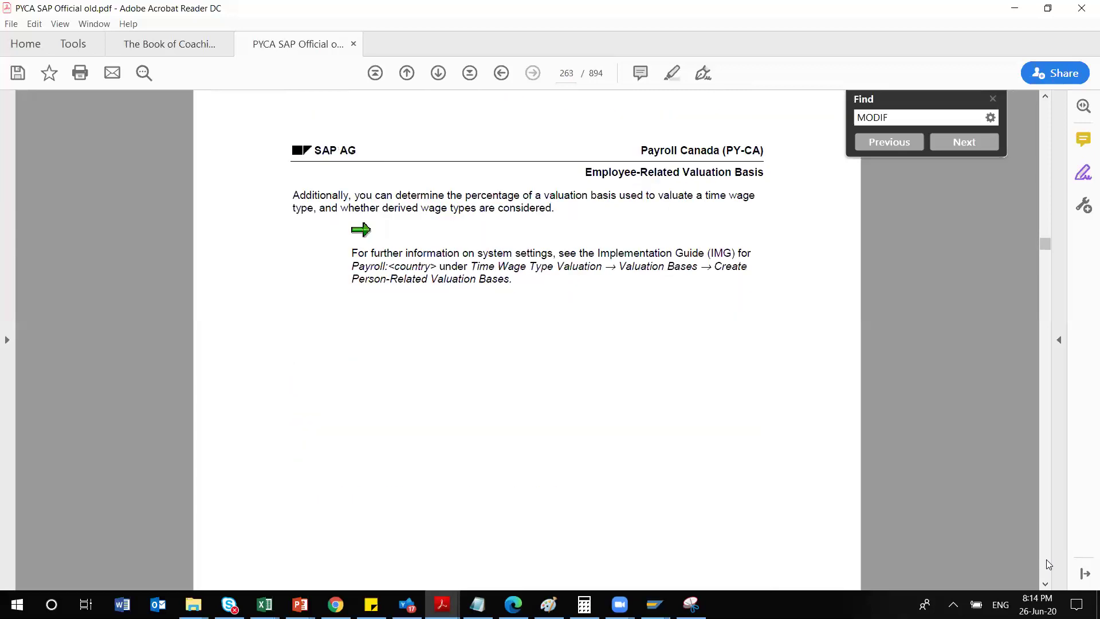
pyautogui.scroll(-10, 1046, 560)
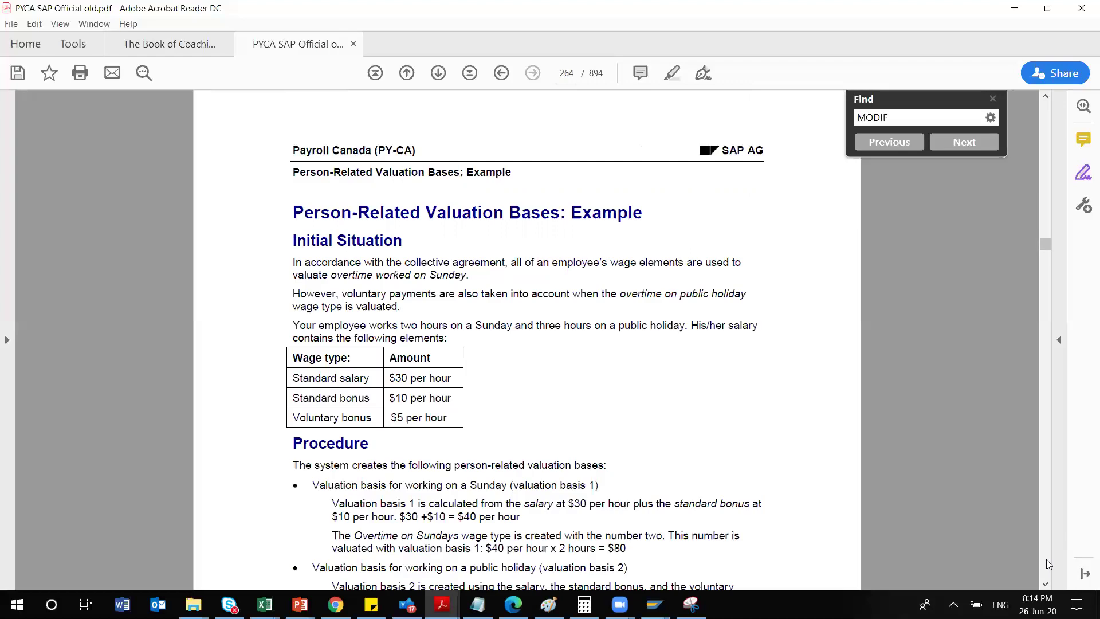
pyautogui.scroll(-5, 1047, 559)
pyautogui.scroll(-5, 1046, 565)
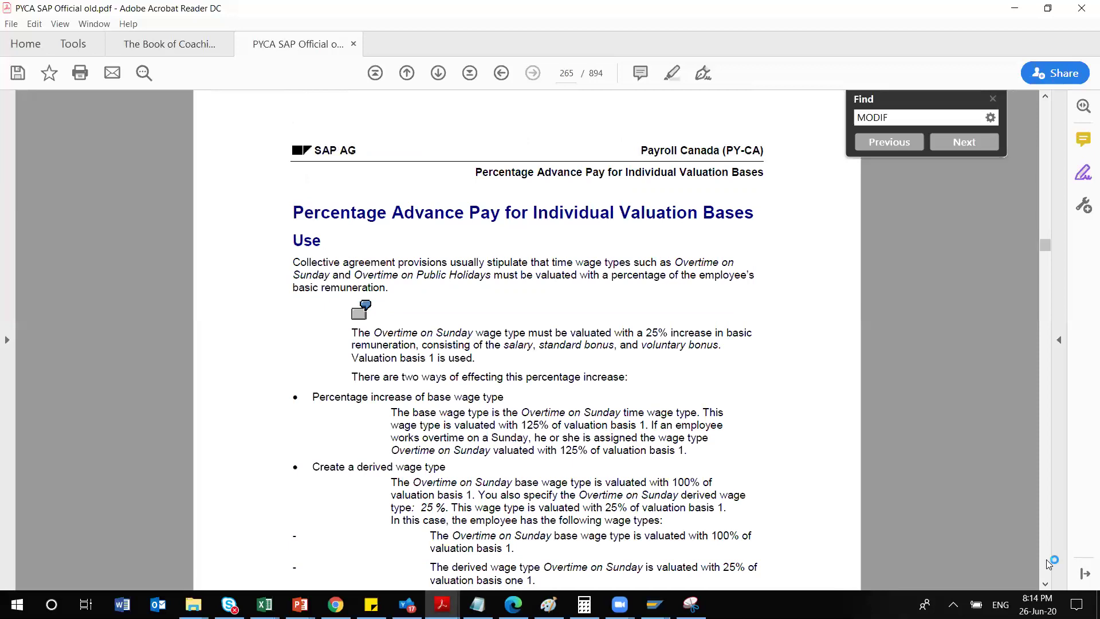
pyautogui.click(1046, 559)
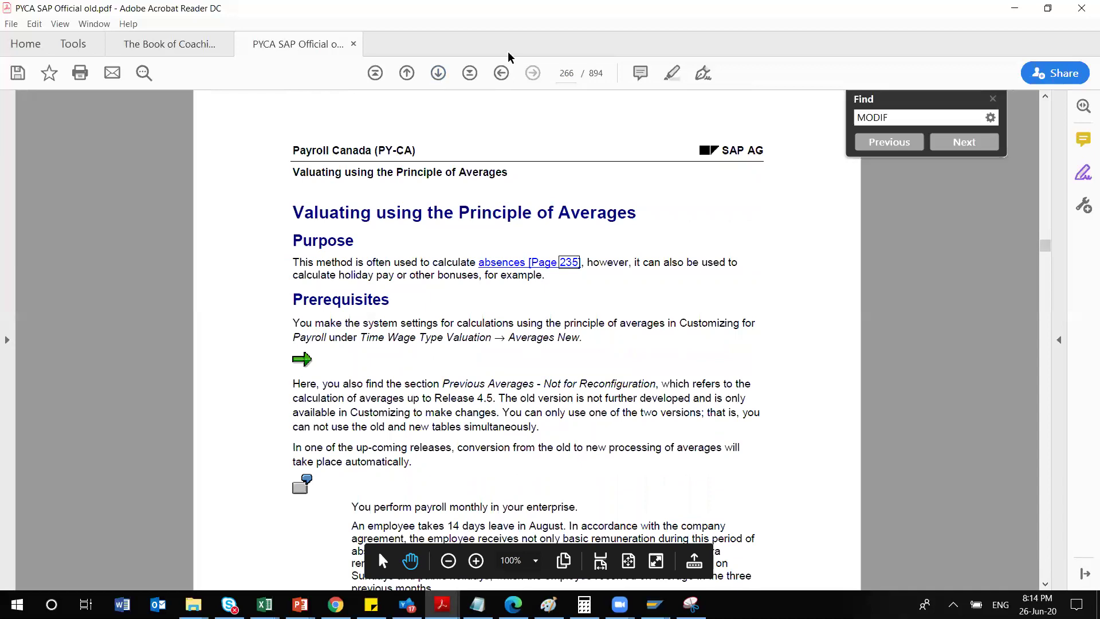
# Return to page 265, Percentage Advance Pay for Individual Valuation Bases.
pyautogui.click(408, 75)
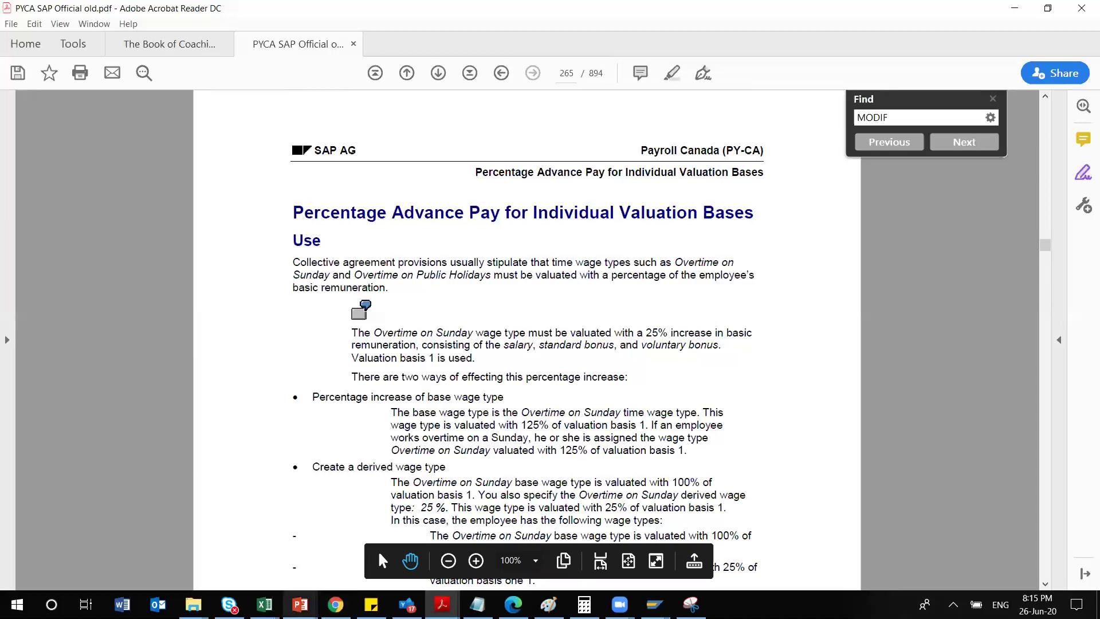
# View PowerPoint slides 201 through 204, then bring the PYCA PDF back in Acrobat.
pyautogui.moveTo(300, 604)
pyautogui.moveTo(549, 537)
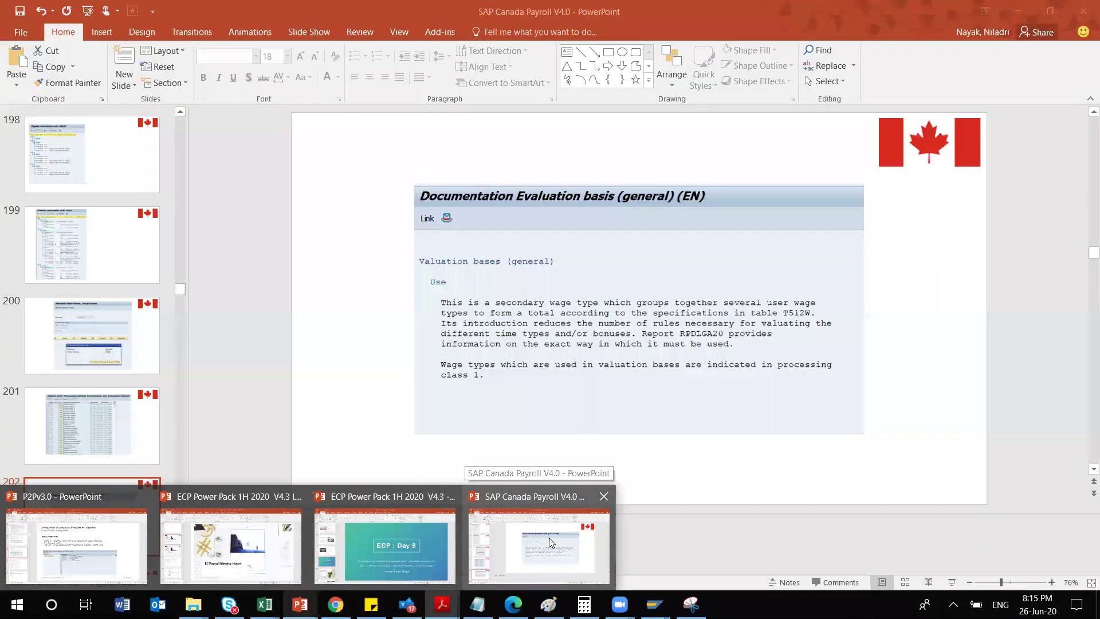
pyautogui.click(146, 443)
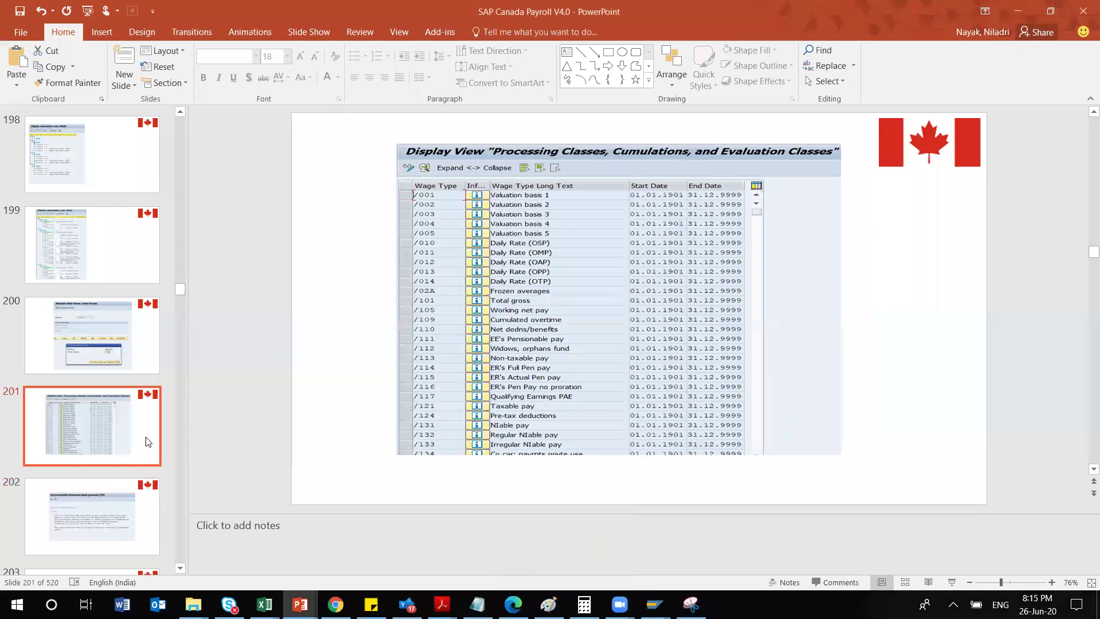
pyautogui.press('Down')
pyautogui.press('Down')
pyautogui.press('Down')
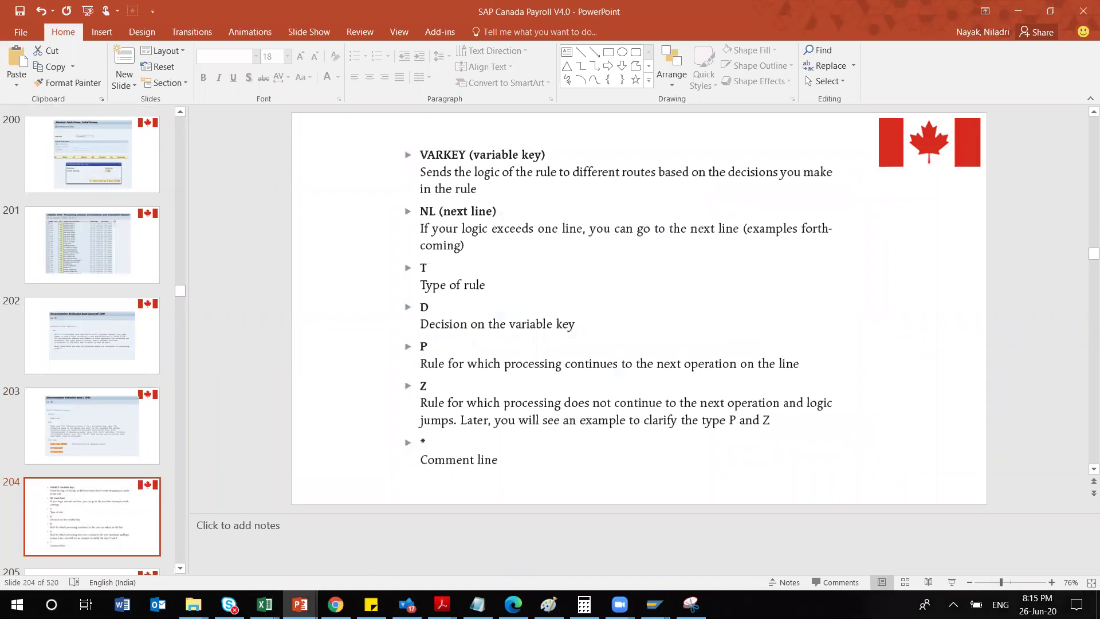
pyautogui.moveTo(442, 605)
pyautogui.click(507, 550)
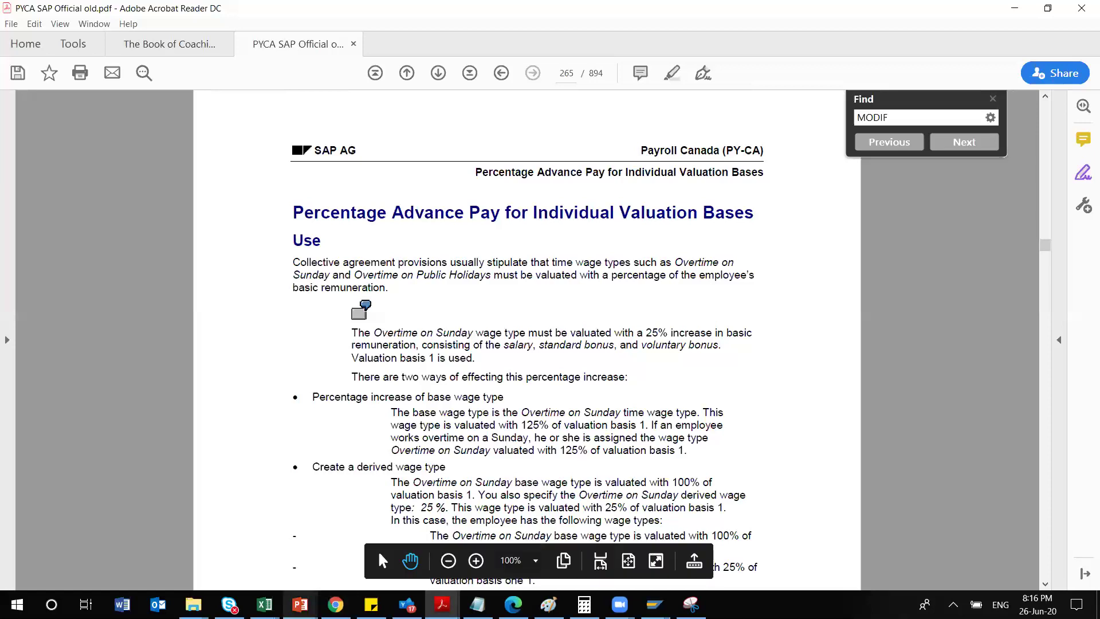
# Copy the SAP blog URL from slide 205 and switch to the browser.
pyautogui.moveTo(301, 605)
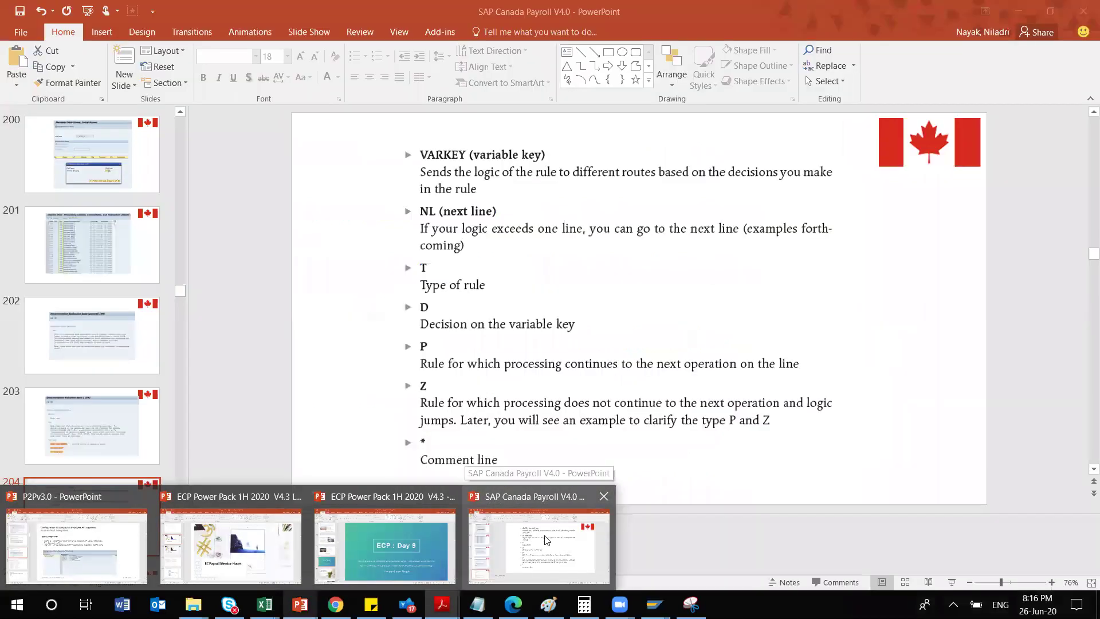
pyautogui.click(544, 538)
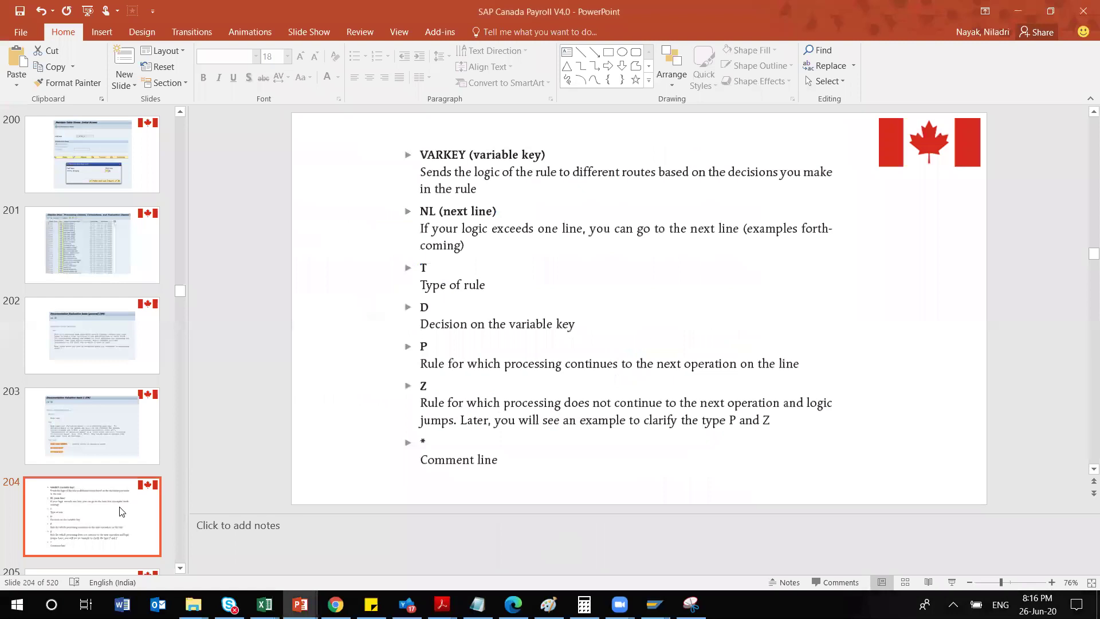
pyautogui.press('Down')
pyautogui.press('Down')
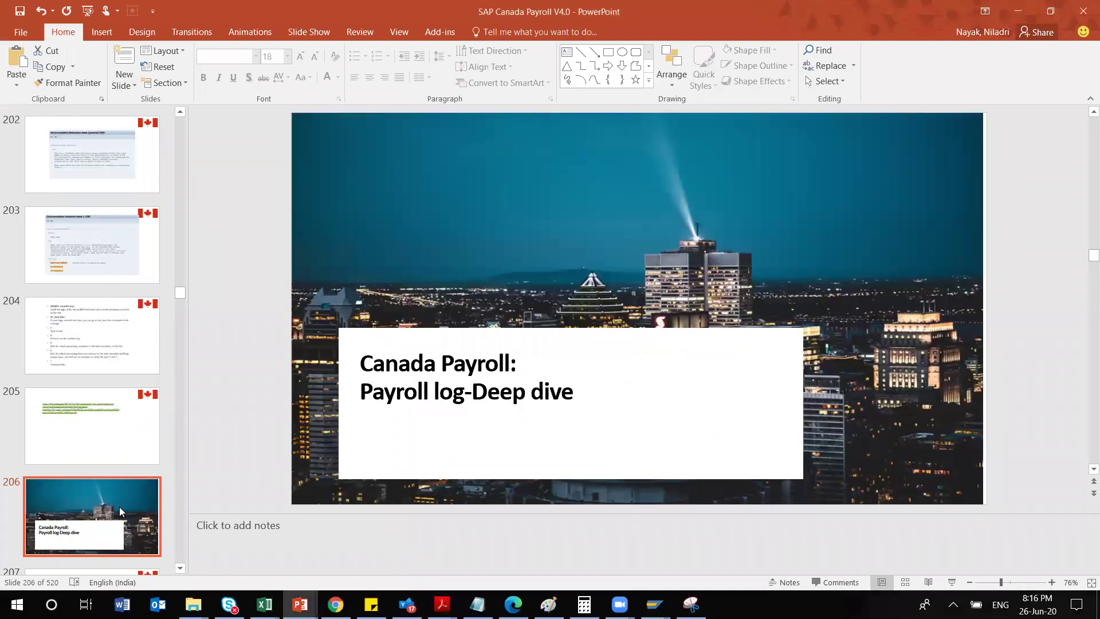
pyautogui.press('Up')
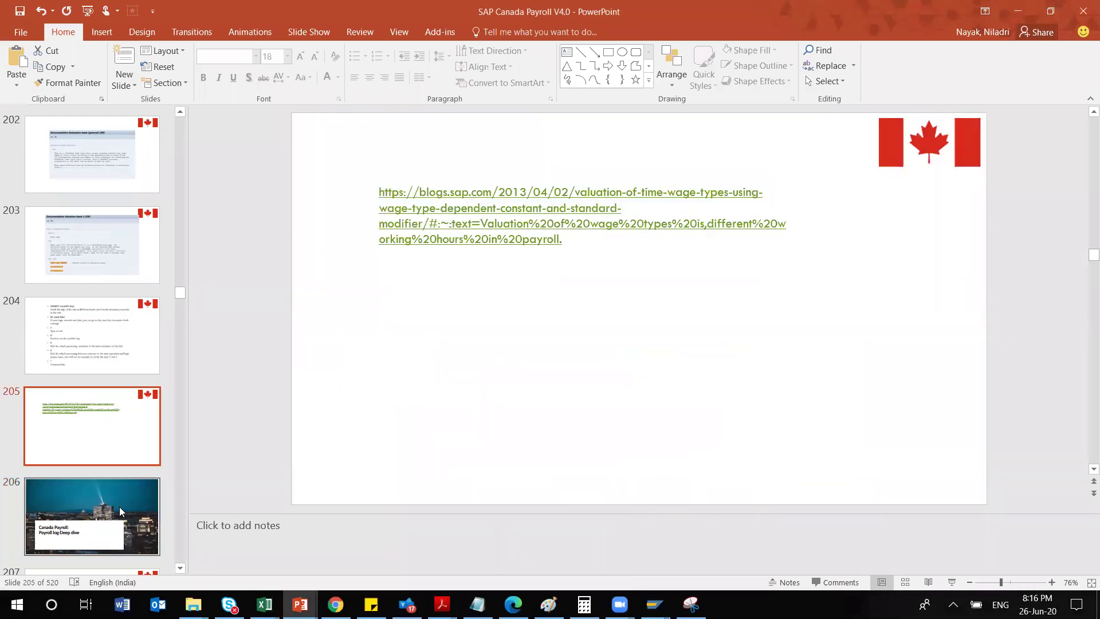
pyautogui.click(567, 243)
pyautogui.moveTo(567, 243); pyautogui.dragTo(378, 200)
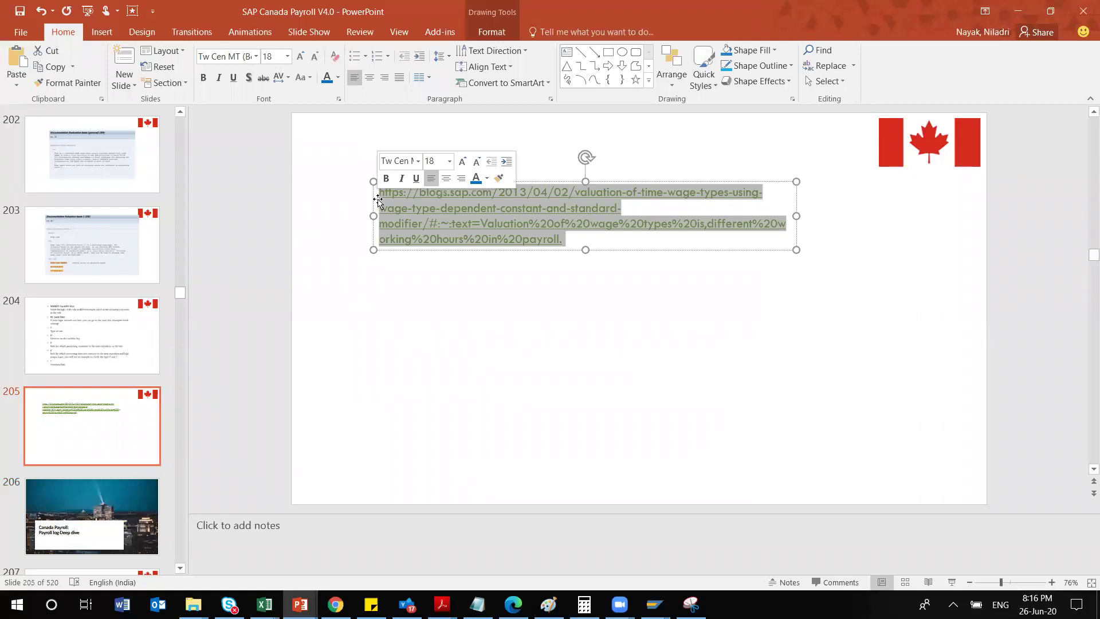
pyautogui.click(335, 603)
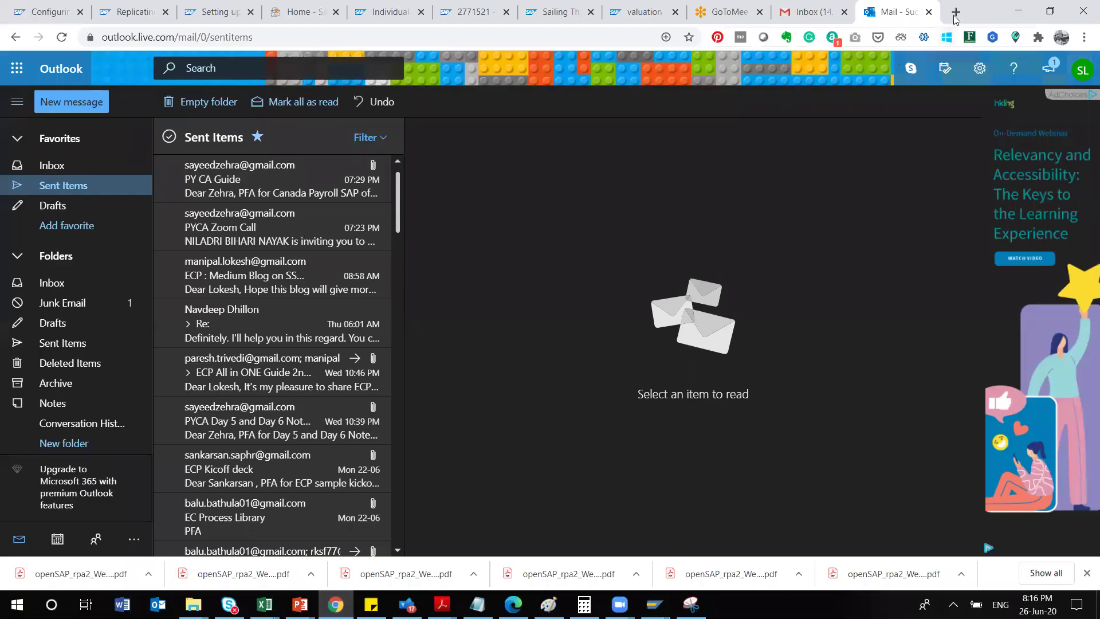
# Load the copied SAP blog link in a new Chrome tab.
pyautogui.click(956, 18)
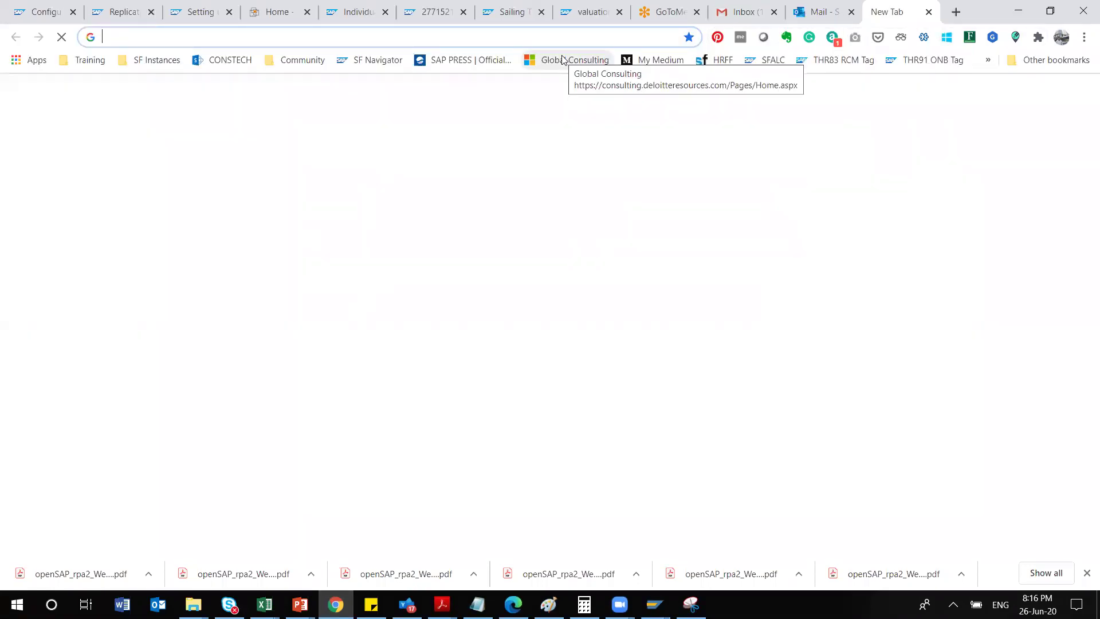
pyautogui.hotkey('ctrl', 'v')
pyautogui.press('Return')
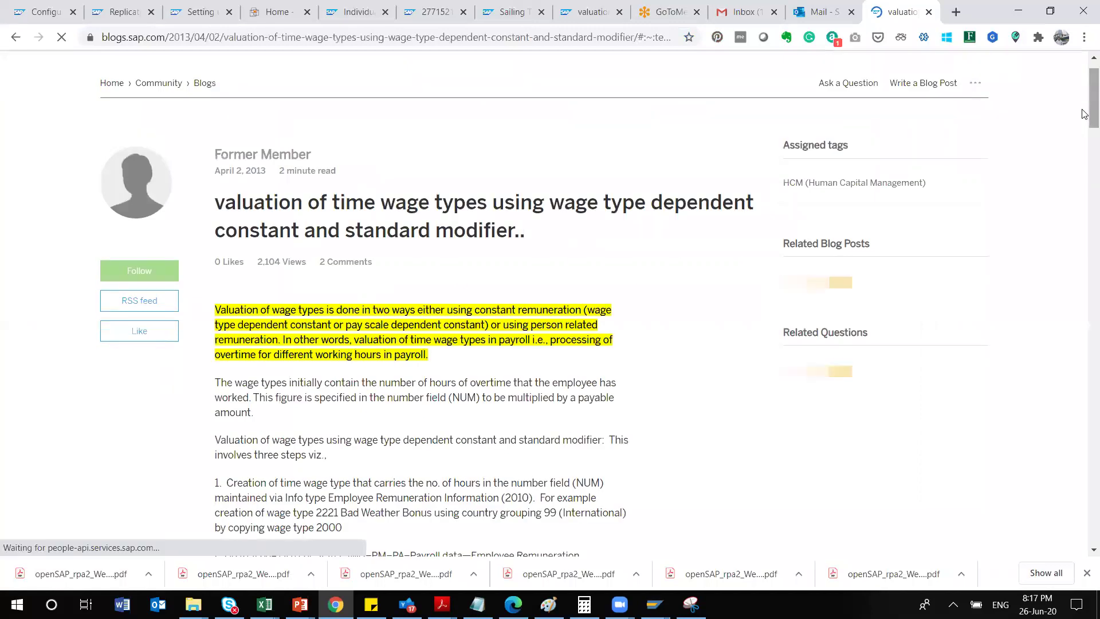
# Scroll through the blog's configuration screenshots to the V_511_B wage type permissibility step.
pyautogui.scroll(-5, 1085, 136)
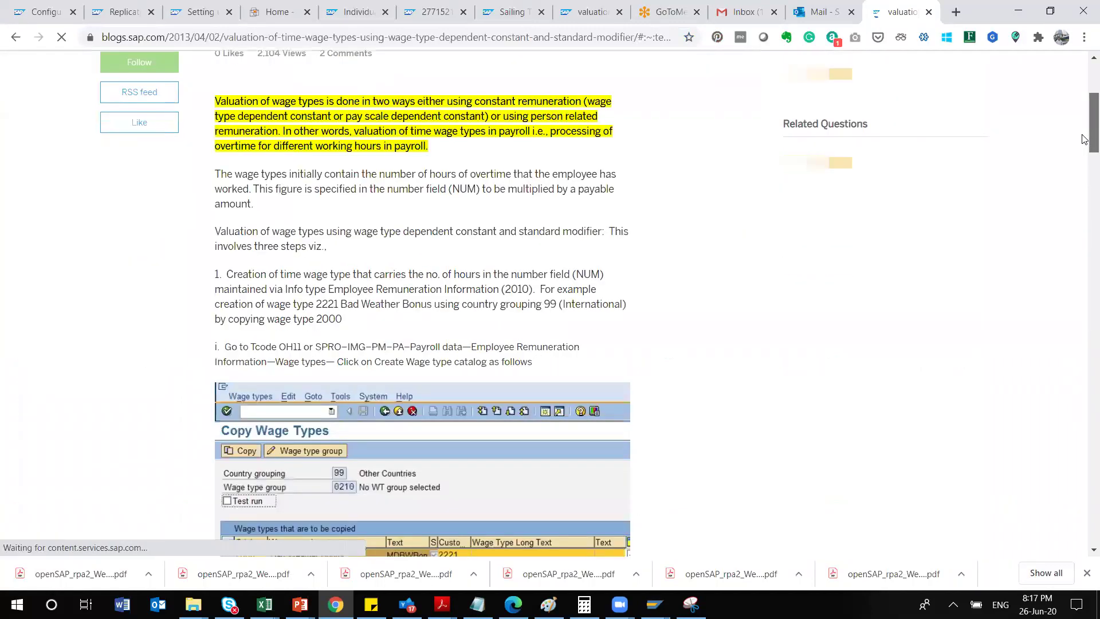
pyautogui.scroll(-2, 1085, 155)
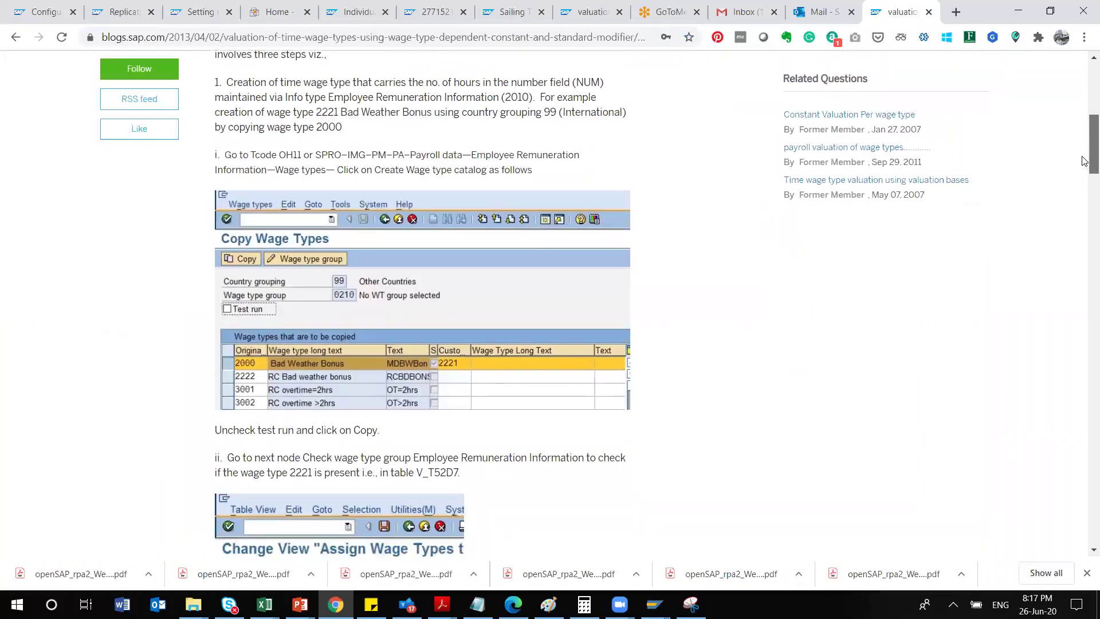
pyautogui.scroll(-1, 1083, 163)
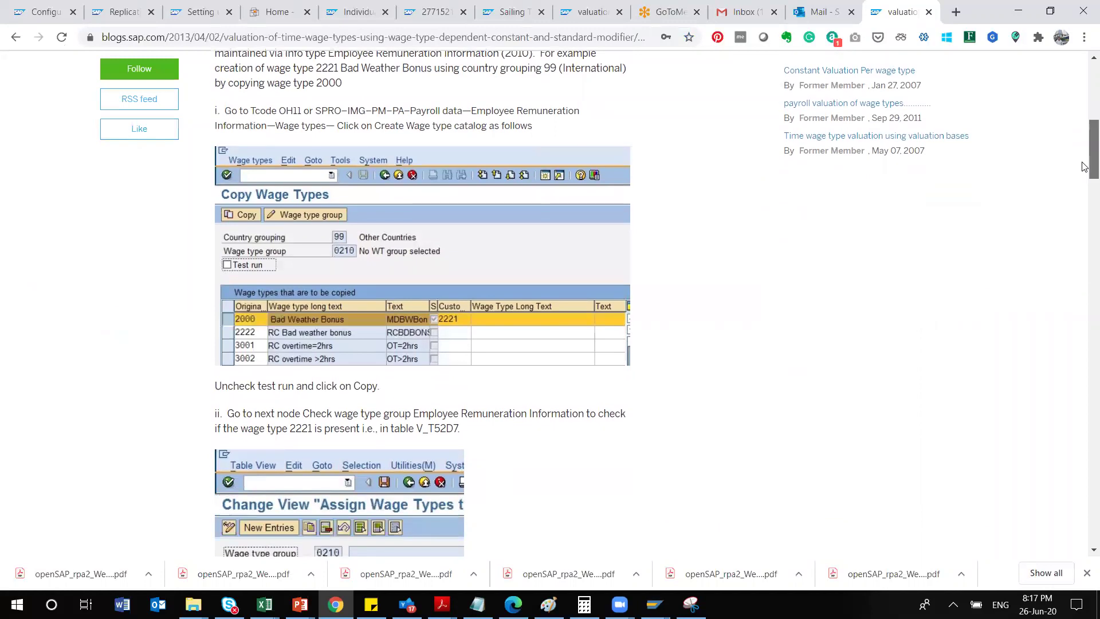
pyautogui.scroll(-5, 1082, 167)
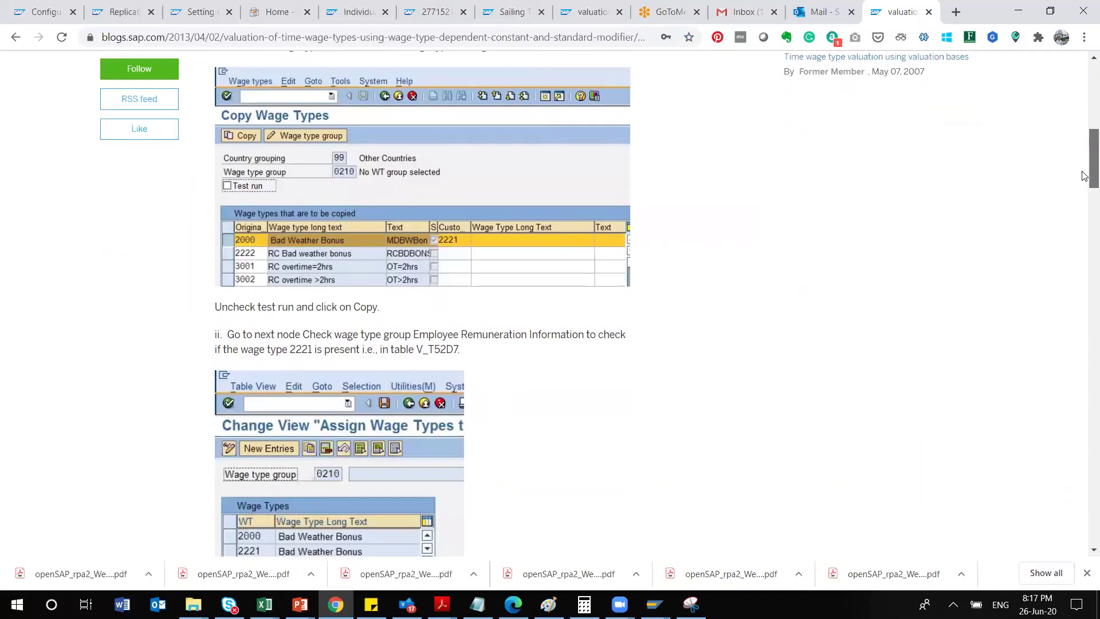
pyautogui.moveTo(1085, 194); pyautogui.dragTo(1085, 167)
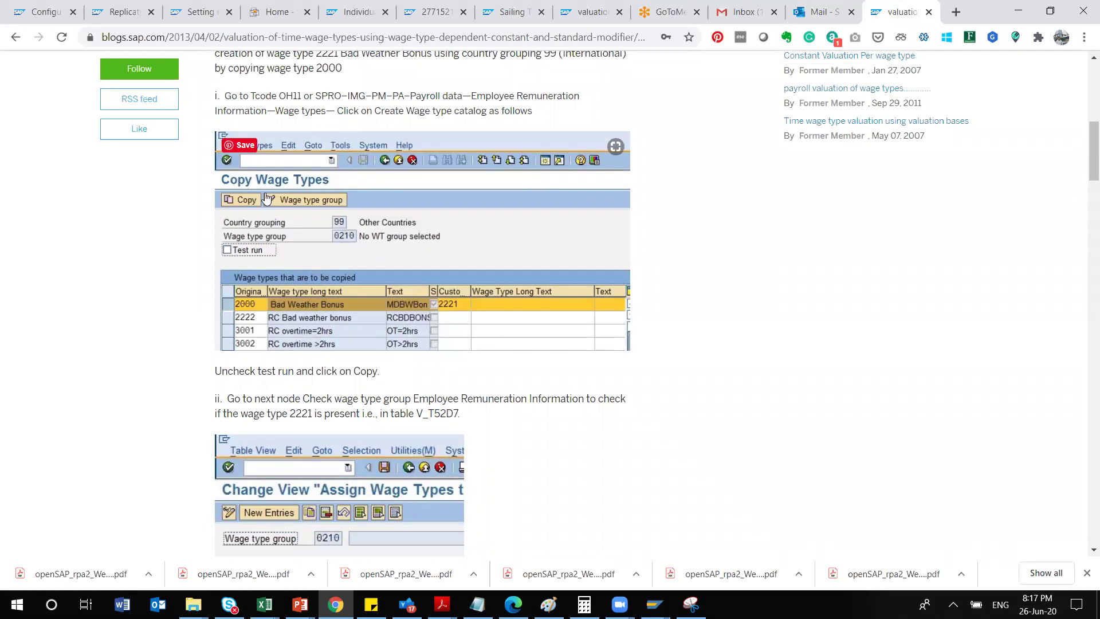
pyautogui.scroll(-3, 364, 199)
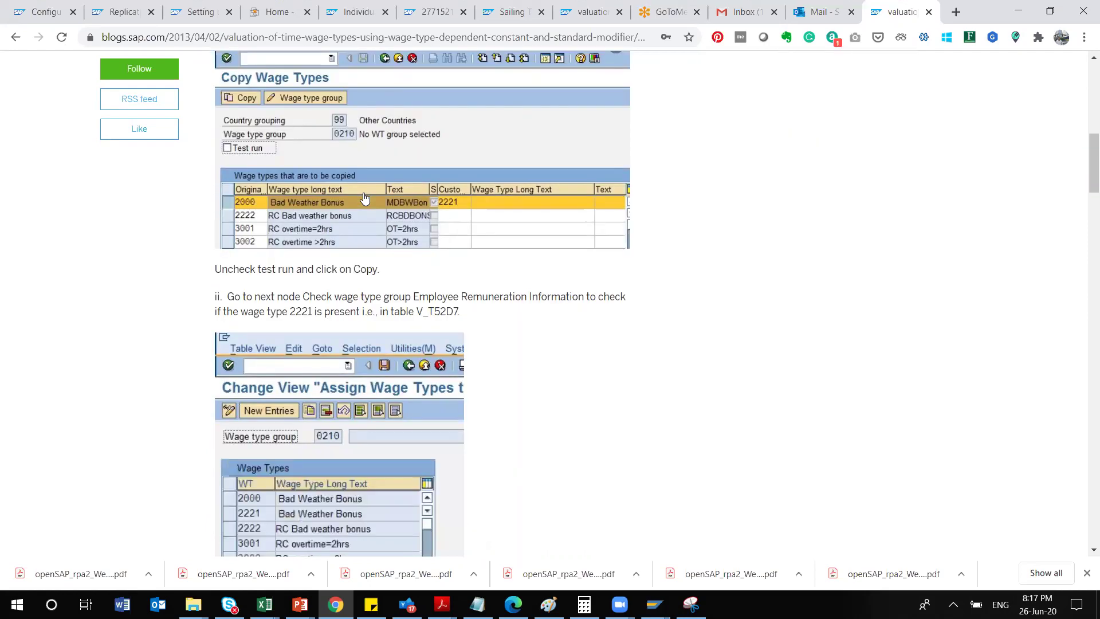
pyautogui.scroll(-4, 400, 299)
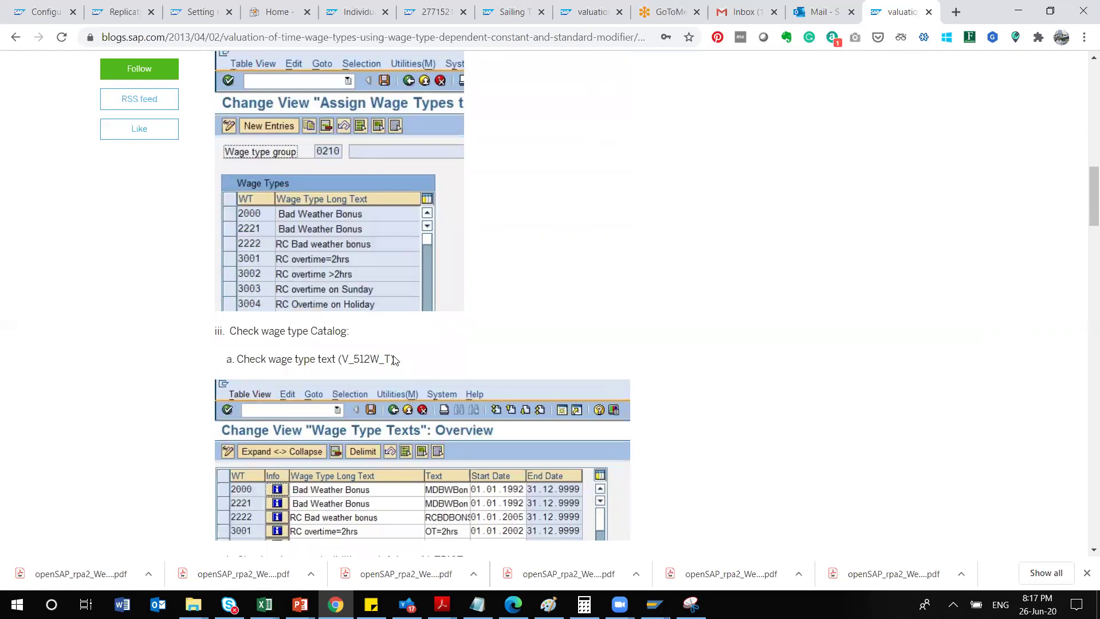
pyautogui.scroll(-3, 394, 359)
pyautogui.scroll(-3, 372, 401)
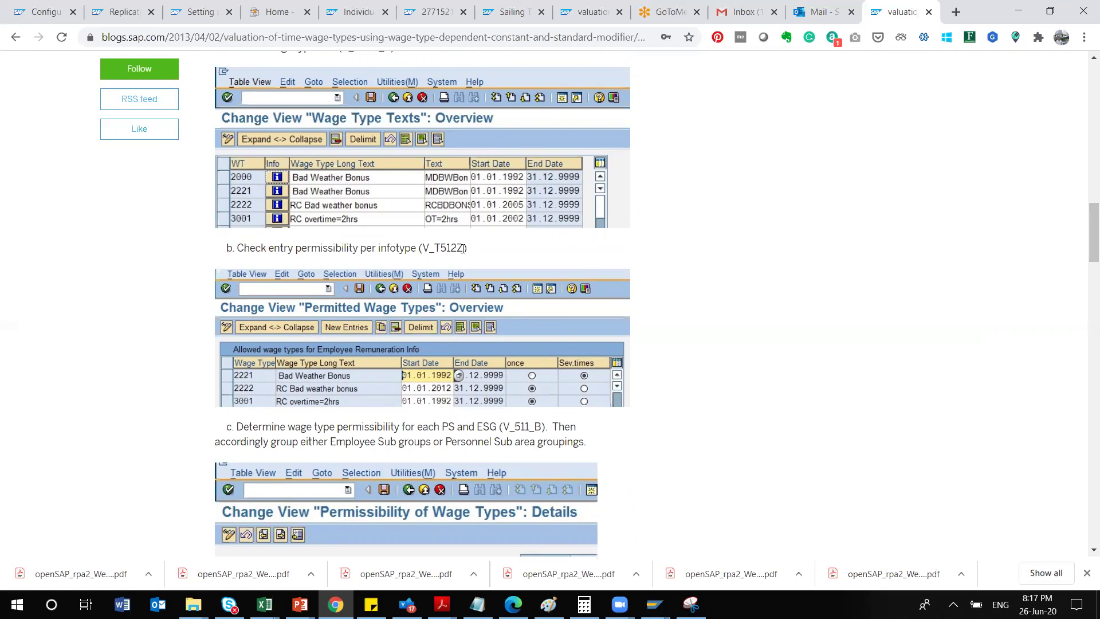
pyautogui.scroll(-3, 463, 248)
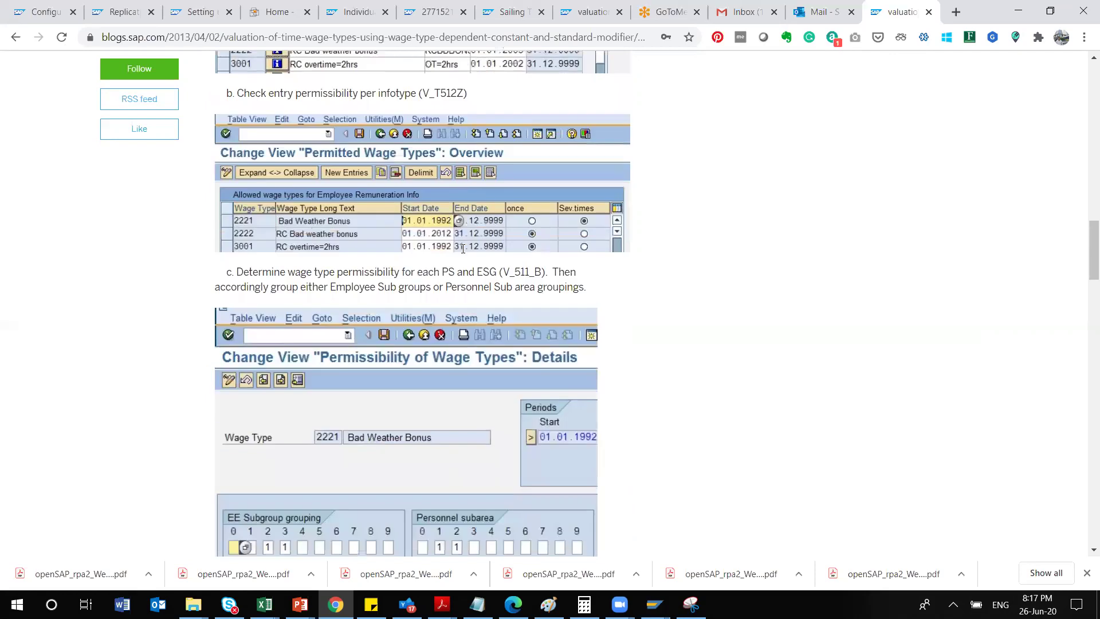
pyautogui.scroll(-3, 463, 250)
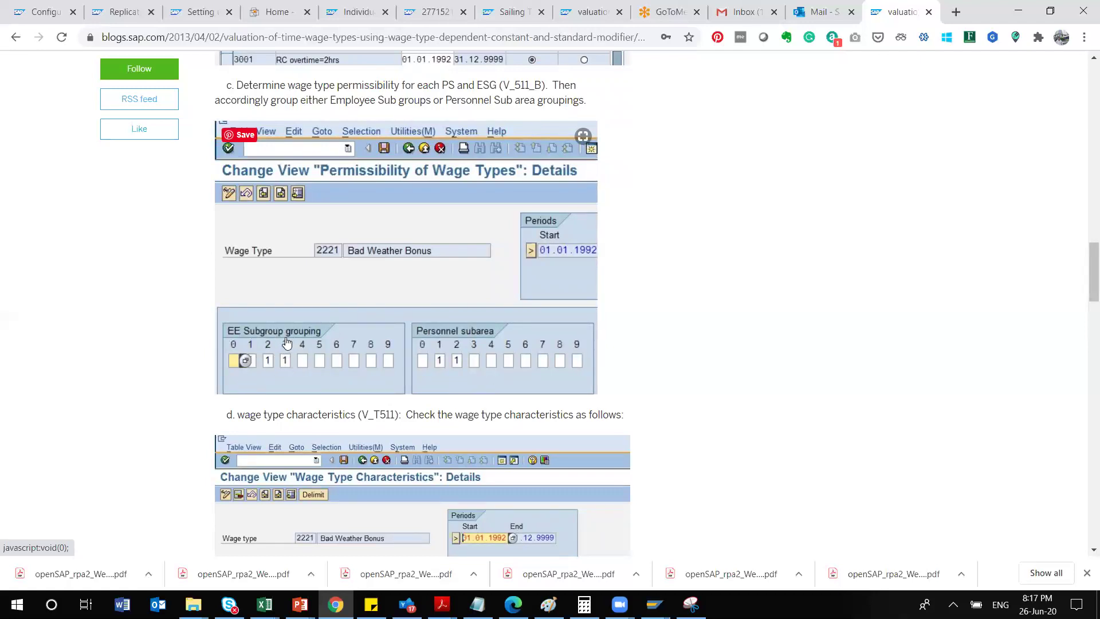
# Scroll past the Wage Type Characteristics and Constant Valuations screenshots to the V_512W_B valuation basis K step.
pyautogui.scroll(-5, 287, 342)
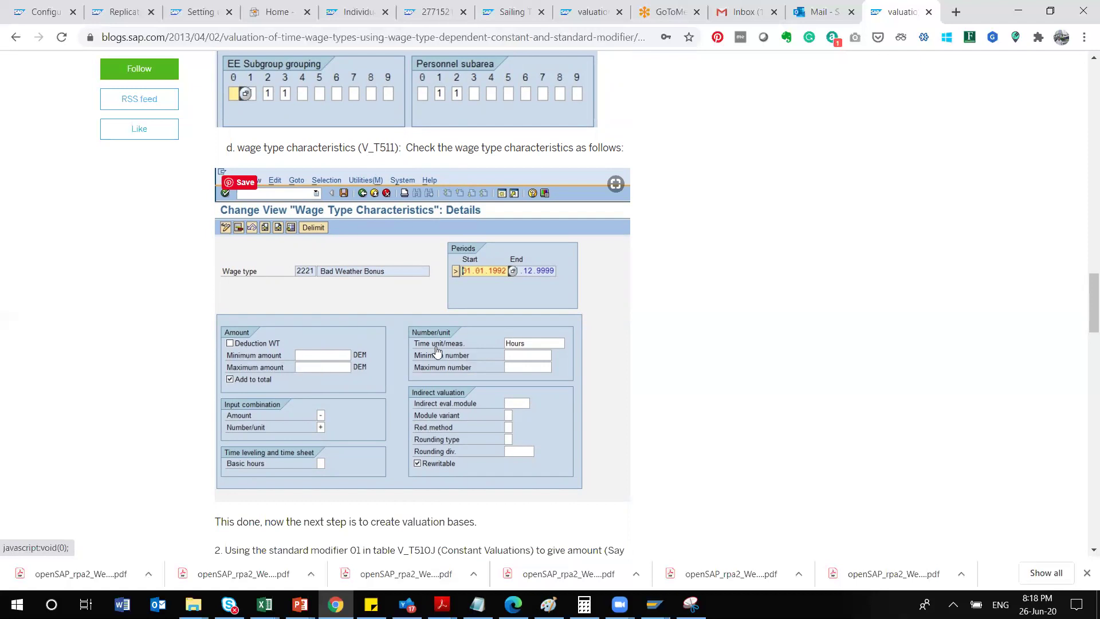
pyautogui.scroll(2, 503, 349)
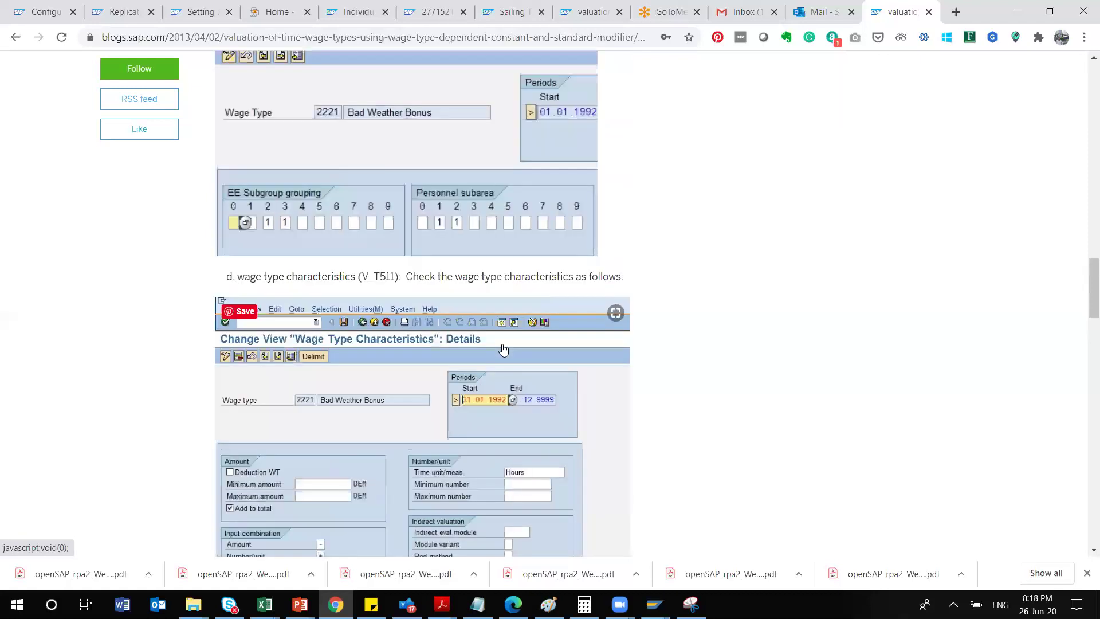
pyautogui.scroll(4, 503, 350)
pyautogui.scroll(-5, 503, 350)
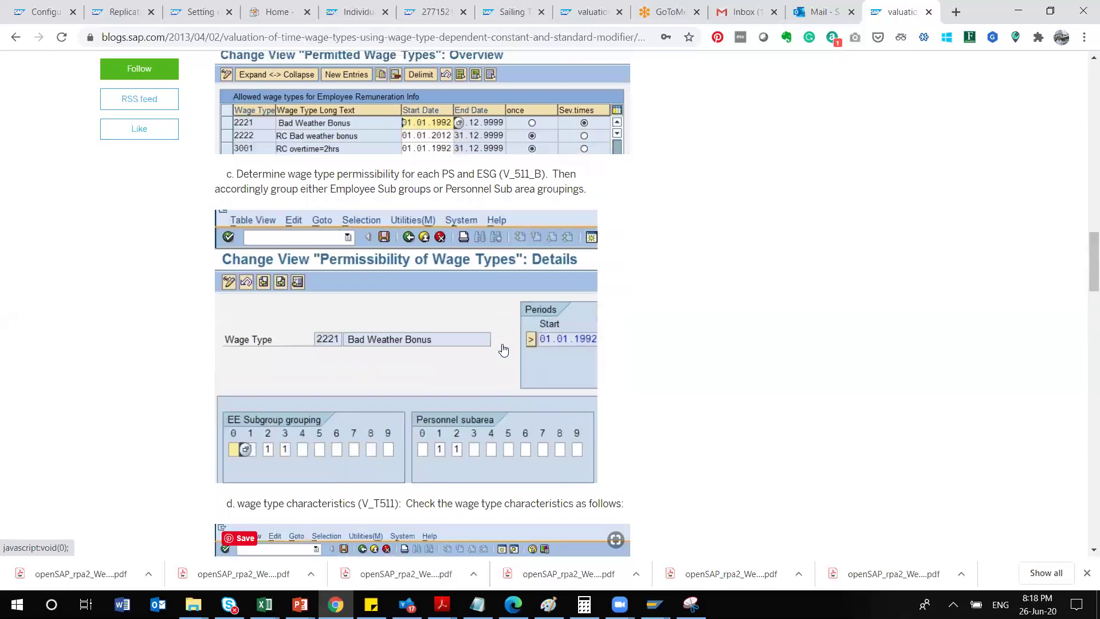
pyautogui.scroll(-2, 530, 346)
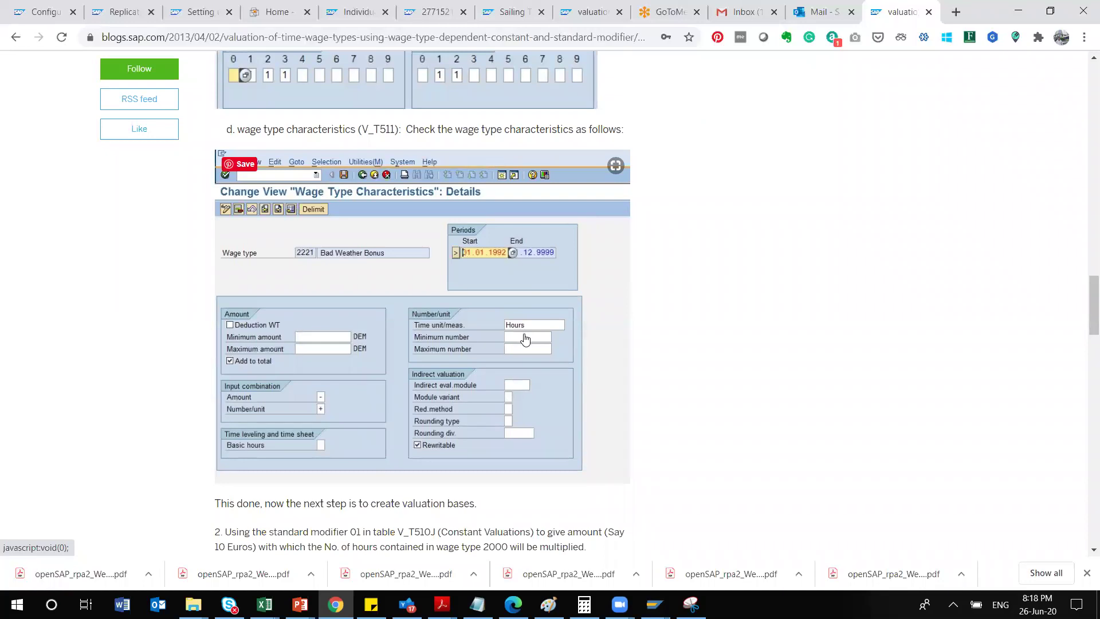
pyautogui.scroll(-8, 525, 339)
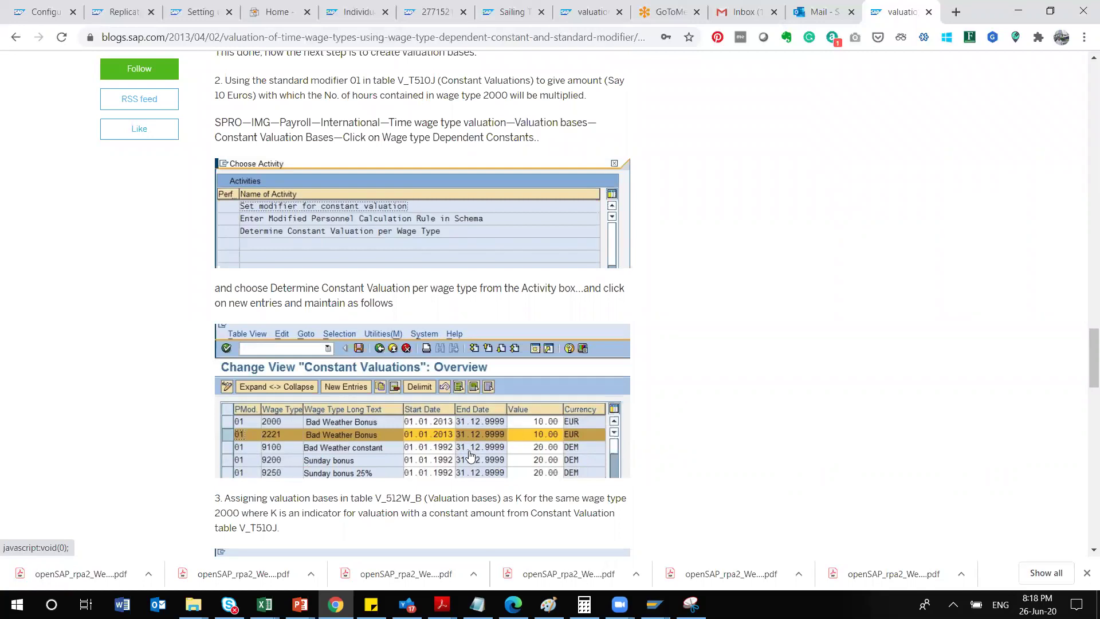
pyautogui.scroll(-1, 470, 454)
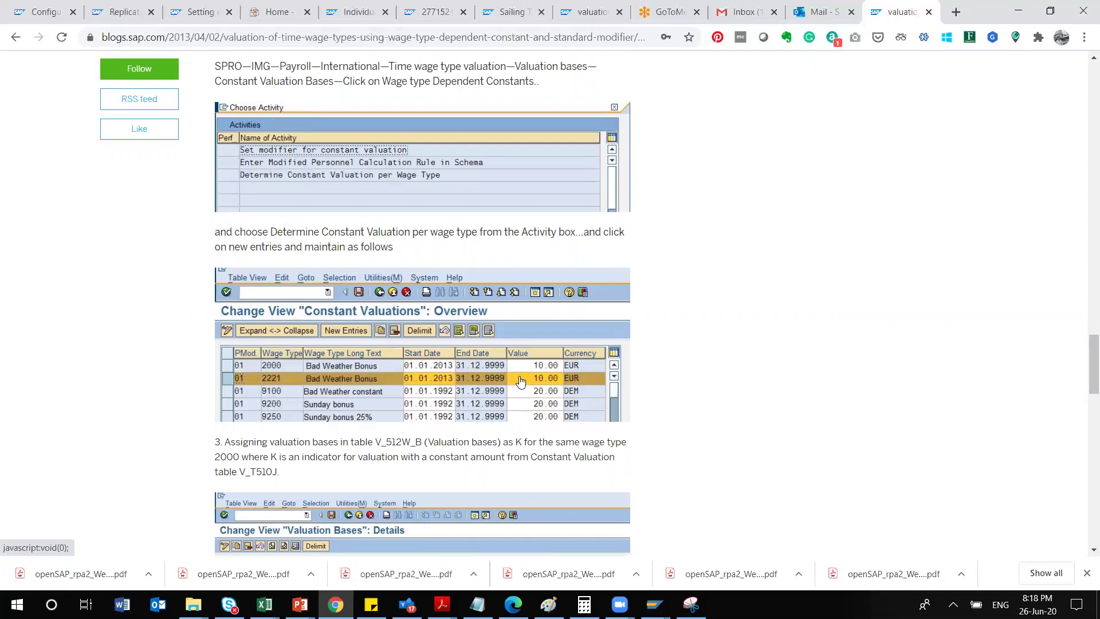
pyautogui.scroll(-4, 520, 381)
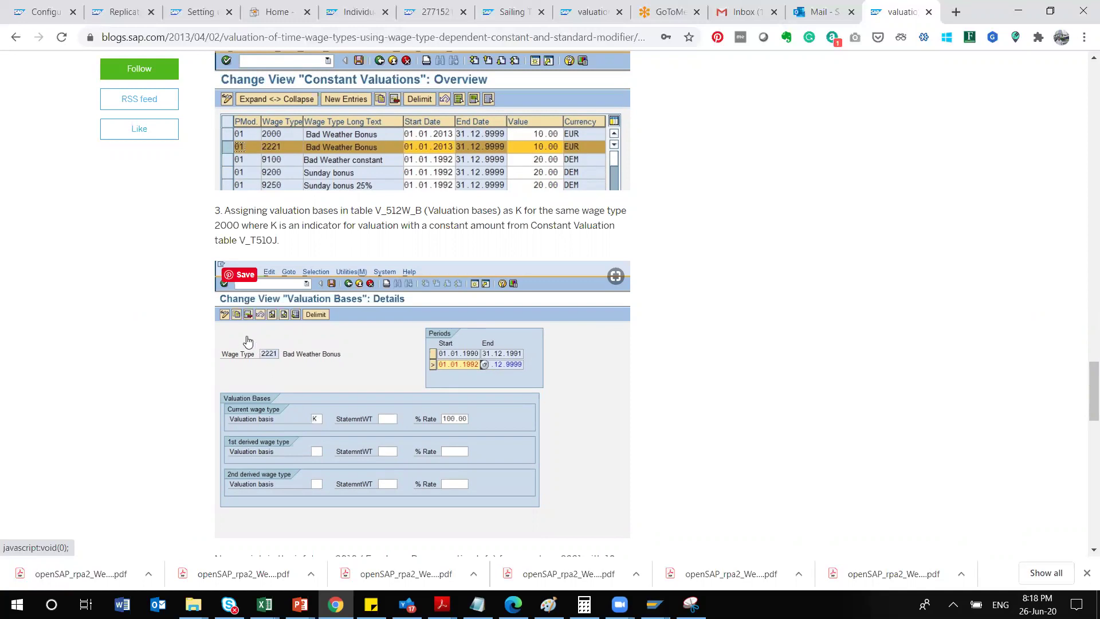
pyautogui.scroll(-4, 247, 342)
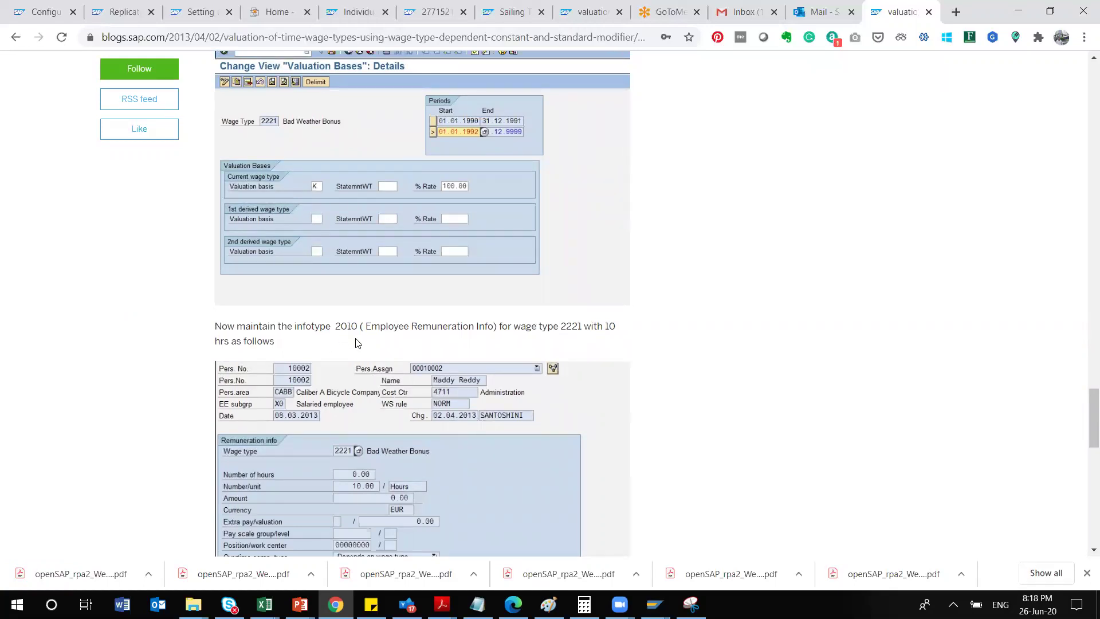
# Scroll down to the payroll log showing wage type 2221 totalling 100.00 for 10 units.
pyautogui.scroll(-4, 355, 343)
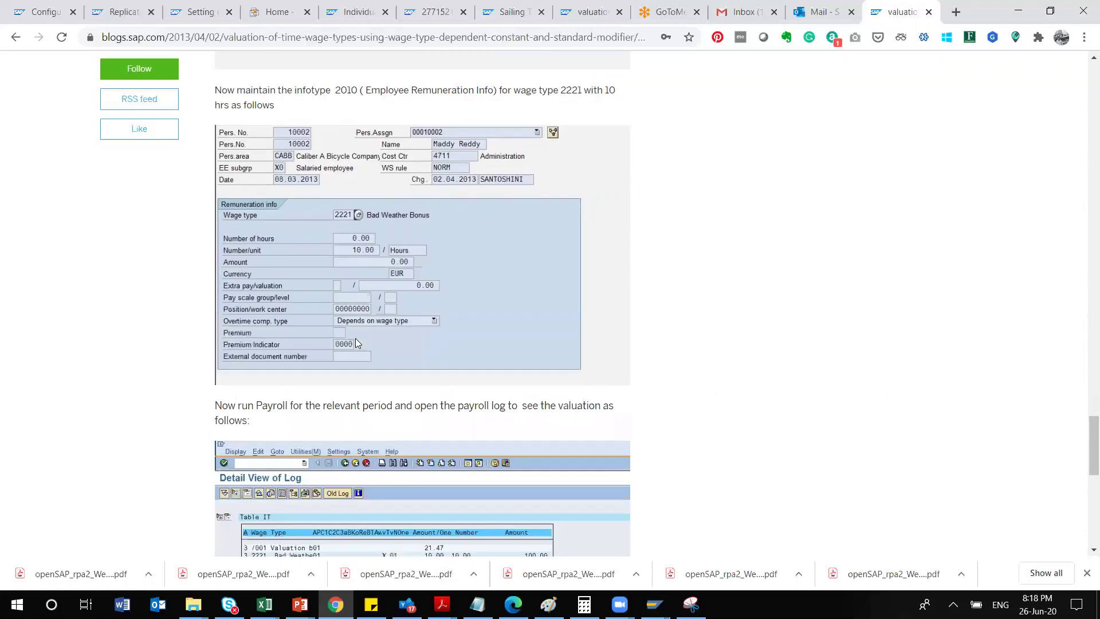
pyautogui.scroll(-2, 355, 343)
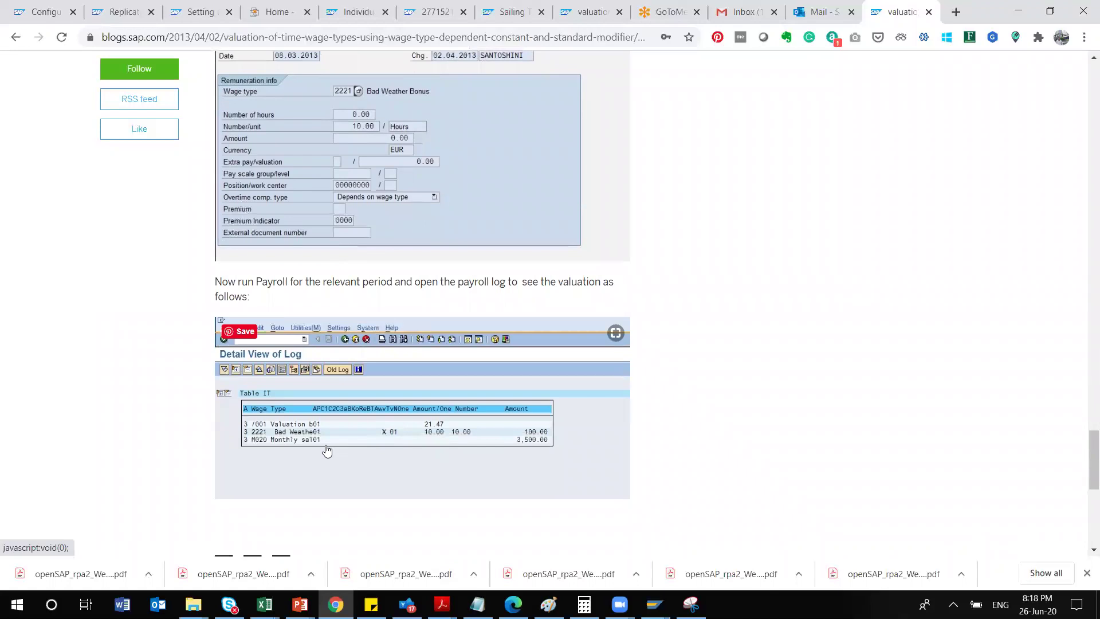
pyautogui.scroll(4, 326, 451)
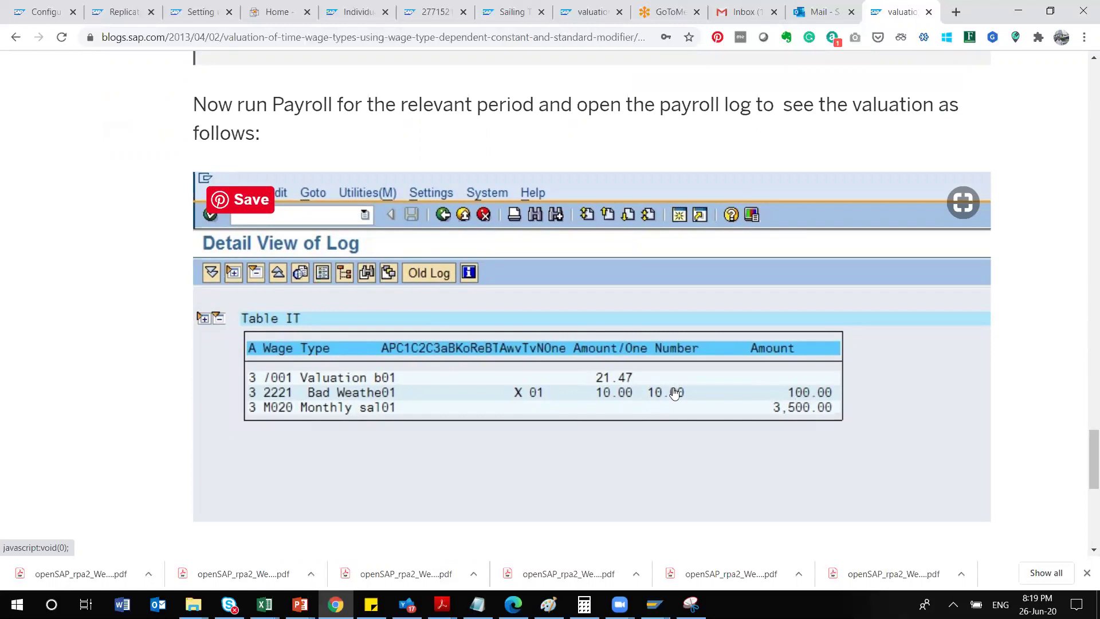
pyautogui.scroll(6, 691, 390)
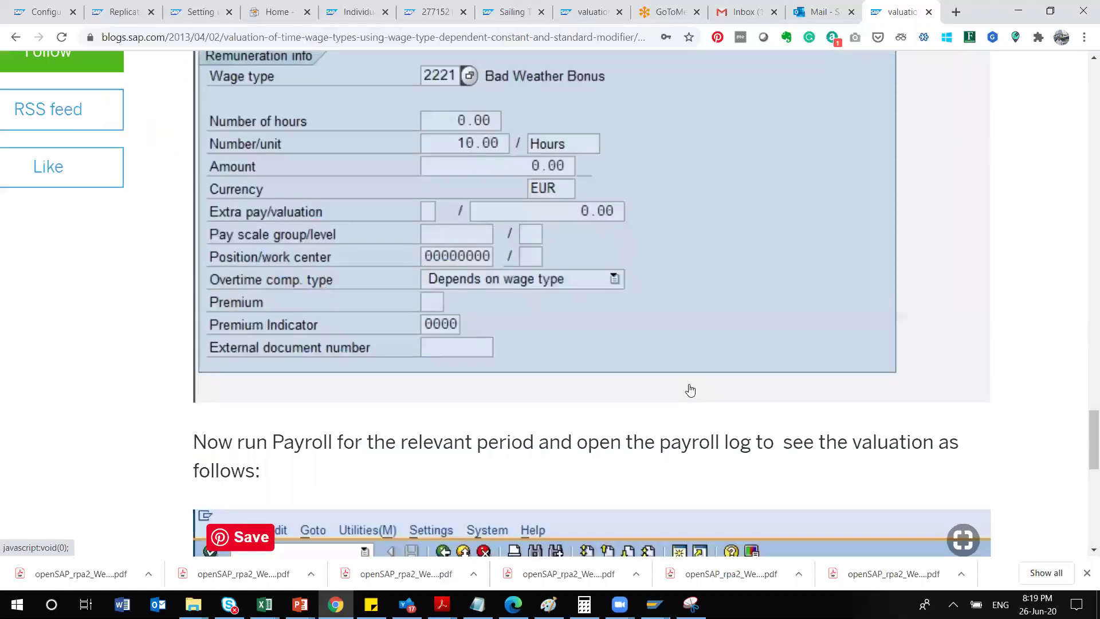
pyautogui.scroll(2, 386, 223)
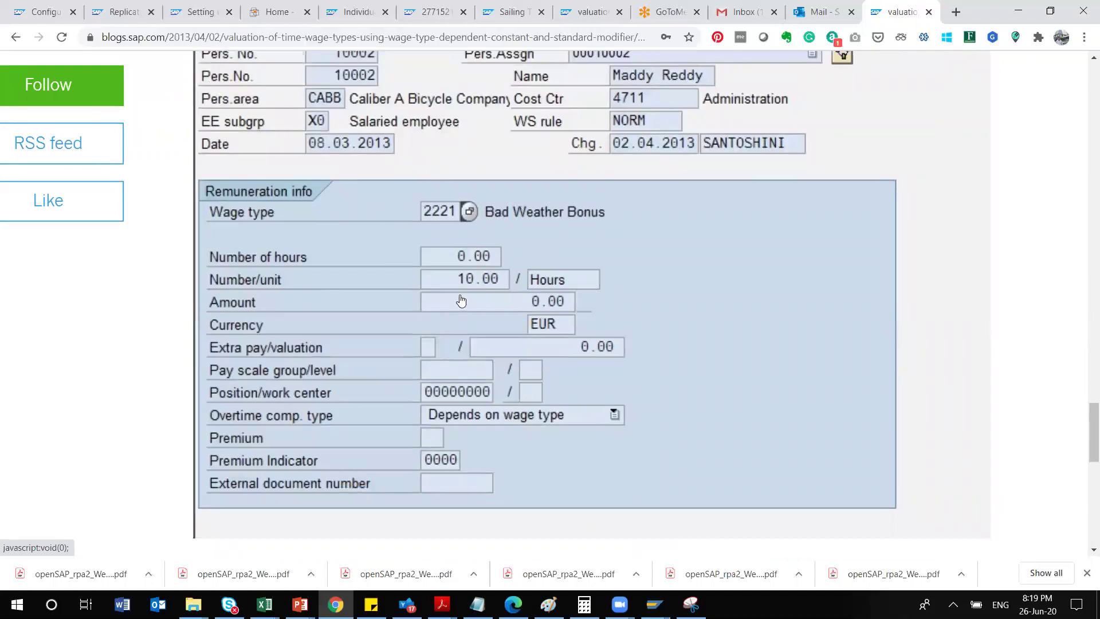
pyautogui.scroll(-5, 459, 300)
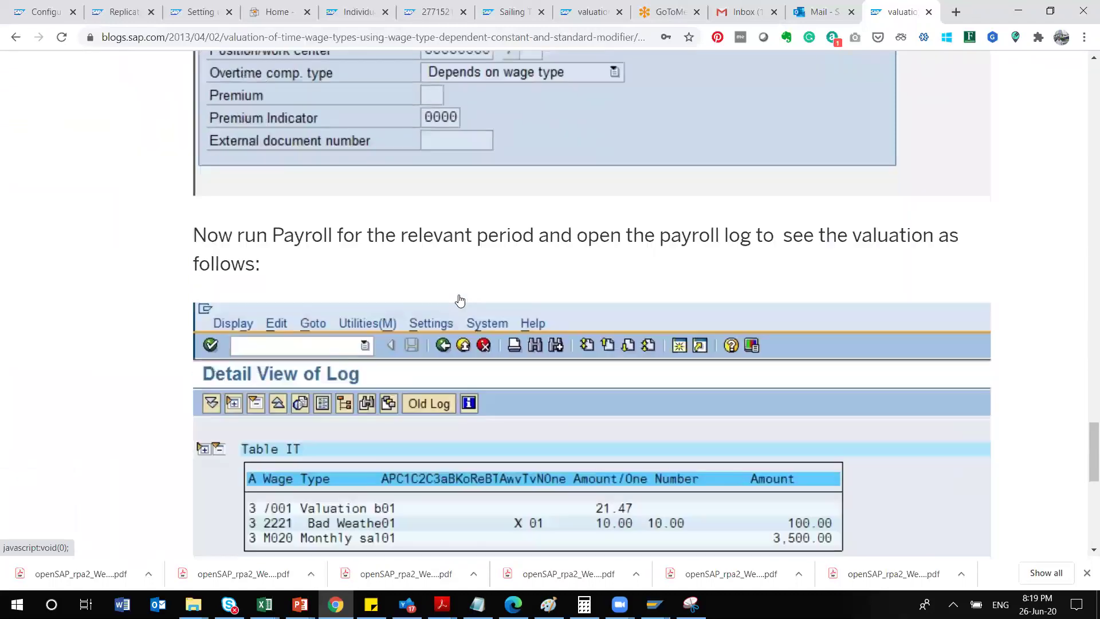
pyautogui.scroll(12, 460, 300)
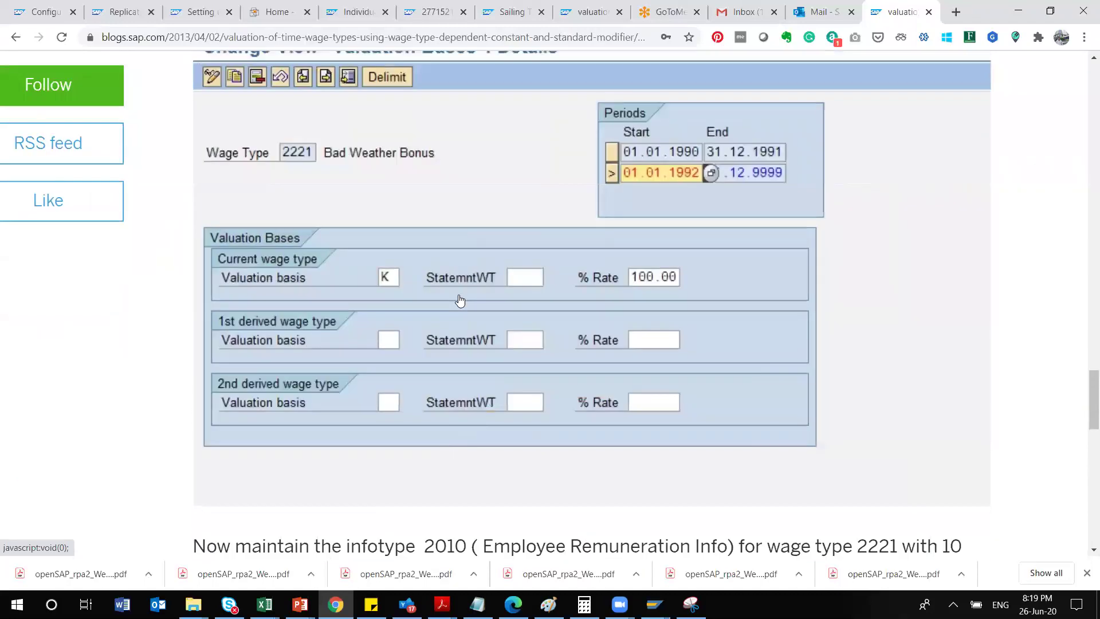
pyautogui.scroll(-20, 460, 299)
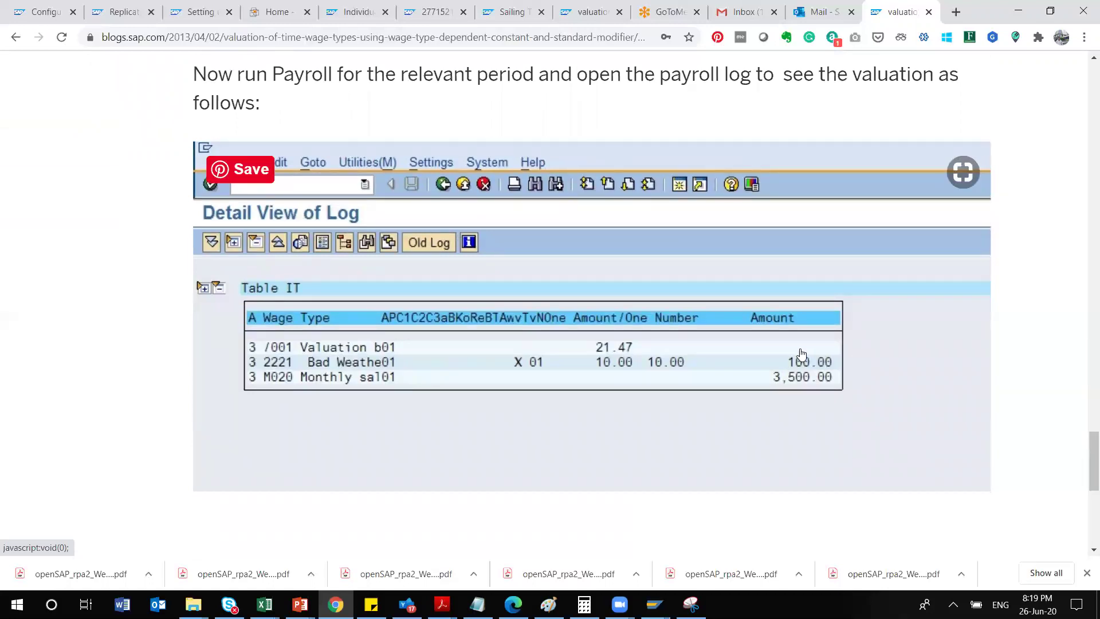
pyautogui.scroll(-1, 801, 353)
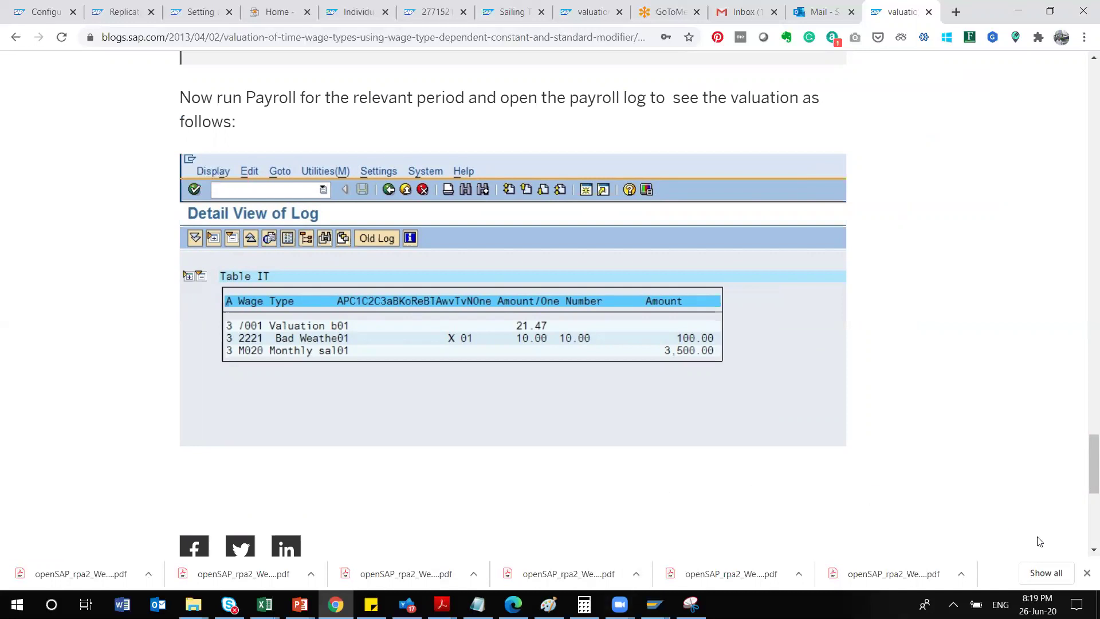
# Close Chrome's downloads bar, bring up the SAP processing class window, and answer No to the connection error.
pyautogui.click(1086, 574)
pyautogui.moveTo(620, 604)
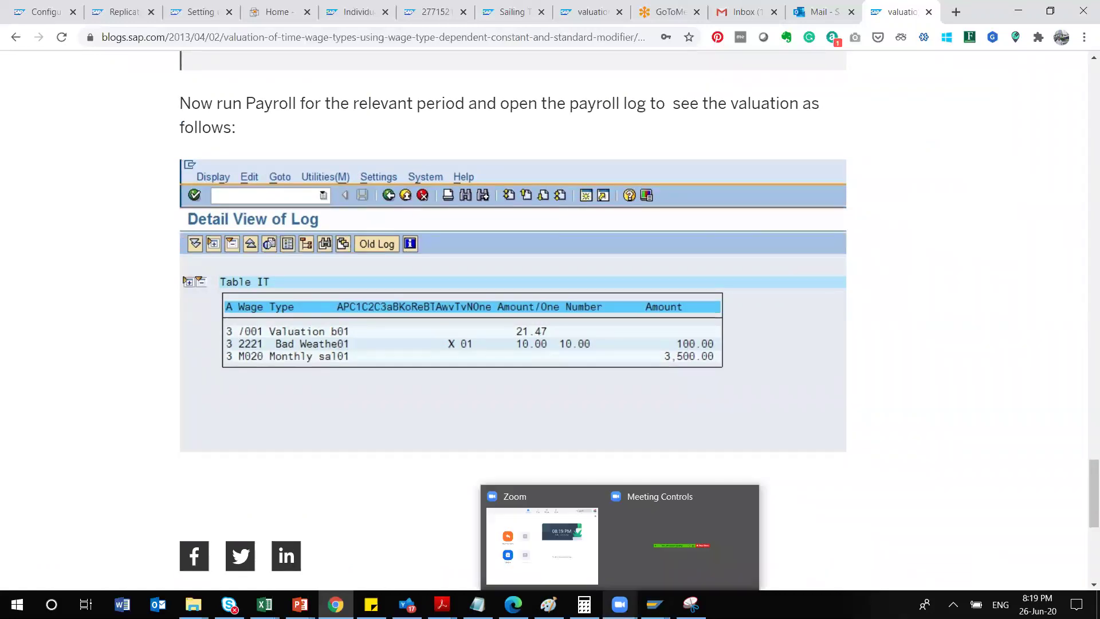
pyautogui.moveTo(655, 604)
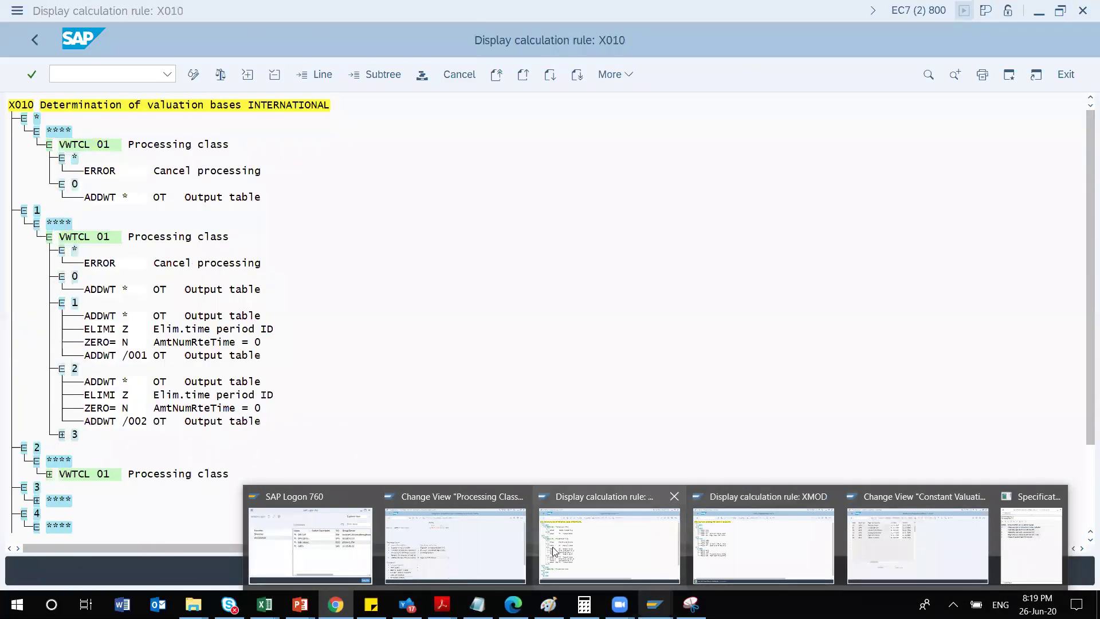
pyautogui.click(478, 543)
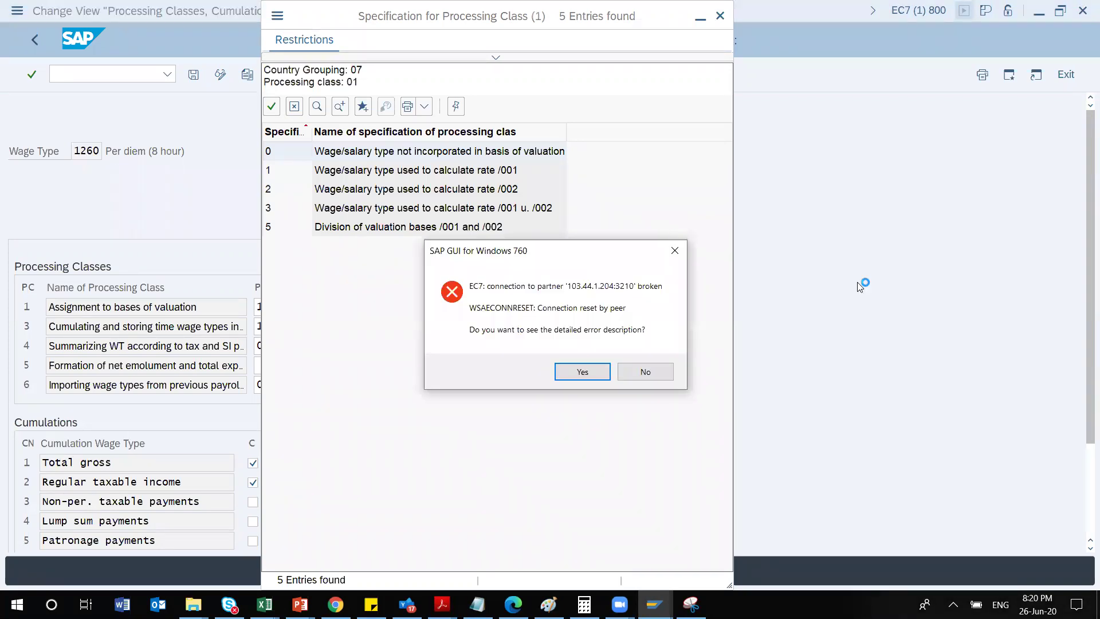
pyautogui.click(654, 375)
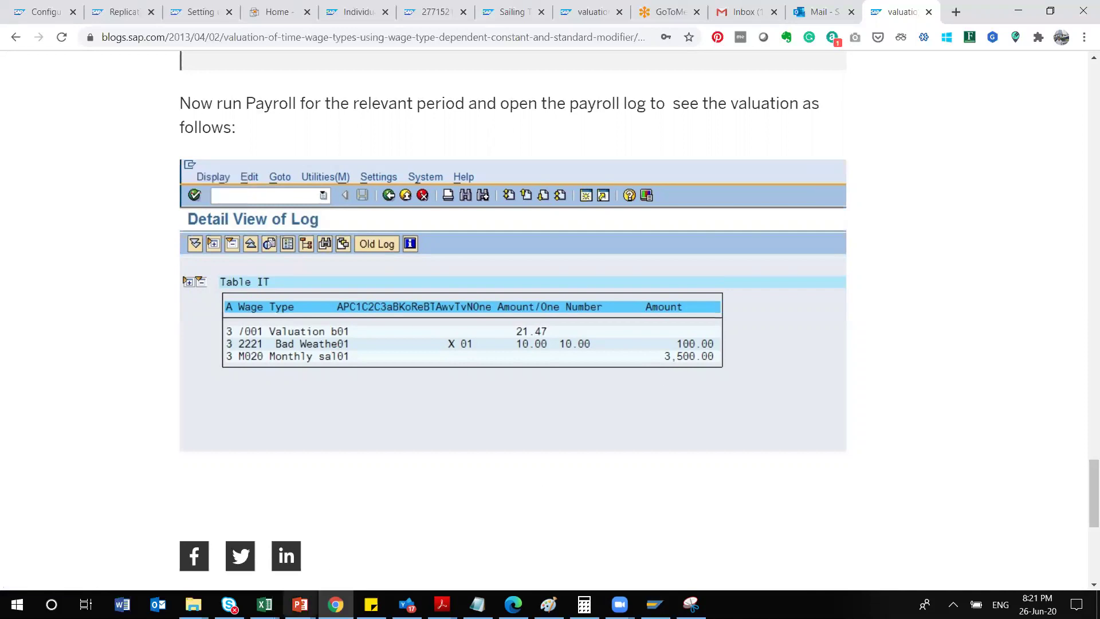
# In the SAP Canada Payroll V4.0 deck, go from slide 206 (Payroll log-Deep dive) to slide 211.
pyautogui.moveTo(300, 604)
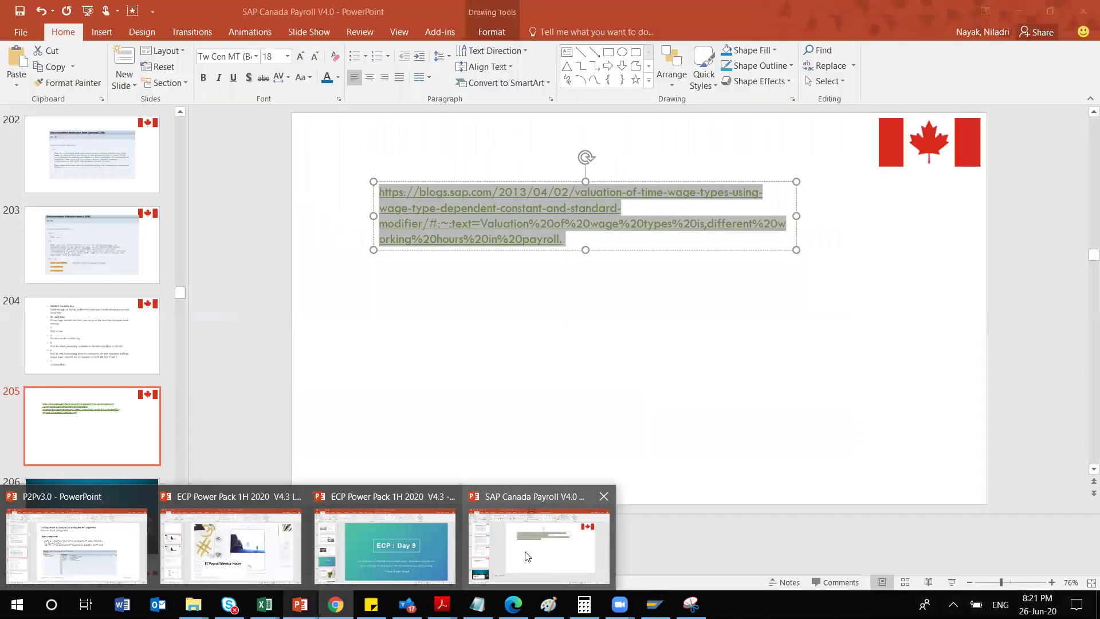
pyautogui.click(526, 551)
pyautogui.click(132, 509)
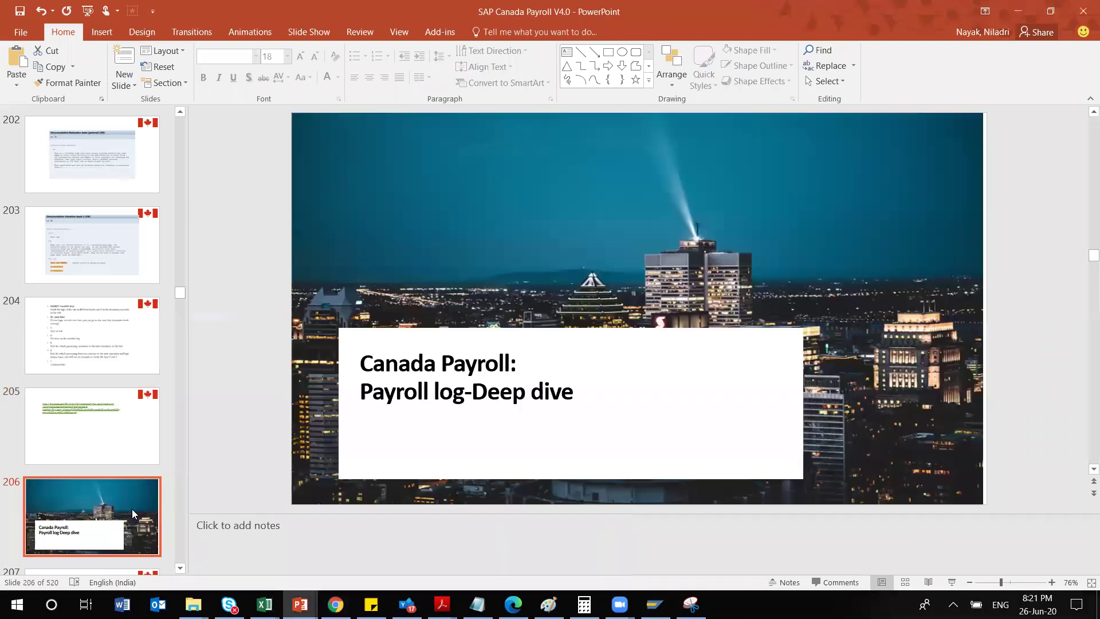
pyautogui.press('Down')
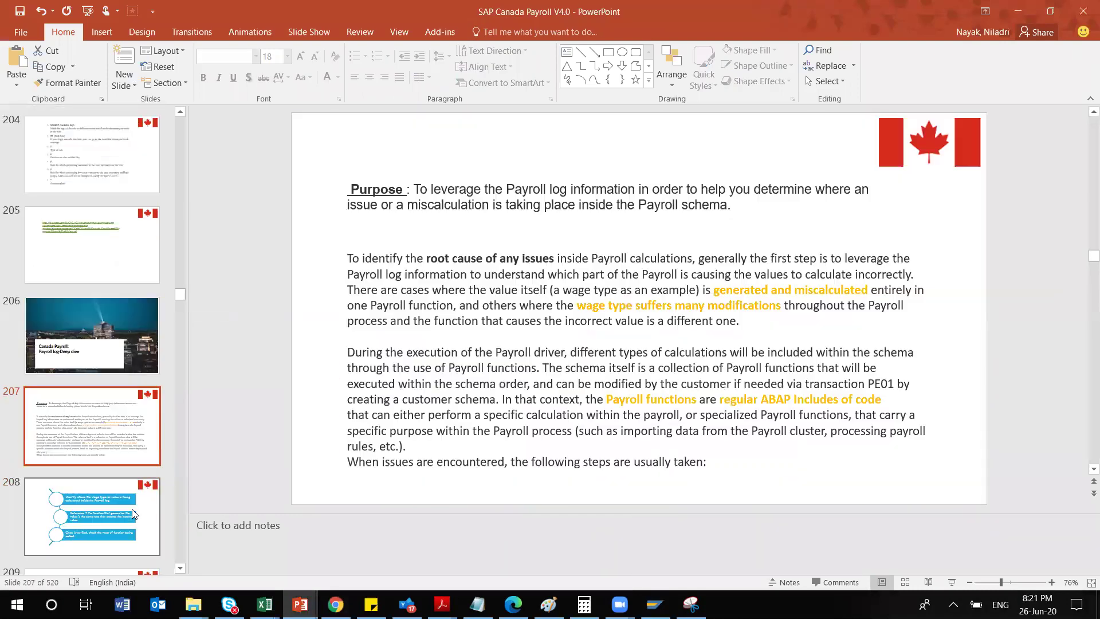
pyautogui.press('Down')
pyautogui.press('Down')
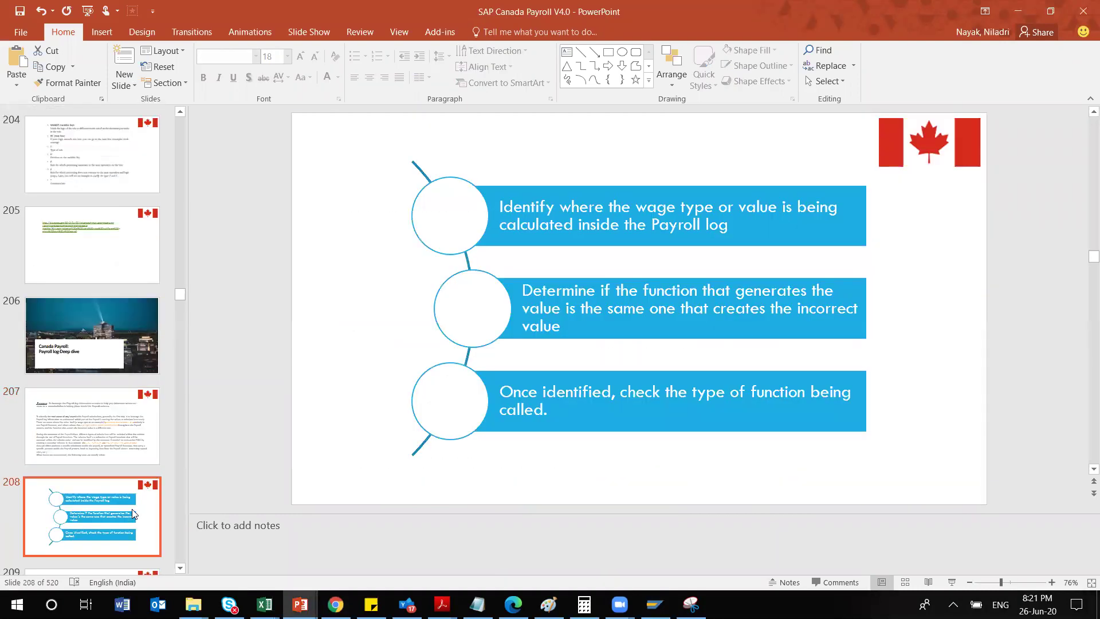
pyautogui.press('Down')
pyautogui.press('Down')
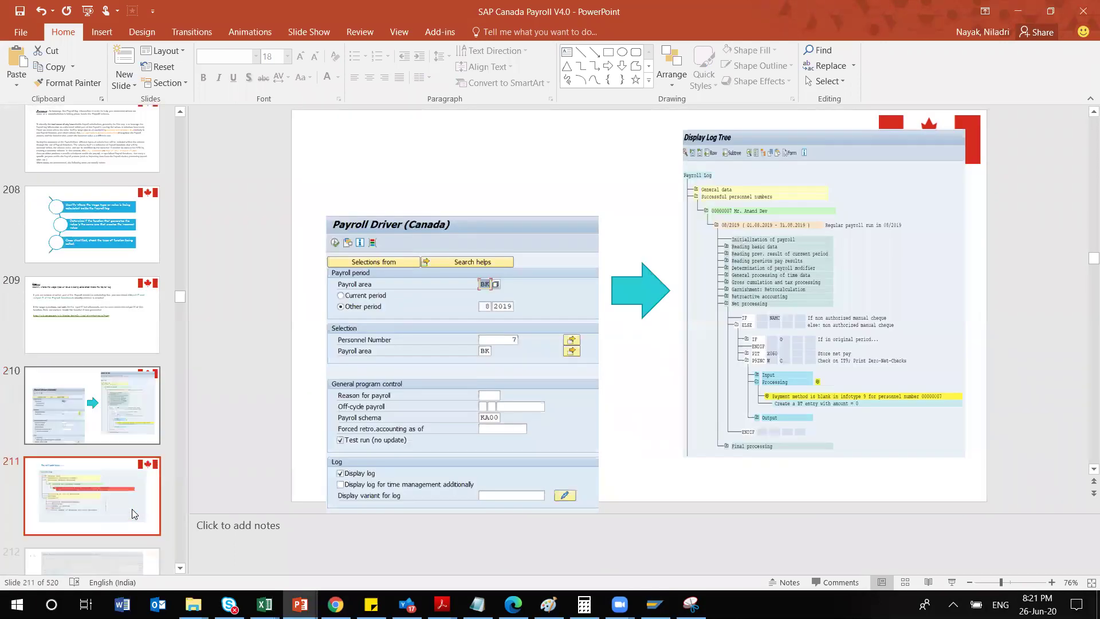